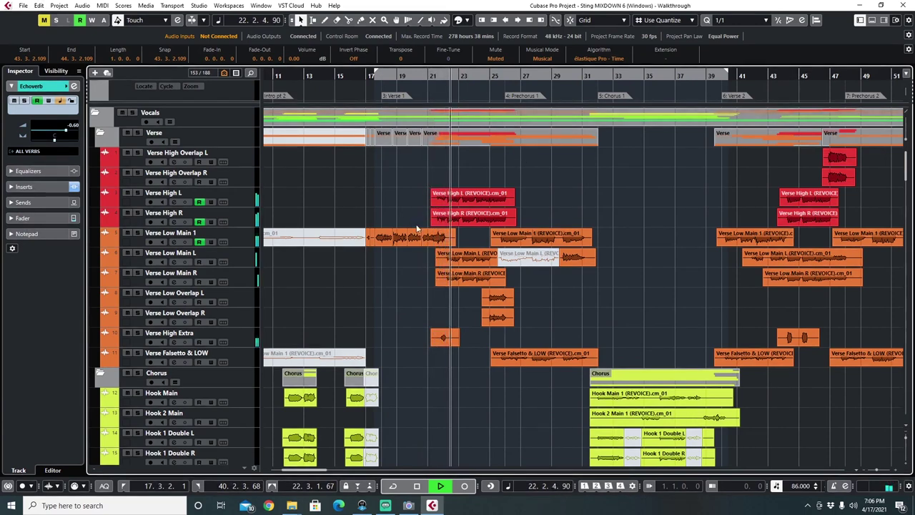
Open the mixer during playback, bring the vocal group channels into view and select the Main channel
scroll(498, 265, down, 3)
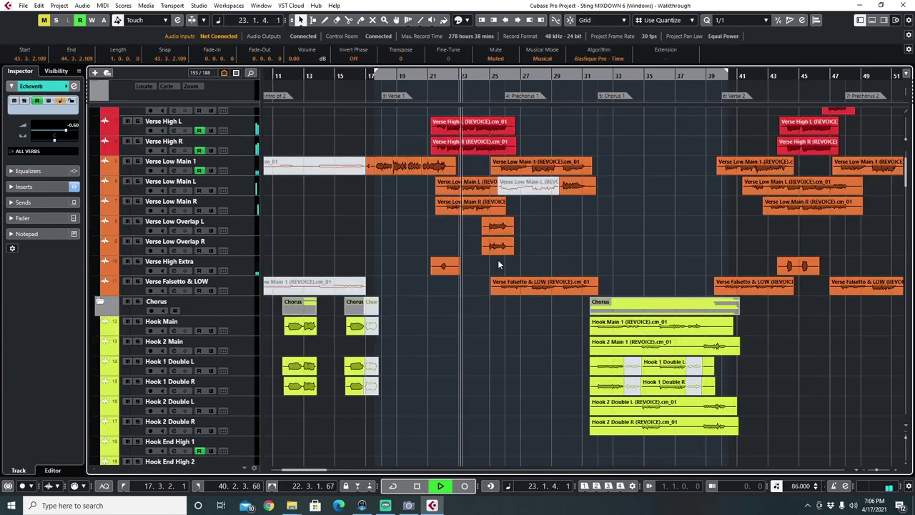
key(F3)
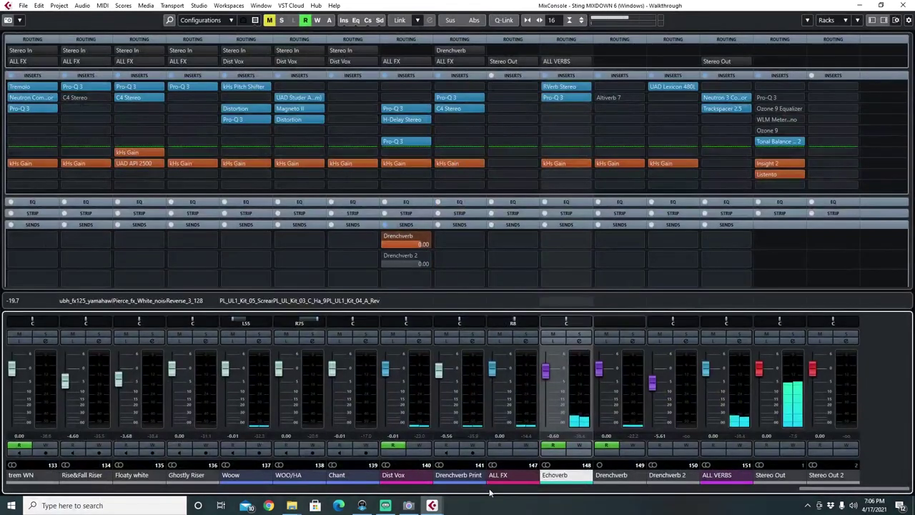
drag(834, 492, 273, 477)
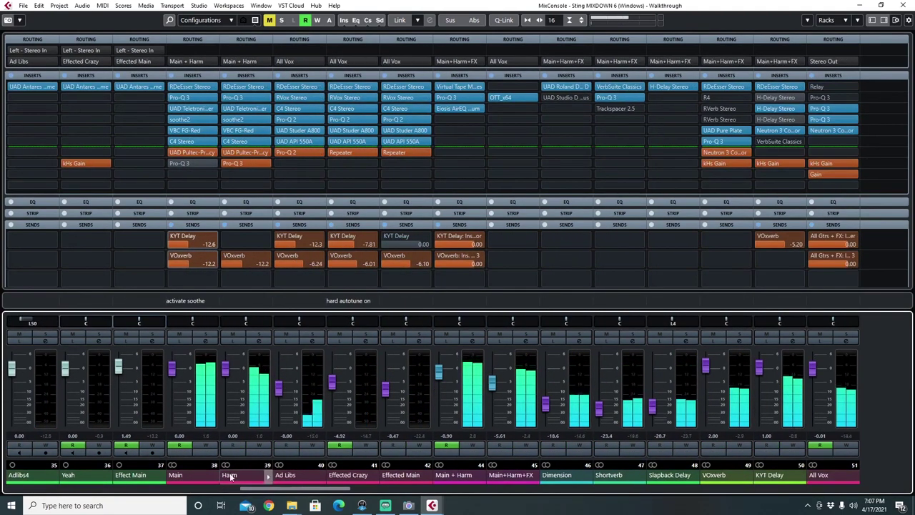
click(198, 478)
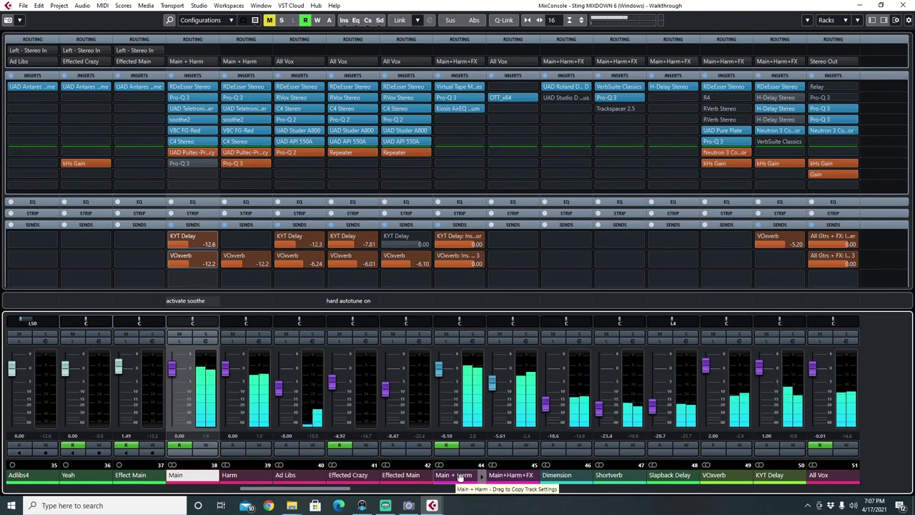
Return to the arrangement and view the verse and chorus vocal tracks around Verse 1
key(F3)
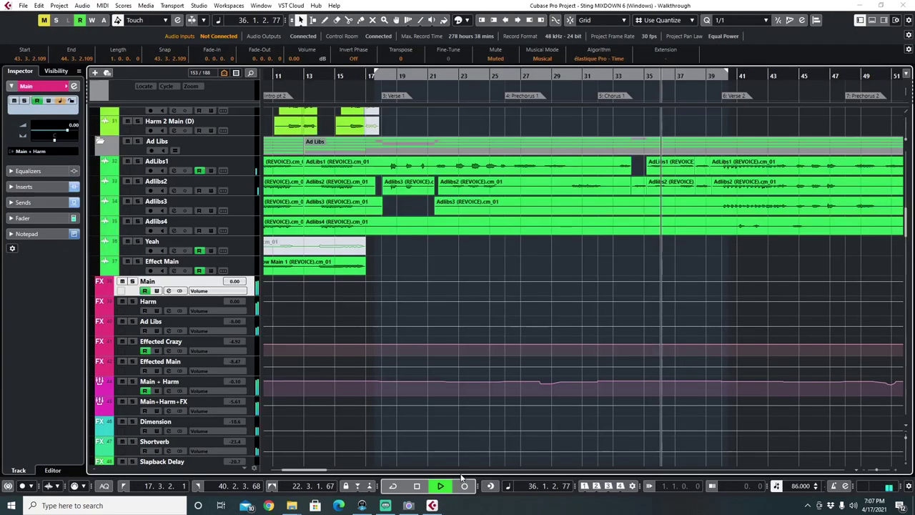
scroll(521, 300, up, 8)
scroll(535, 274, right, 2)
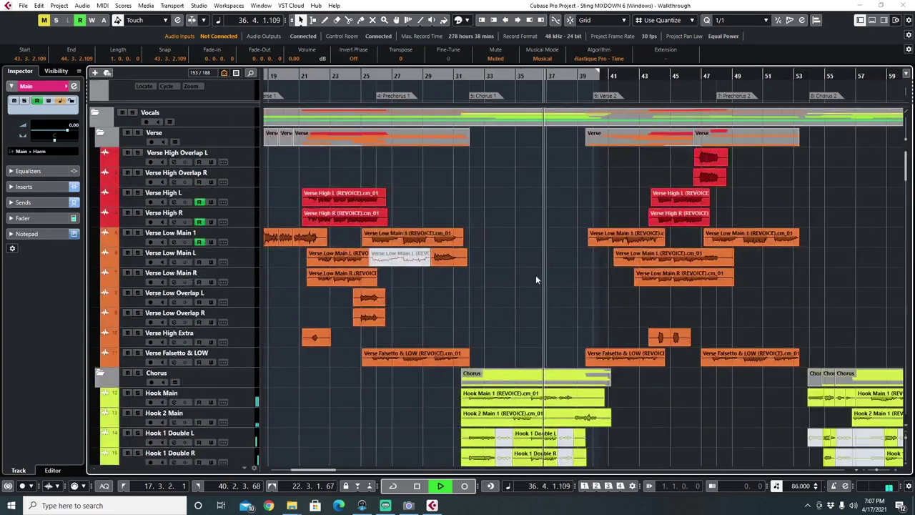
scroll(506, 277, left, 1)
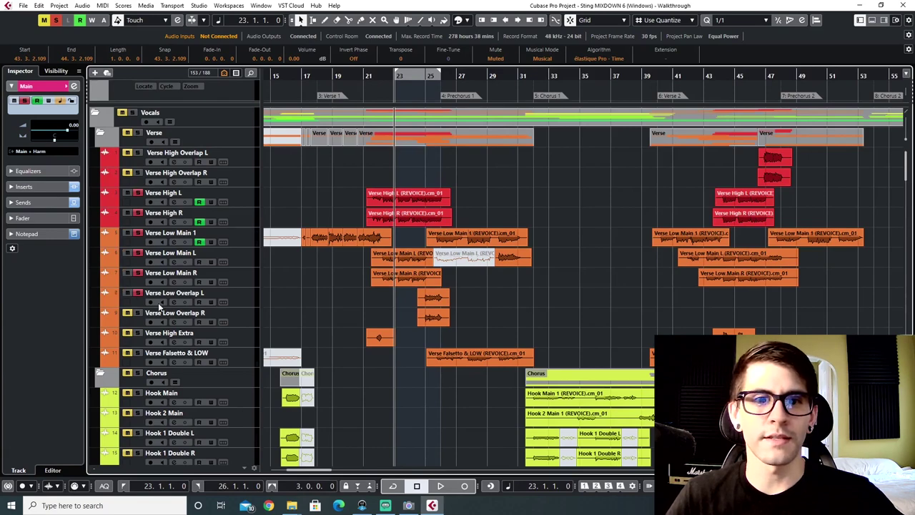
Solo all vocal tracks and their buses through All Vox, and play bars 23 to 26 as a loop
scroll(158, 306, down, 10)
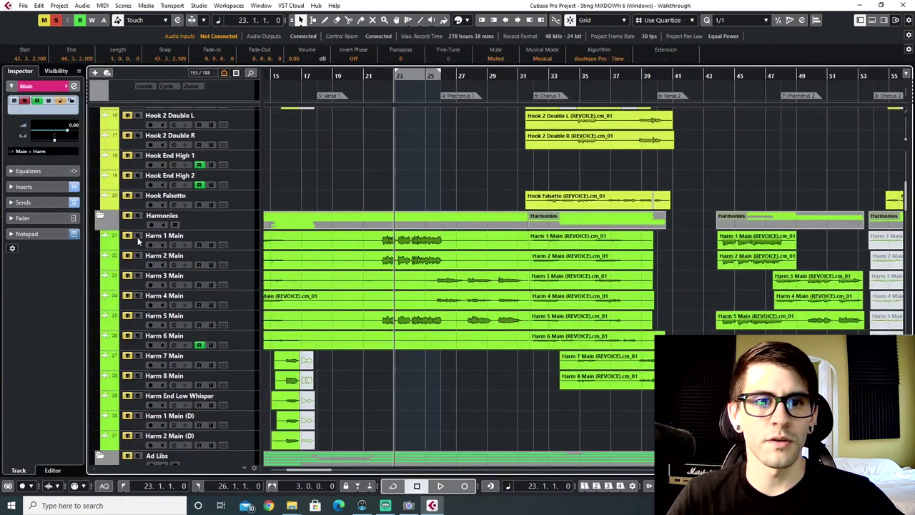
click(137, 237)
click(138, 255)
scroll(145, 308, down, 8)
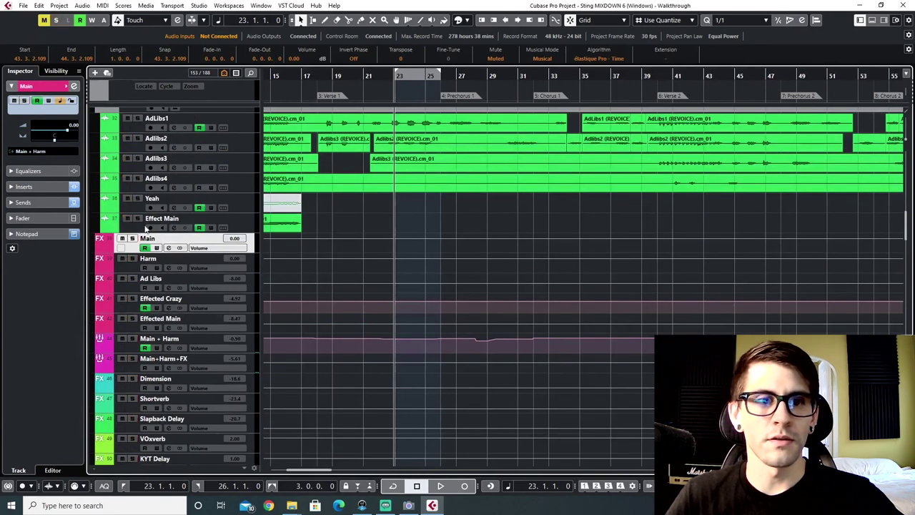
scroll(143, 346, down, 6)
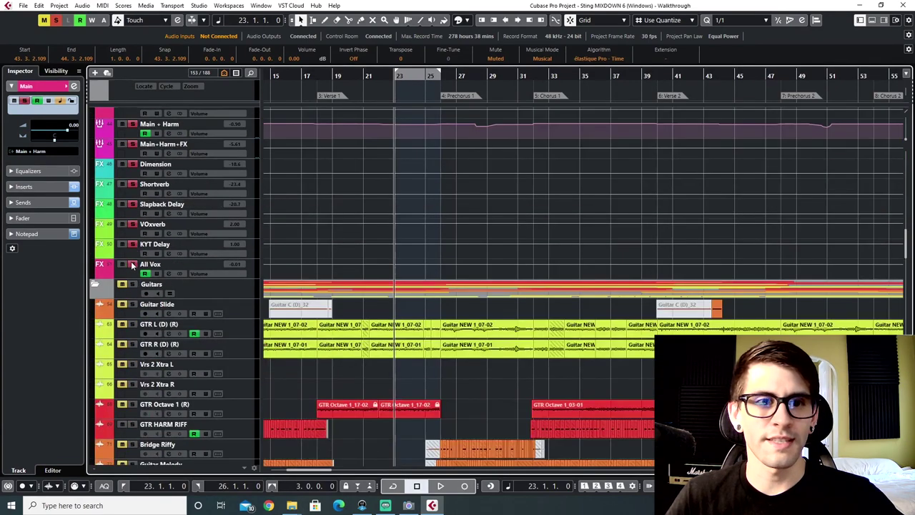
scroll(328, 330, up, 15)
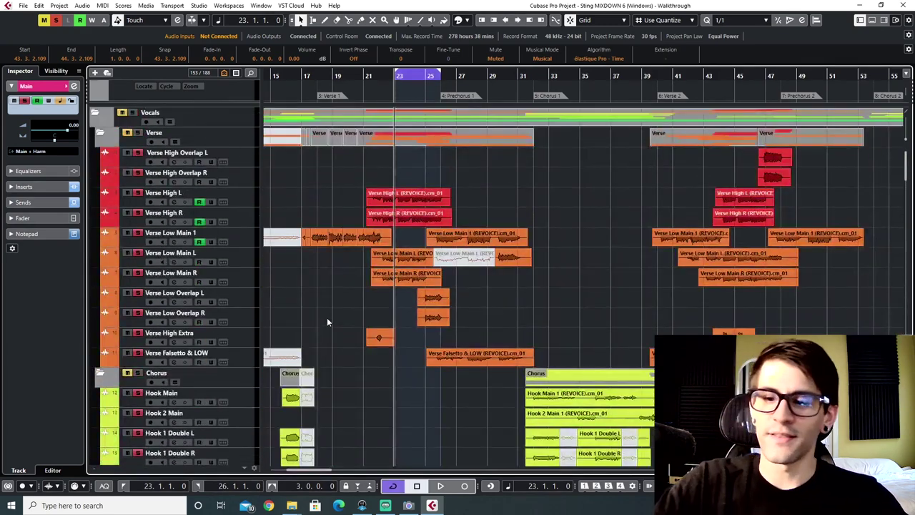
key(space)
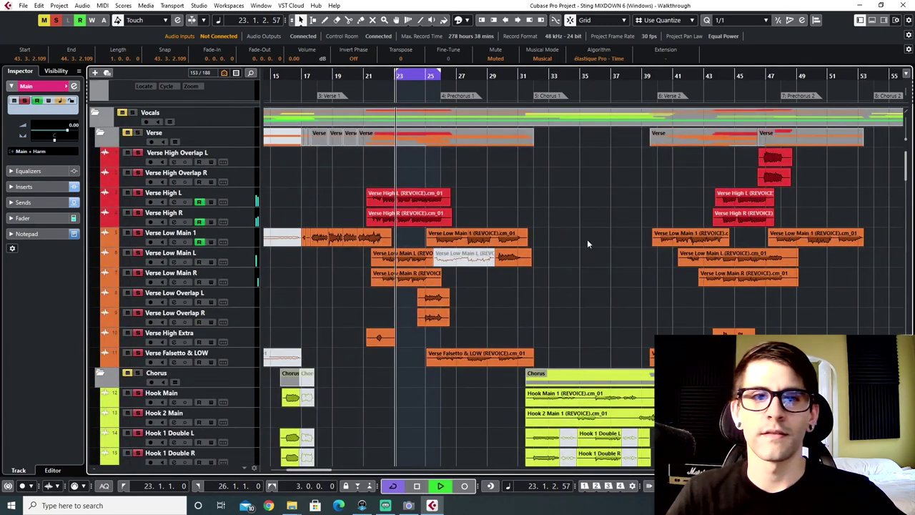
Move the start of the playback loop back to bar 22, keeping its end at bar 26
scroll(453, 265, up, 5)
scroll(453, 265, left, 3)
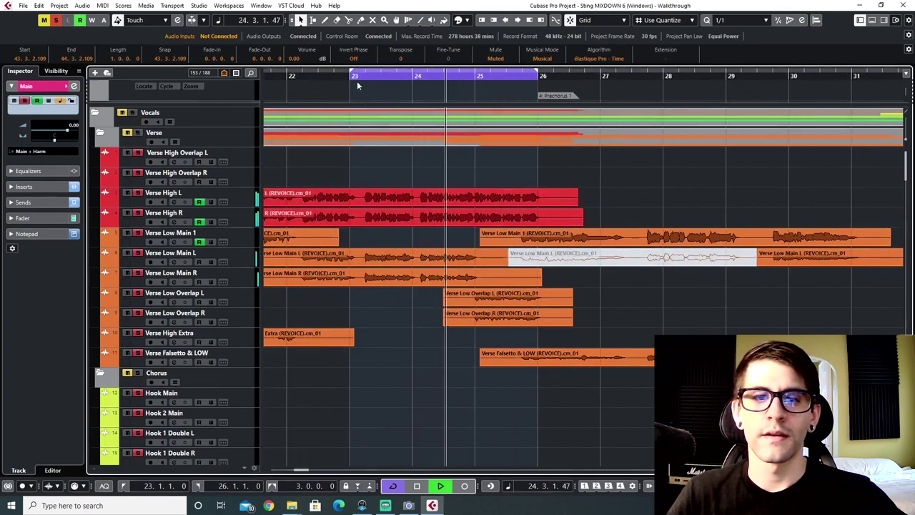
key(g)
drag(359, 72, 276, 73)
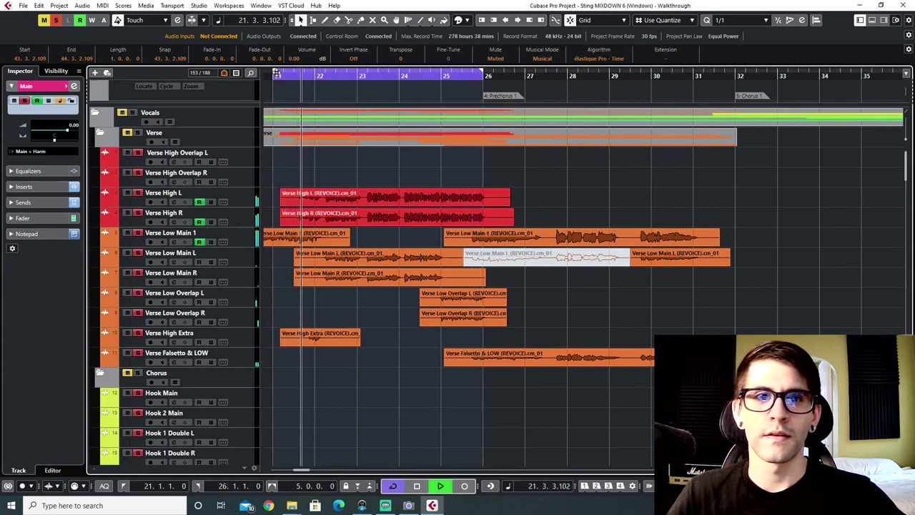
drag(276, 74, 317, 73)
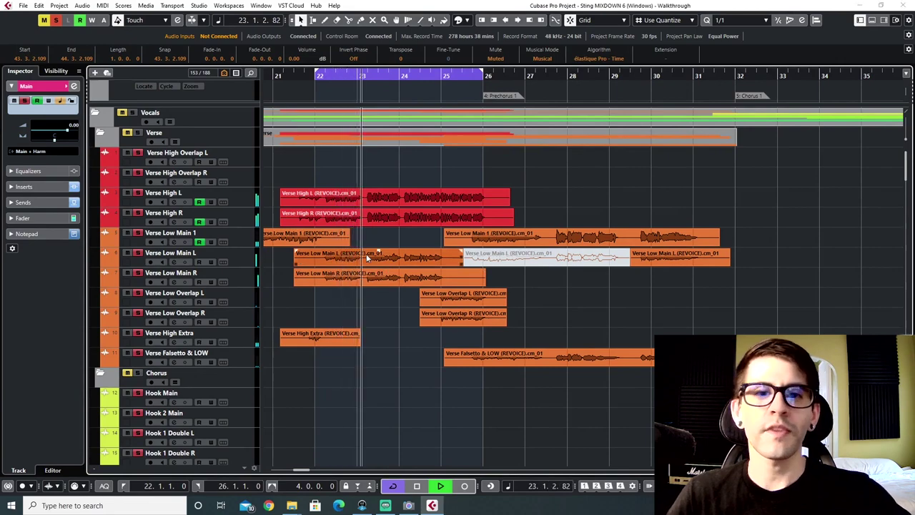
Look over the vocal channels in the mixer, then set the playhead to bar 22 and select the Verse High L clip in the arrangement
key(F3)
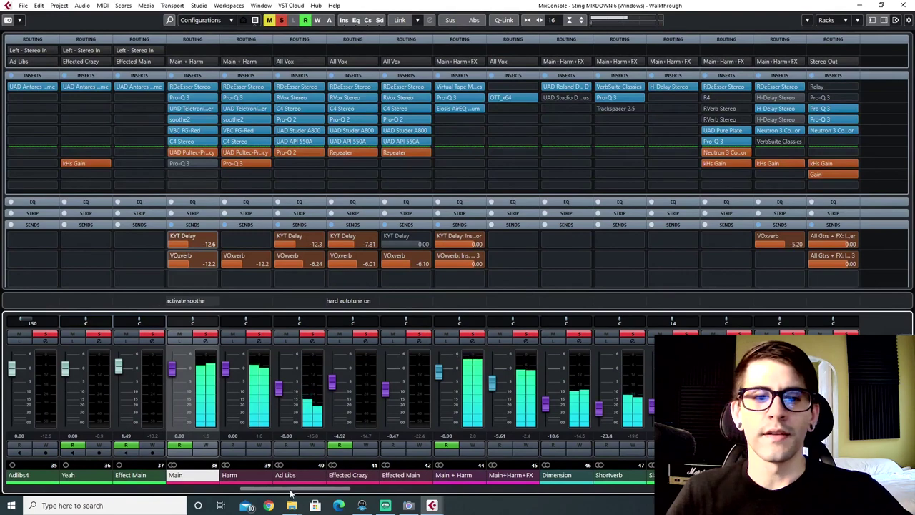
drag(290, 492, 111, 485)
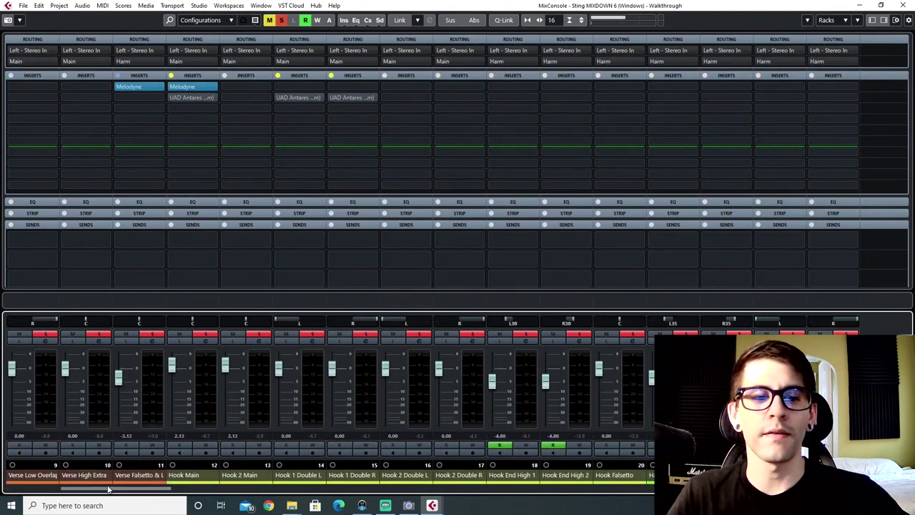
key(F3)
click(315, 76)
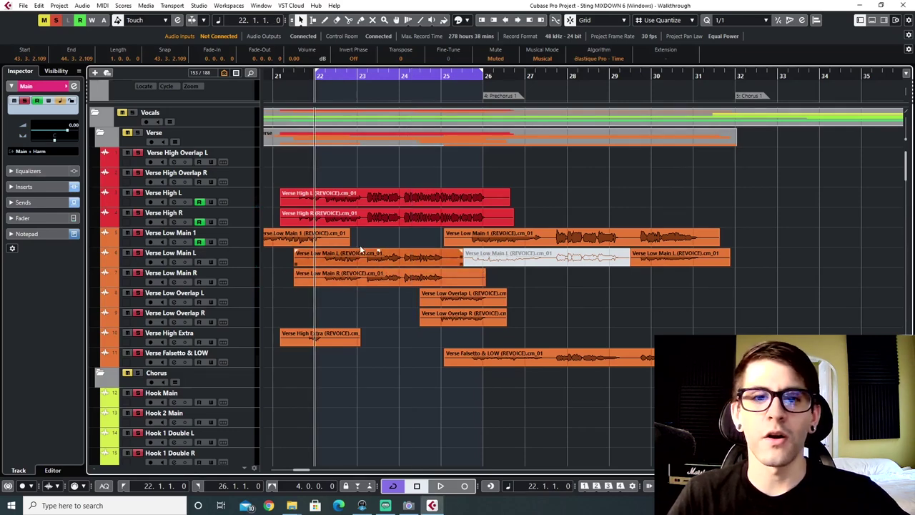
click(383, 204)
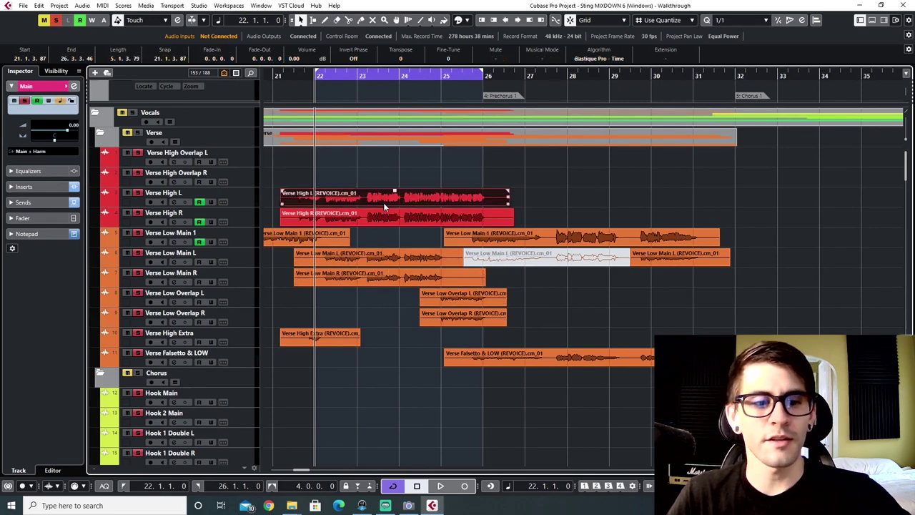
Inspect the panning of the Verse High L, Verse Low Main 1 and Verse Low Main L channels in the mixer
key(F3)
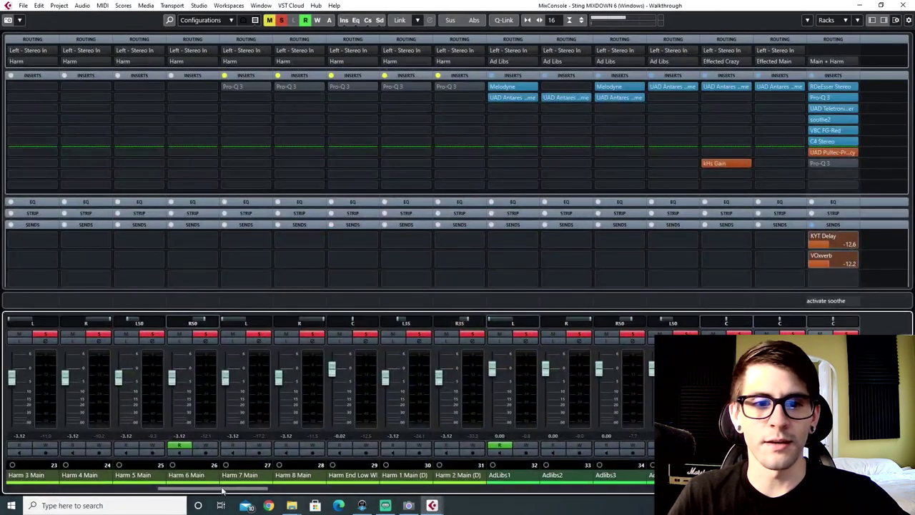
drag(220, 491, 51, 508)
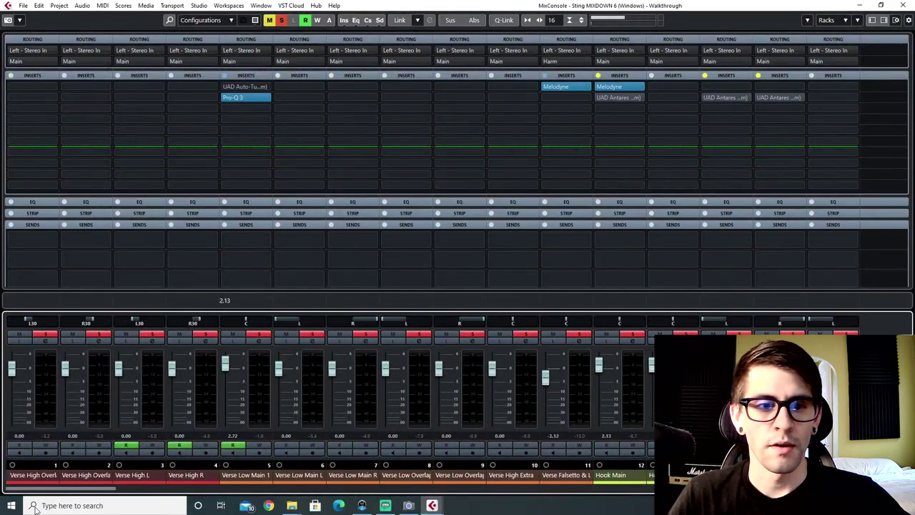
click(138, 480)
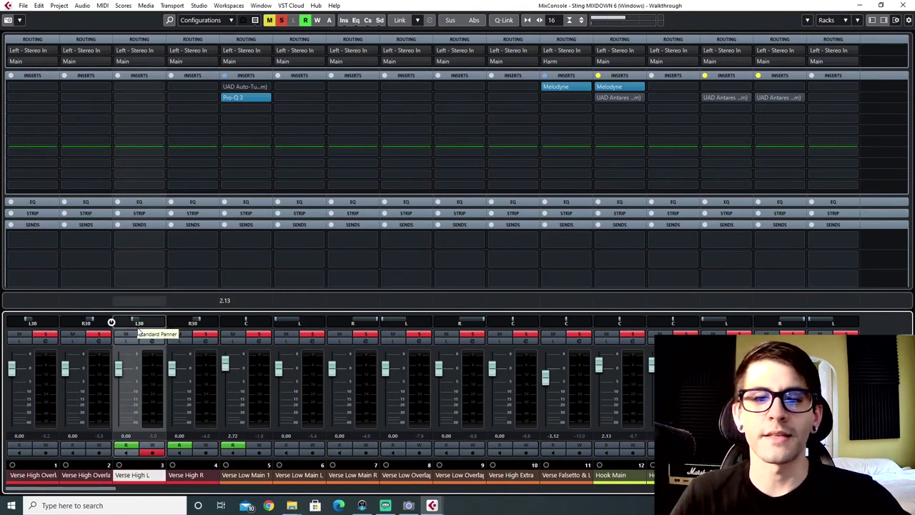
click(240, 477)
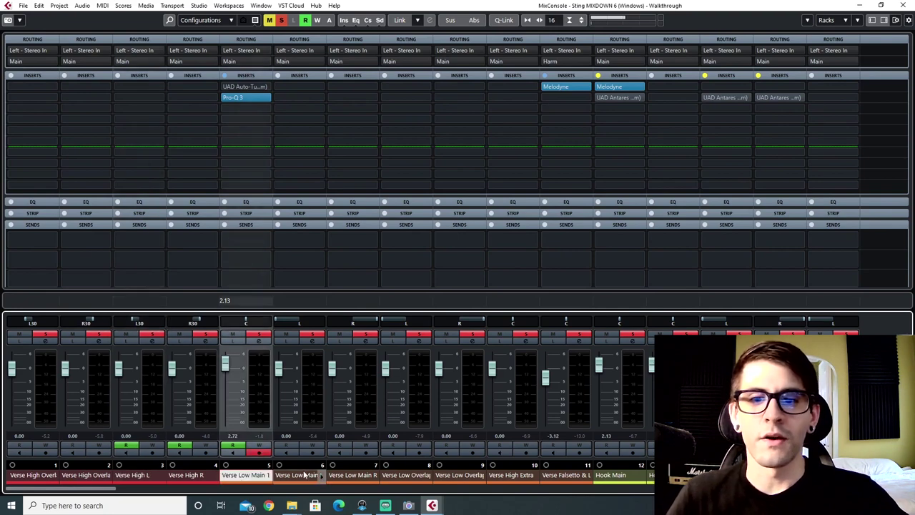
click(305, 476)
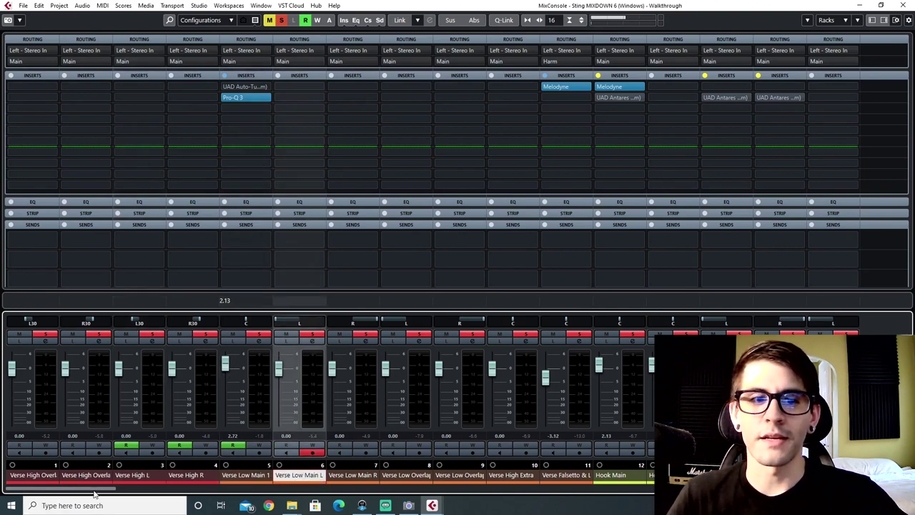
mouse_move(95, 490)
mouse_down()
mouse_move(135, 488)
mouse_move(93, 490)
mouse_up()
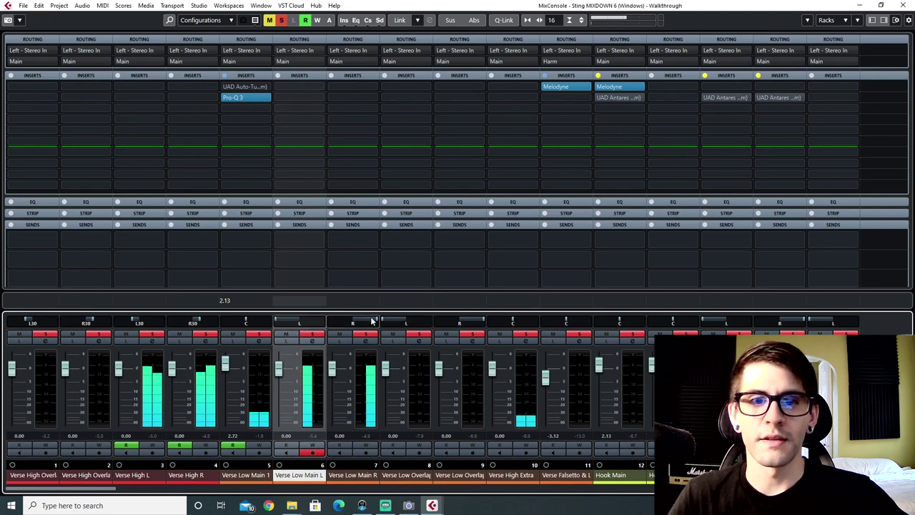
Inspect the panning of the harmony channels, including Harm 1 Main and Harm 5 Main, while playing the loop
drag(99, 490, 209, 489)
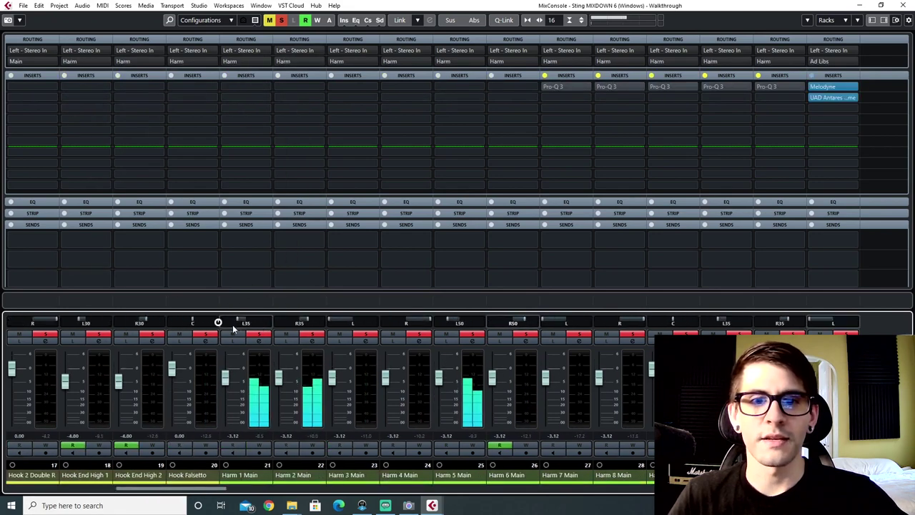
click(243, 476)
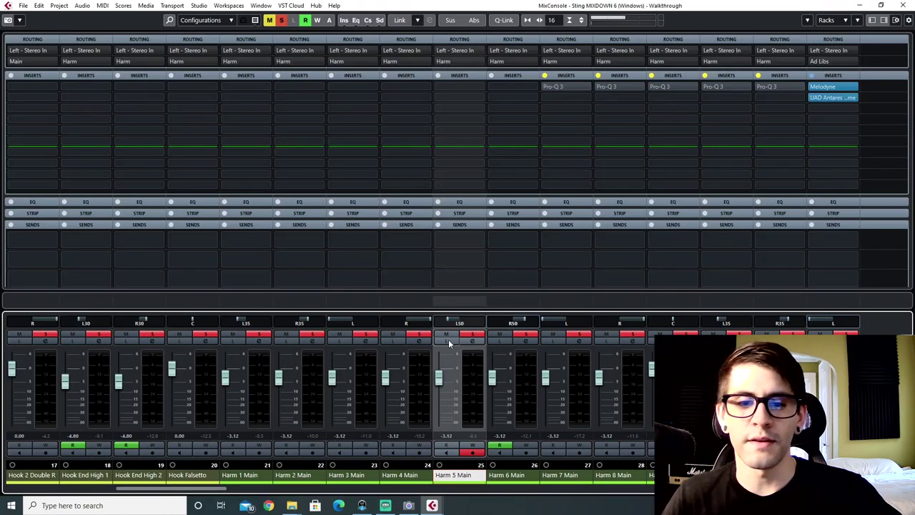
key(space)
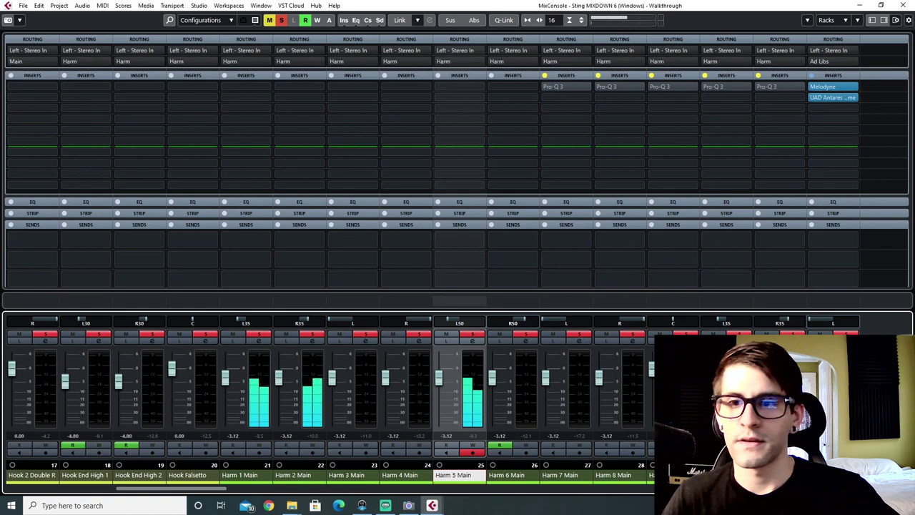
Inspect the AdLibs1 and Adlibs2 channels in the mixer to compare their panning
drag(166, 491, 225, 501)
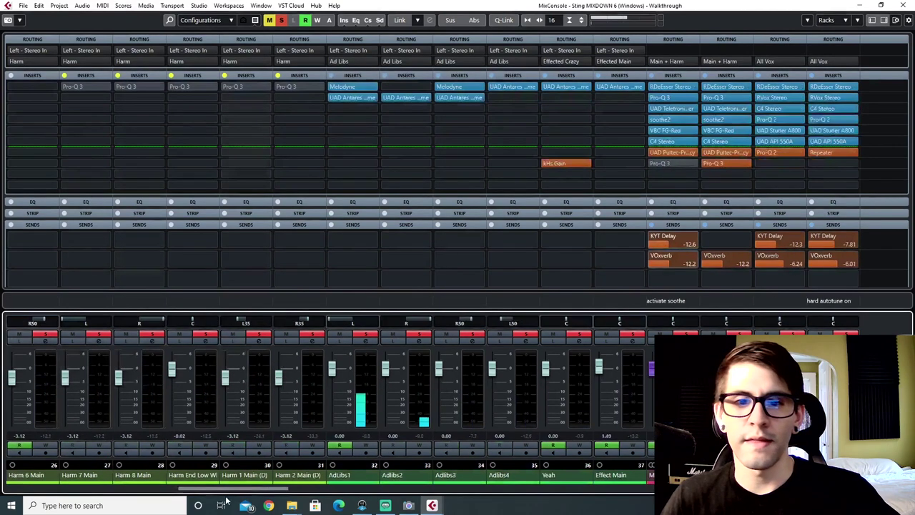
click(341, 477)
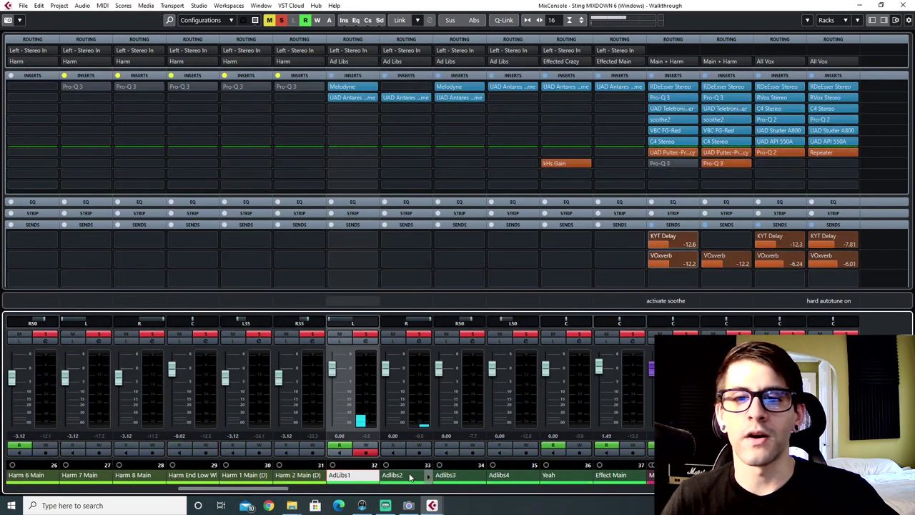
click(409, 477)
click(368, 480)
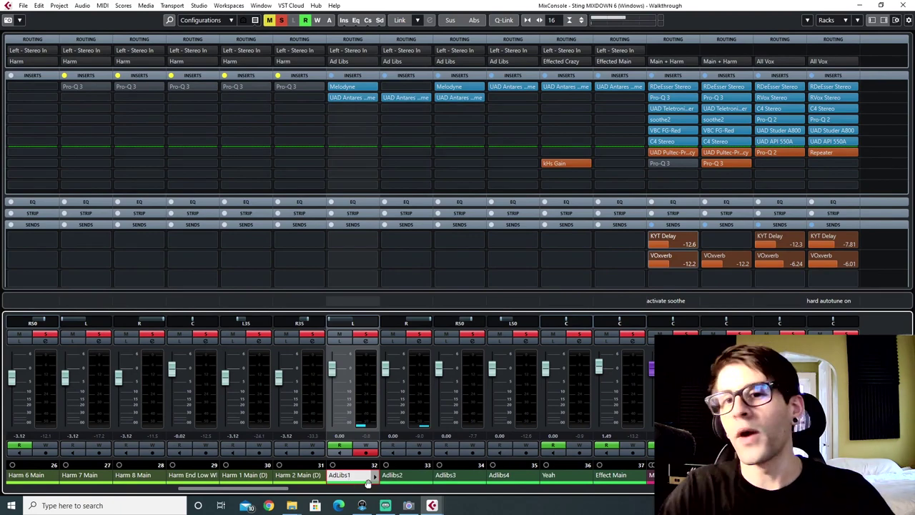
Place the playhead at bar 32 in Chorus 1 and show the hook vocal channels in the mixer during playback
key(F3)
scroll(325, 289, up, 3)
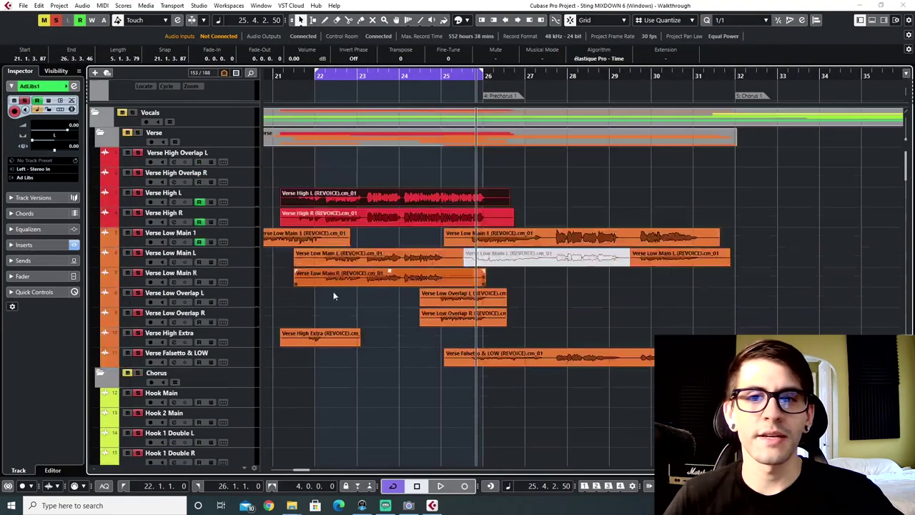
scroll(465, 349, down, 1)
scroll(466, 350, left, 2)
scroll(465, 346, right, 8)
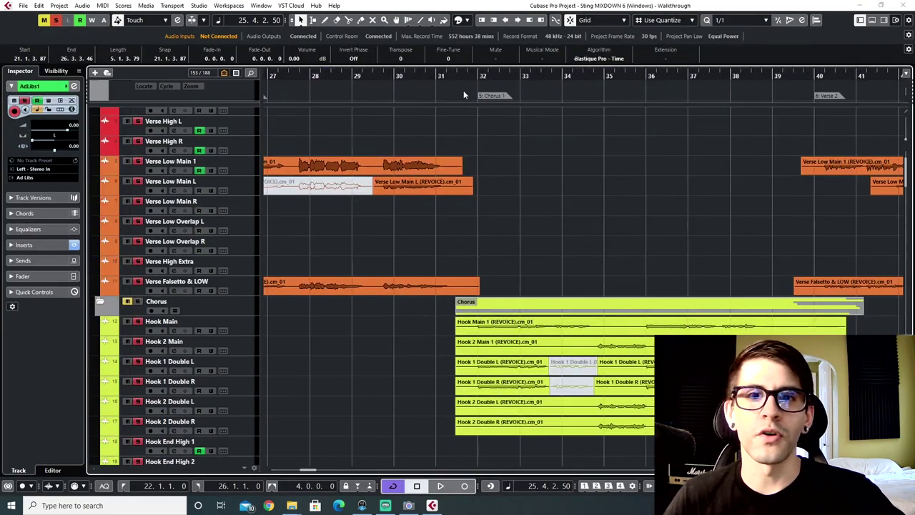
click(478, 75)
key(F3)
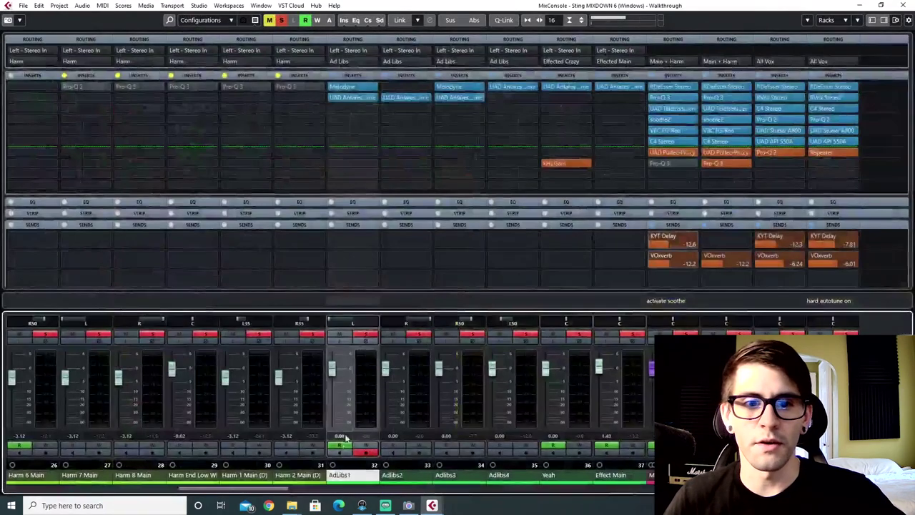
drag(220, 490, 141, 497)
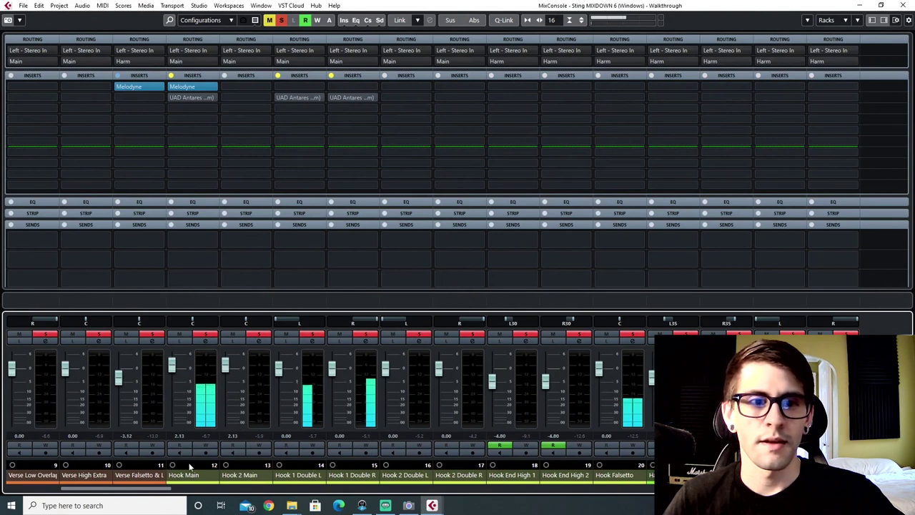
Inspect the panning of the Hook Main, Hook 1 Double L, Hook 1 Double R and Hook Falsetto channels during chorus playback
click(192, 476)
click(295, 476)
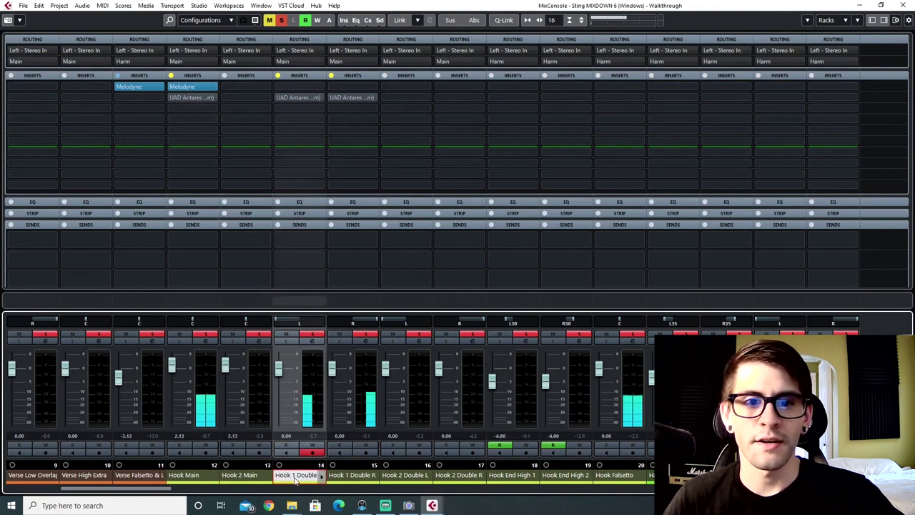
click(348, 479)
click(612, 474)
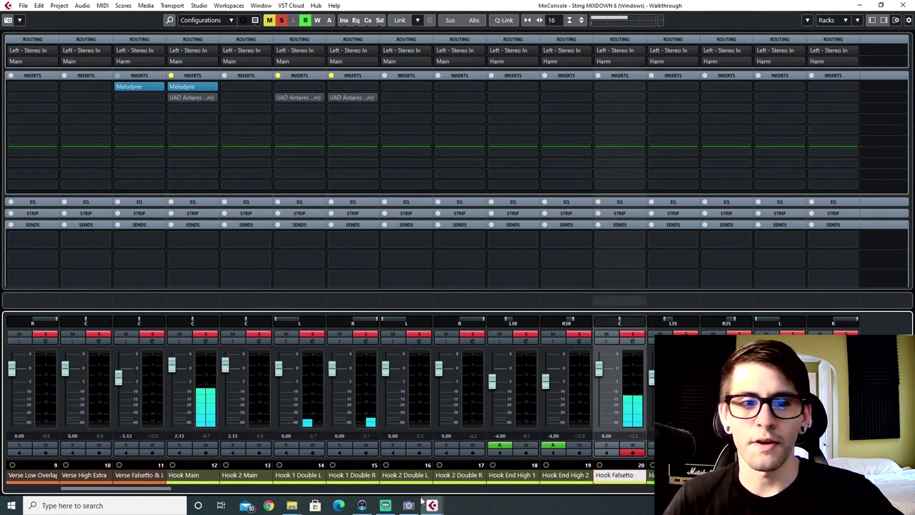
Inspect the panning of the Harm 1 Main to Harm 6 Main channels and of AdLibs1 and Adlibs2 during chorus playback
drag(163, 490, 208, 491)
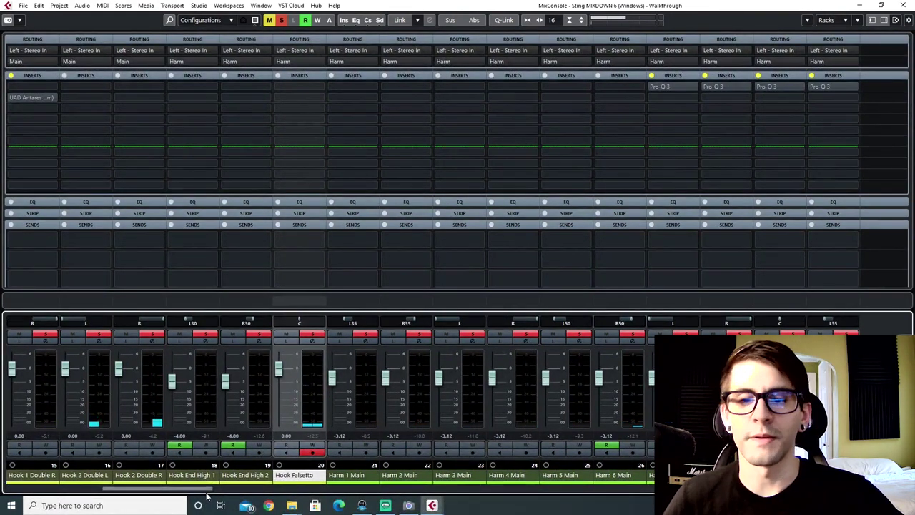
drag(186, 491, 215, 491)
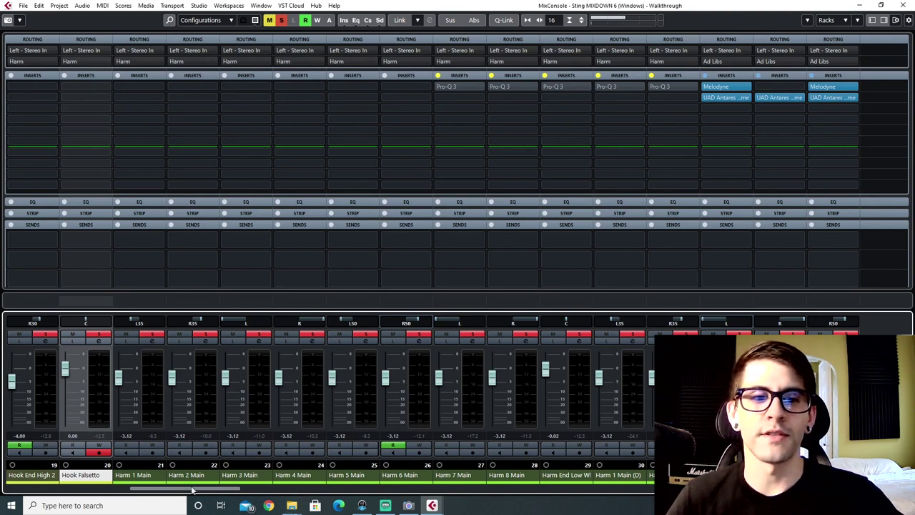
click(149, 478)
click(188, 475)
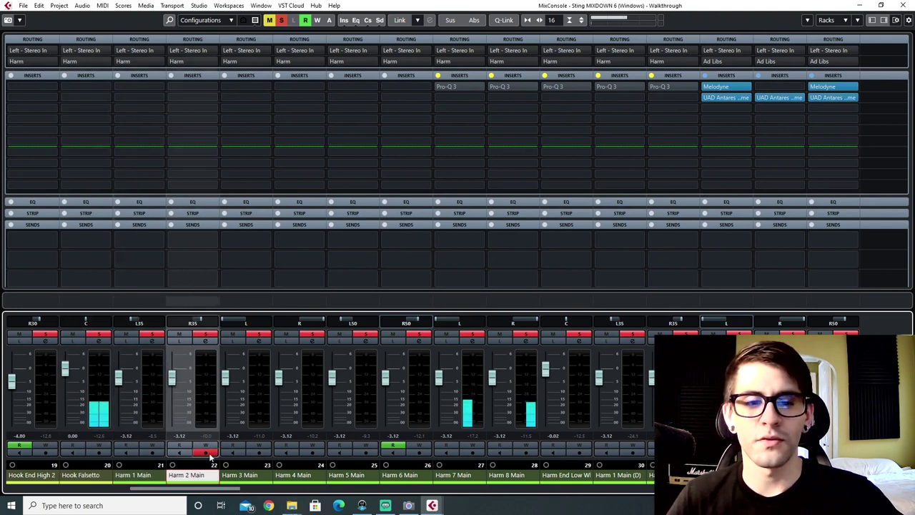
click(300, 475)
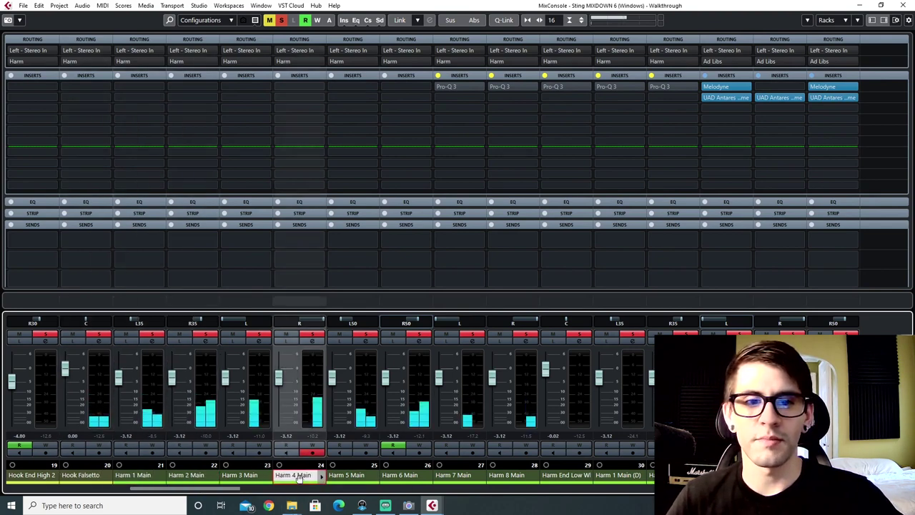
click(348, 477)
click(403, 476)
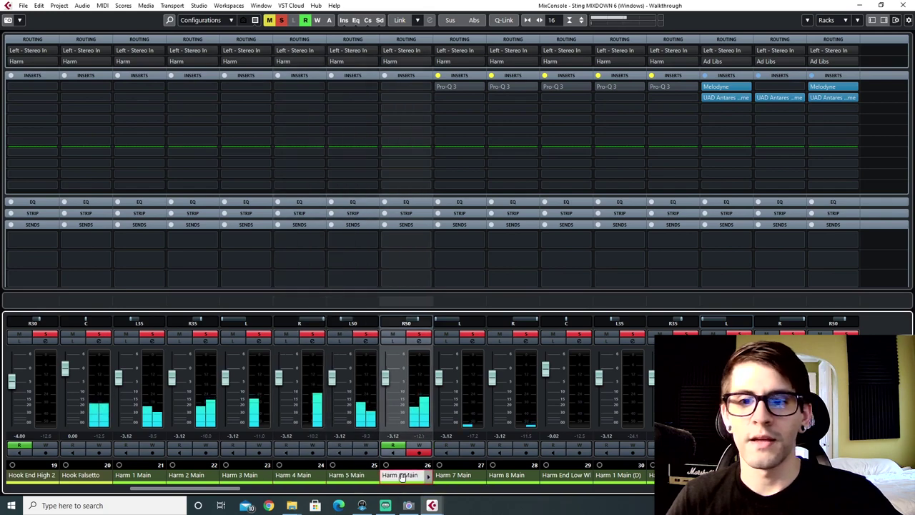
click(725, 475)
click(775, 475)
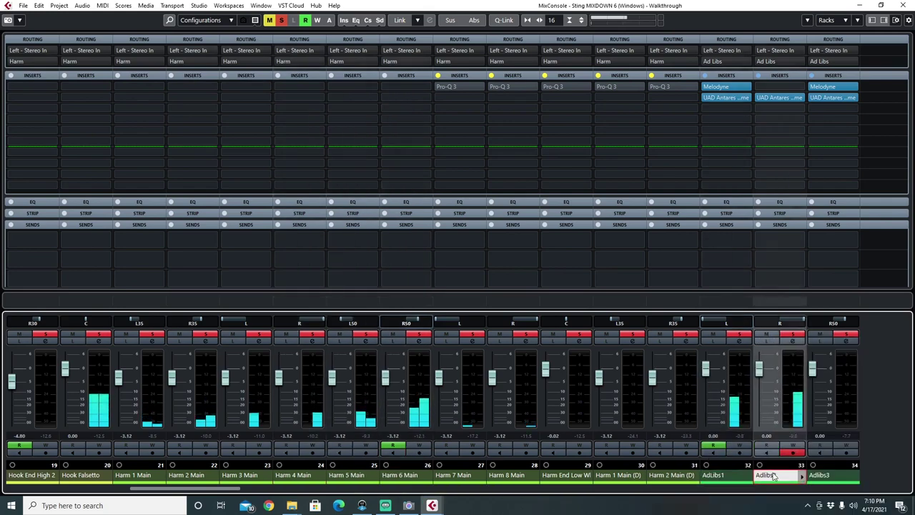
Stop playback and return the playhead to the loop start at bar 22 in the project window
key(F3)
key(space)
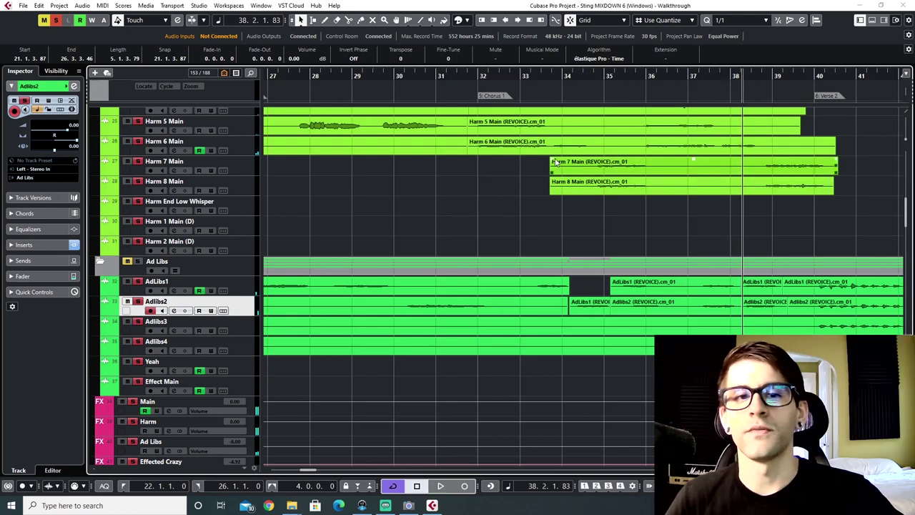
scroll(481, 284, right, 5)
scroll(481, 284, left, 3)
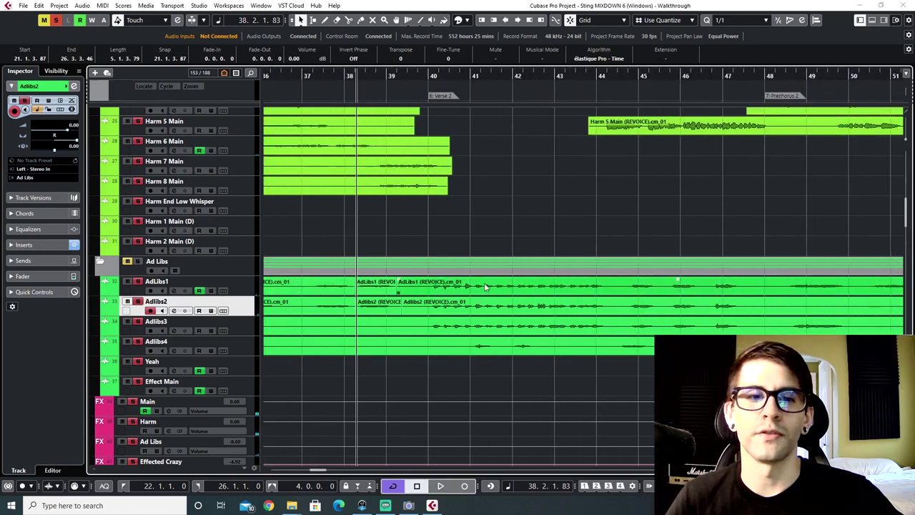
scroll(514, 321, up, 8)
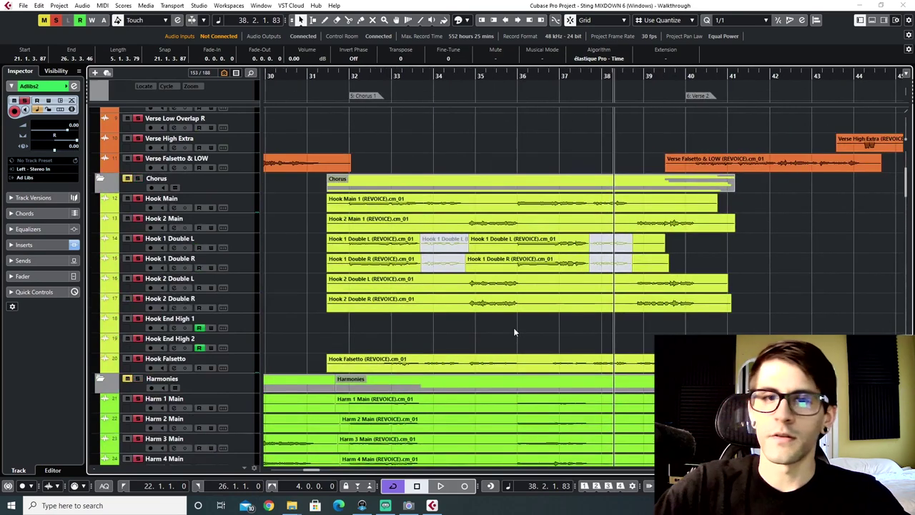
key(KP_1)
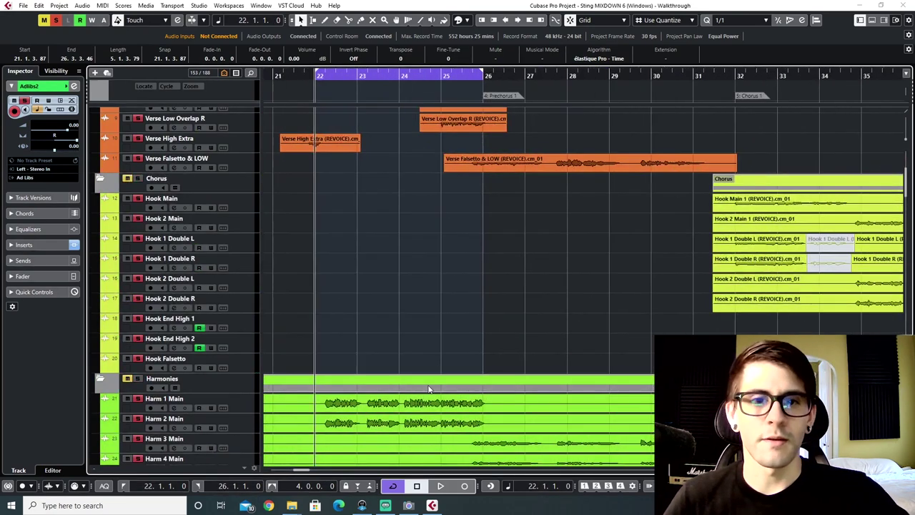
Inspect the Main, Main + Harm and Main+Harm+FX group channels in the mixer to follow the vocal routing
key(F3)
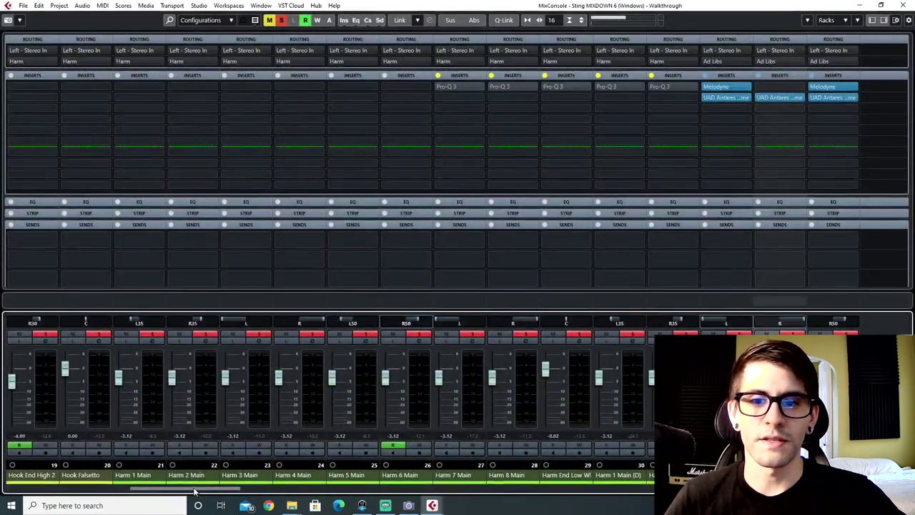
drag(192, 490, 295, 492)
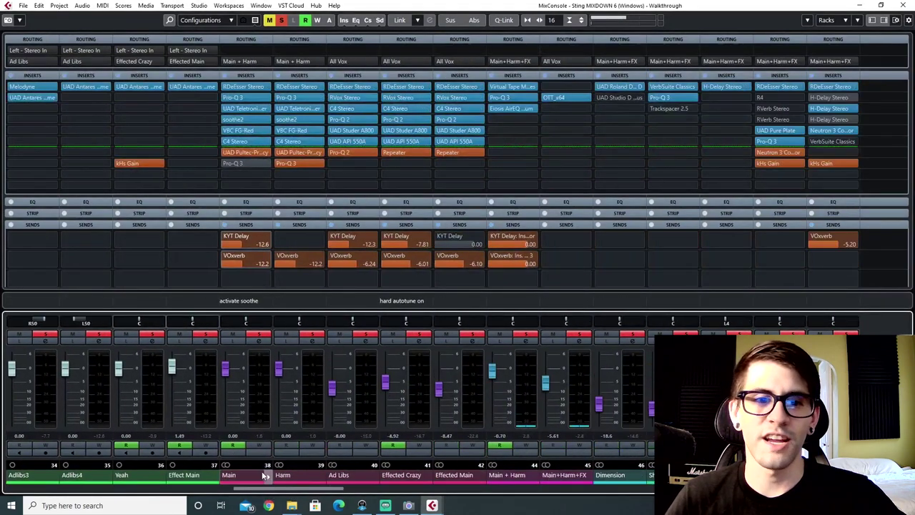
click(236, 475)
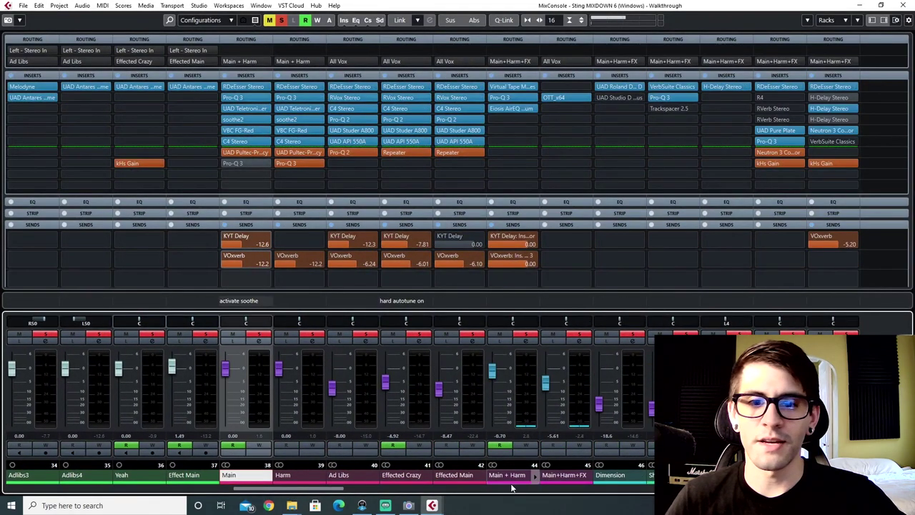
click(534, 444)
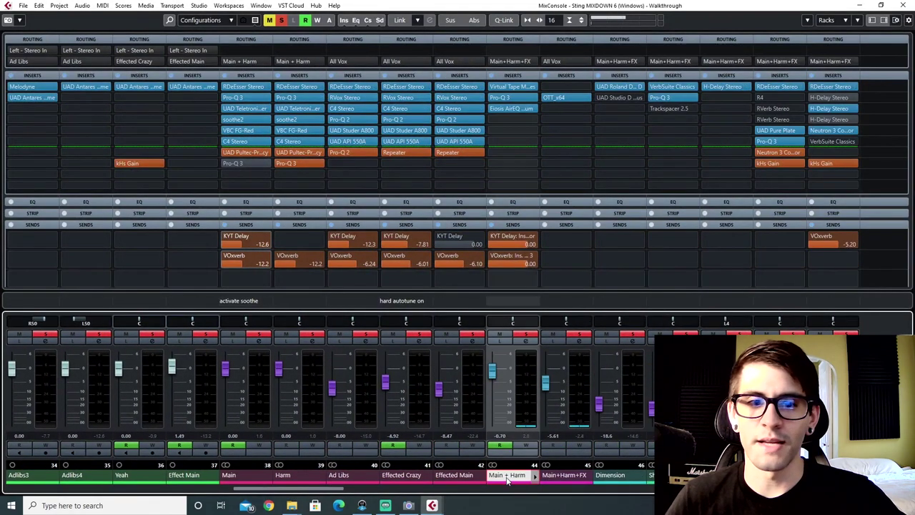
click(560, 476)
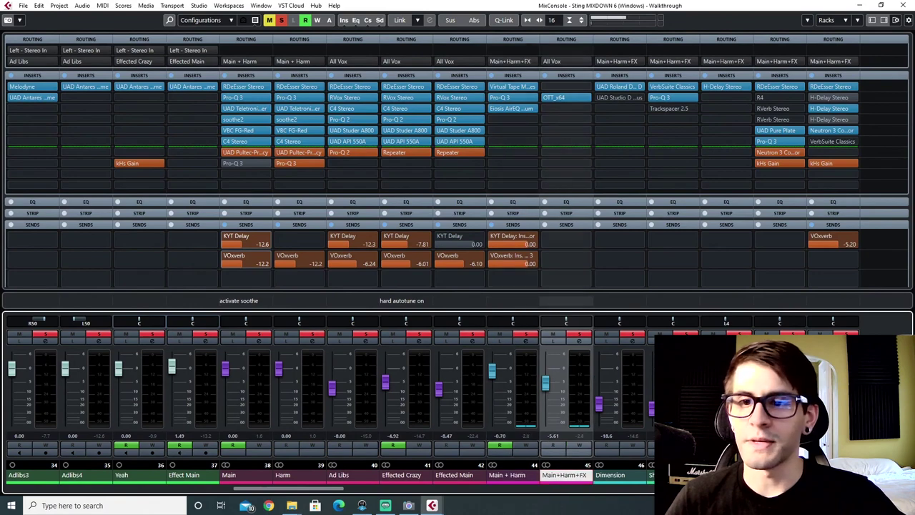
Bypass the OTT_x64 insert on the Main+Harm+FX channel
scroll(596, 450, right, 6)
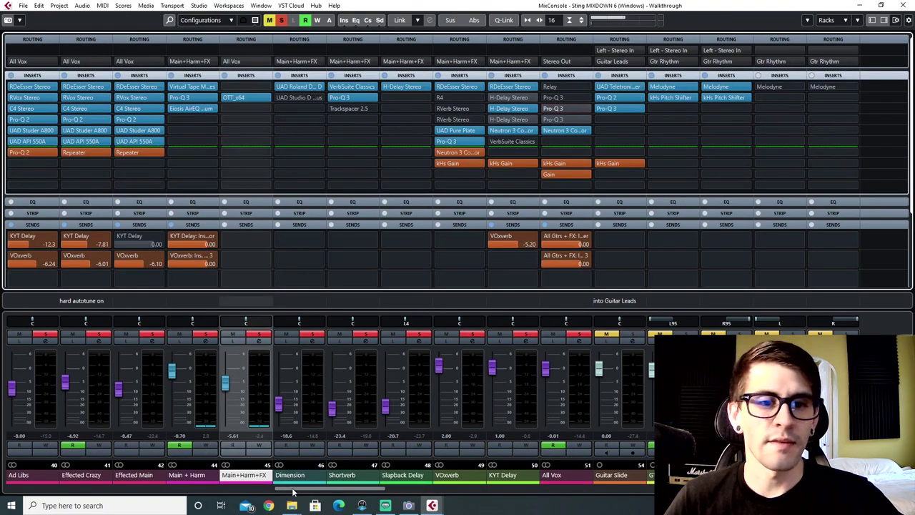
drag(293, 492, 270, 492)
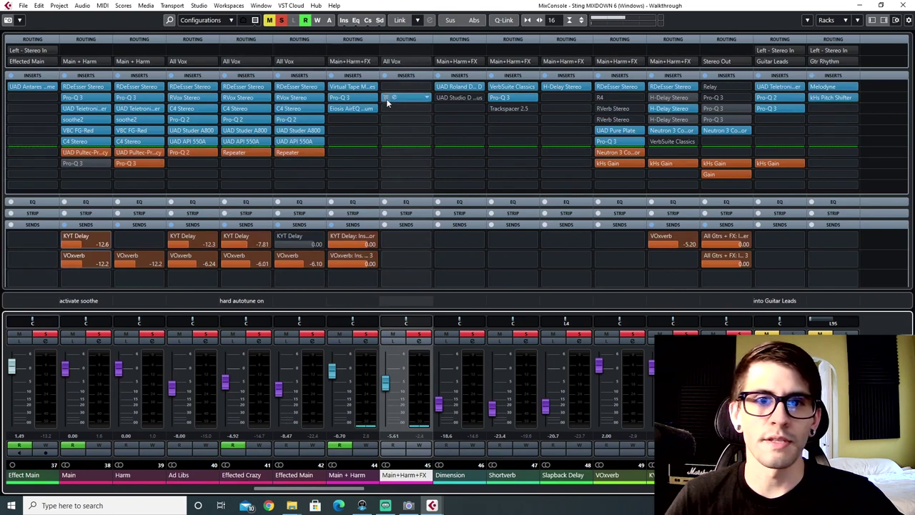
click(386, 98)
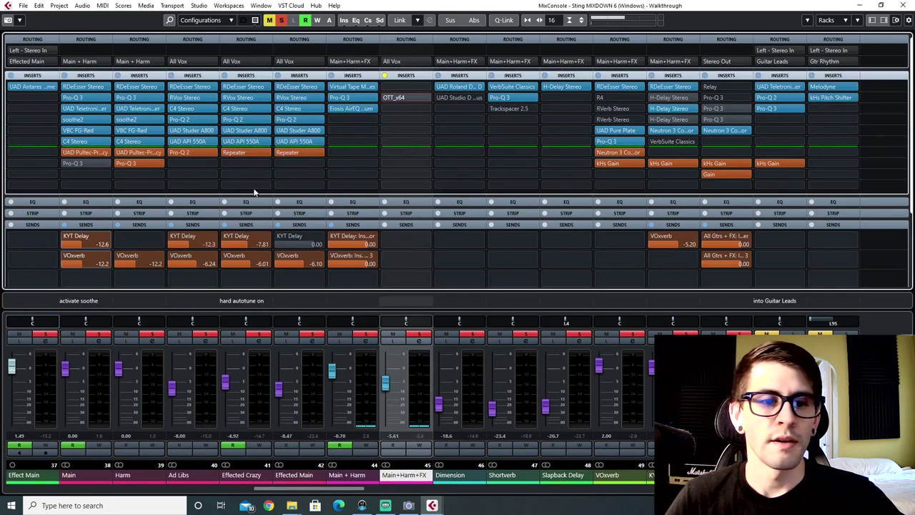
Solo the Verse High L and Verse High R tracks in the project window and play the loop from bar 22
click(136, 477)
drag(308, 490, 270, 489)
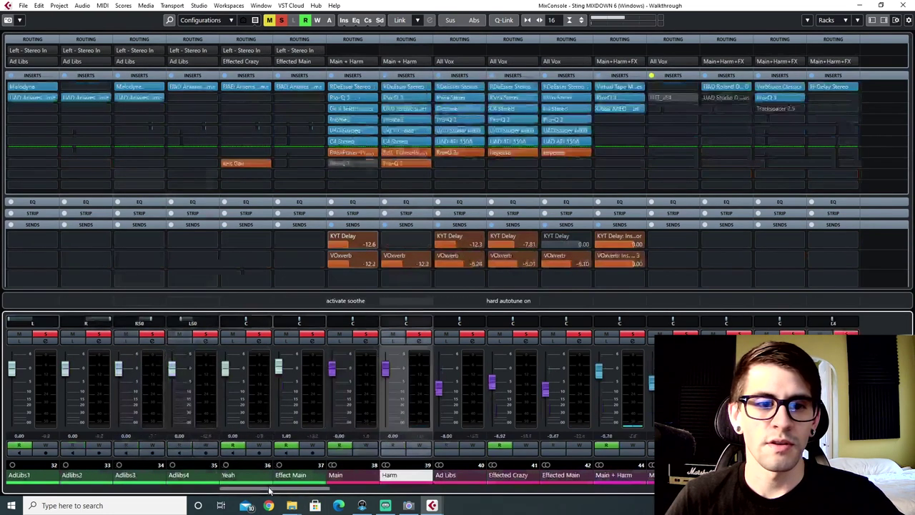
key(F3)
scroll(333, 224, up, 10)
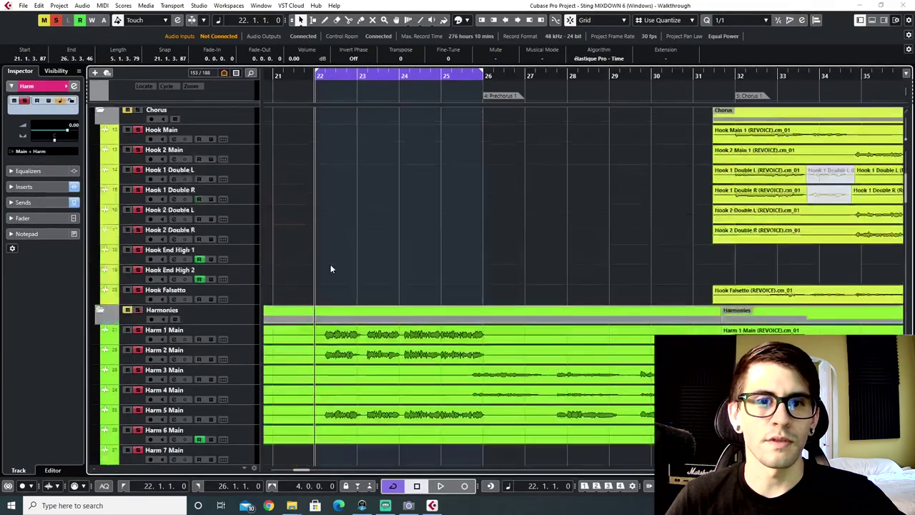
scroll(330, 264, down, 2)
scroll(289, 164, up, 10)
key(space)
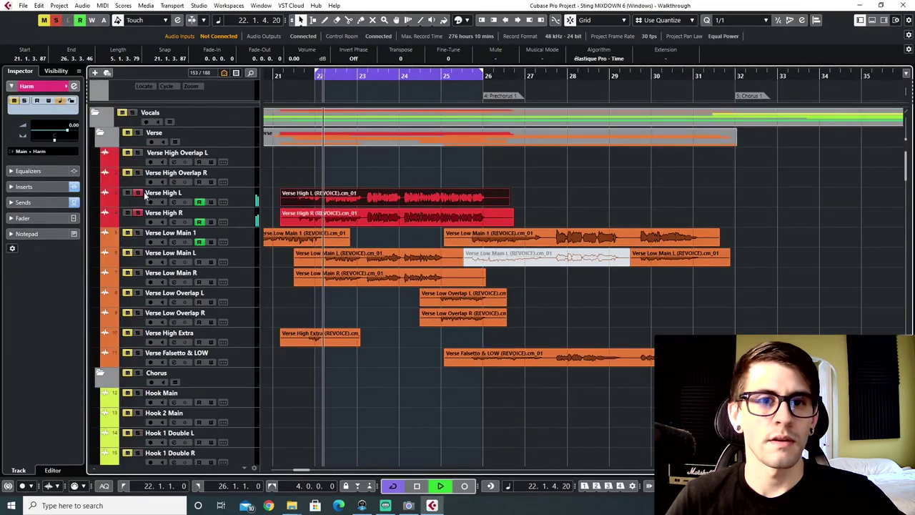
Bypass every insert on the Main group channel, from RDeEsser to the last Pro-Q 3, and play the dry vocals
key(F3)
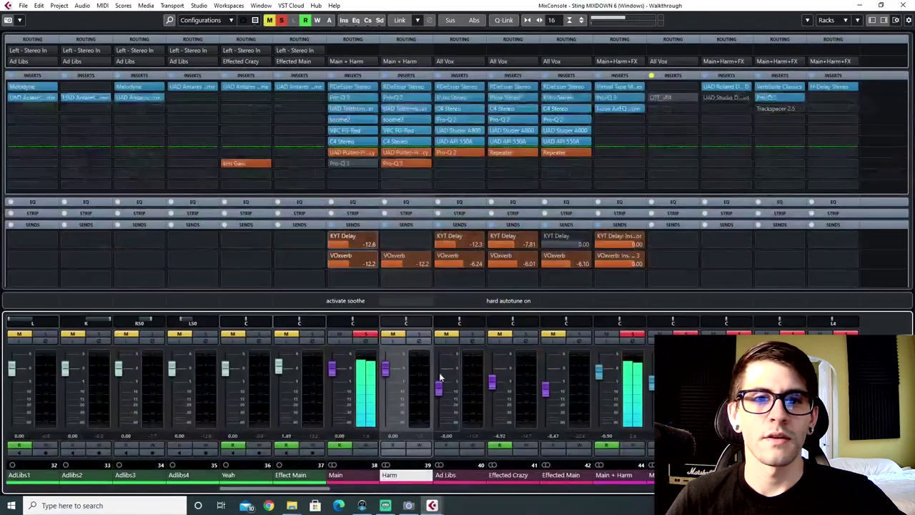
click(331, 152)
click(332, 141)
click(332, 130)
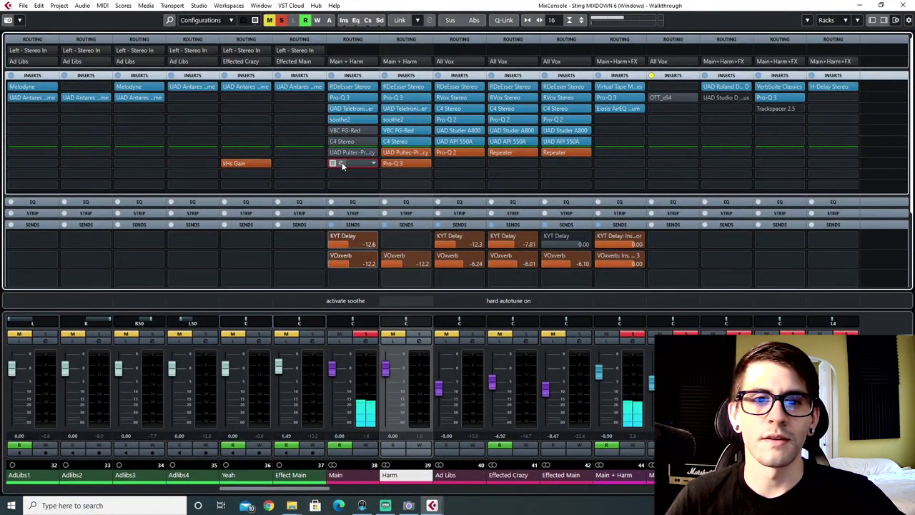
click(342, 162)
click(622, 107)
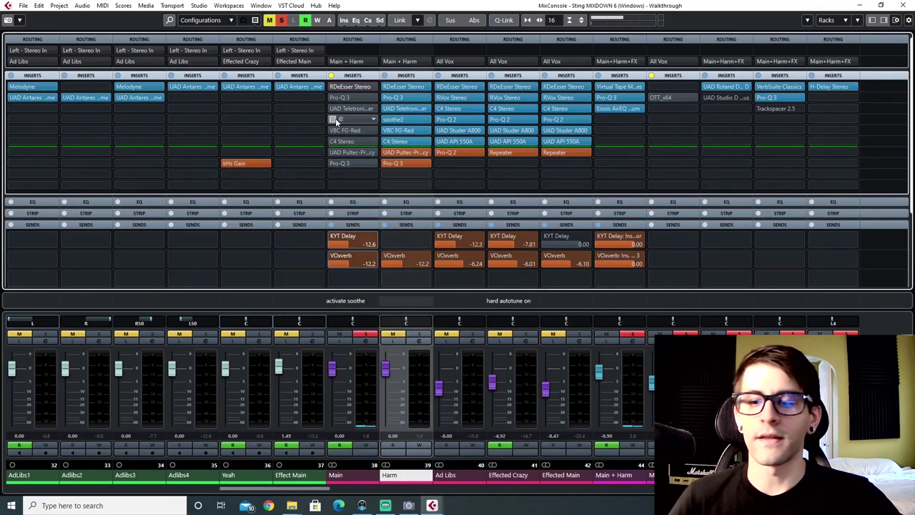
key(space)
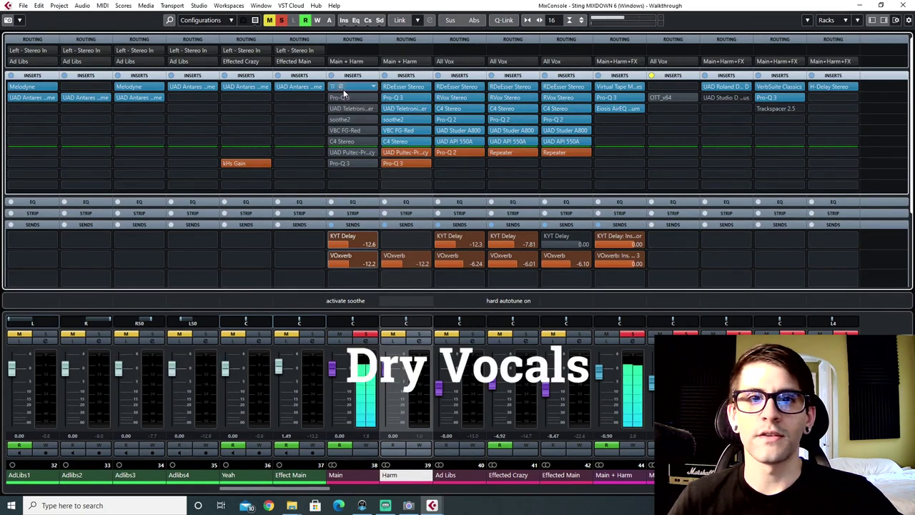
Reactivate the RDeEsser and first Pro-Q 3 inserts on the Main channel and inspect the Pro-Q 3 low-cut and low-mid bands
click(341, 86)
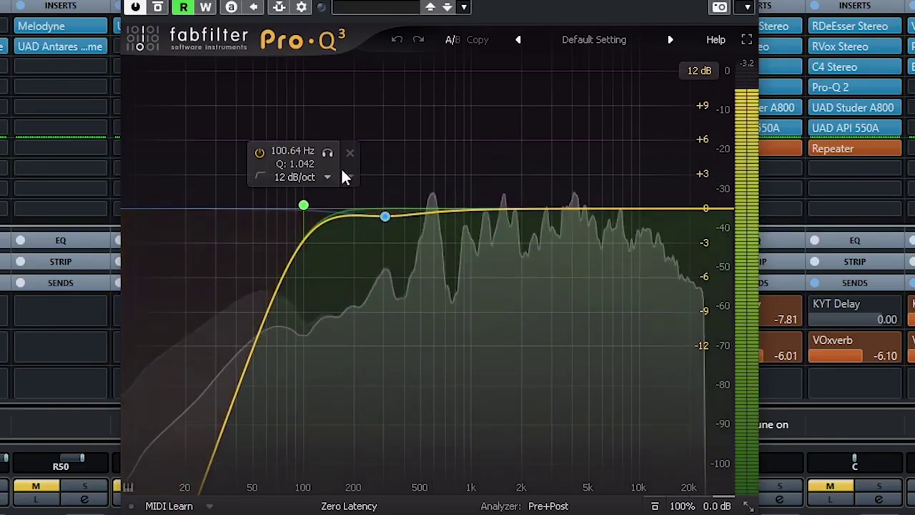
click(303, 206)
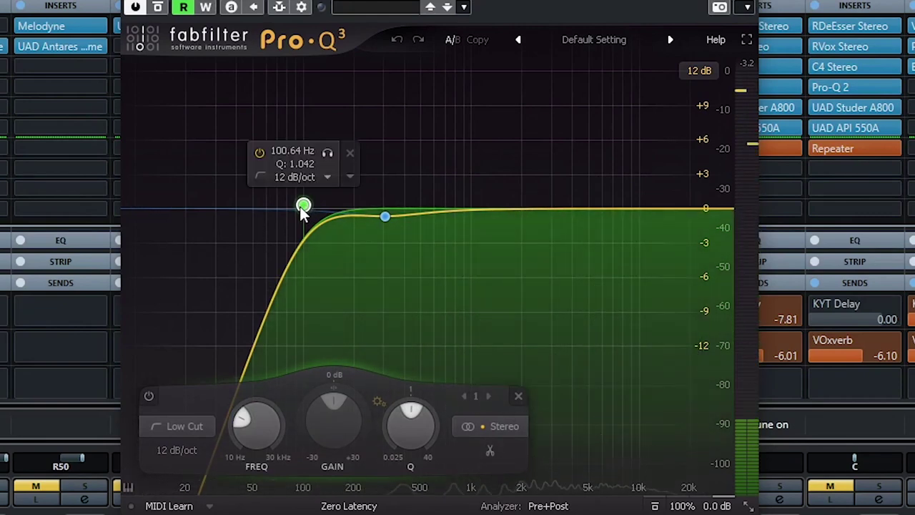
click(385, 215)
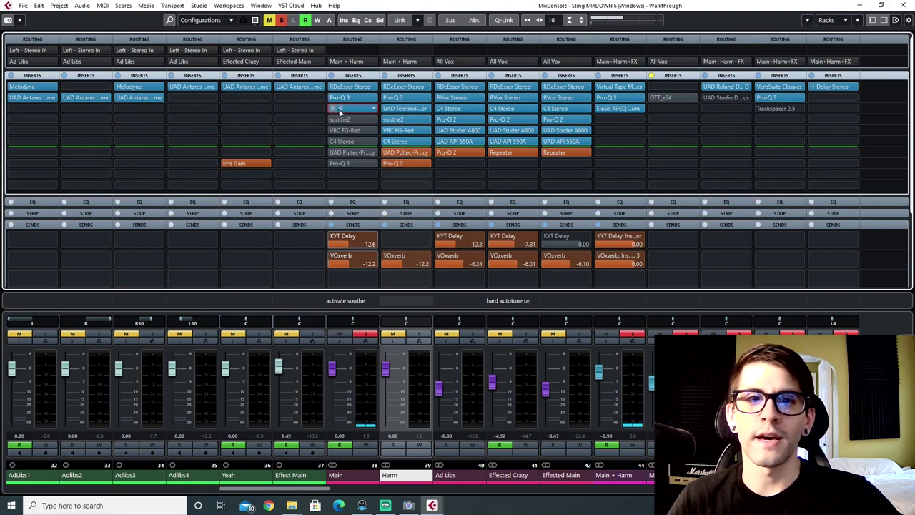
Reactivate the UAD Teletronix and soothe2 inserts on the Main channel and examine the soothe2 curve and settings
click(343, 109)
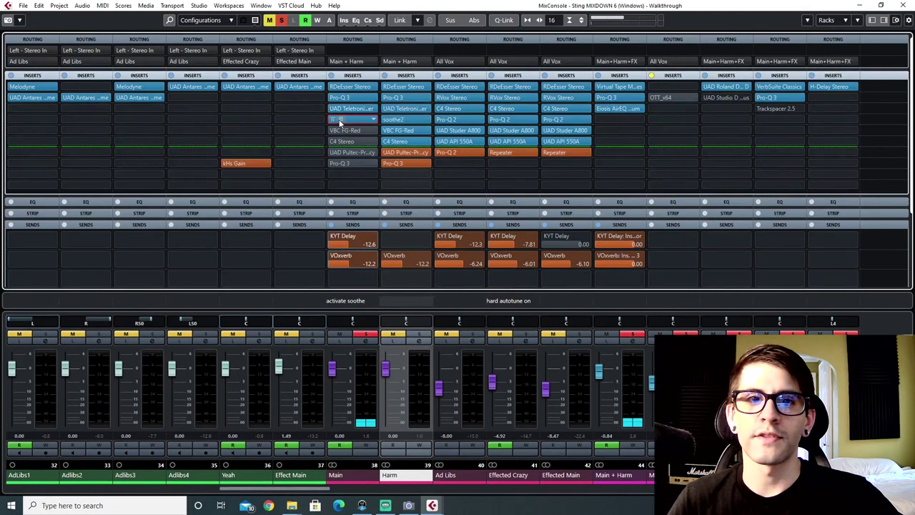
click(337, 119)
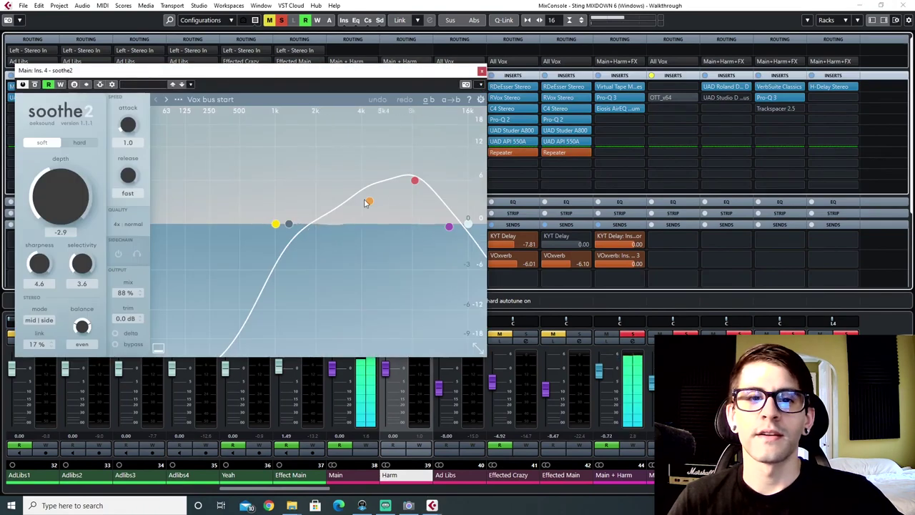
drag(192, 73, 321, 121)
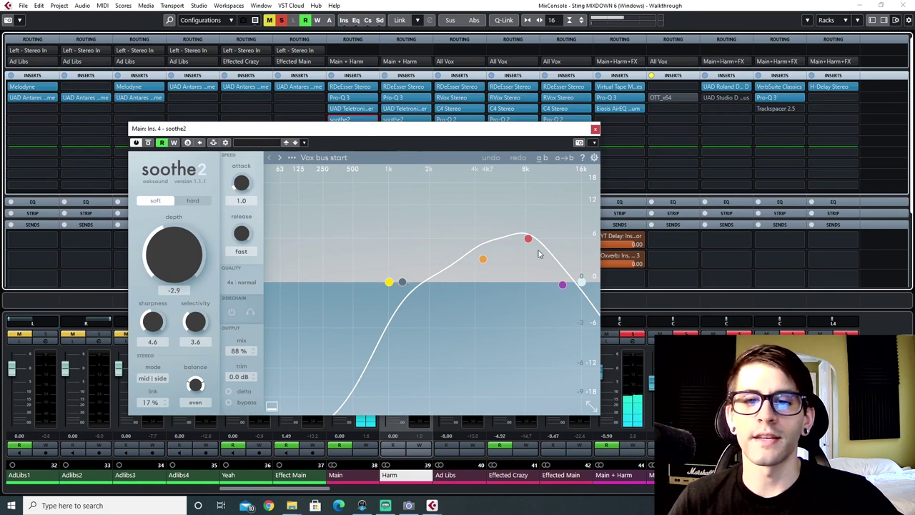
click(594, 129)
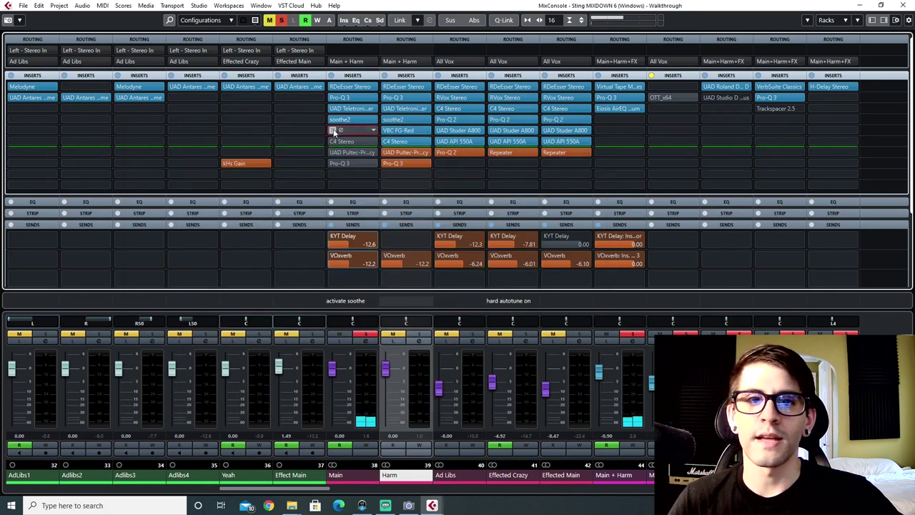
Reactivate the VBC FG-Red compressor insert on the Main channel and show its plug-in window
click(340, 130)
drag(321, 166, 355, 184)
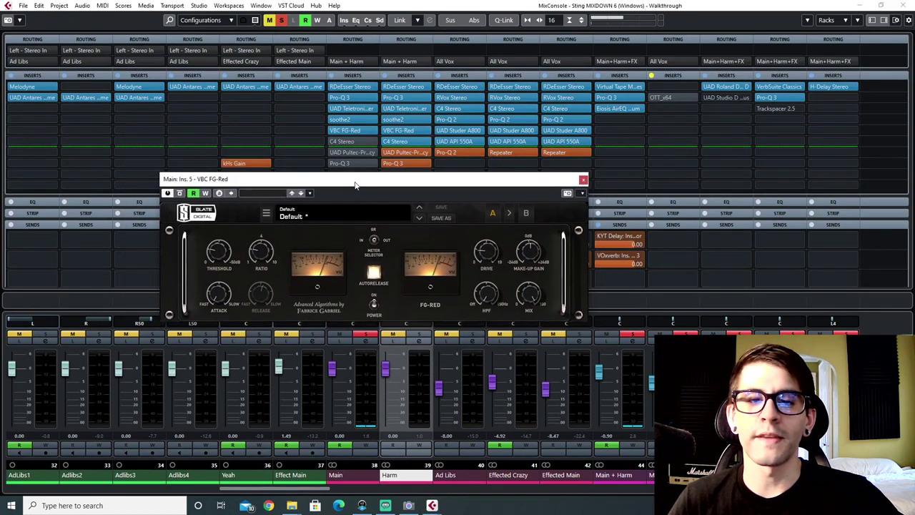
Reactivate the C4 Stereo insert on the Main channel and inspect its four multiband settings during playback, closing the FG-Red window
drag(485, 175, 485, 176)
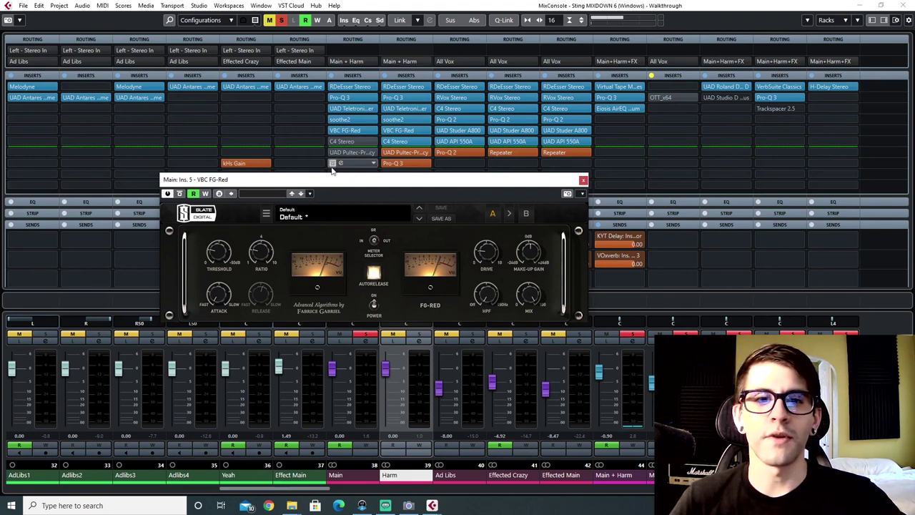
drag(330, 183, 332, 188)
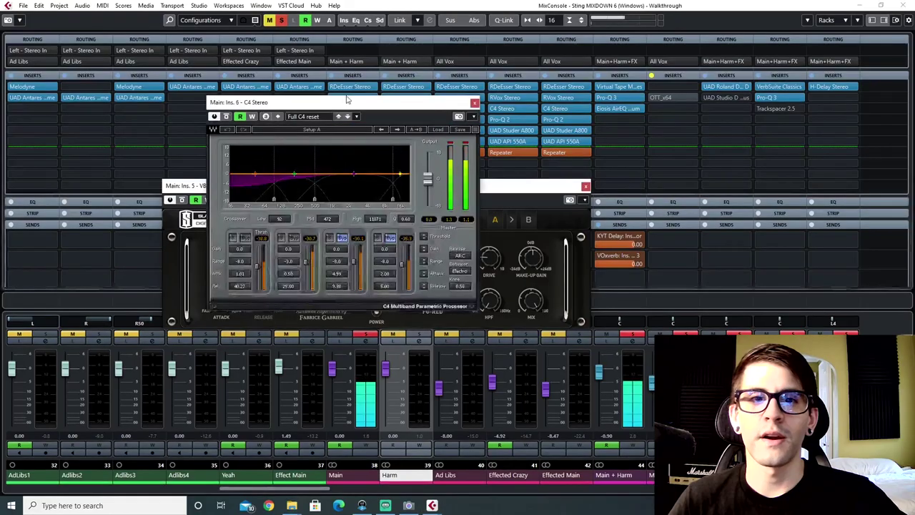
drag(348, 113, 329, 152)
click(586, 185)
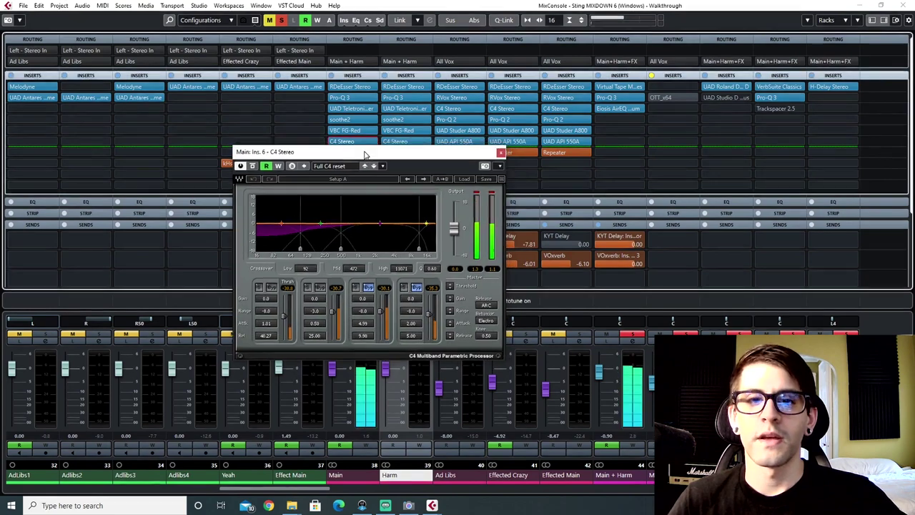
drag(363, 153, 356, 161)
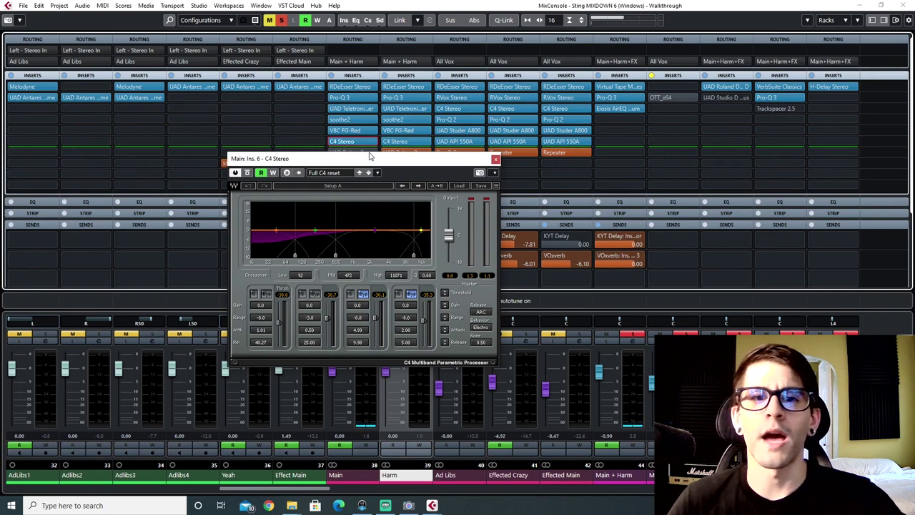
drag(369, 164, 377, 162)
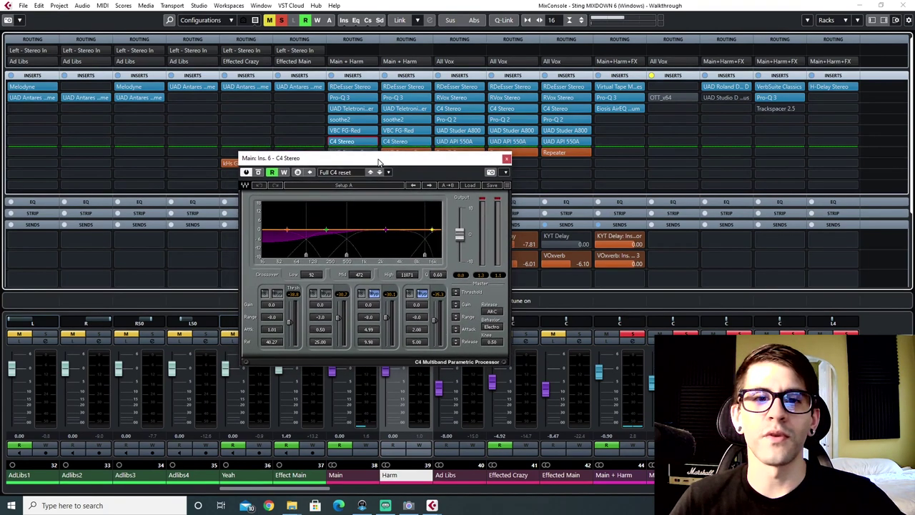
click(504, 158)
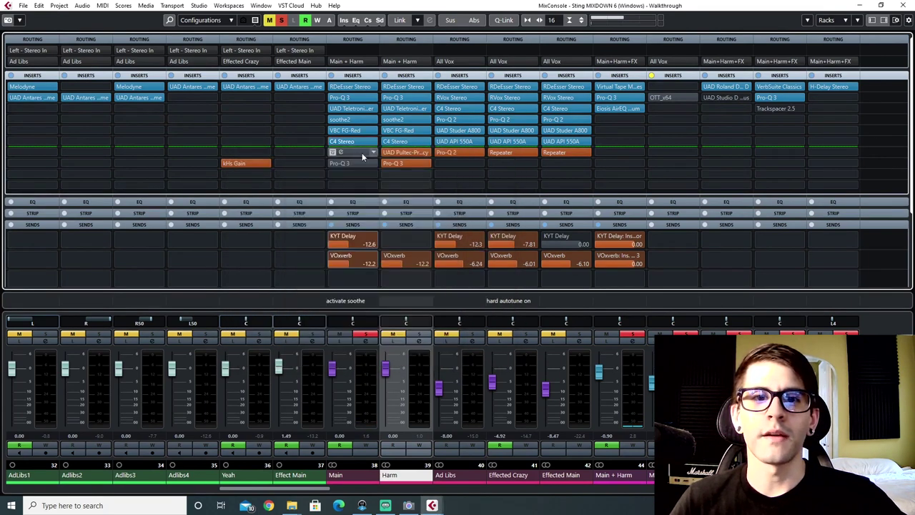
Reactivate the UAD Pultec-Pro insert on the Main channel and show its boost settings before closing its window
click(342, 152)
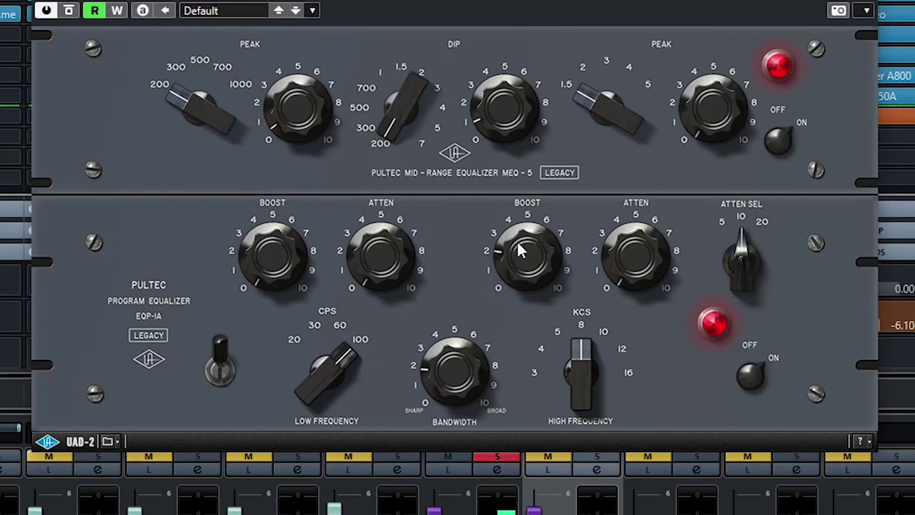
click(855, 2)
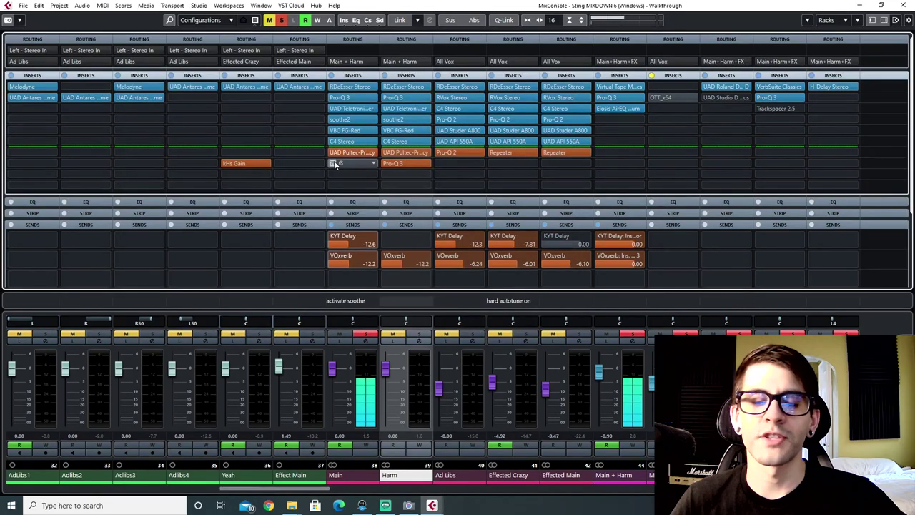
Solo the Harm channel alongside Main, play the vocals, and inspect the bell cut in Harm's last Pro-Q 3 insert
click(614, 473)
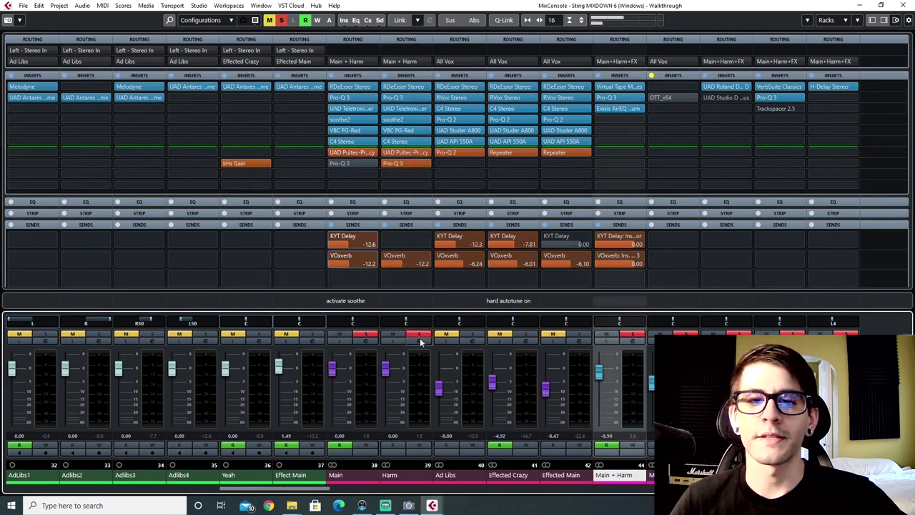
key(space)
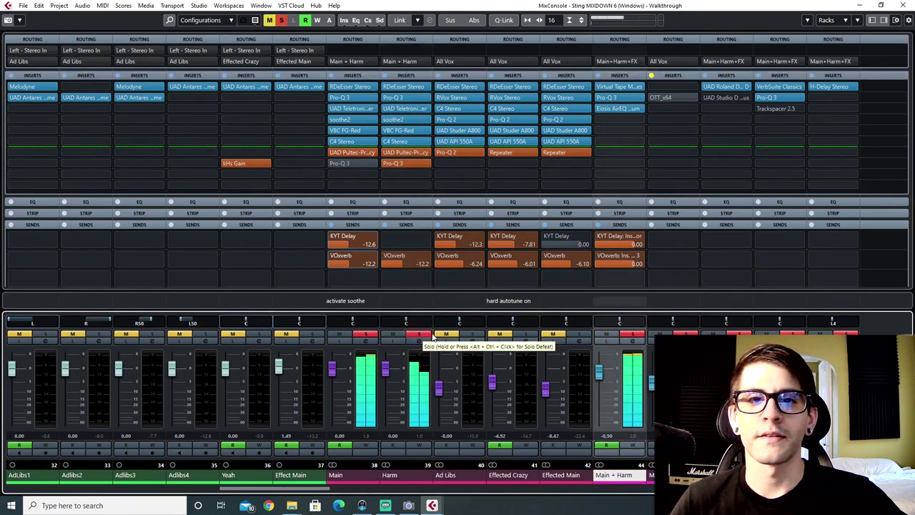
click(397, 162)
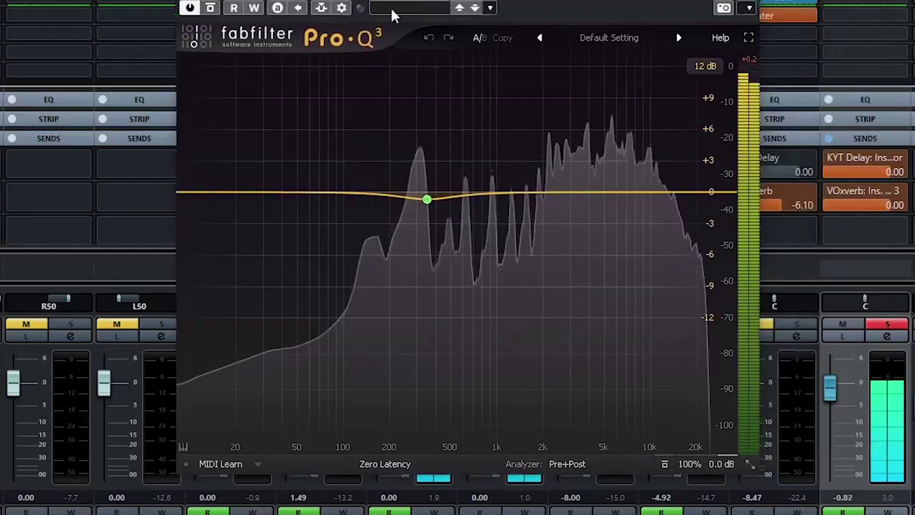
click(434, 233)
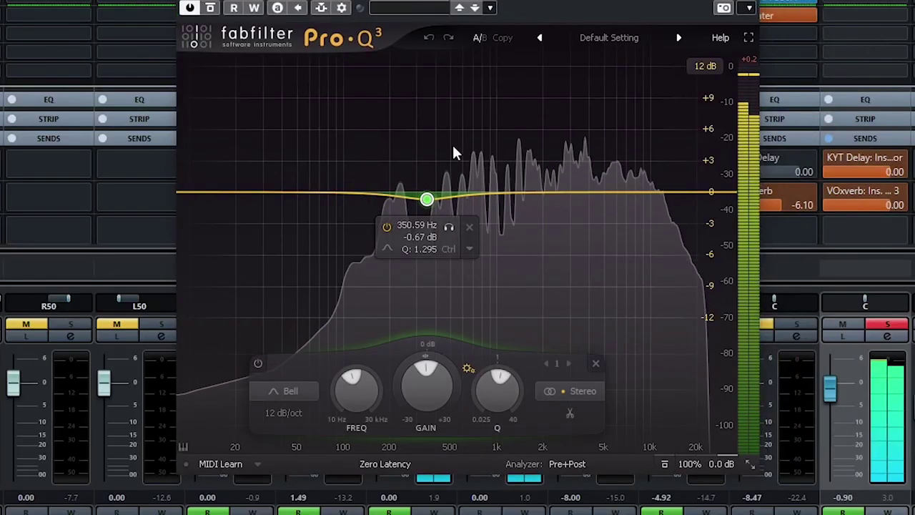
key(space)
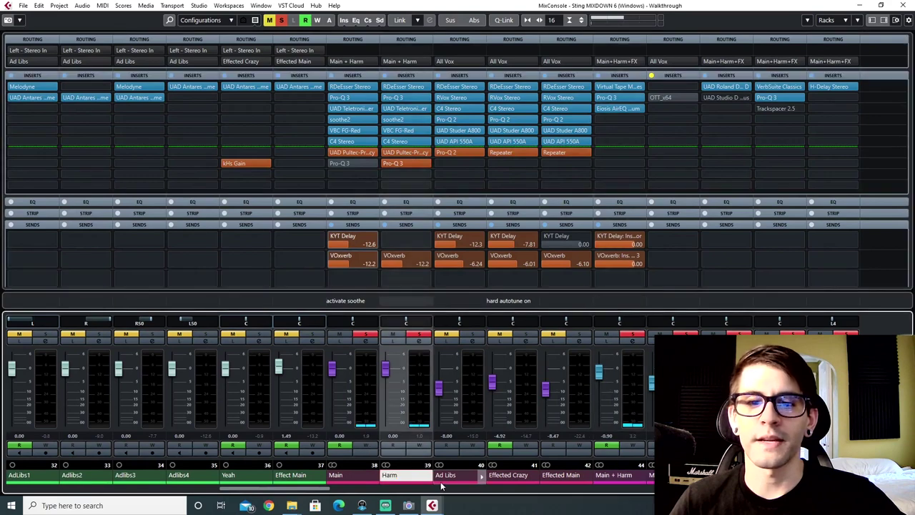
Select the Main + Harm group channel and compare its Virtual Tape Machines insert bypassed and active during playback
click(456, 475)
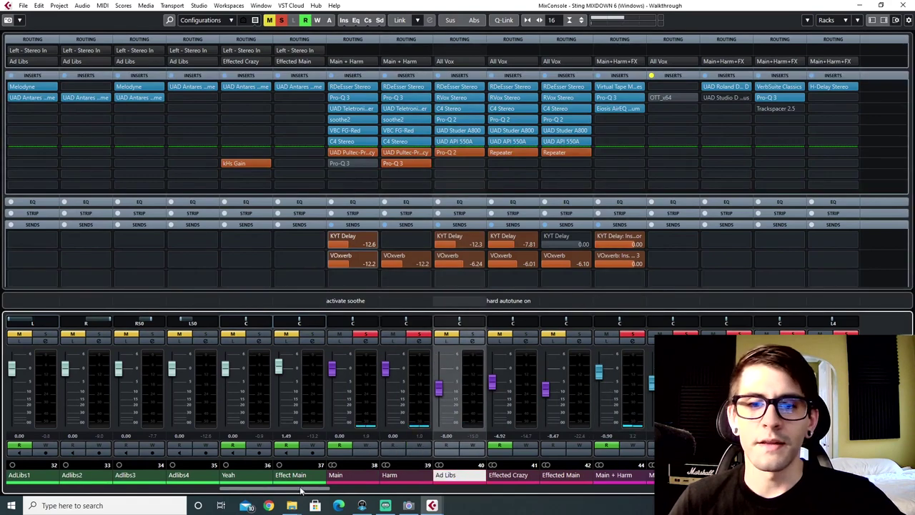
click(611, 475)
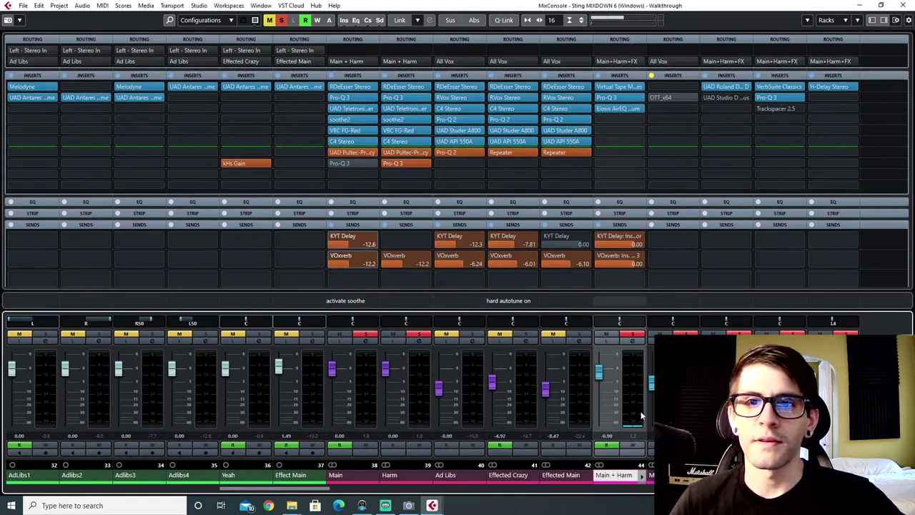
click(604, 87)
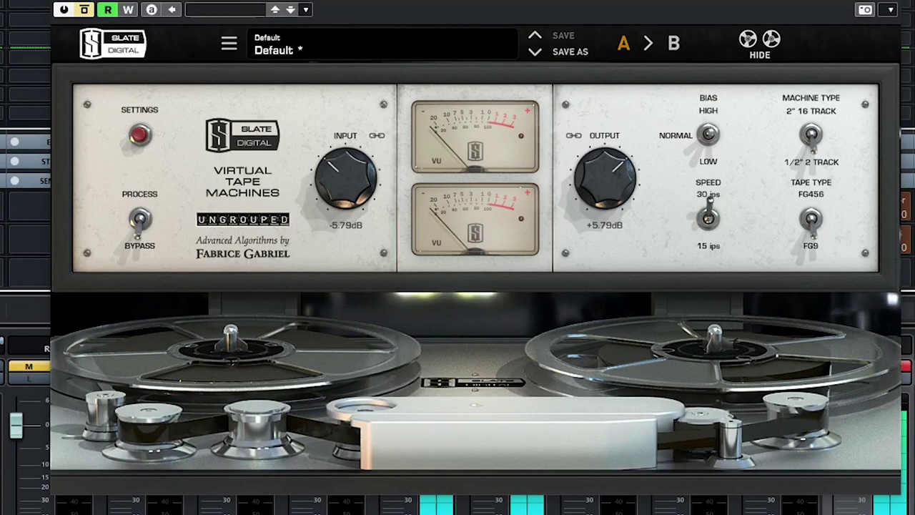
click(139, 220)
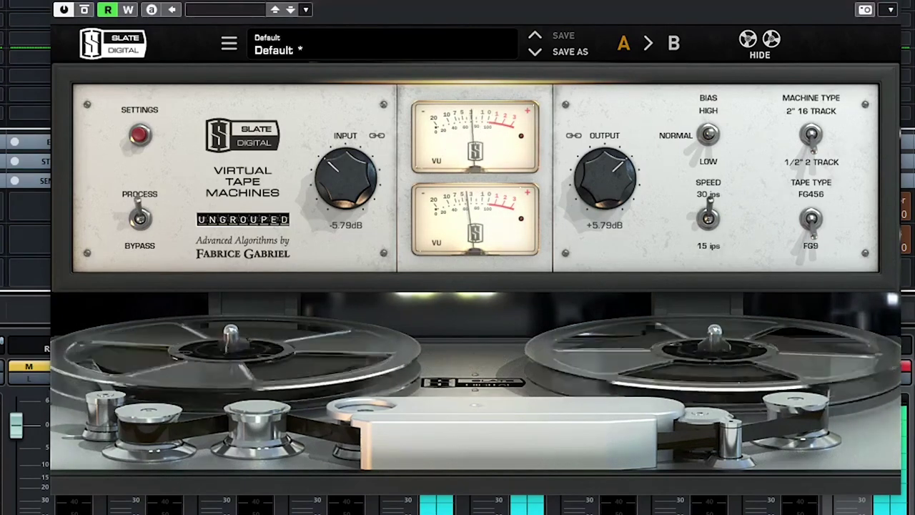
click(139, 220)
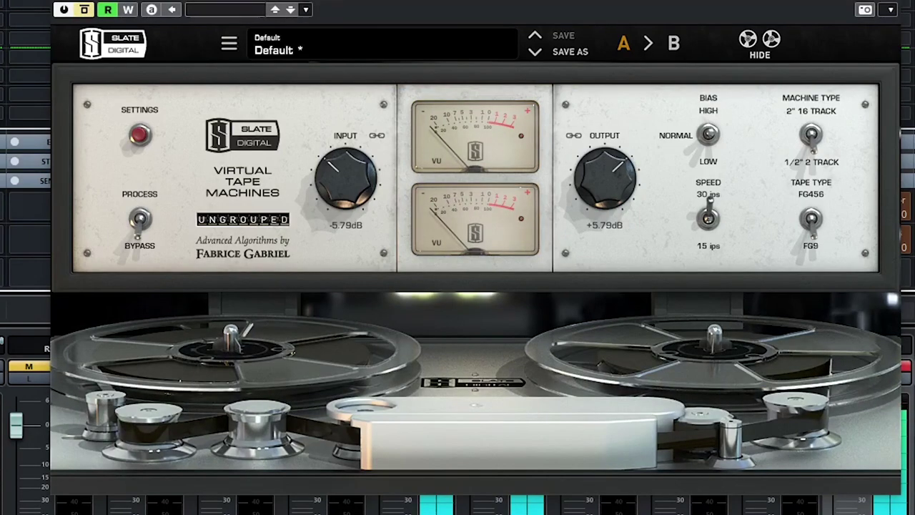
click(139, 220)
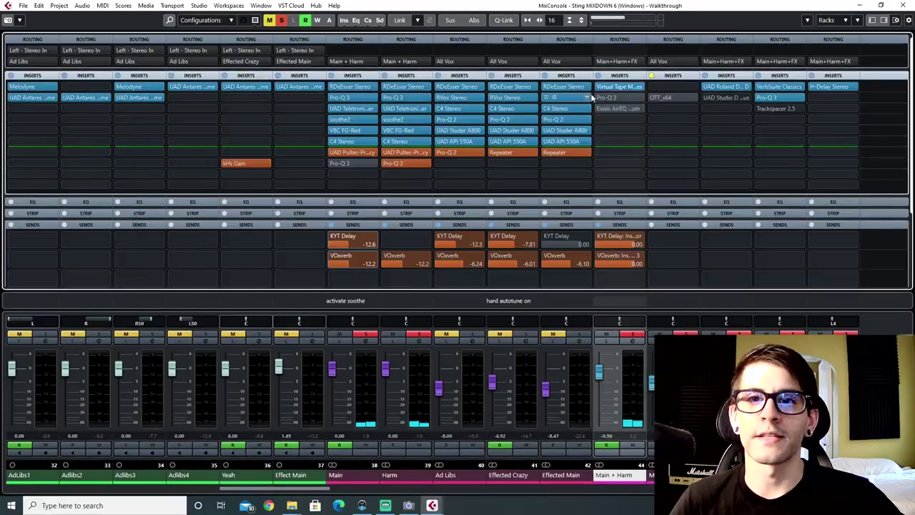
Reactivate the Pro-Q 3 insert on the Main + Harm channel and inspect its low-cut and Side-mode bands
click(605, 97)
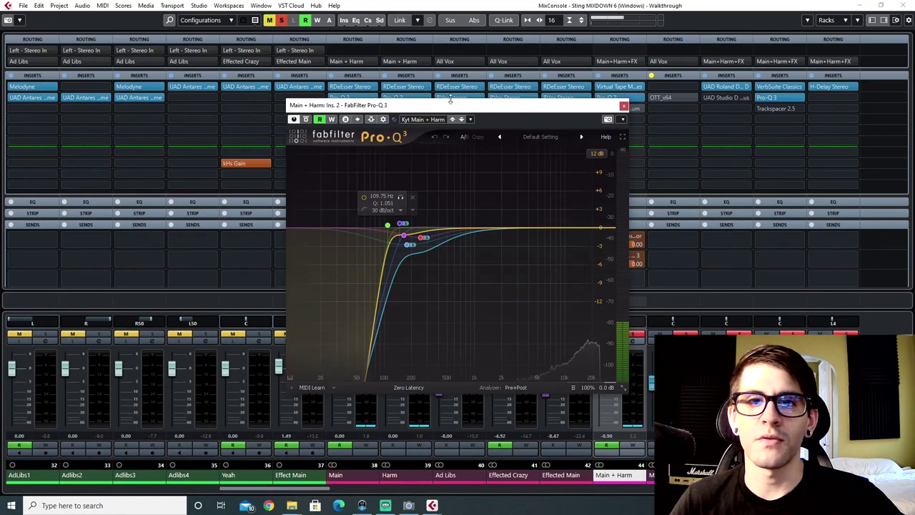
drag(447, 105, 446, 147)
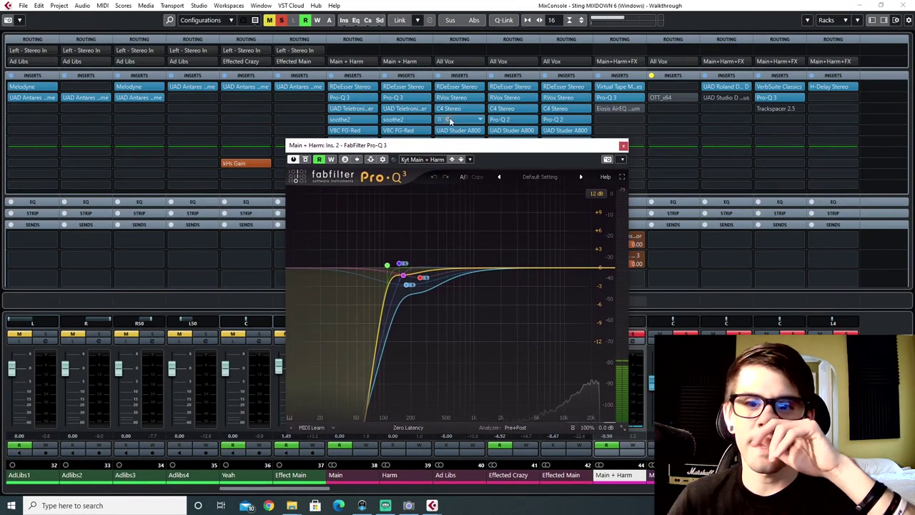
click(402, 265)
click(408, 285)
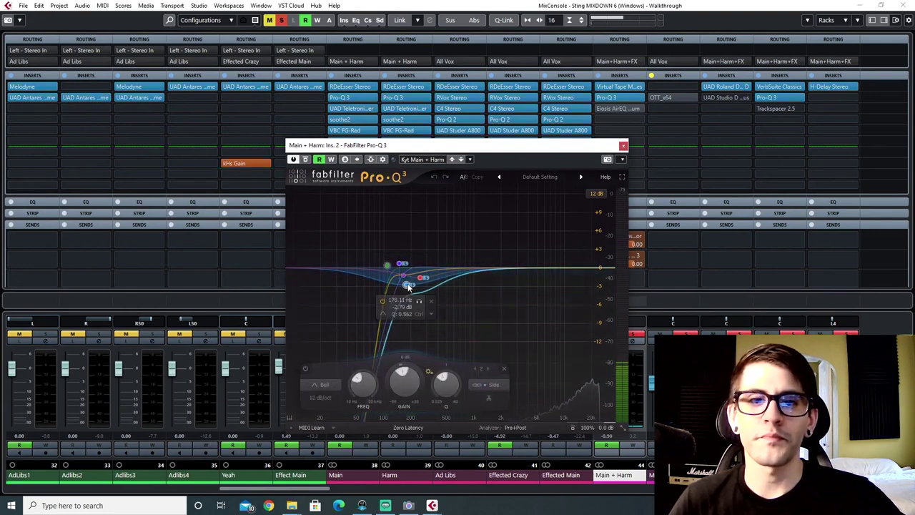
click(422, 277)
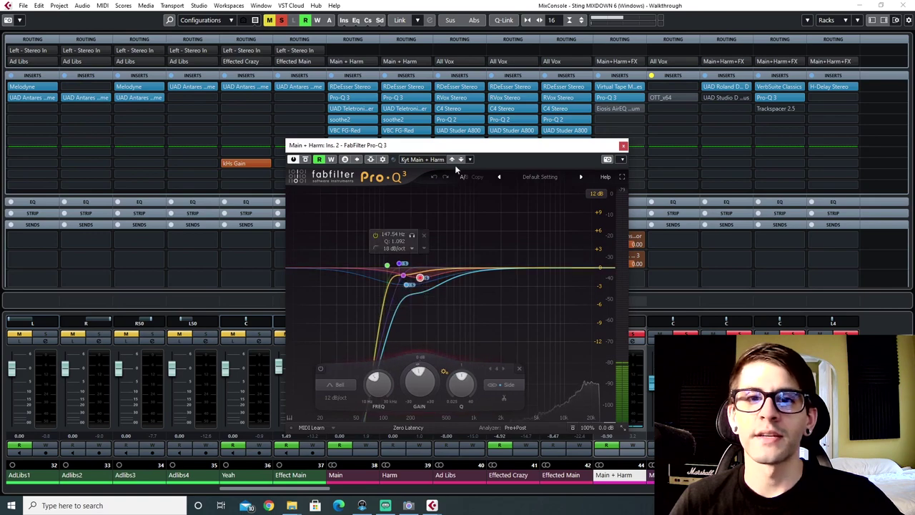
Compare the Main + Harm vocals with the Pro-Q 3 insert bypassed and active, leaving it active
drag(454, 149, 431, 143)
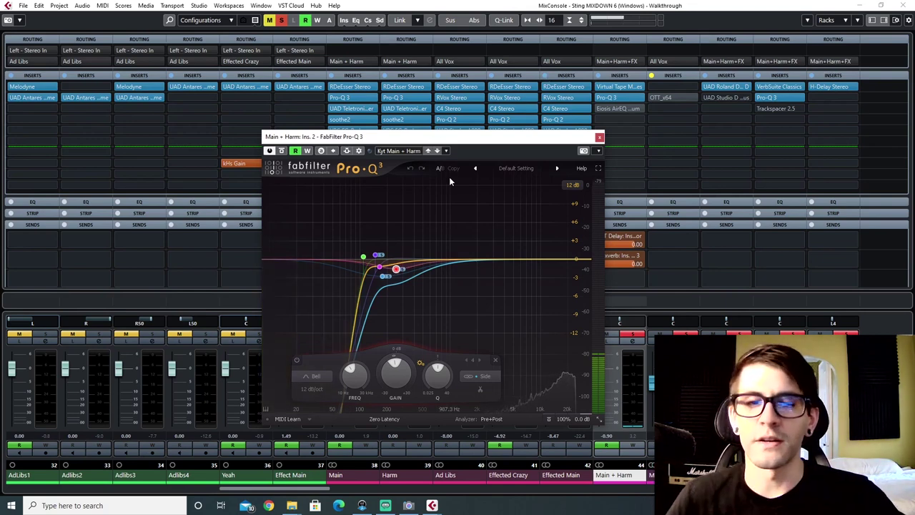
drag(377, 137, 331, 89)
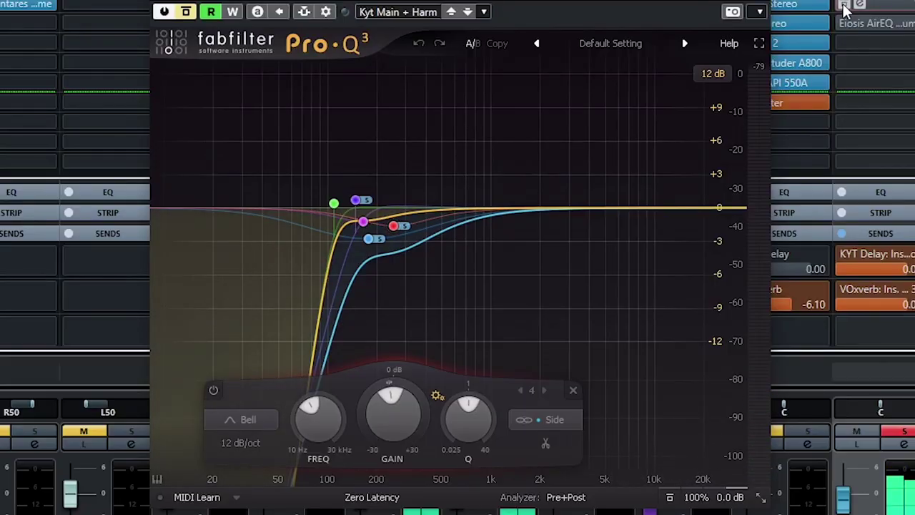
click(844, 9)
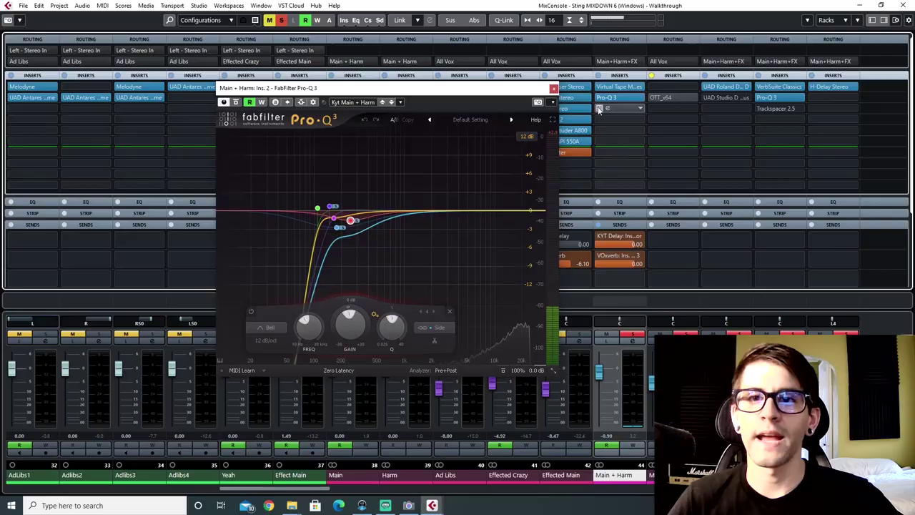
Reactivate the Eiosis AirEQ insert on the Main + Harm channel and compare the vocals with it bypassed and active
click(606, 108)
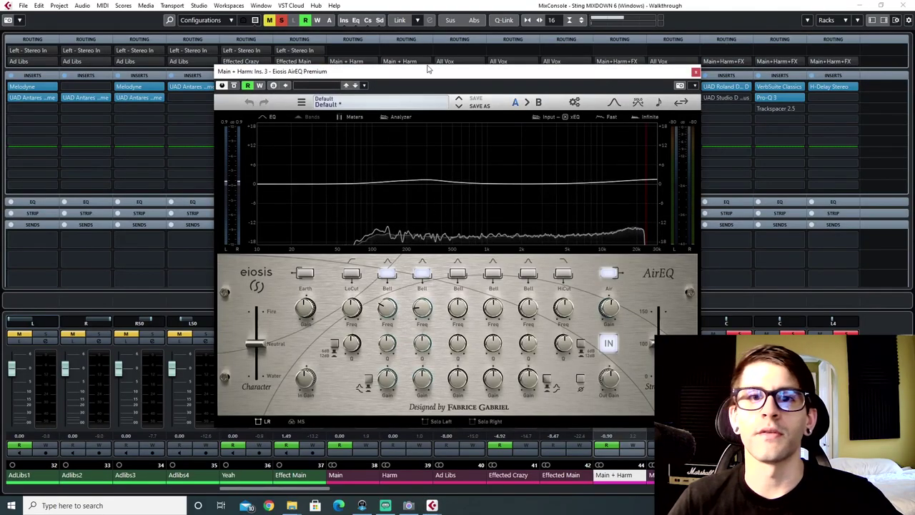
drag(428, 69, 419, 77)
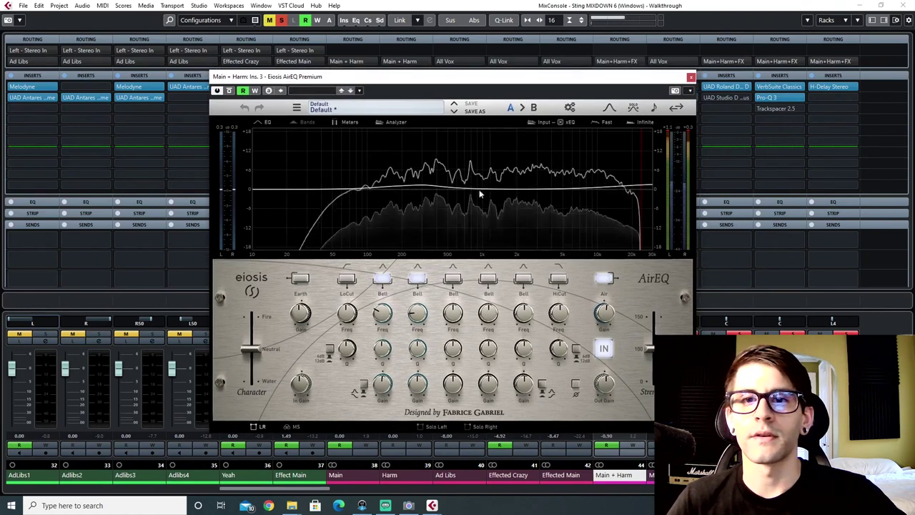
drag(494, 77, 386, 76)
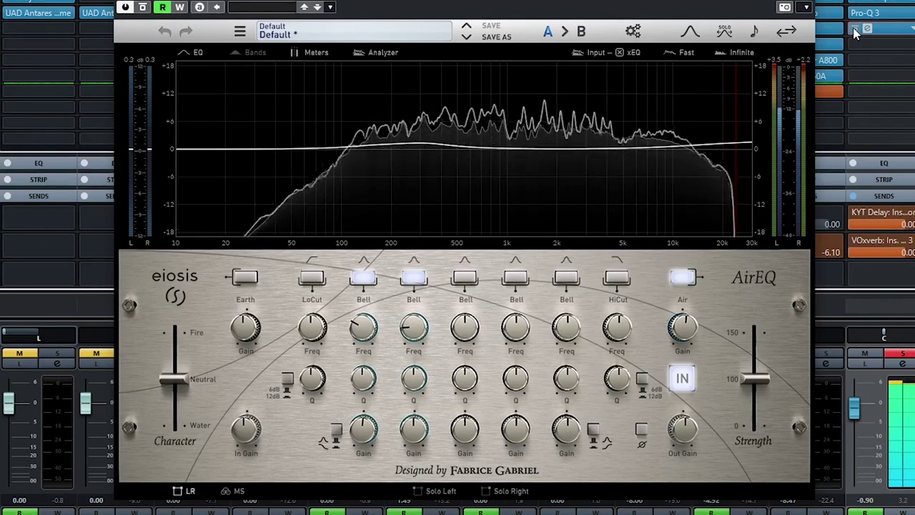
click(854, 28)
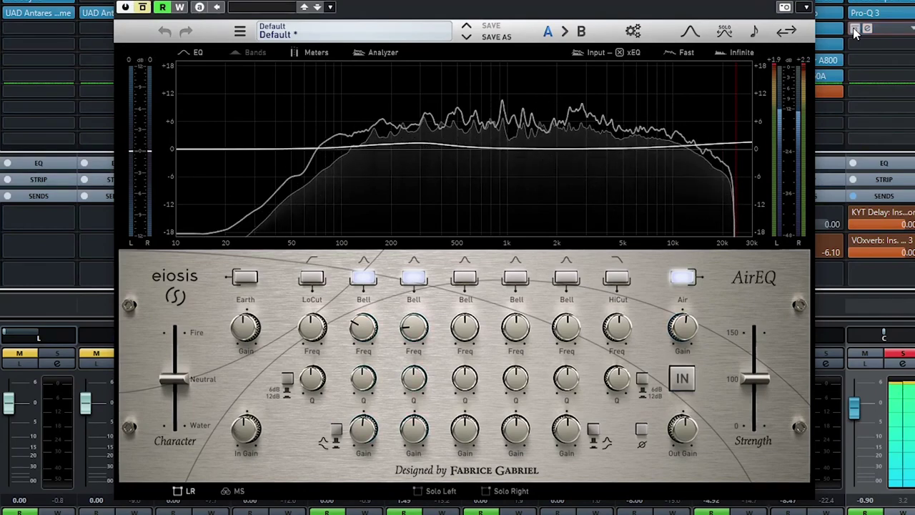
click(854, 29)
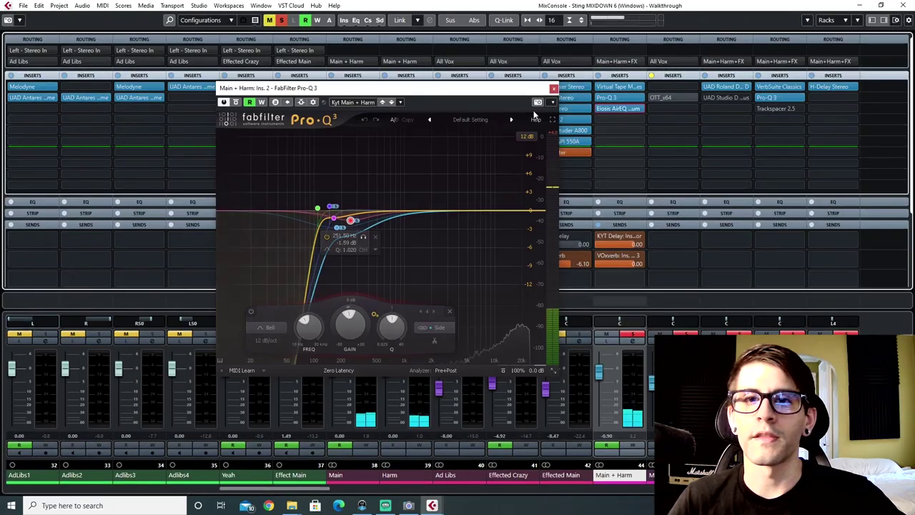
Close the Pro-Q 3 window and examine the Air band gain in the Main + Harm channel's AirEQ insert
click(549, 86)
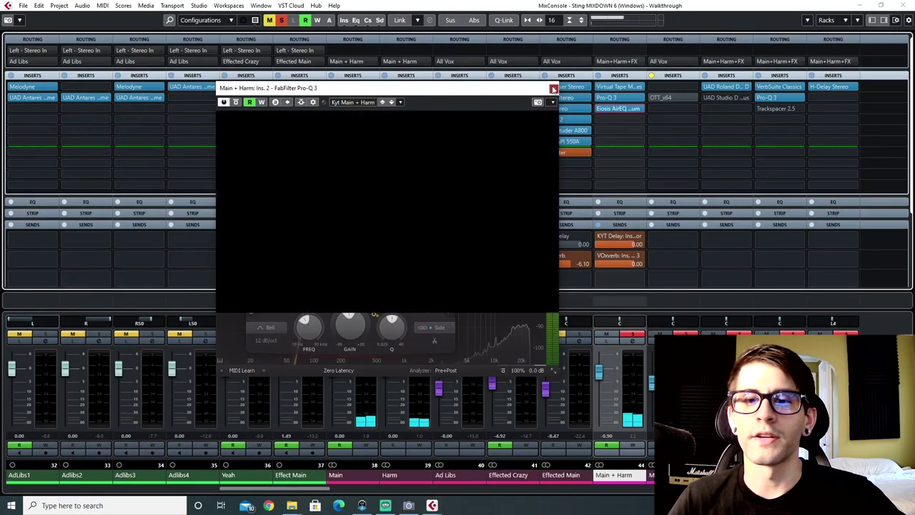
click(611, 107)
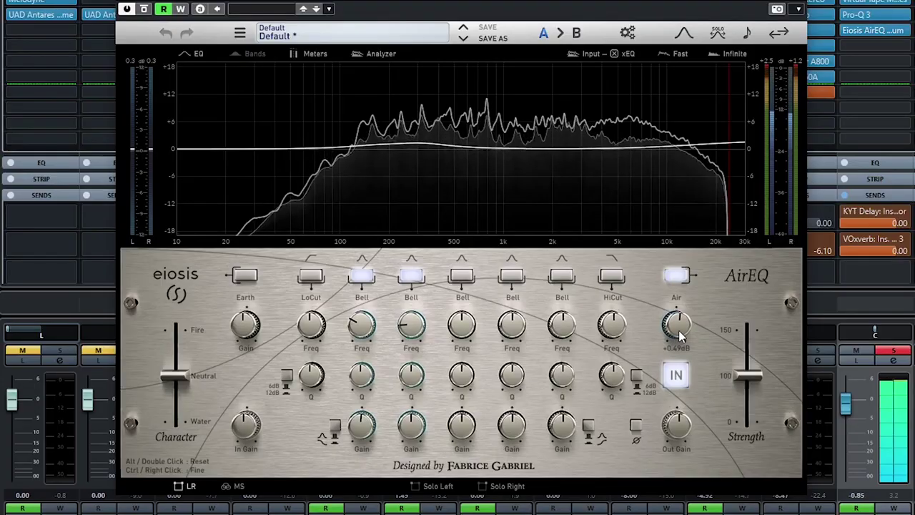
mouse_move(678, 330)
mouse_down()
mouse_move(683, 306)
mouse_move(674, 327)
mouse_up()
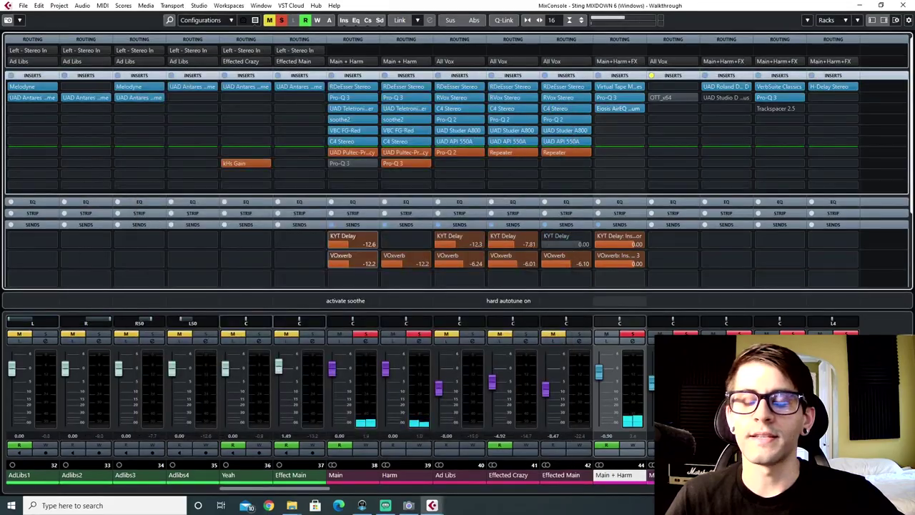
Bring the VOxverb channel into view, select it and open its UAD Pure Plate insert to inspect the reverb settings
click(652, 475)
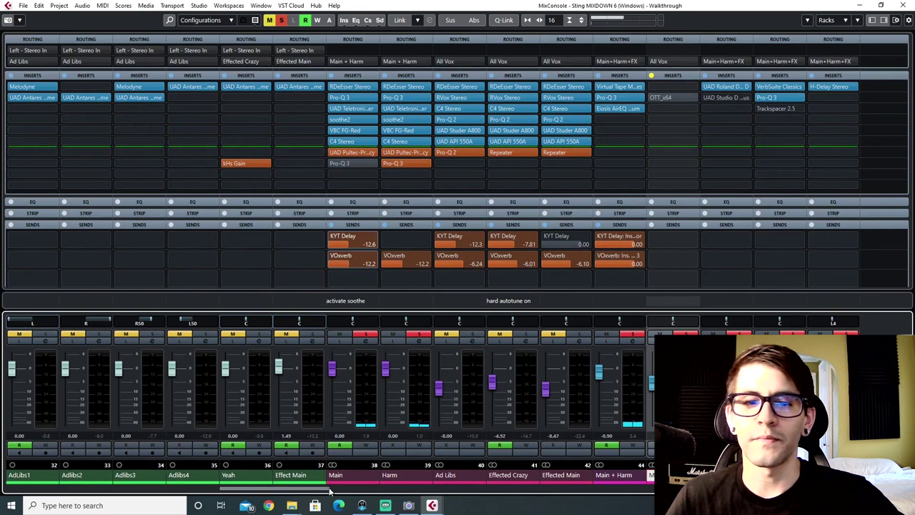
drag(299, 493, 333, 492)
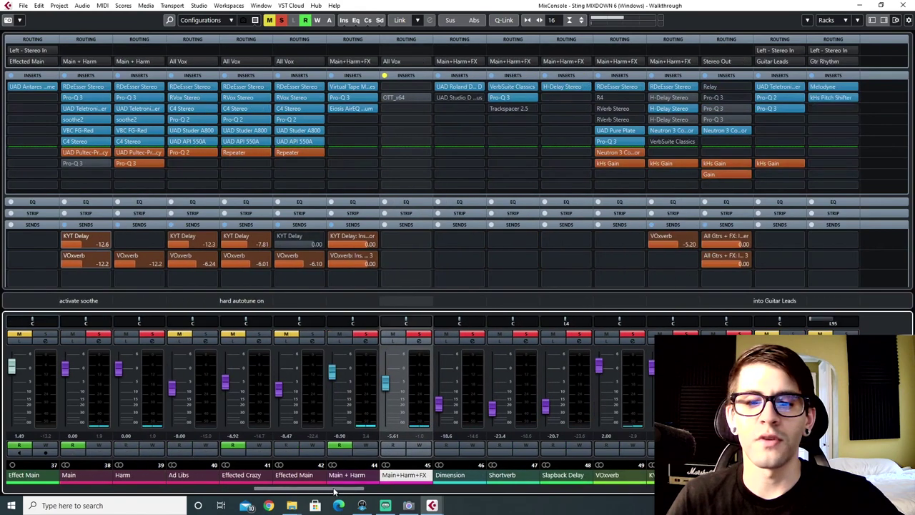
click(618, 476)
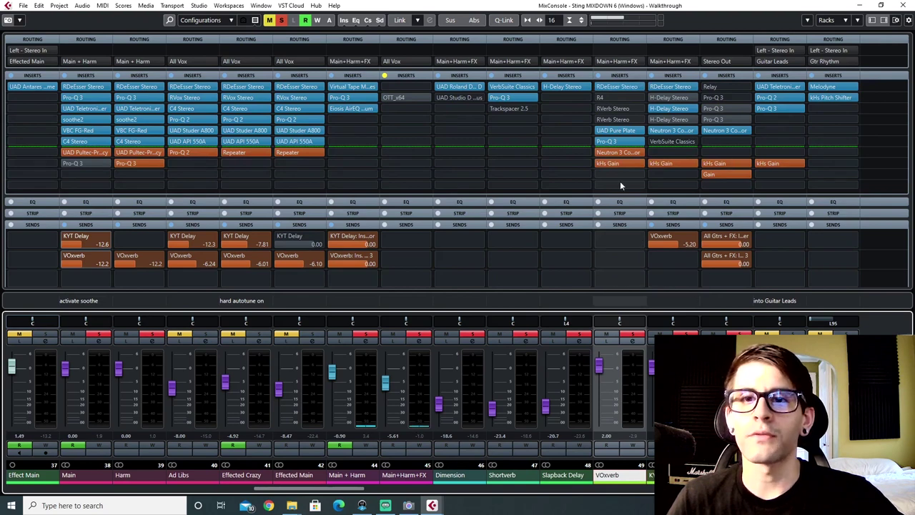
click(606, 132)
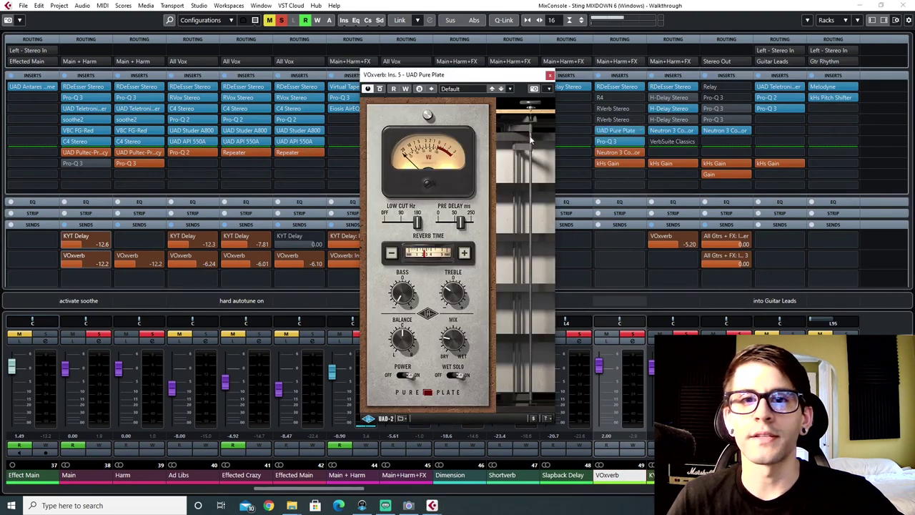
drag(496, 76, 514, 96)
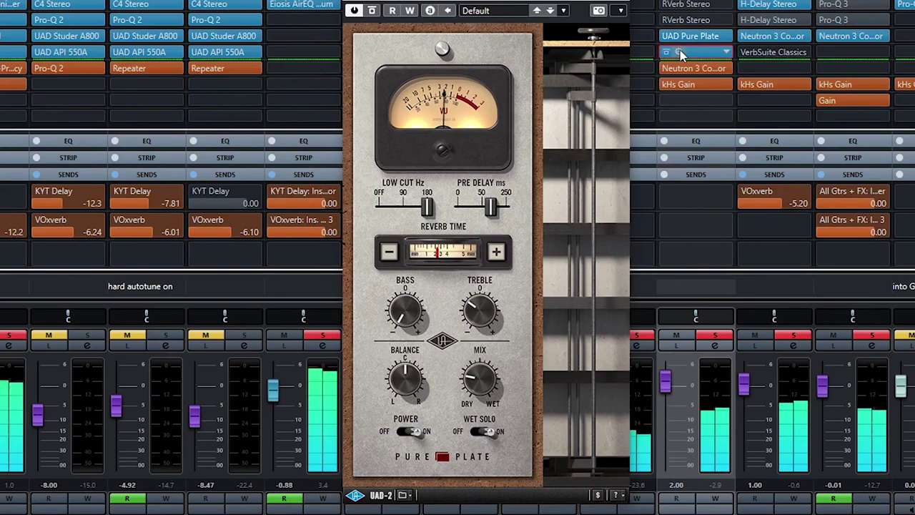
Inspect the bell and high-cut bands of the VOxverb channel's Pro-Q 3 and compare it bypassed and active, leaving it active
click(680, 51)
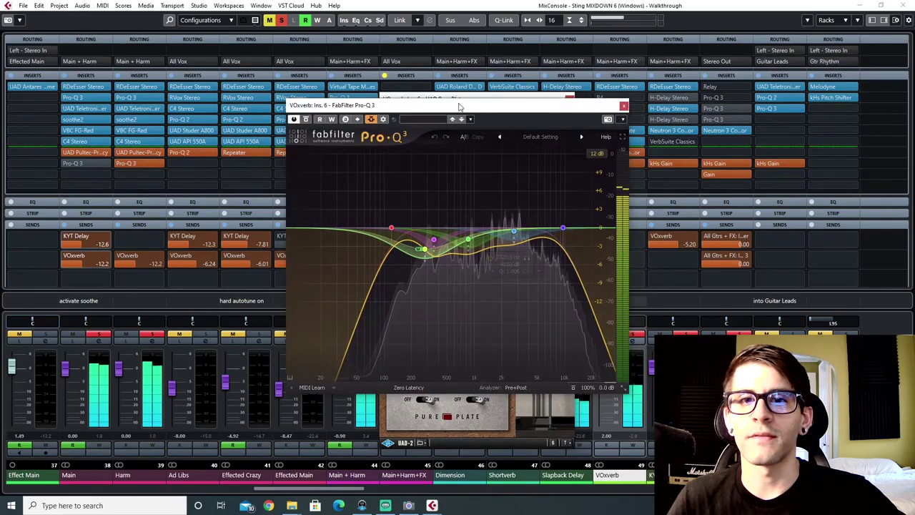
drag(478, 111, 477, 90)
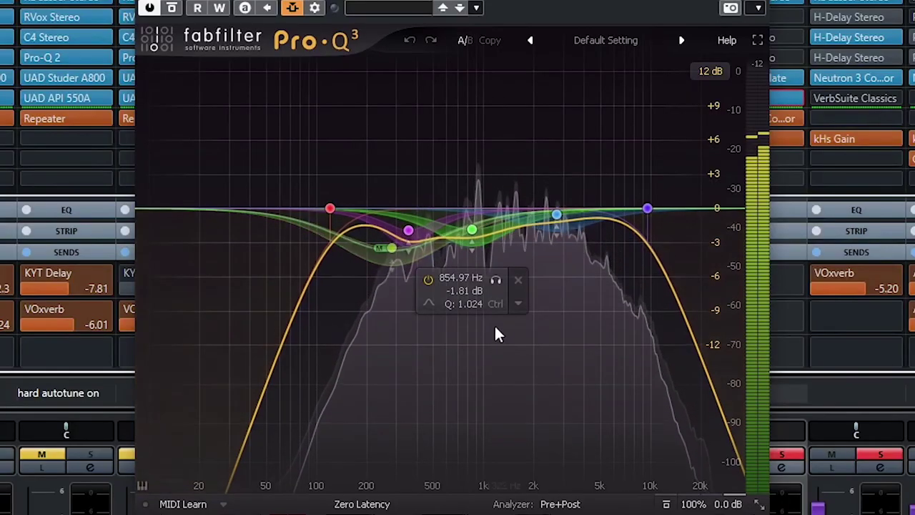
click(517, 280)
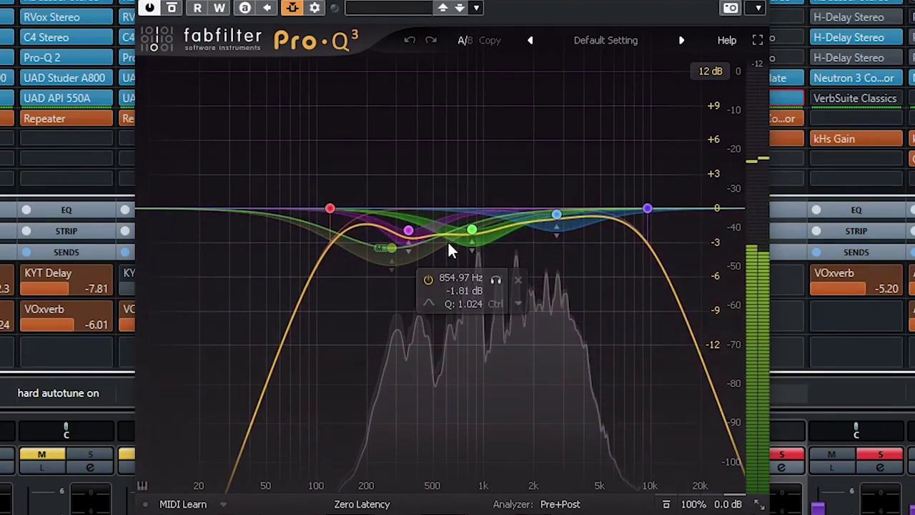
click(471, 230)
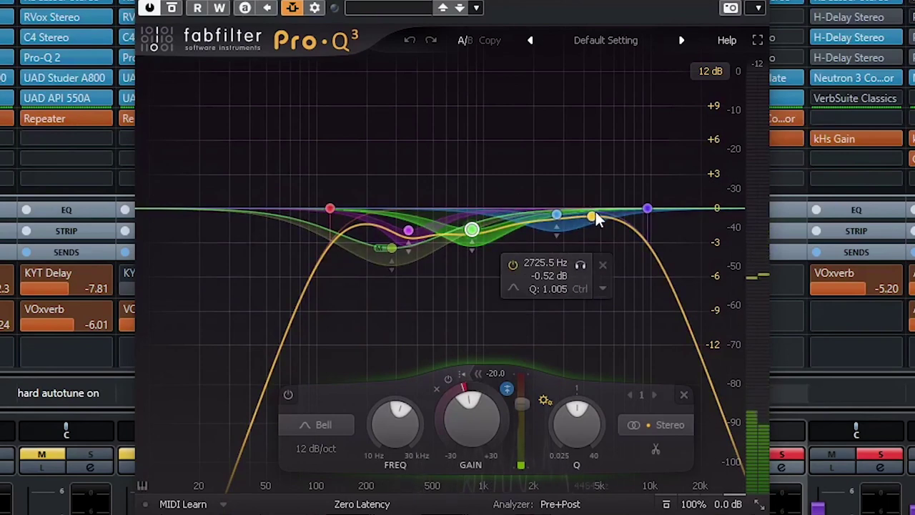
click(647, 208)
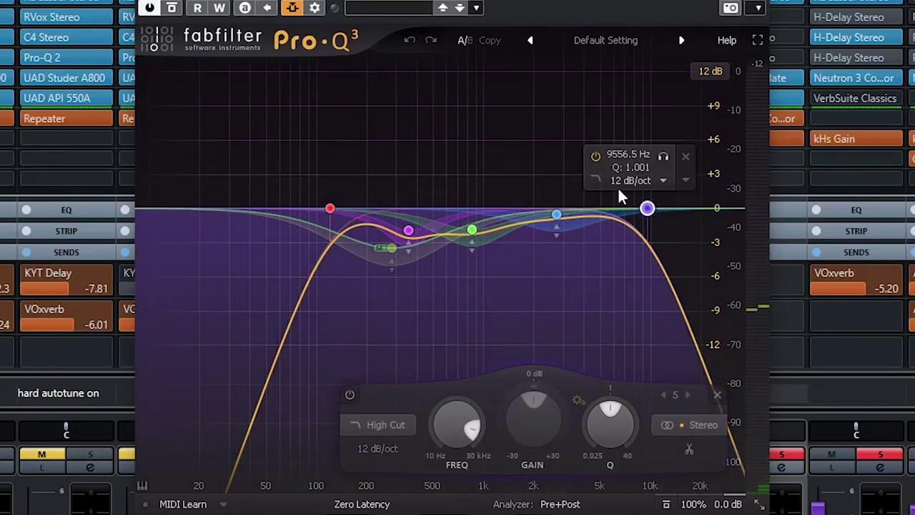
key(space)
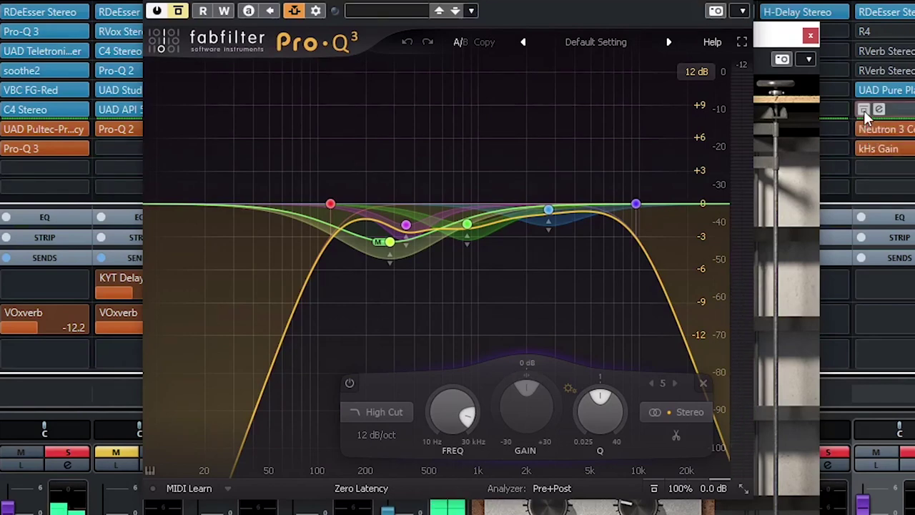
click(863, 110)
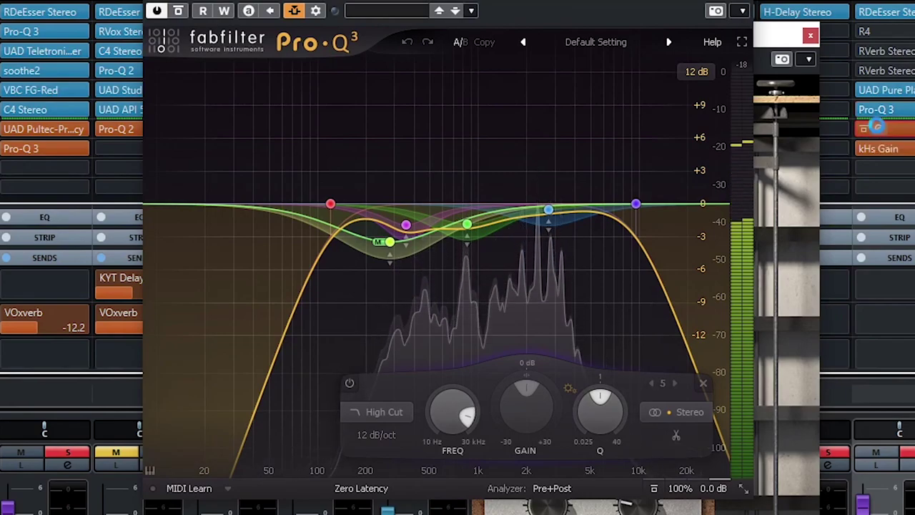
Examine the VOxverb channel's Neutron 3 Compressor insert and close all of that channel's open plug-in windows
click(879, 132)
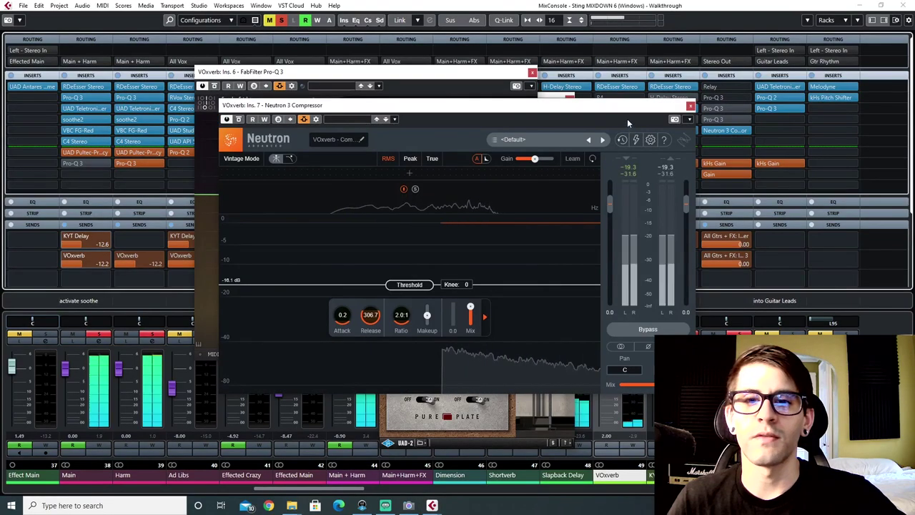
click(690, 105)
click(532, 72)
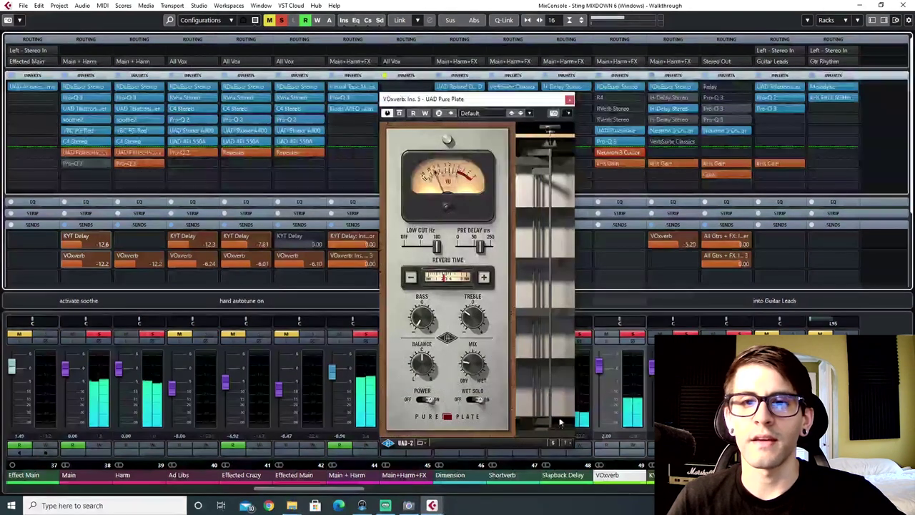
click(569, 99)
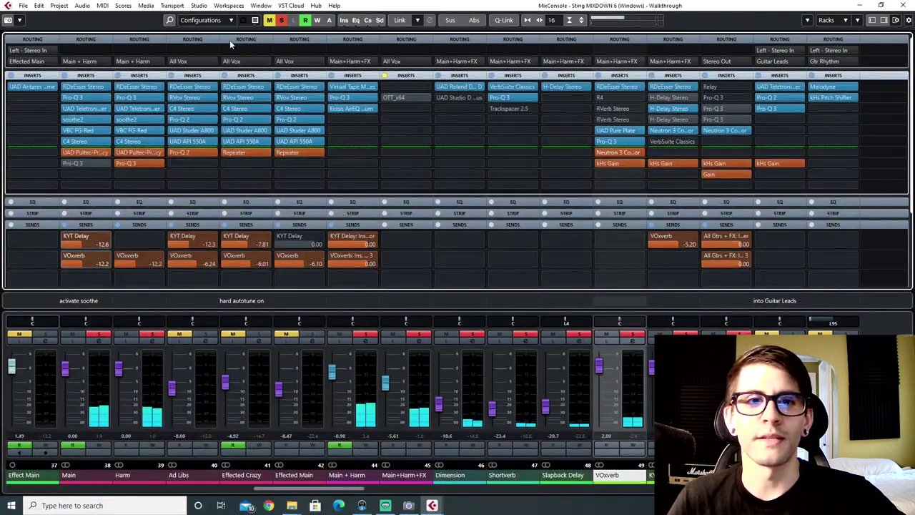
Revisit the VOxverb channel's Neutron 3 Compressor and Pro-Q 3 inserts and close their windows
click(610, 152)
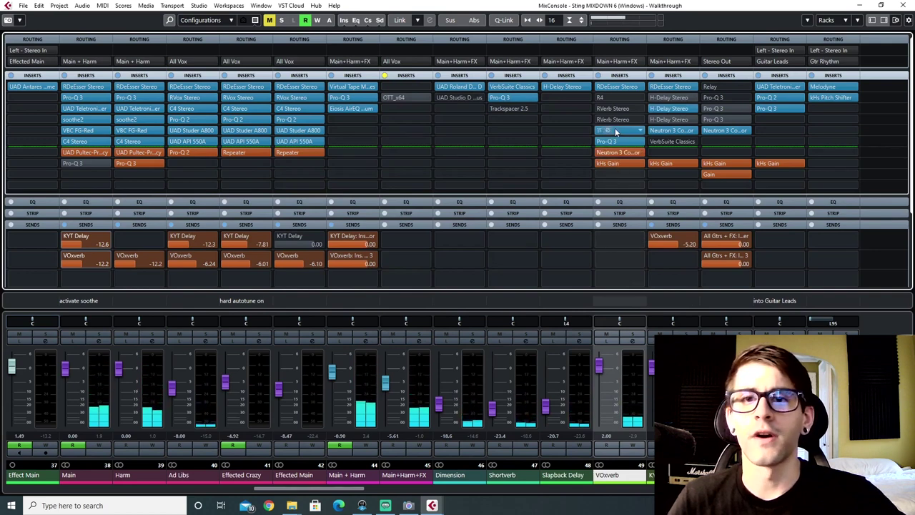
mouse_move(615, 132)
mouse_down()
mouse_move(592, 135)
mouse_move(628, 127)
mouse_up()
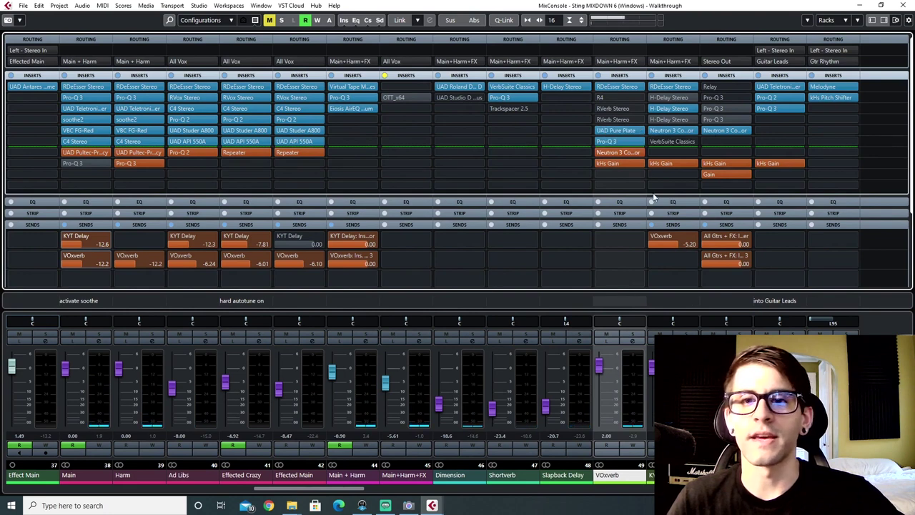
click(608, 142)
click(529, 73)
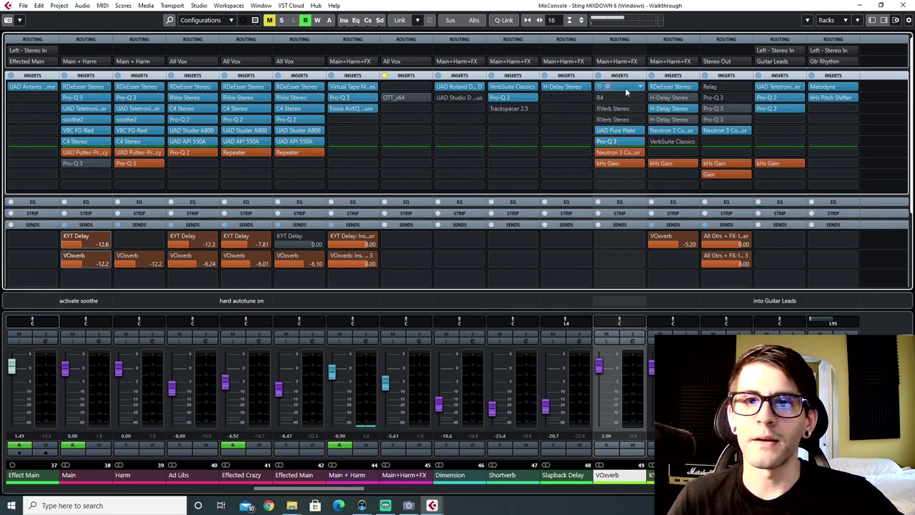
Open the RDeEsser insert on the KYT Delay channel, inspect its threshold and range settings, and close it
drag(662, 88, 665, 89)
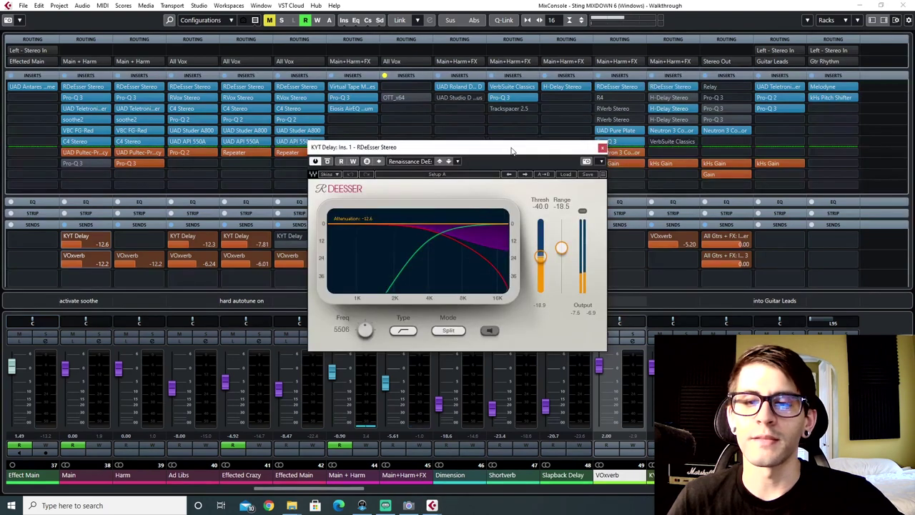
drag(511, 150, 492, 117)
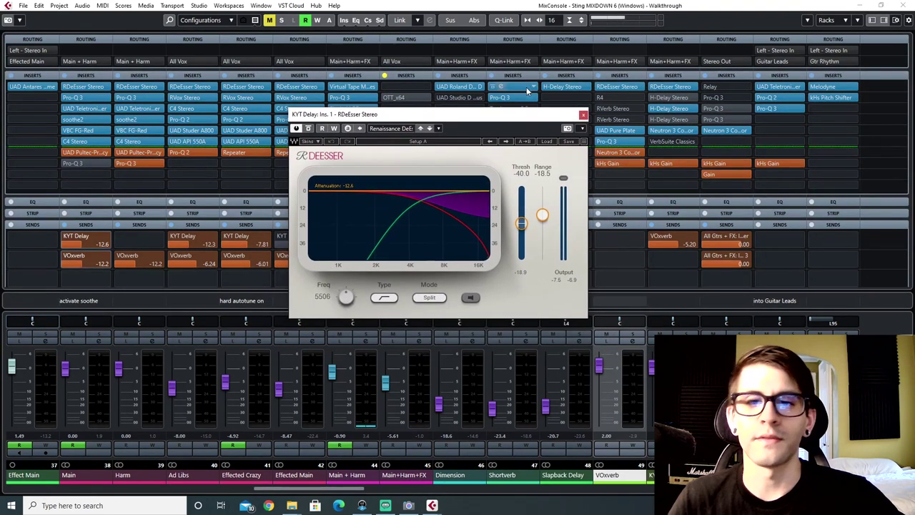
mouse_move(549, 116)
mouse_down()
mouse_move(541, 110)
mouse_move(551, 115)
mouse_up()
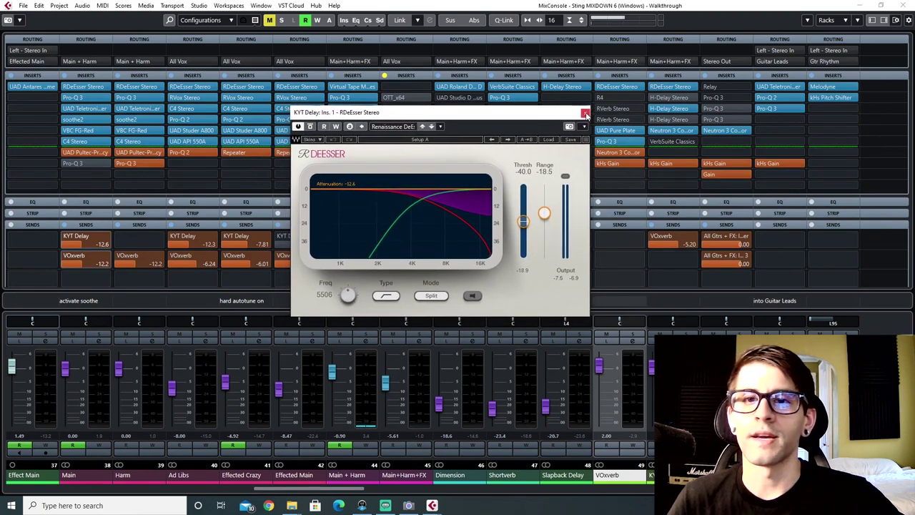
click(585, 114)
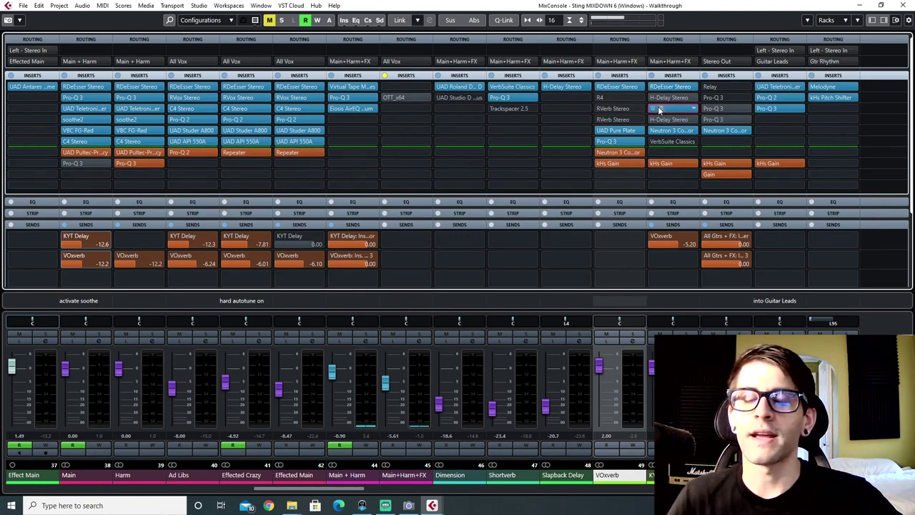
Inspect the H-Delay and Neutron 3 Compressor inserts on the KYT Delay channel
click(659, 108)
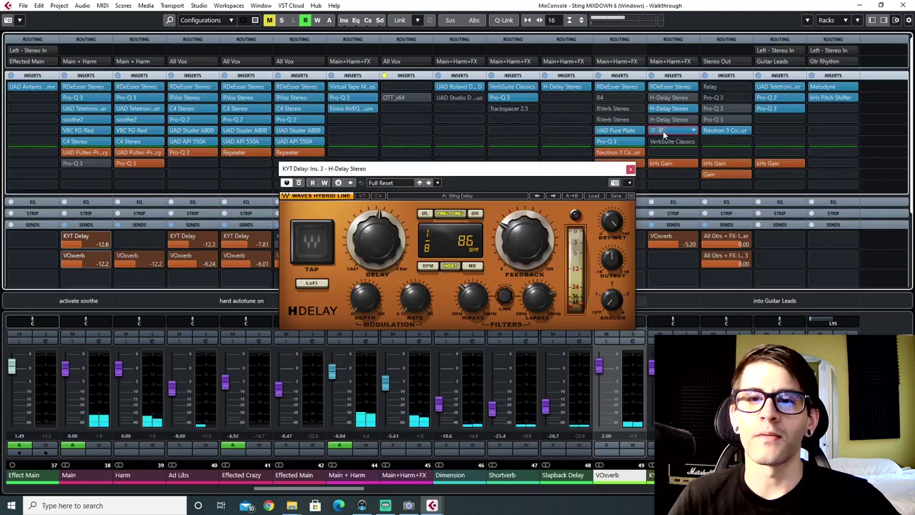
click(663, 130)
drag(487, 112, 461, 112)
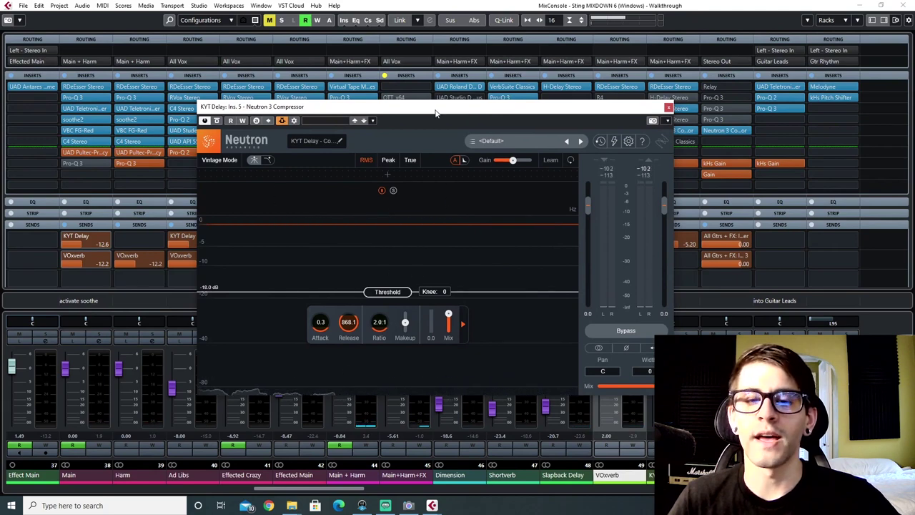
drag(435, 112, 434, 116)
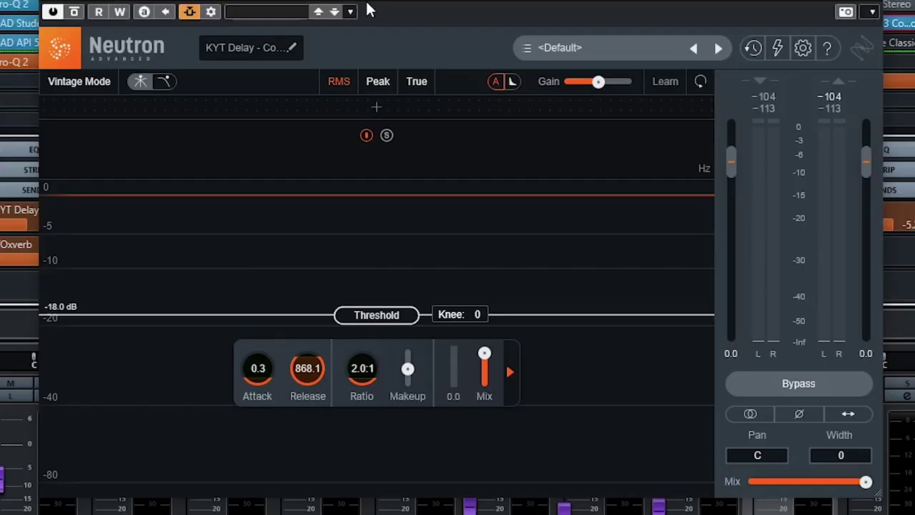
key(space)
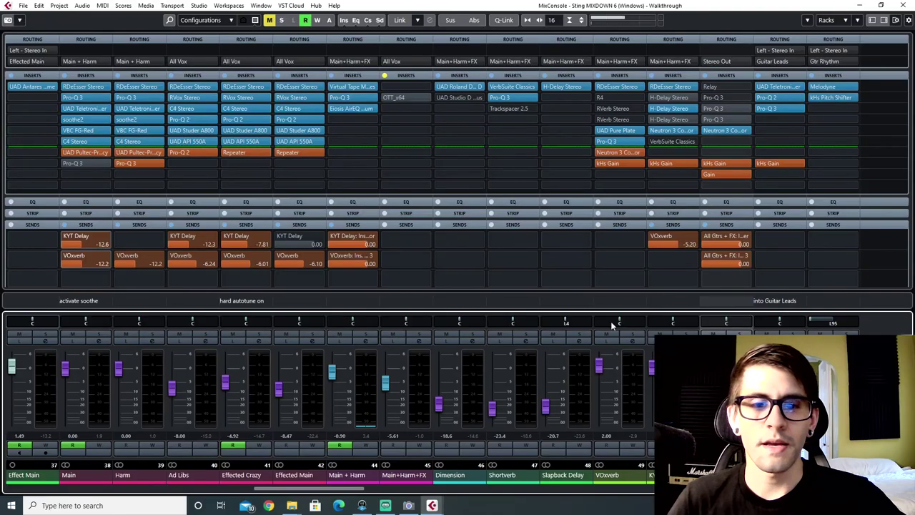
Step through the Slapback Delay, Shortverb and Dimension effect channels to point them out, ending on Dimension
click(565, 476)
click(504, 476)
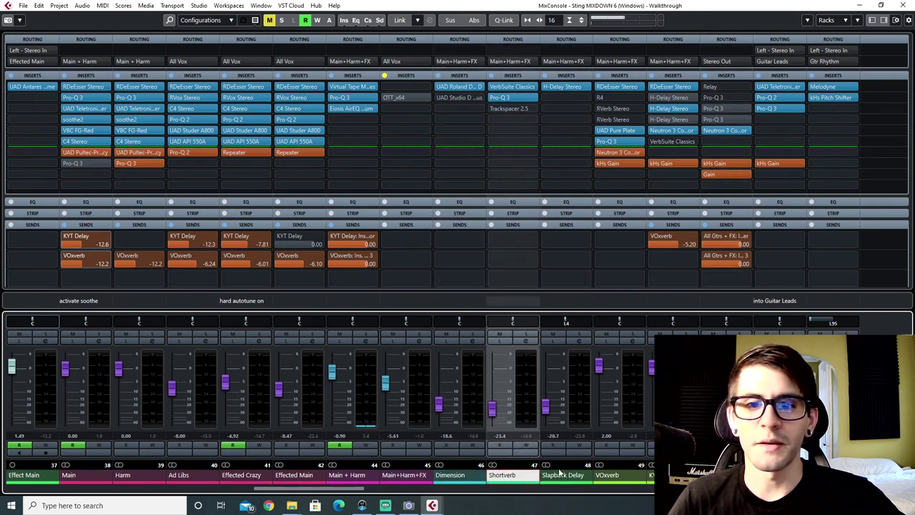
click(561, 474)
click(515, 476)
click(463, 476)
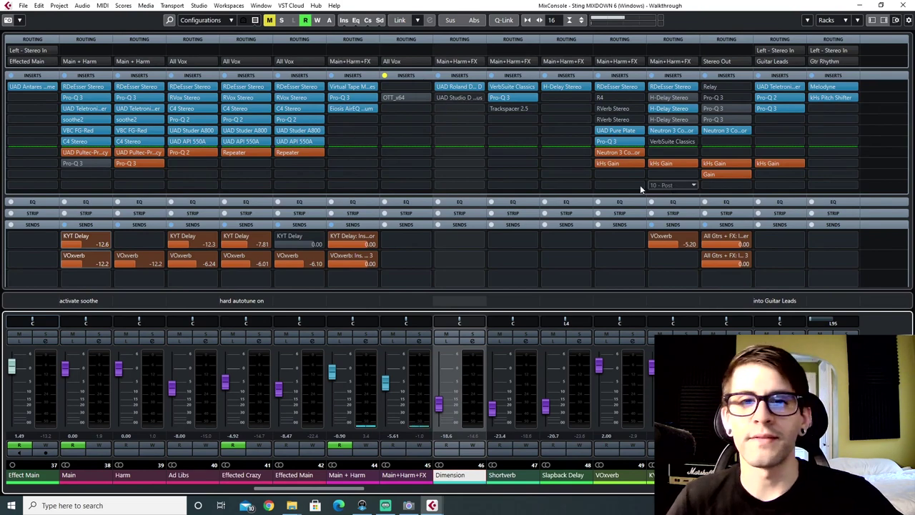
Activate the OTT insert on the Main+Harm+FX channel, inspect its settings and close its window
click(393, 97)
drag(386, 98, 522, 122)
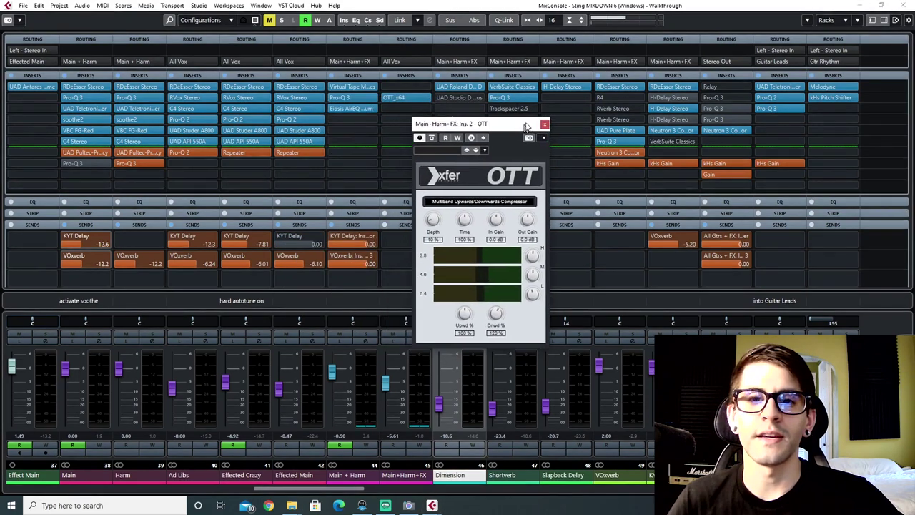
drag(451, 118, 479, 116)
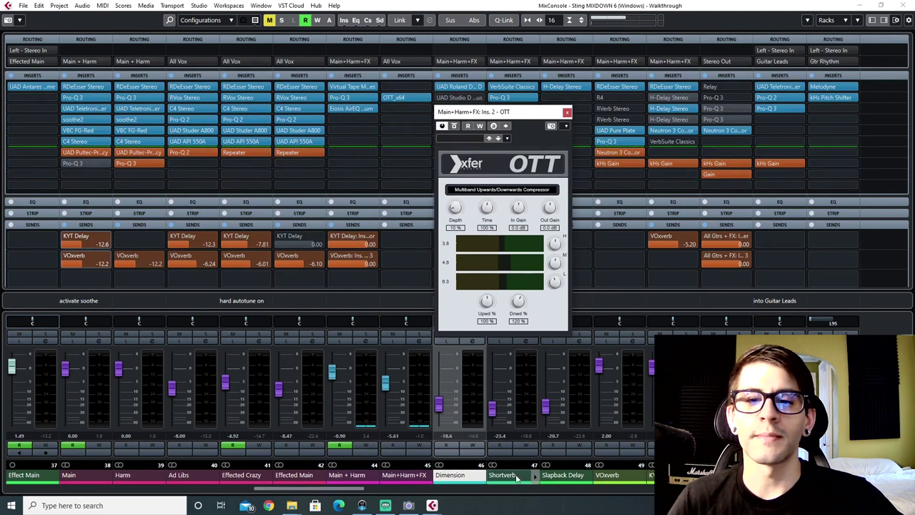
click(672, 475)
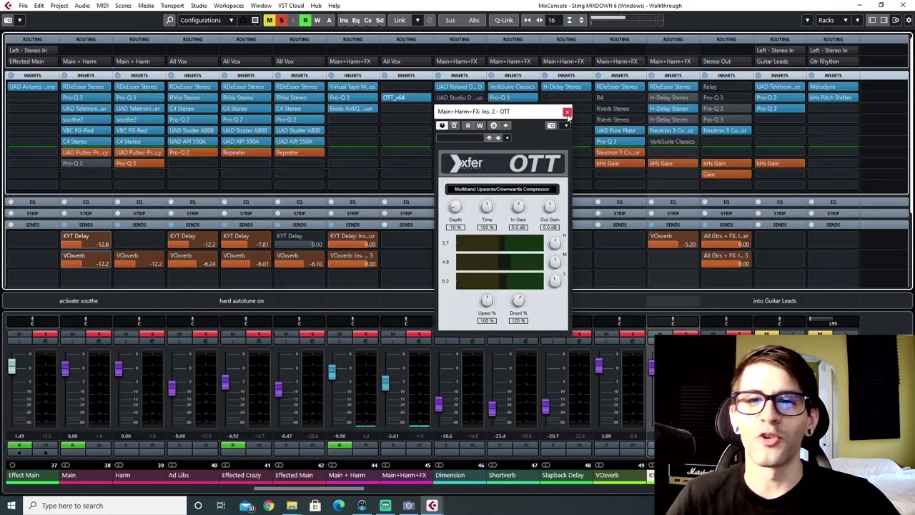
click(566, 110)
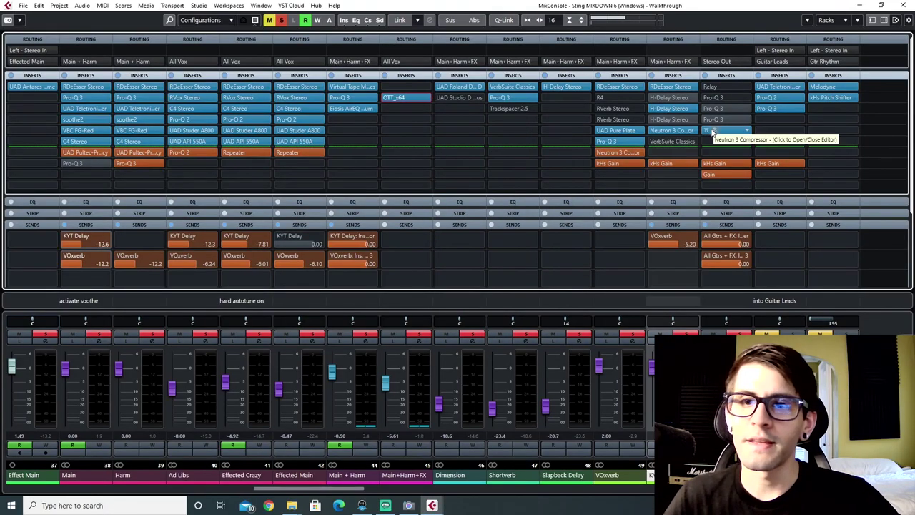
Open the All Vox channel's Neutron 3 Compressor, play the song and solo the compressor's high band
click(713, 132)
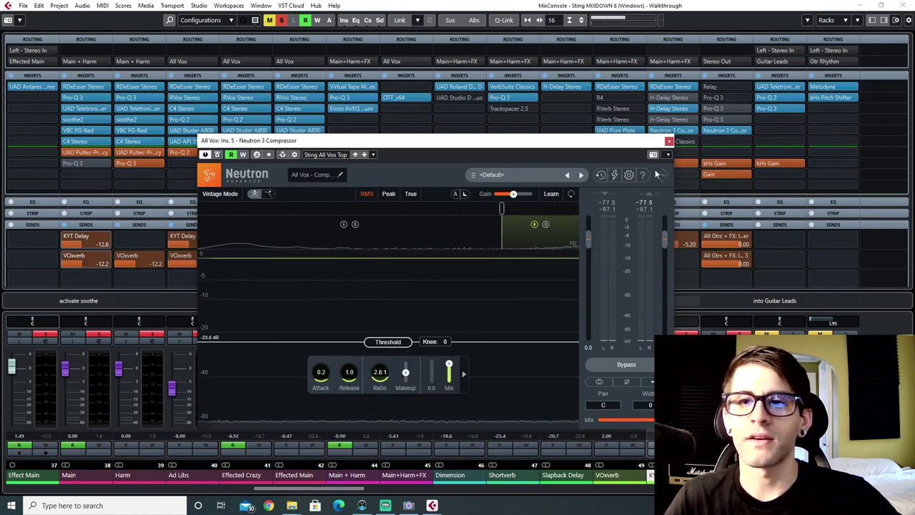
key(space)
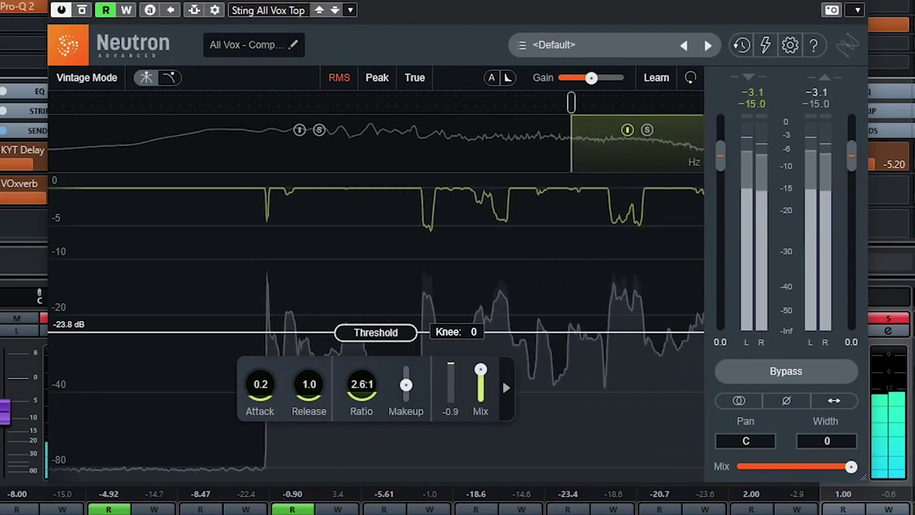
click(648, 129)
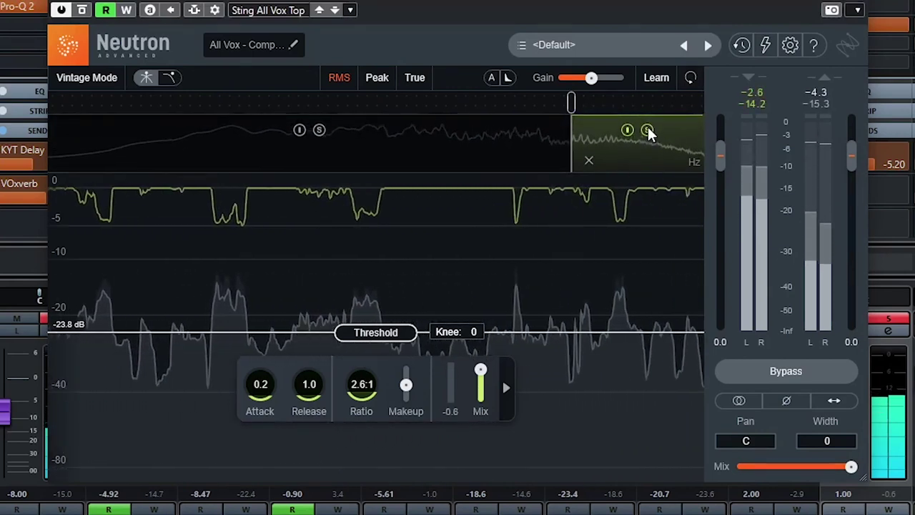
Toggle the high band's solo in the All Vox Neutron 3 Compressor to compare it with the full vocals
click(647, 129)
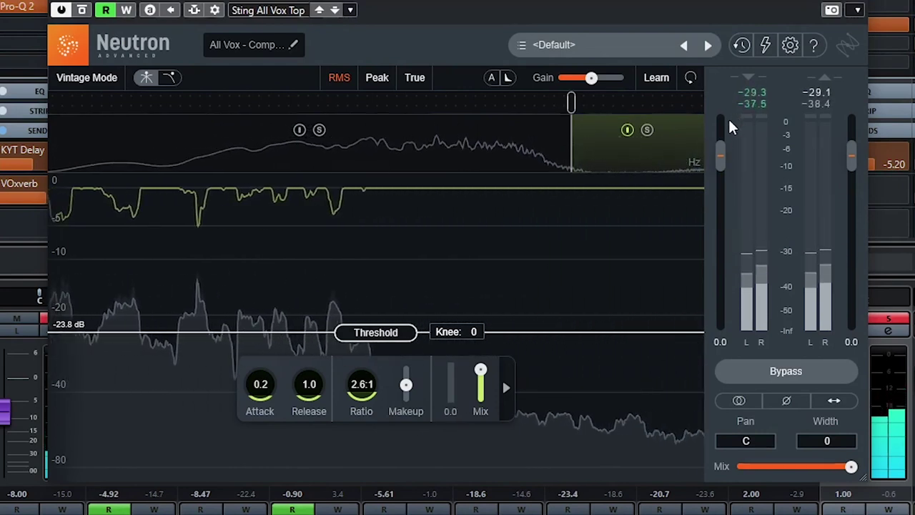
click(647, 130)
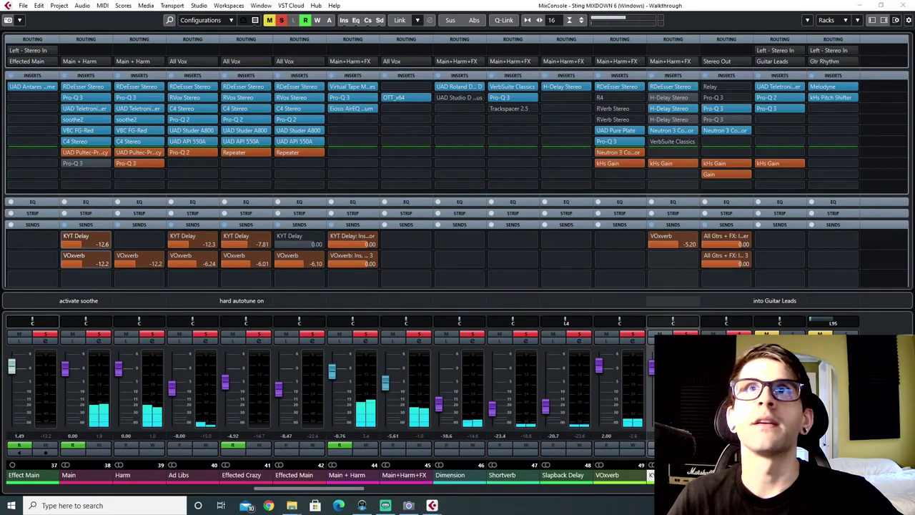
Glance at the All Vox channel's third-insert Pro-Q 3, close it and open the Pro-Q 3 in the fourth insert
click(712, 111)
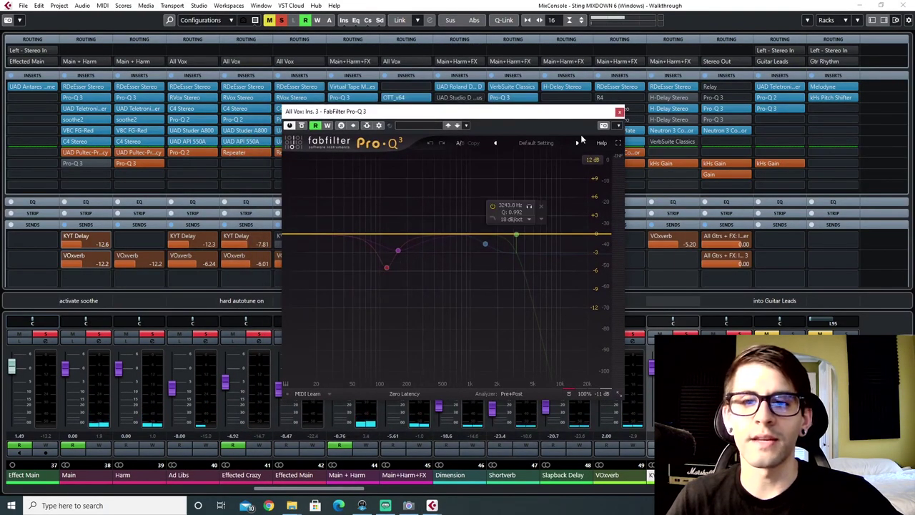
click(619, 113)
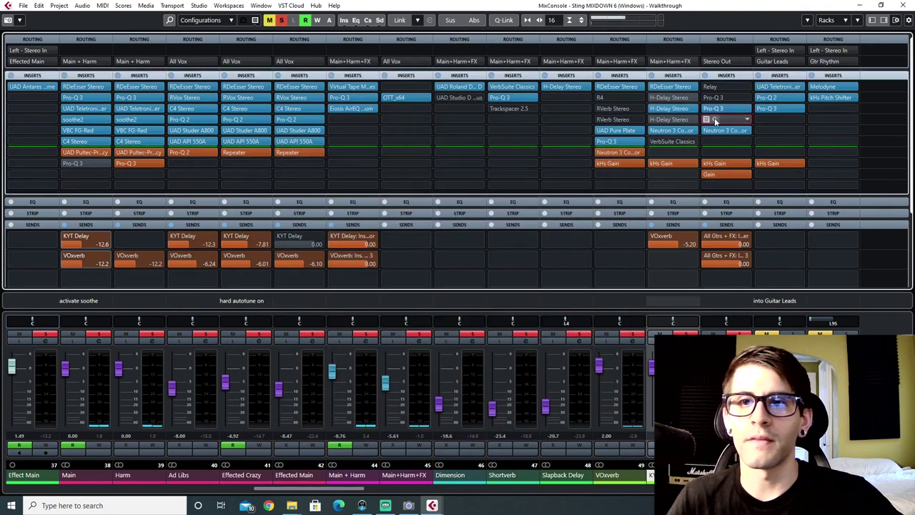
click(712, 119)
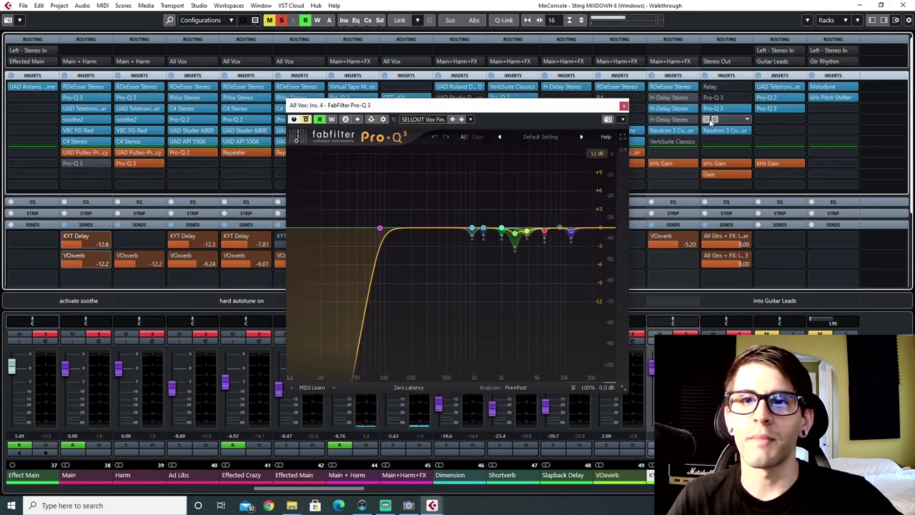
drag(386, 105, 342, 104)
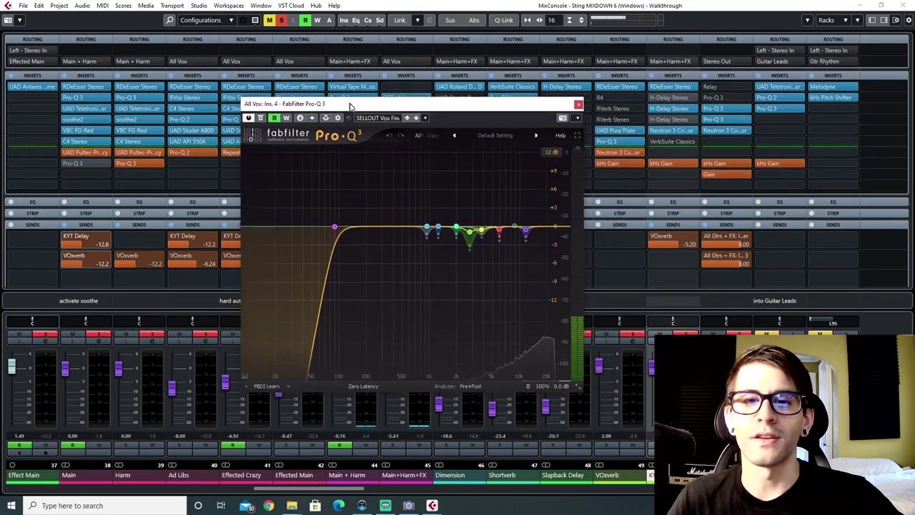
Solo the narrow dynamic bands at 937, 1262 and 1991 Hz one after another to hear each resonance
click(428, 228)
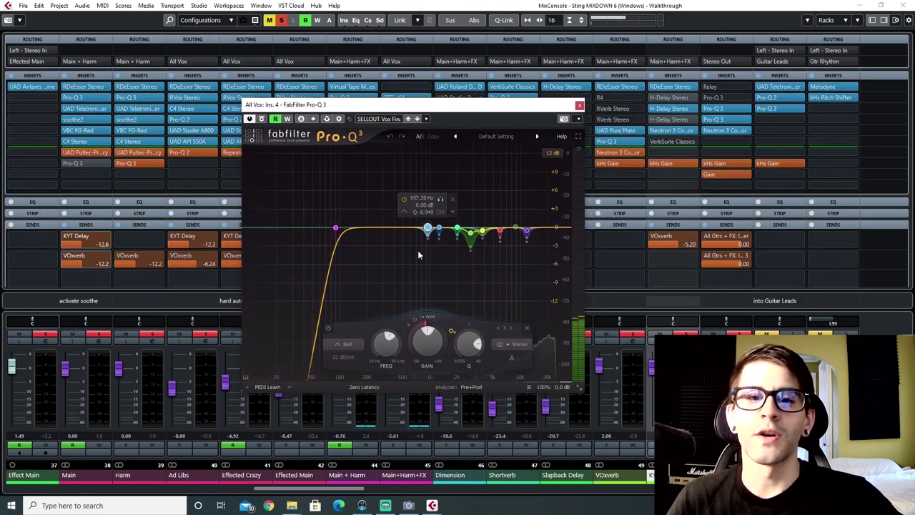
click(441, 201)
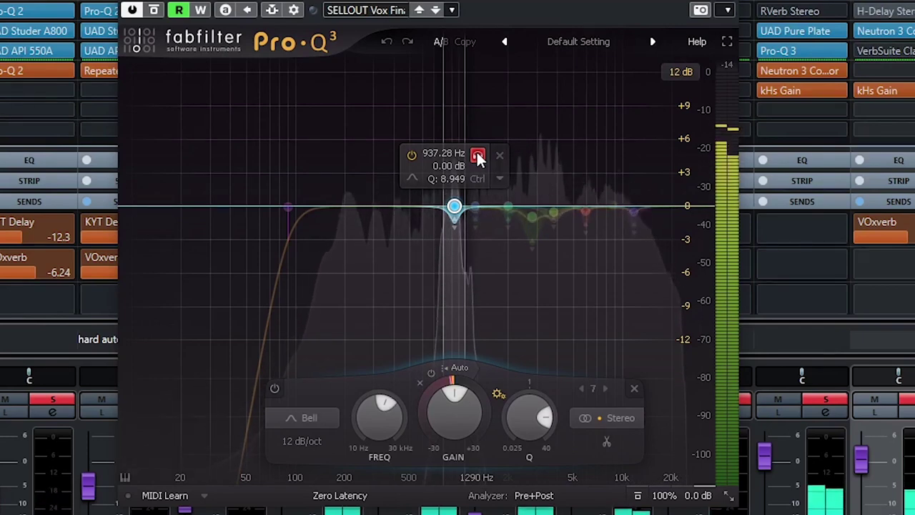
click(477, 156)
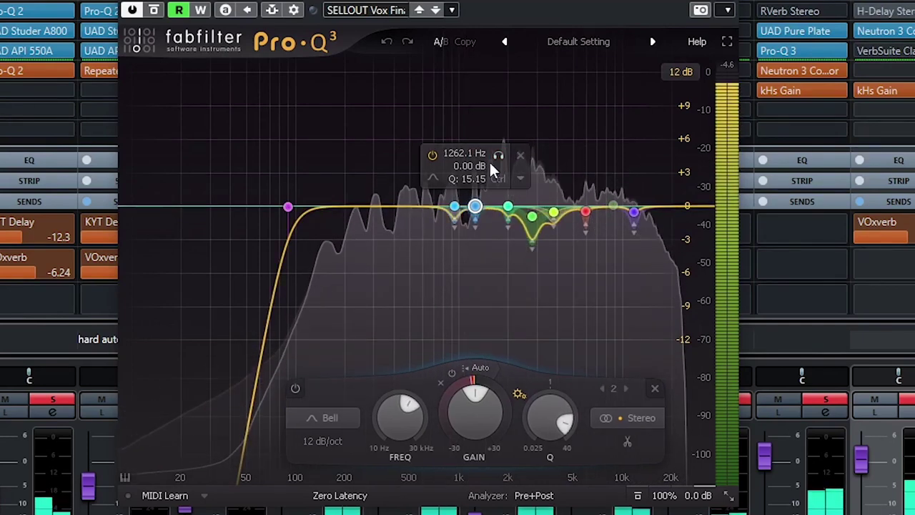
click(499, 155)
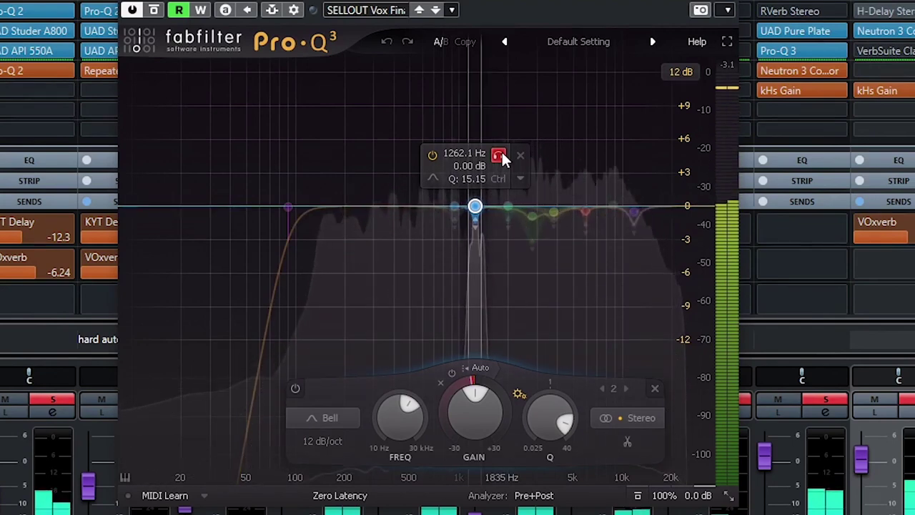
click(500, 156)
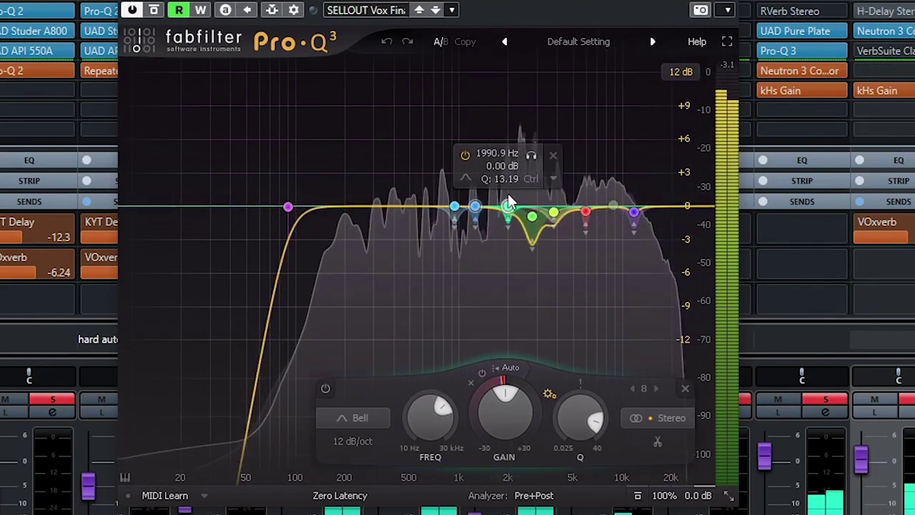
click(532, 155)
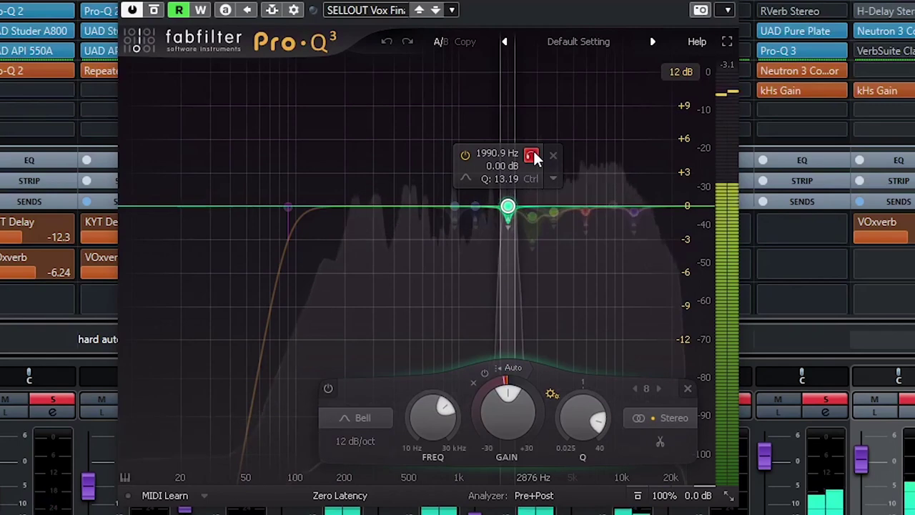
Select the 2796 Hz band and toggle its solo on and off to audition that range
click(533, 218)
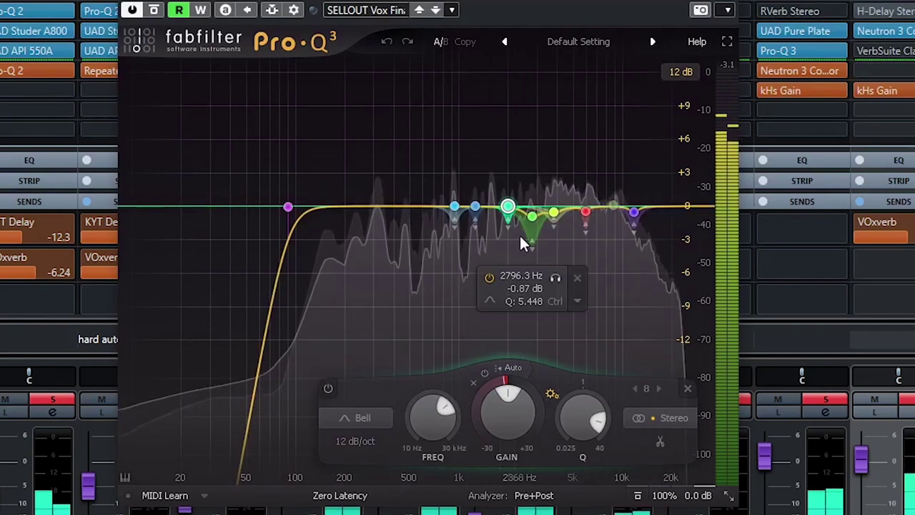
click(557, 279)
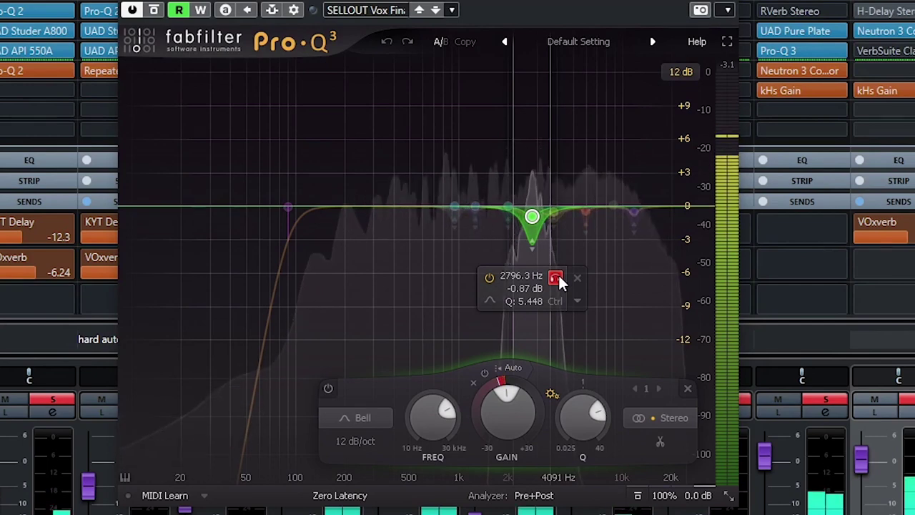
click(557, 279)
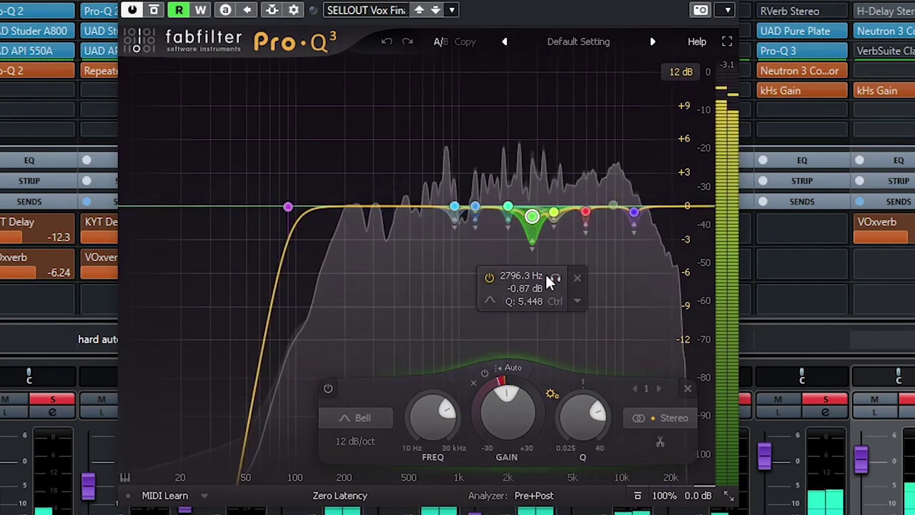
click(555, 279)
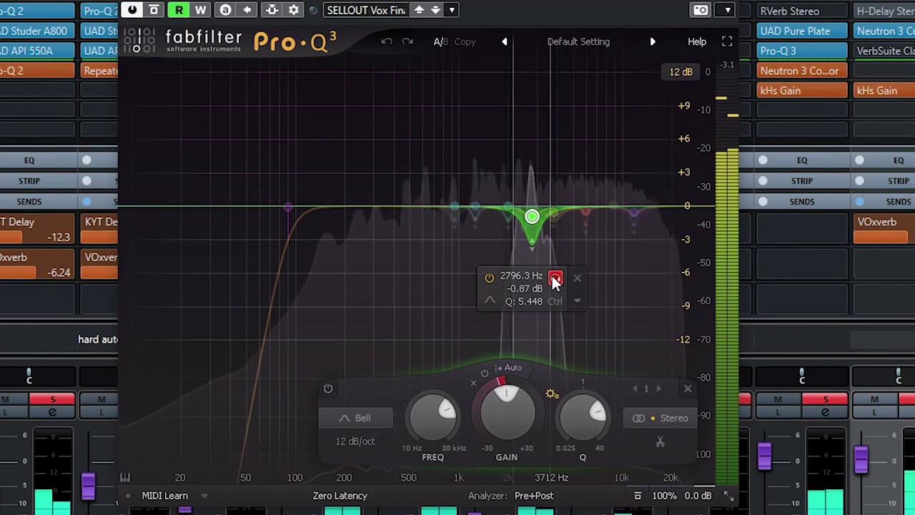
click(555, 278)
Solo the dynamic bands at 3806, 5937 and 11719 Hz in turn and end with the full signal playing
click(554, 212)
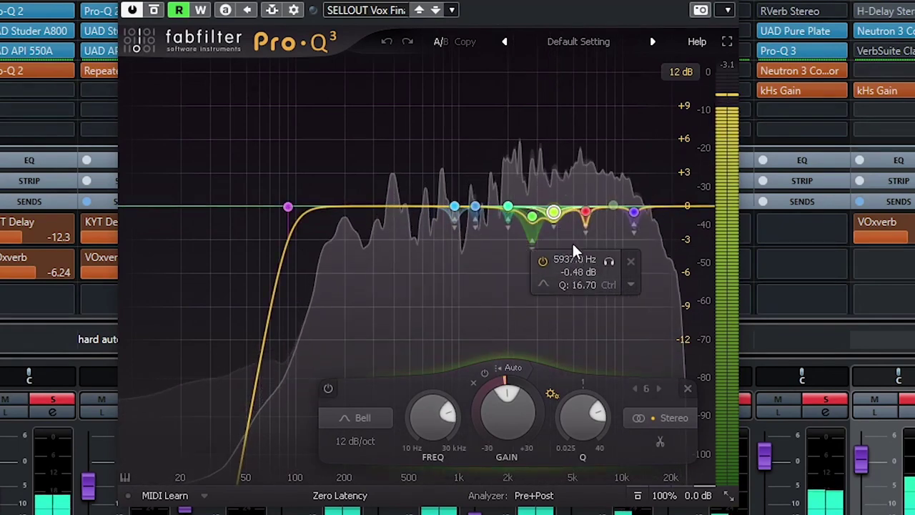
click(576, 255)
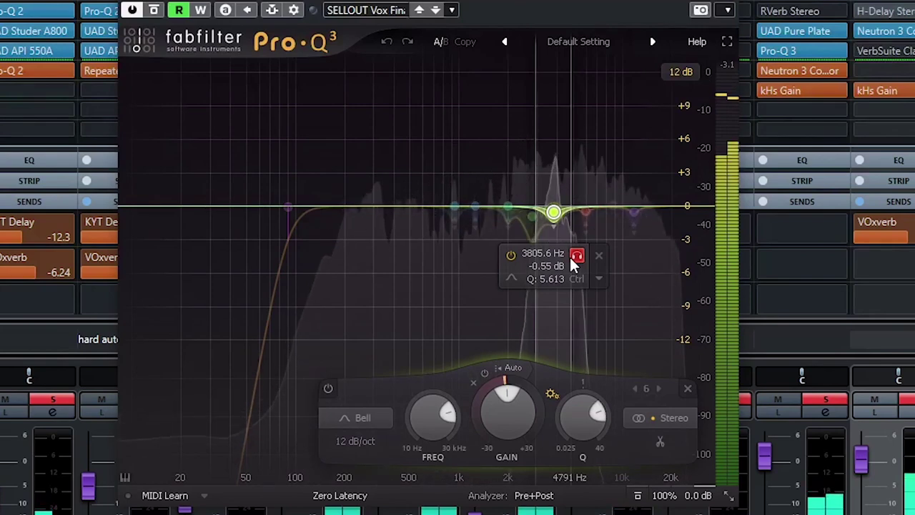
click(577, 255)
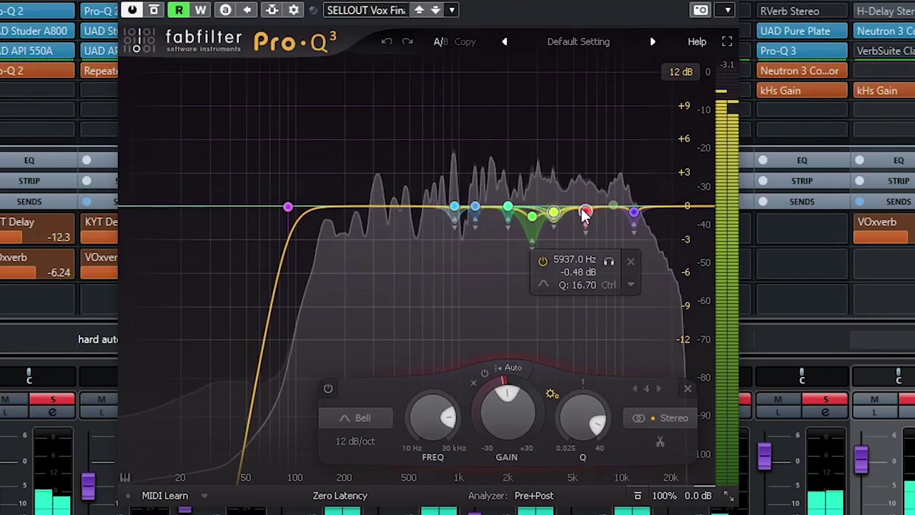
click(609, 263)
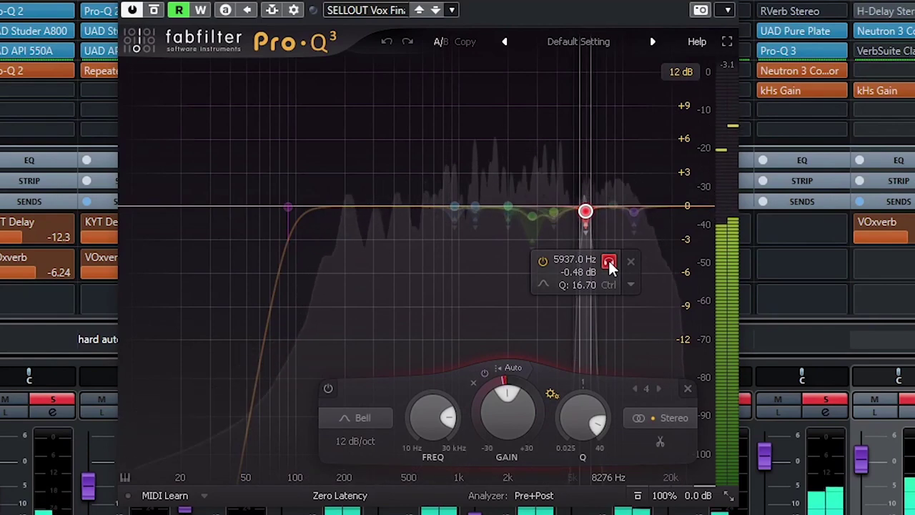
click(609, 262)
mouse_move(633, 210)
click(635, 261)
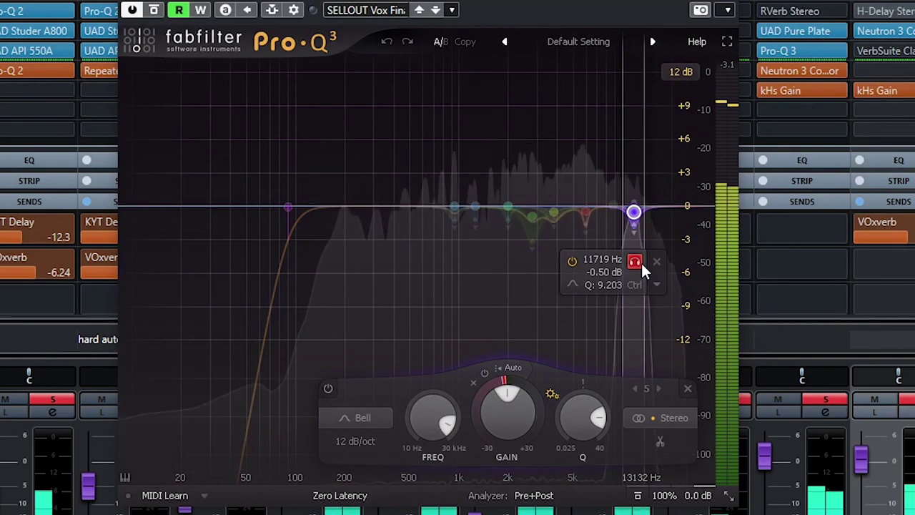
click(634, 262)
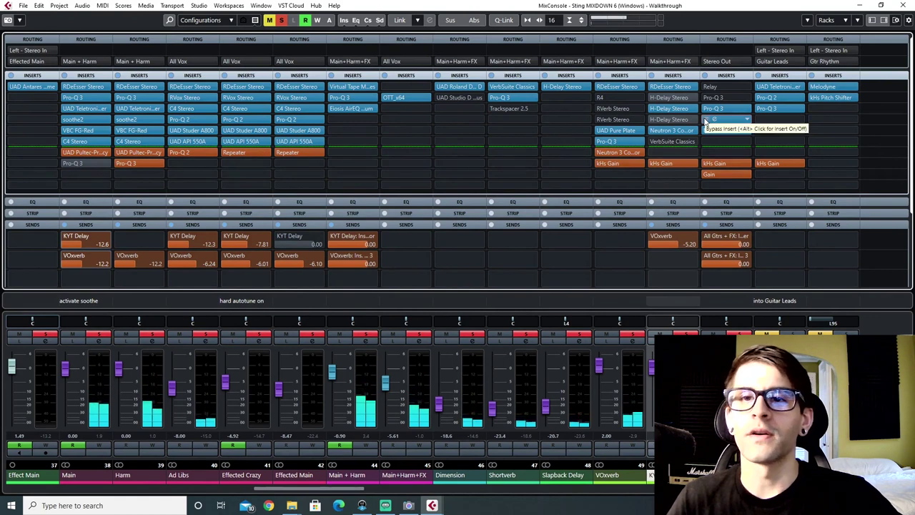
Toggle the bypass of the All Vox channel's fourth-insert Pro-Q 3 to compare the vocals with and without it
click(705, 119)
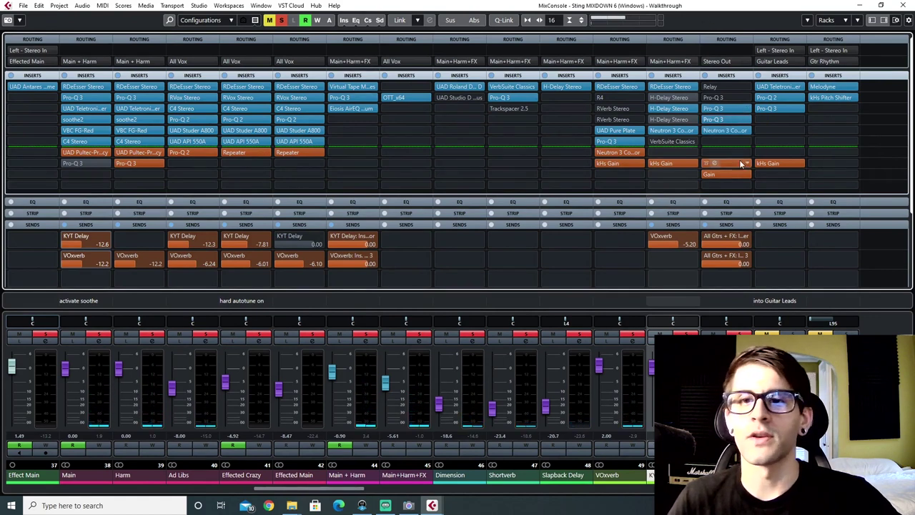
click(707, 120)
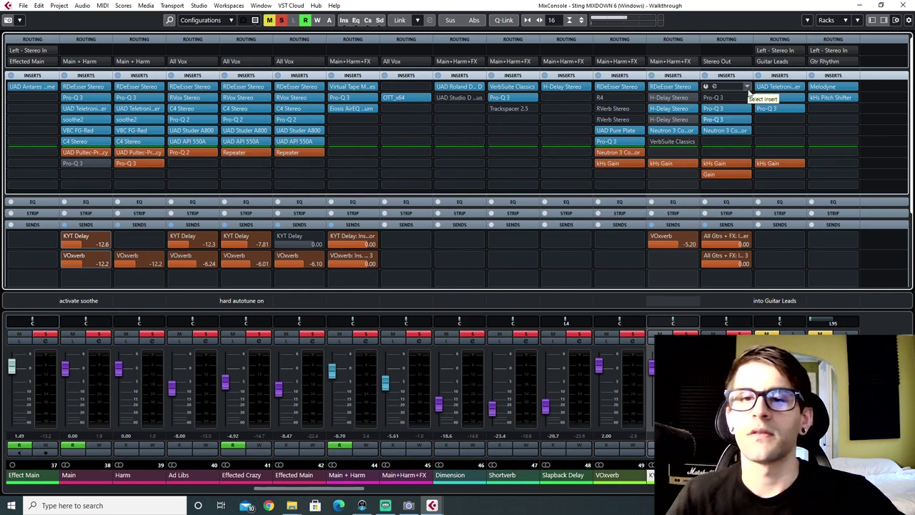
drag(722, 131, 692, 133)
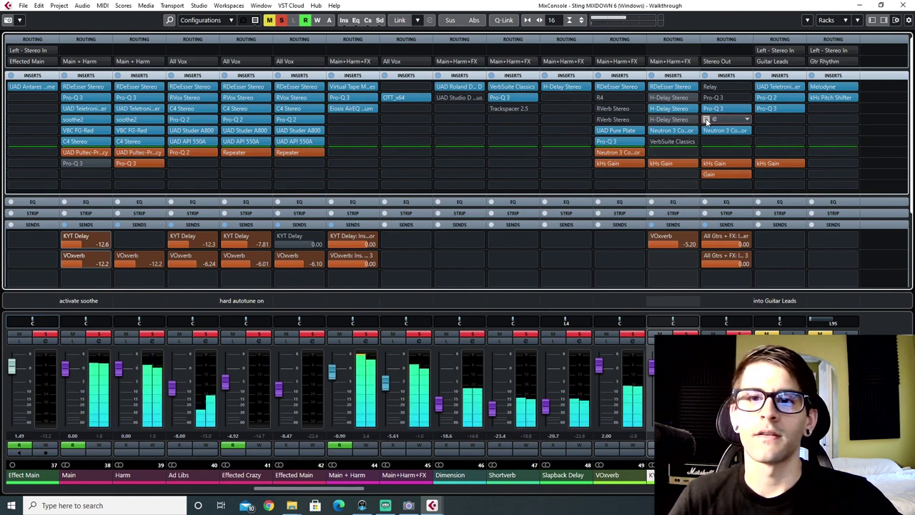
click(705, 119)
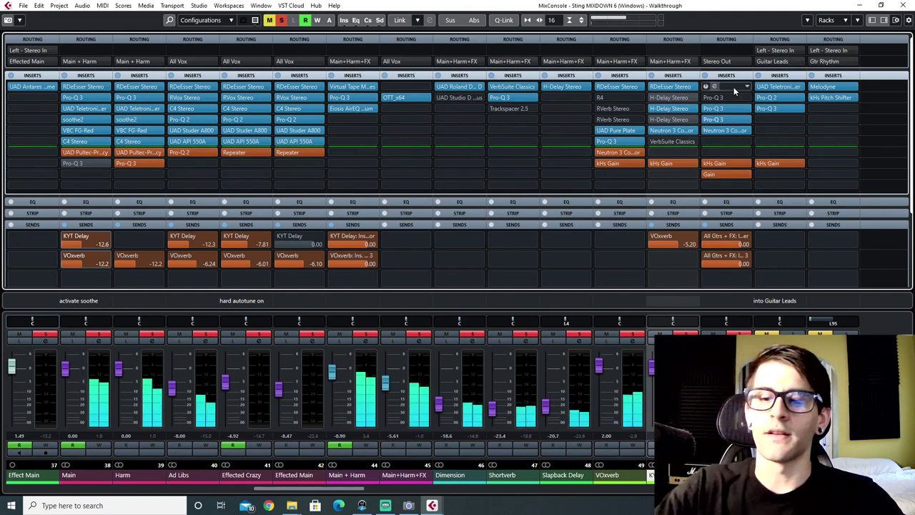
Play the song and reopen the fourth-insert Pro-Q 3 on All Vox to review its dynamic cuts
key(space)
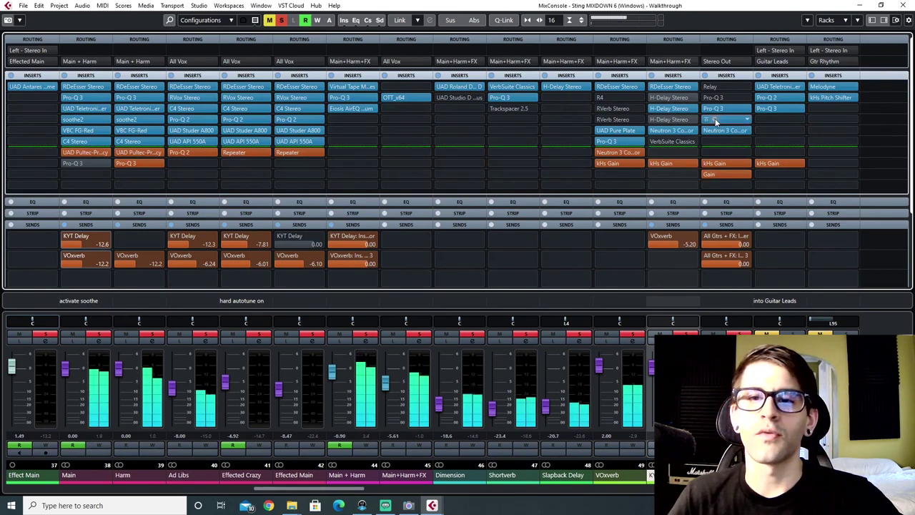
click(715, 120)
drag(410, 108, 386, 107)
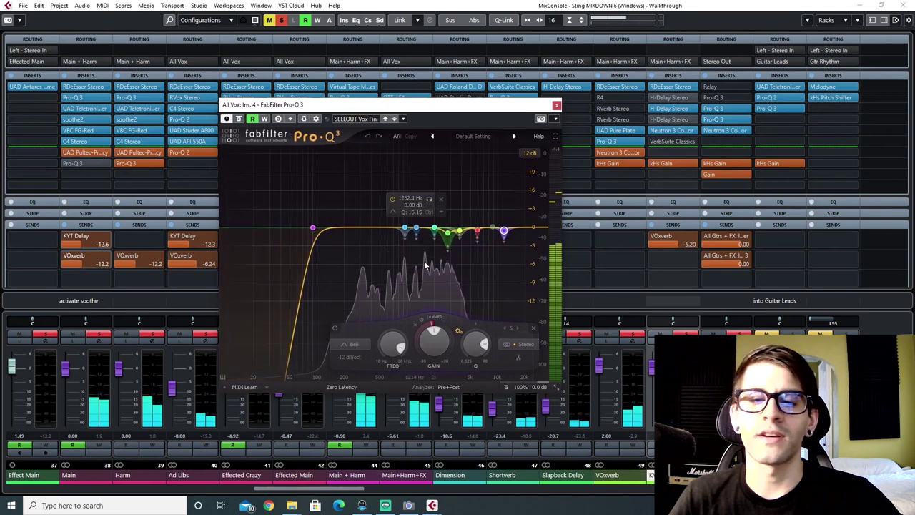
Move All Vox's Neutron 3 Compressor down one slot, insert a Pro-Q 3 in the freed fifth slot and close the fourth insert's window
drag(724, 133, 718, 144)
click(719, 133)
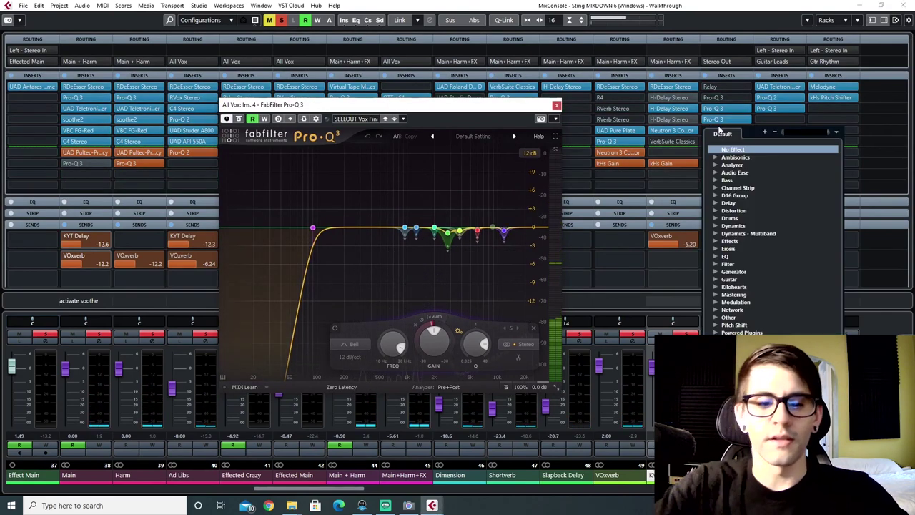
text(pro)
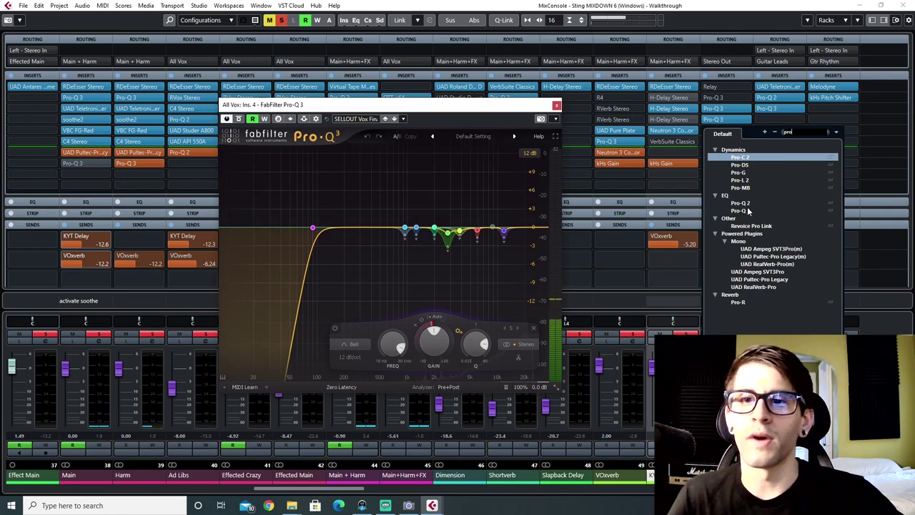
click(741, 211)
click(307, 108)
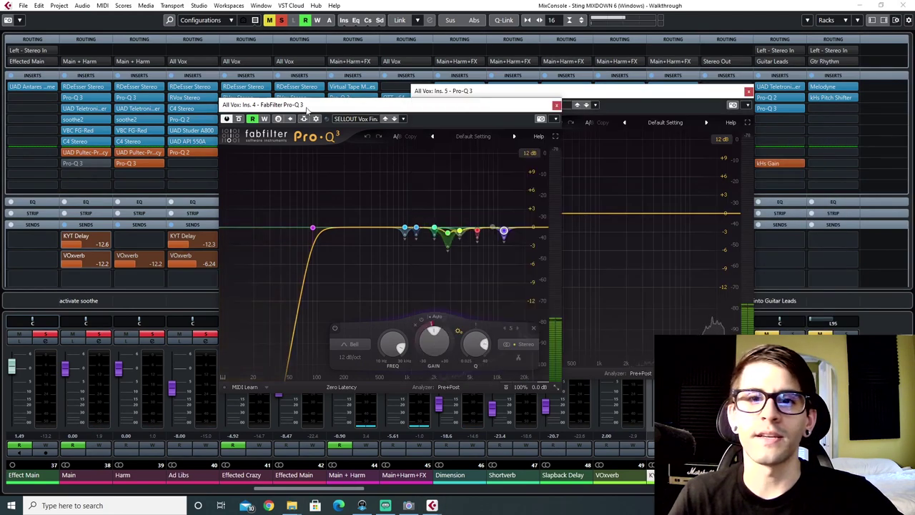
click(556, 105)
drag(562, 91, 419, 102)
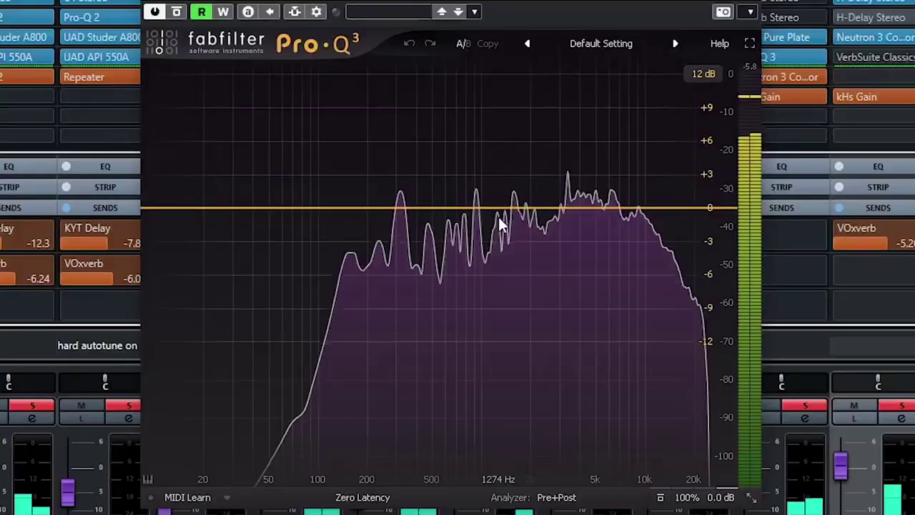
Create a bell boost of about 10 dB with a Q of about 3.5 in the new Pro-Q 3 and sweep it to about 2.9 kHz
drag(465, 229, 474, 174)
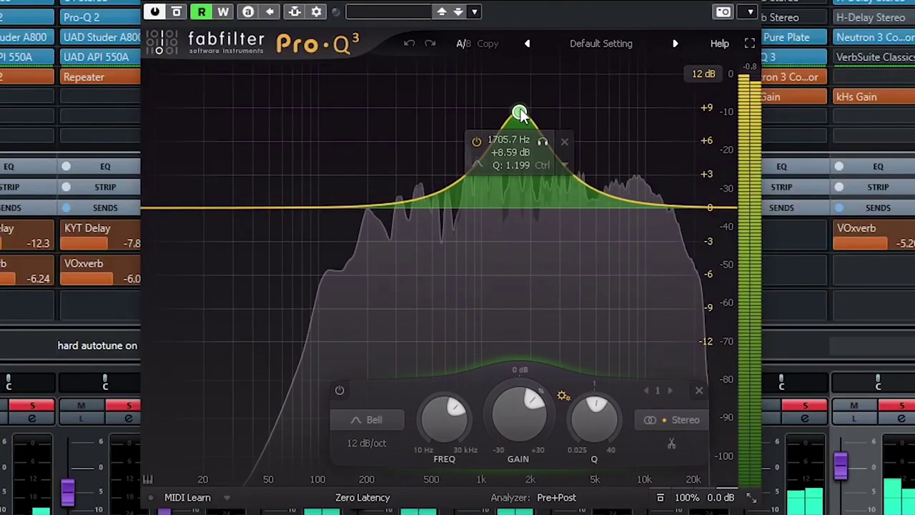
drag(520, 115, 523, 111)
drag(596, 408, 612, 393)
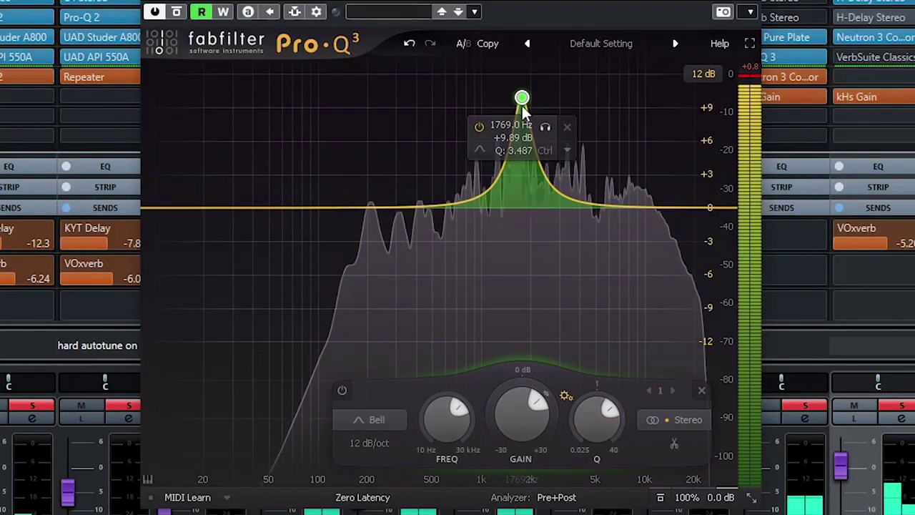
drag(522, 105, 556, 98)
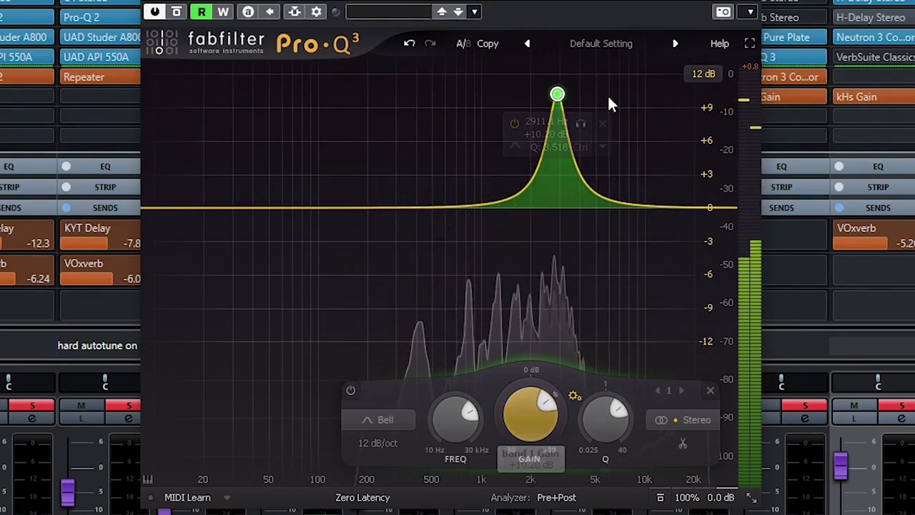
Lower the bell's gain to about 0 dB and audition the band in isolation while sweeping it to about 2.5 kHz with a Q of about 2.8
drag(557, 94, 562, 208)
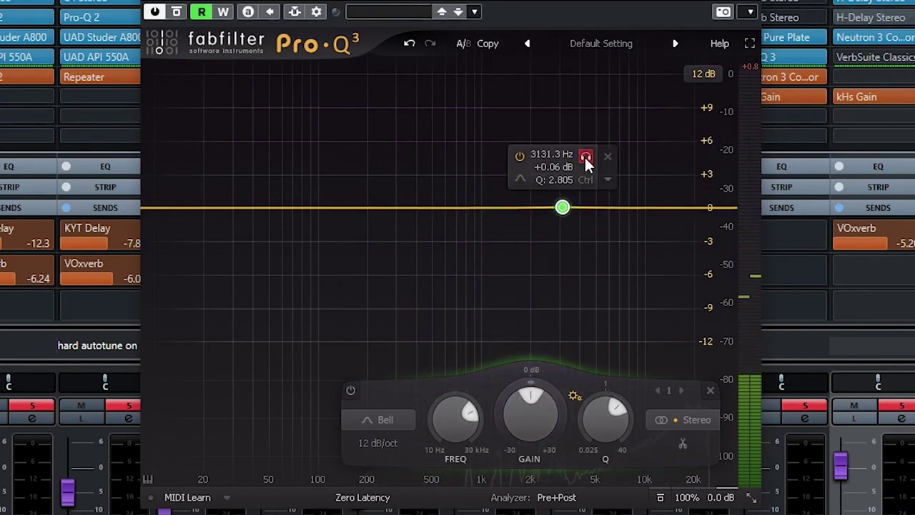
drag(586, 163, 565, 154)
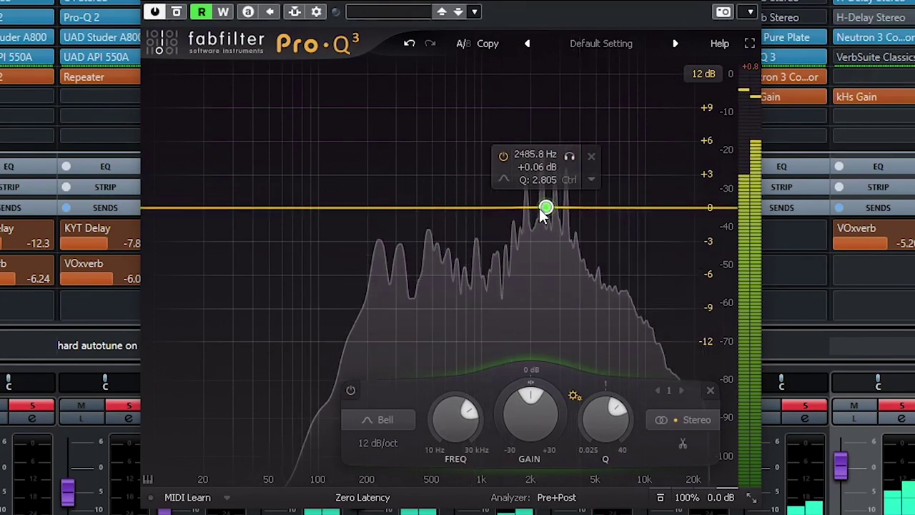
click(591, 180)
click(548, 208)
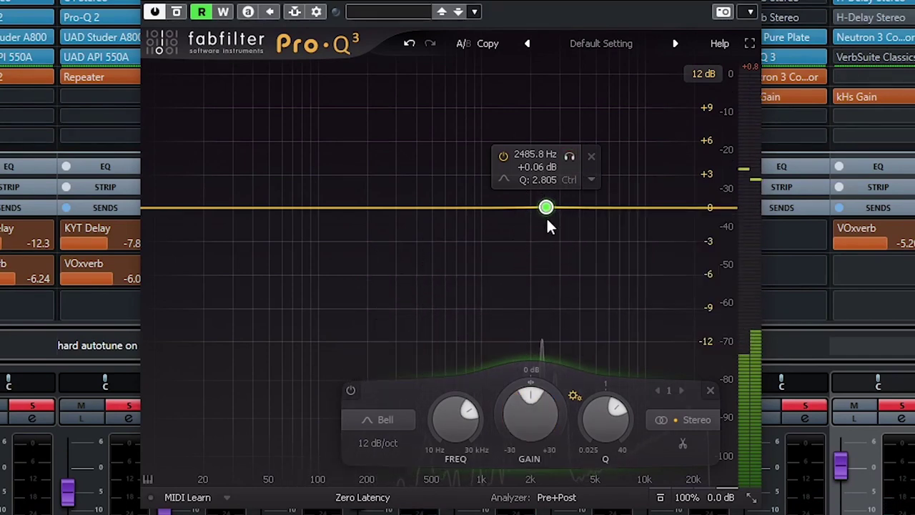
Make the 2.5 kHz band dynamic, narrow its Q to about 5.9 and play the song through it
click(591, 179)
click(618, 237)
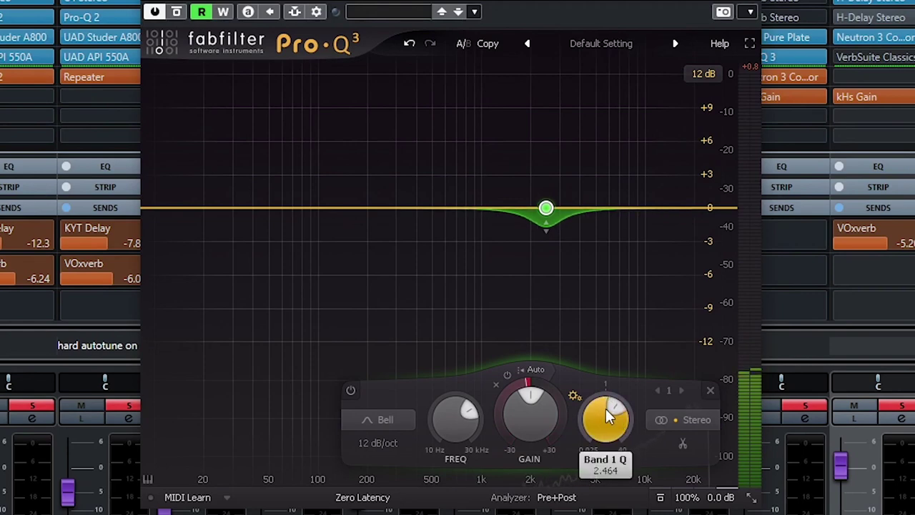
drag(593, 441, 591, 407)
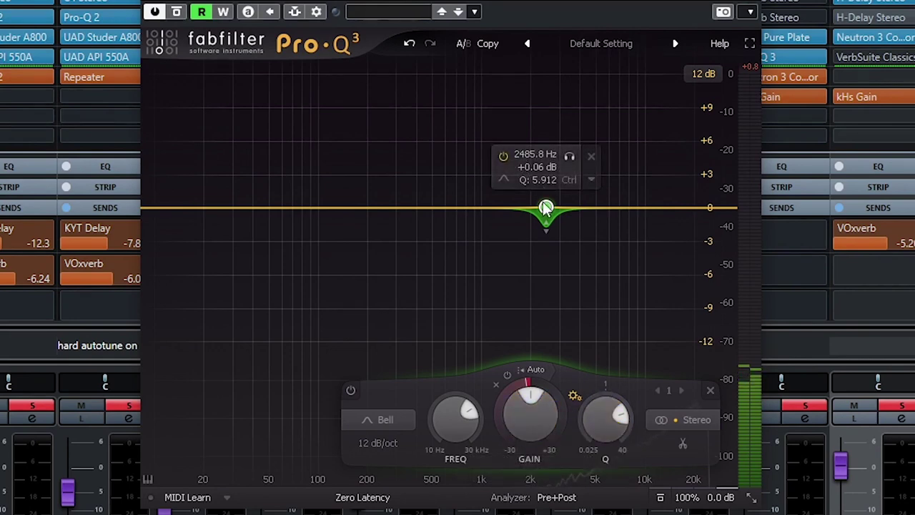
key(space)
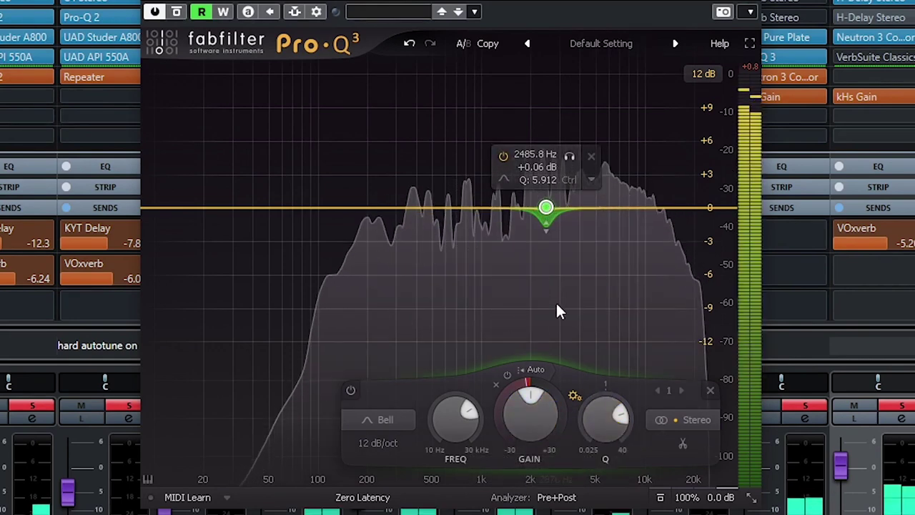
Close the demonstration Pro-Q 3 and remove it from the All Vox channel's fifth insert
click(567, 402)
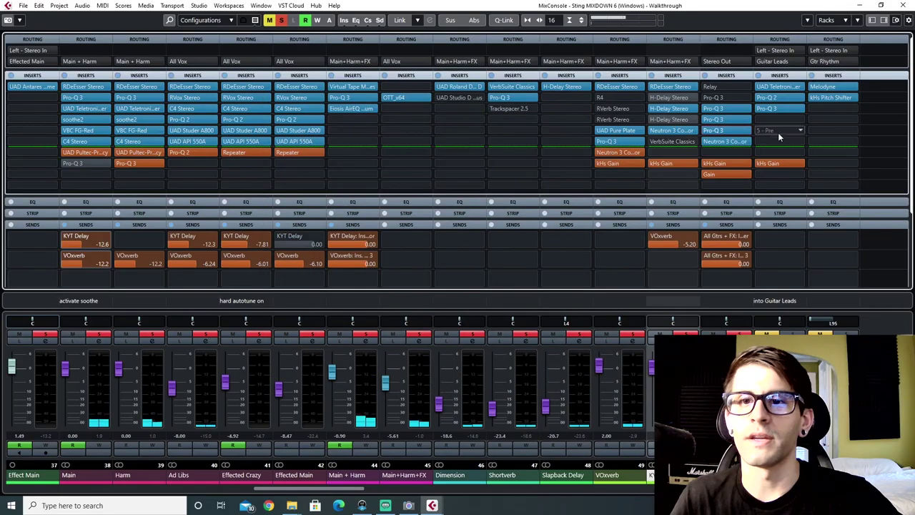
click(747, 134)
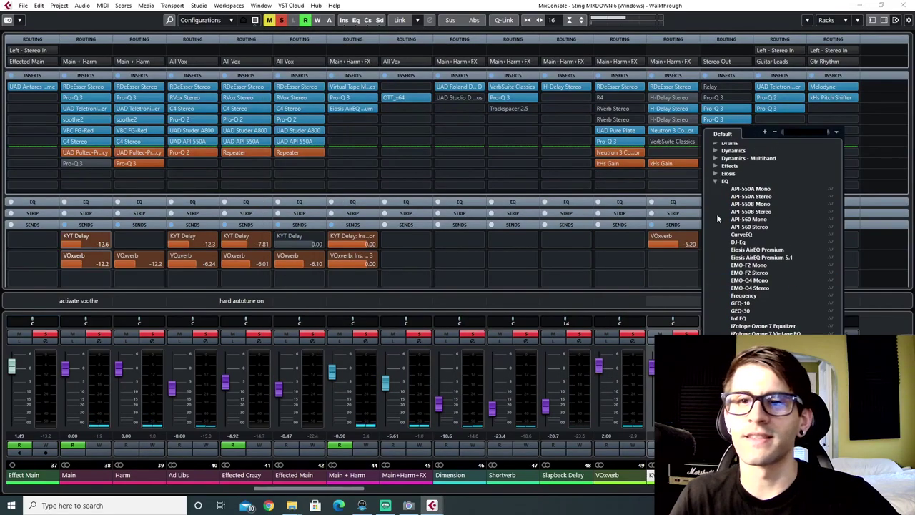
click(724, 150)
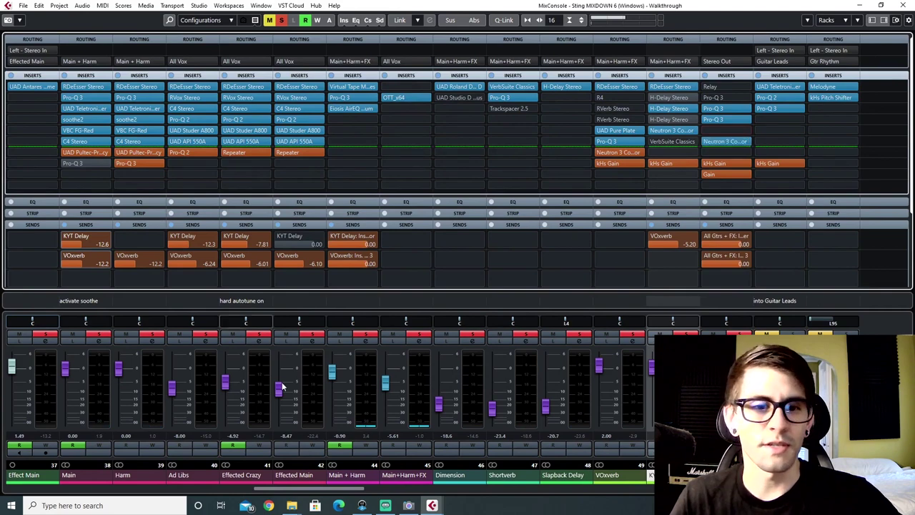
Select the Ad Libs channel and review the UAD Studer A800 in its fifth insert
click(197, 472)
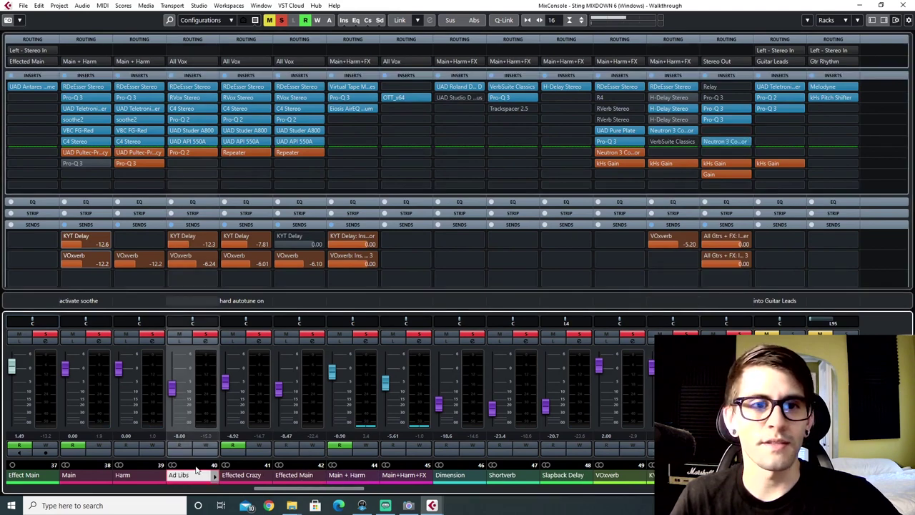
click(180, 130)
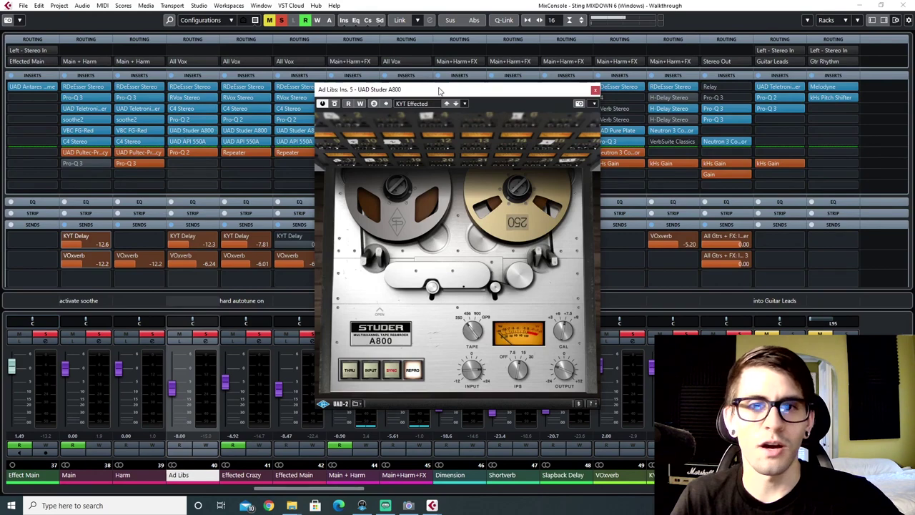
click(594, 91)
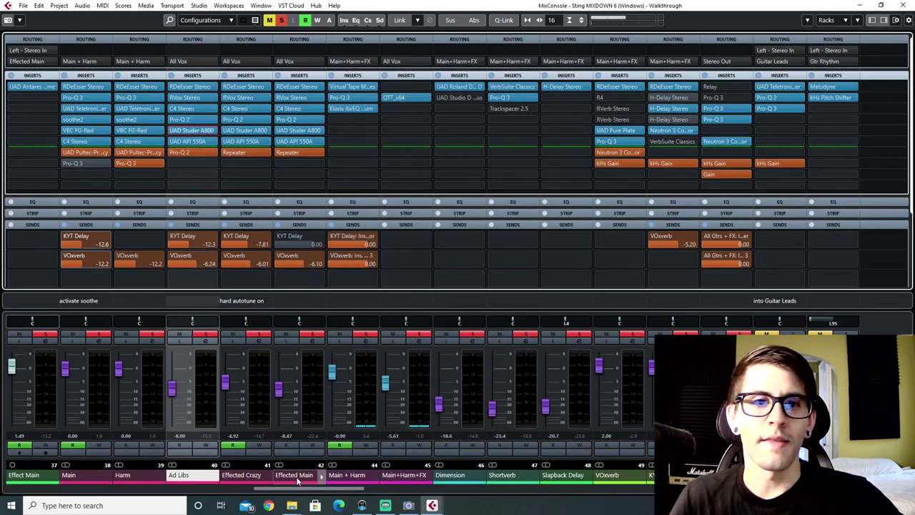
Select the Effected Main channel, show the project arrangement and play the song from the start of the Outro Hook around bar 70
click(296, 476)
key(F3)
scroll(543, 390, right, 4)
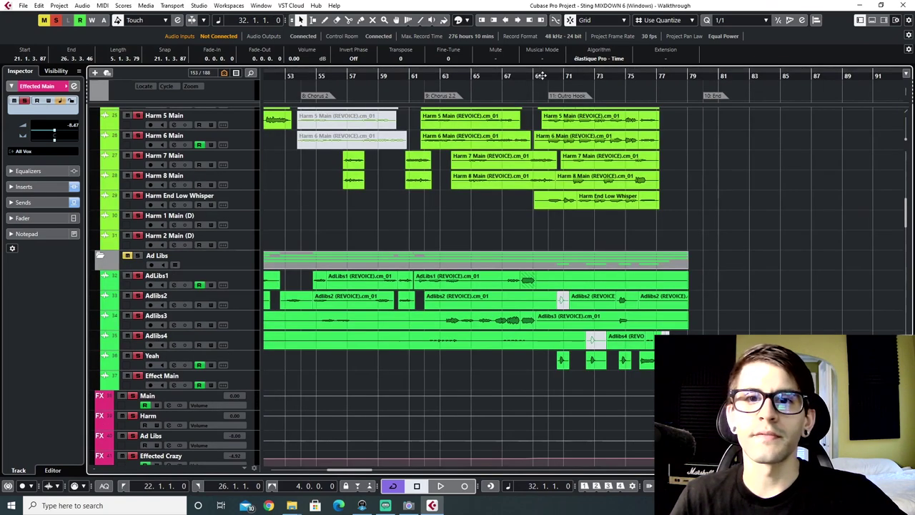
click(543, 76)
key(space)
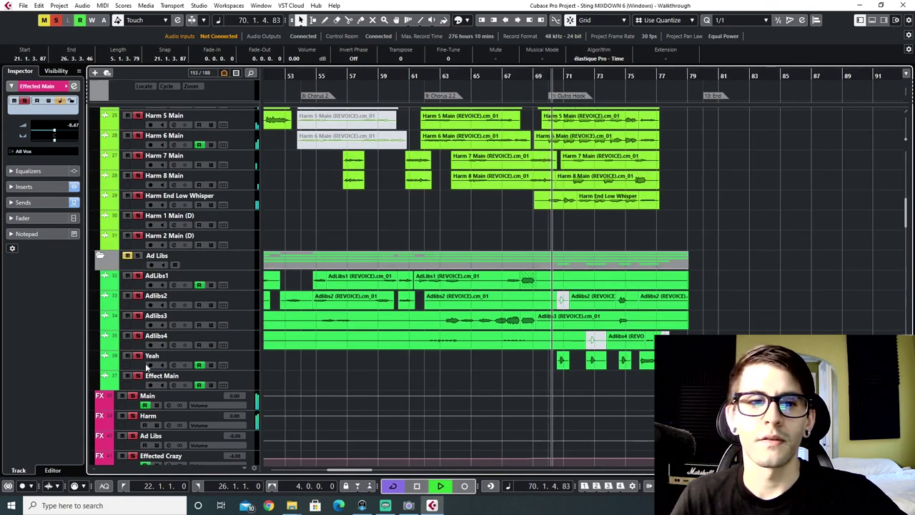
Select the Yeah track and bring its channel and the vocal effect buses into view in the mixer
click(242, 366)
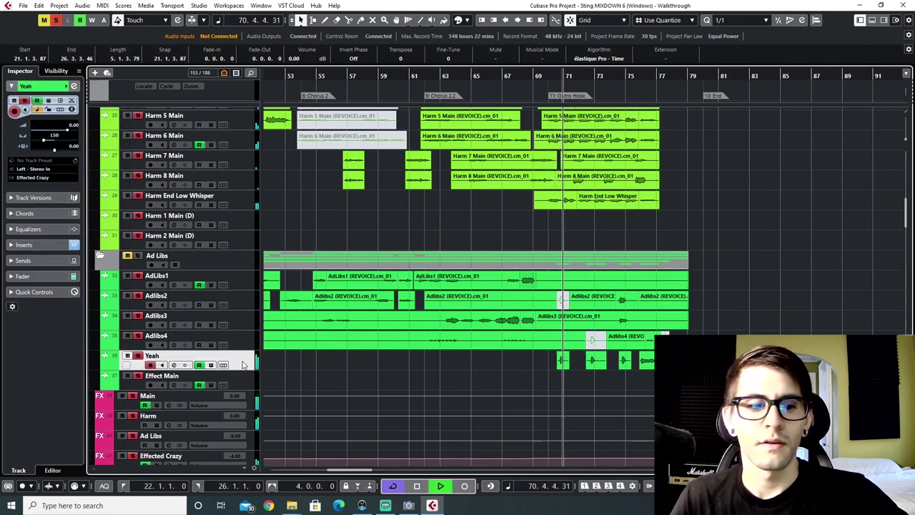
key(F3)
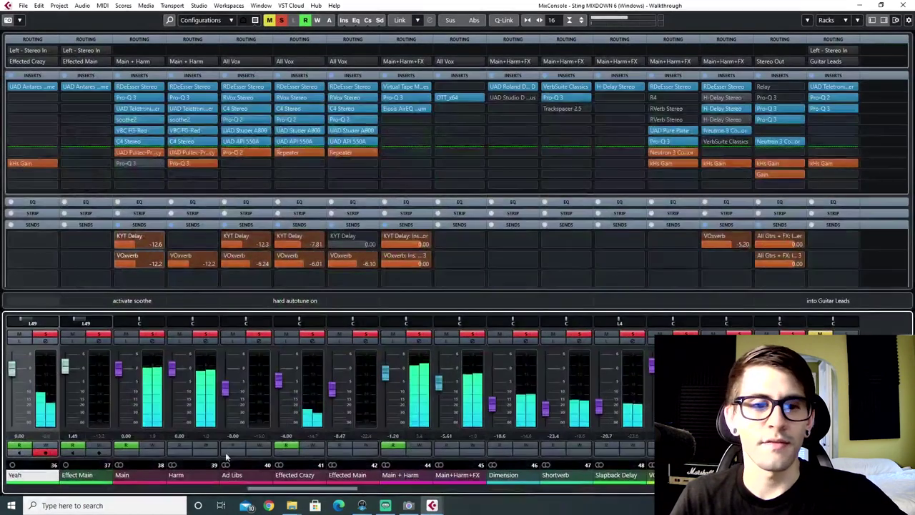
drag(294, 490, 288, 490)
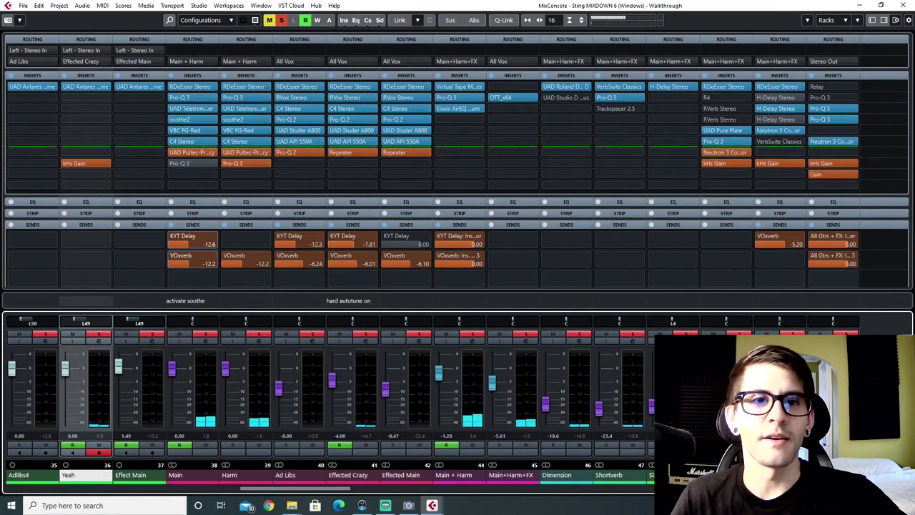
Clear all solos, loop bar 70 to bar 71, solo the Yeah track and return to the mixer
click(282, 21)
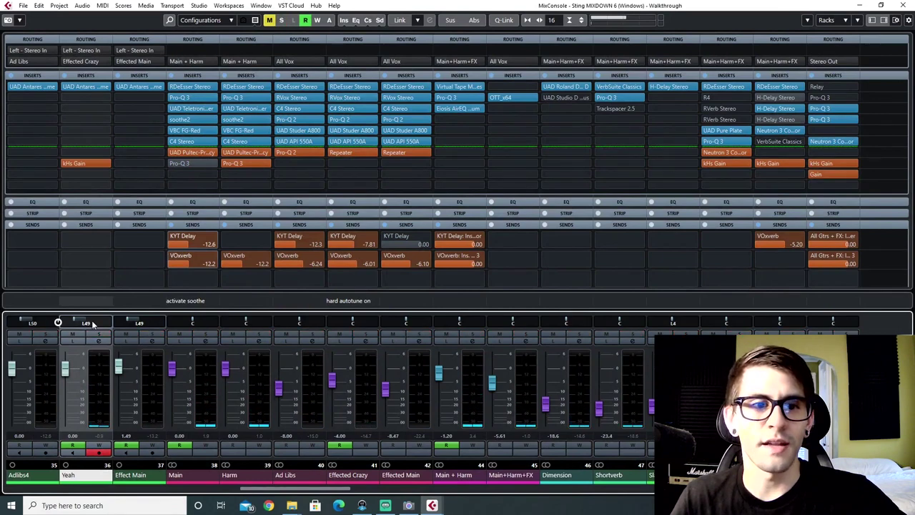
key(F3)
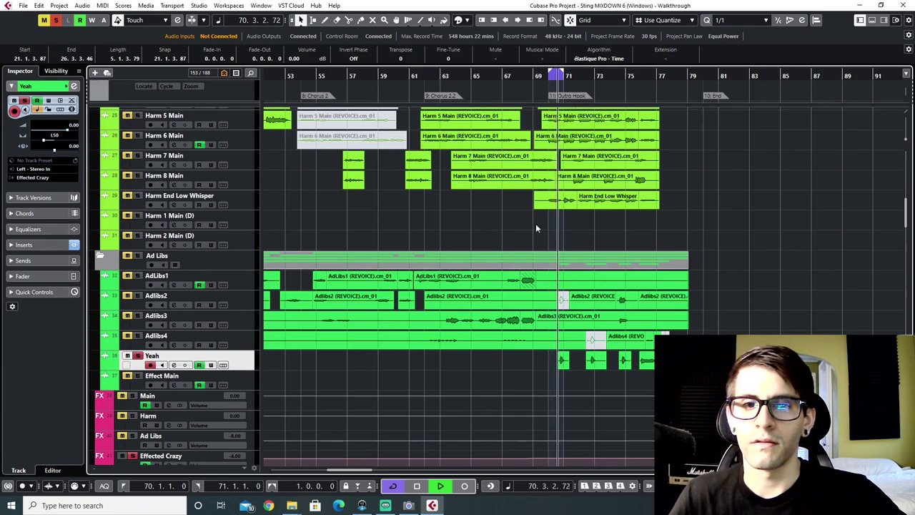
key(F3)
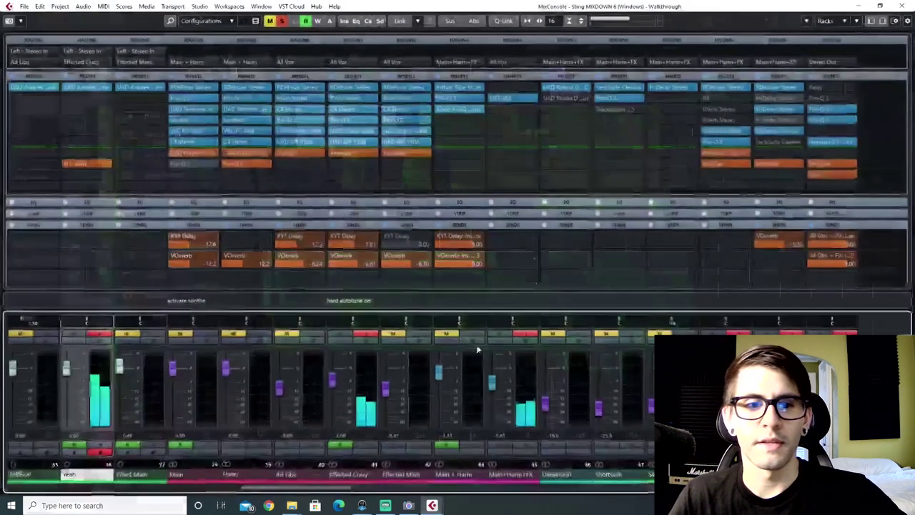
Review the Effected Crazy channel's UAD Studer A800 and bypass the channel's second to seventh inserts
click(346, 475)
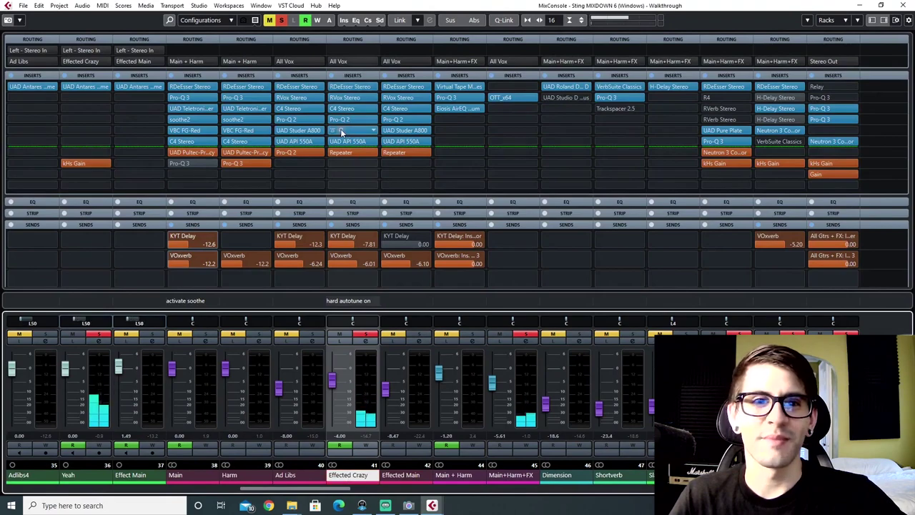
click(341, 132)
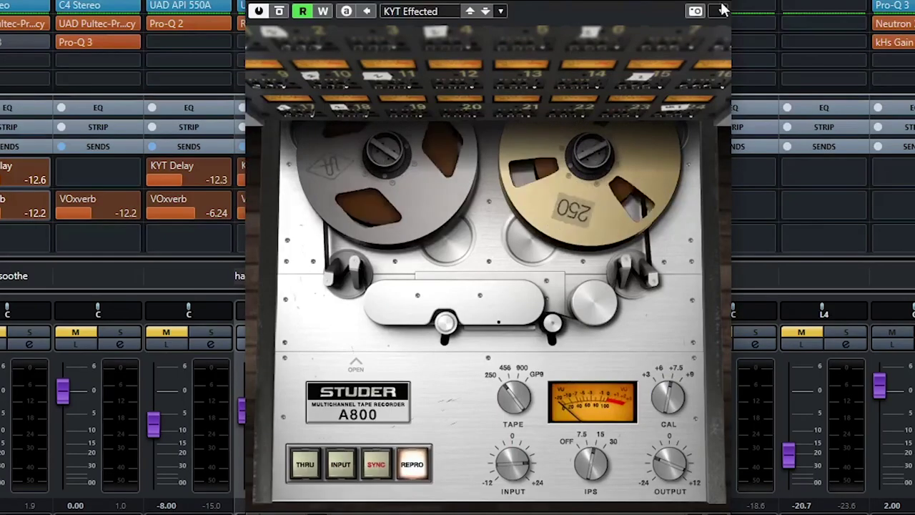
click(721, 11)
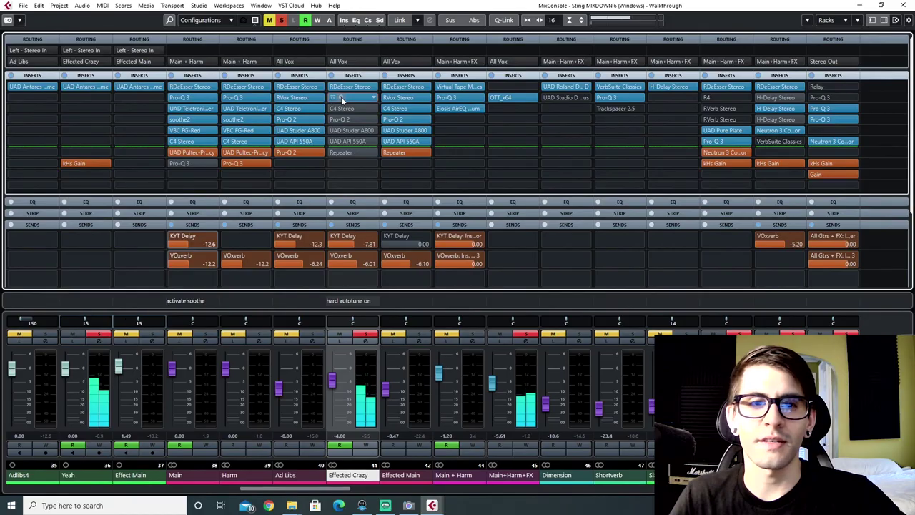
Re-enable RVox on Effected Crazy and open its window to review the compression, moved clear of the channel's inserts
click(340, 97)
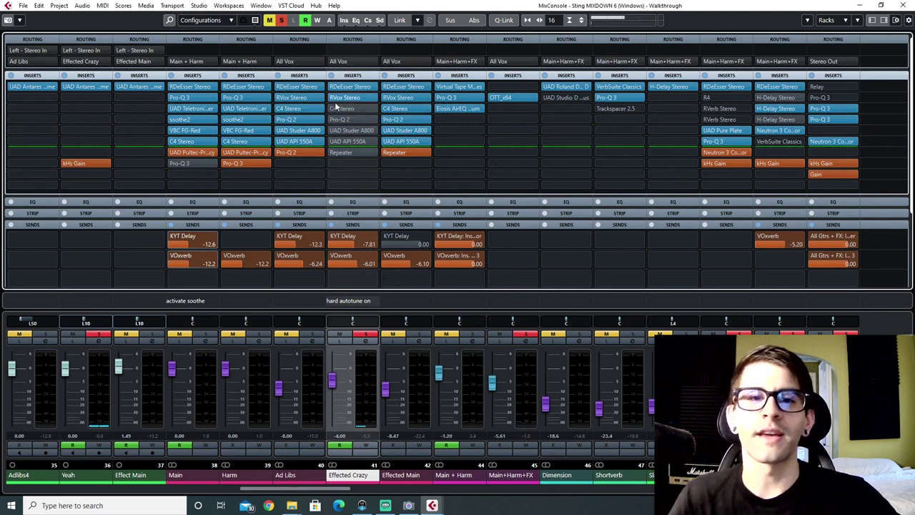
click(340, 96)
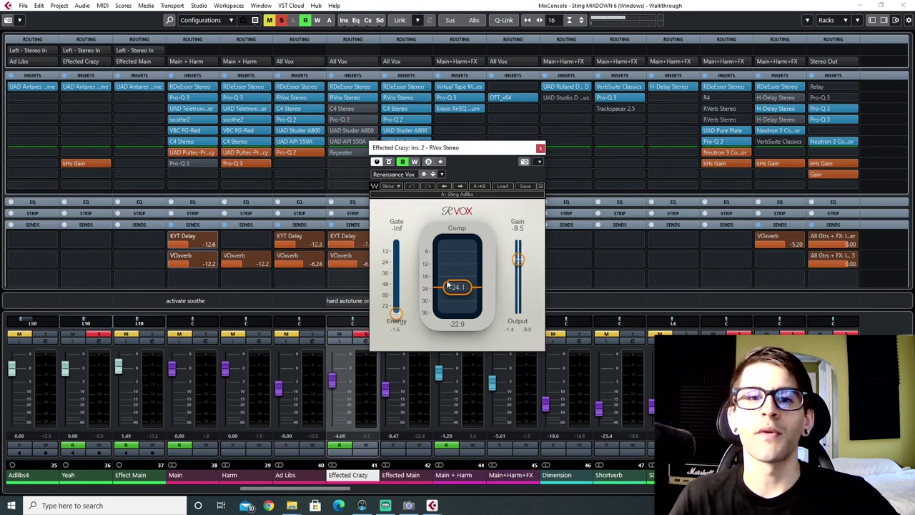
drag(454, 148, 479, 112)
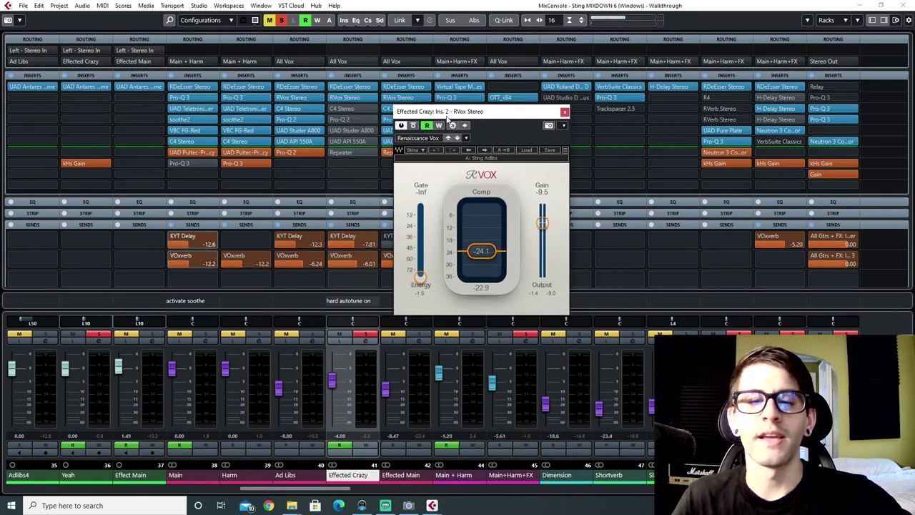
Re-enable Effected Crazy's C4, Pro-Q 2 and UAD Studer A800 one after another while reviewing them, and close the plug-in windows
click(342, 108)
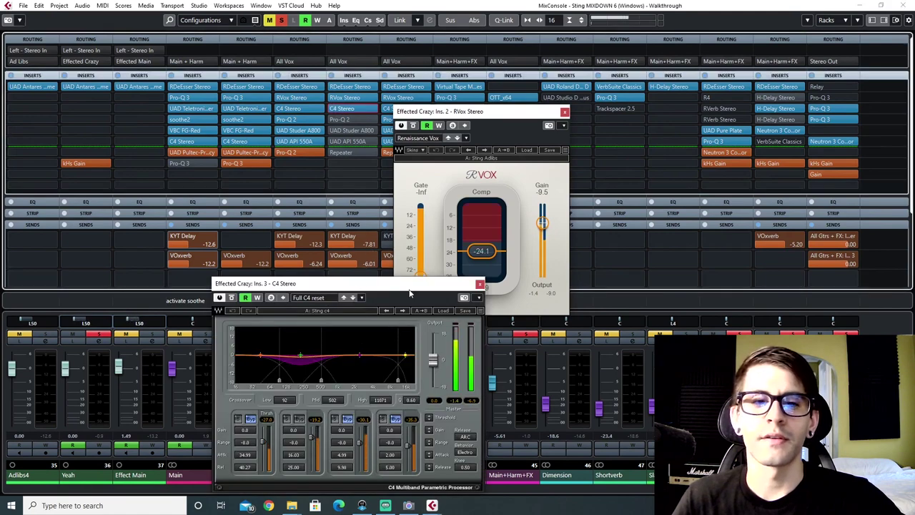
click(338, 120)
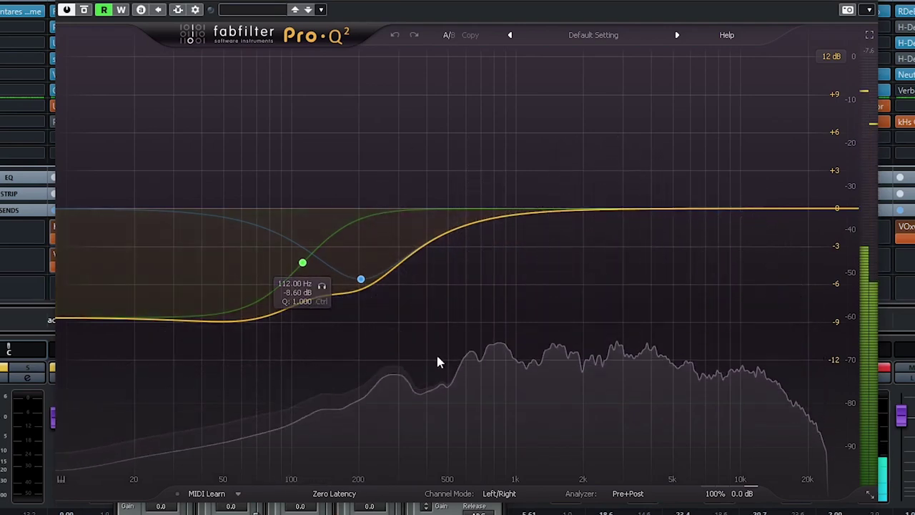
click(871, 2)
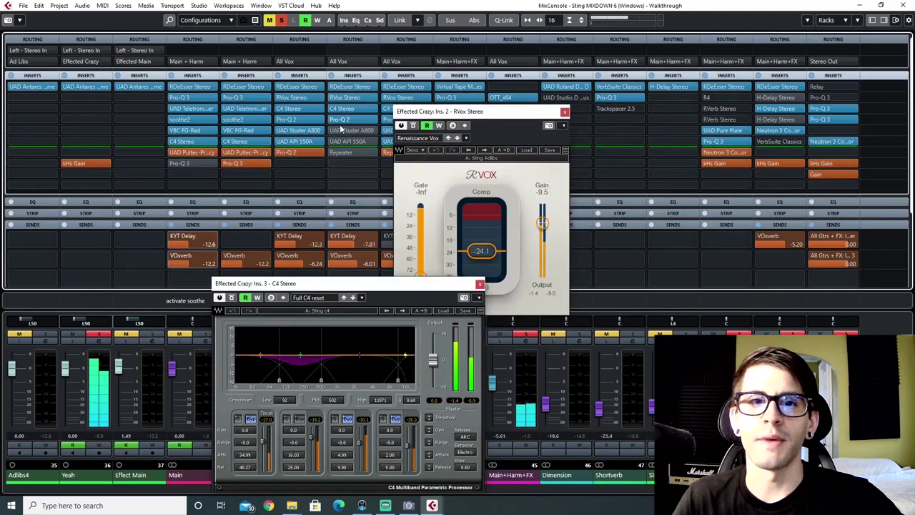
click(343, 130)
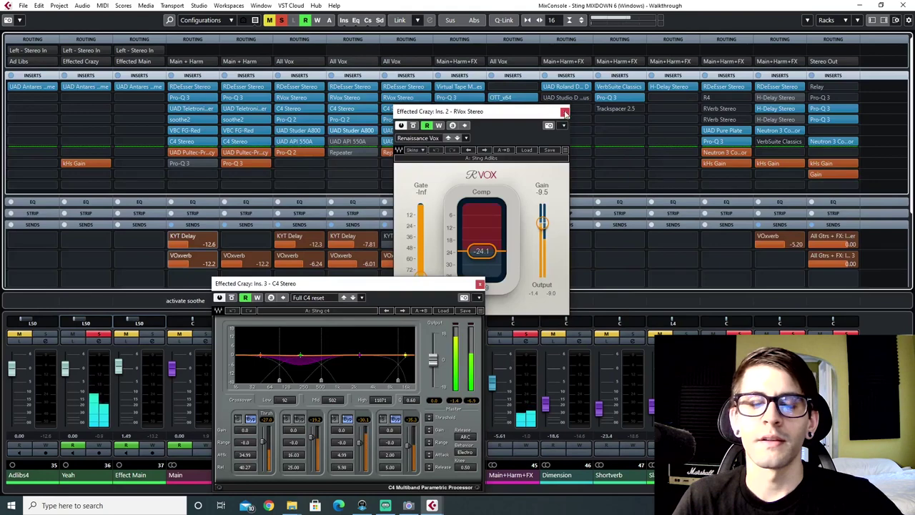
click(564, 112)
click(480, 284)
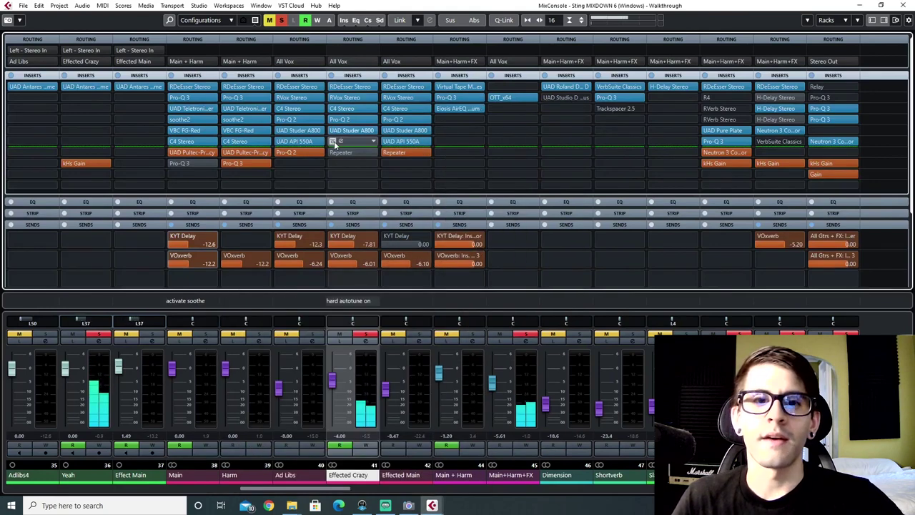
Re-enable Effected Crazy's UAD API 550A, exaggerate its high-frequency boost to +12 dB for comparison and turn it back down
click(334, 143)
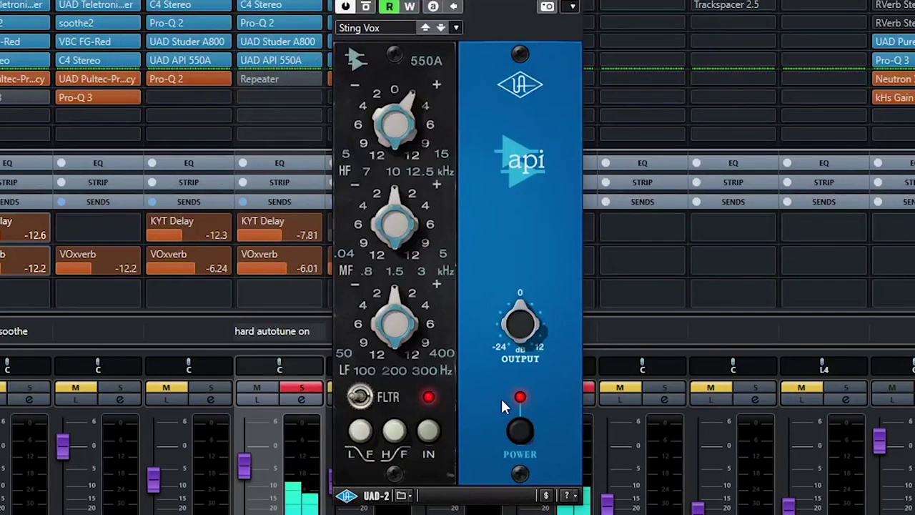
drag(404, 99, 412, 152)
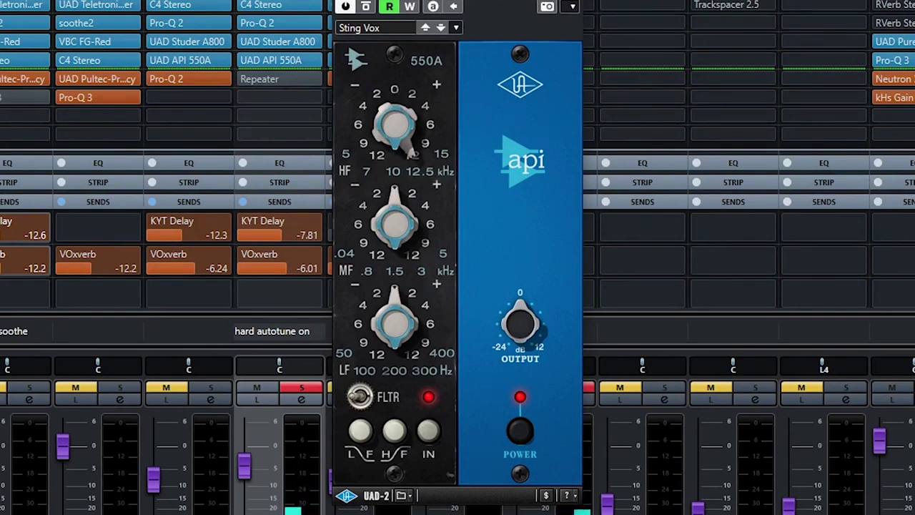
drag(413, 152, 411, 107)
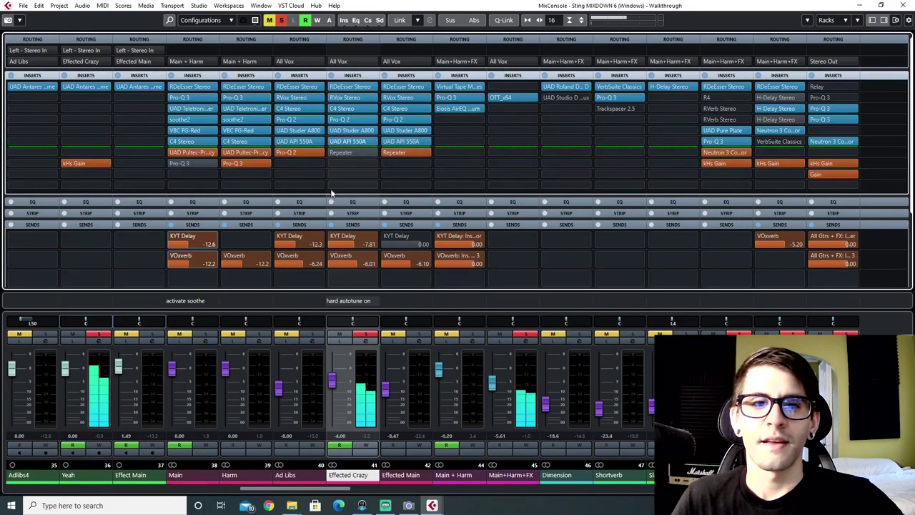
Open the Repeater delay in Effected Crazy's seventh insert to review its settings, with its window moved up
click(340, 149)
drag(401, 163, 371, 145)
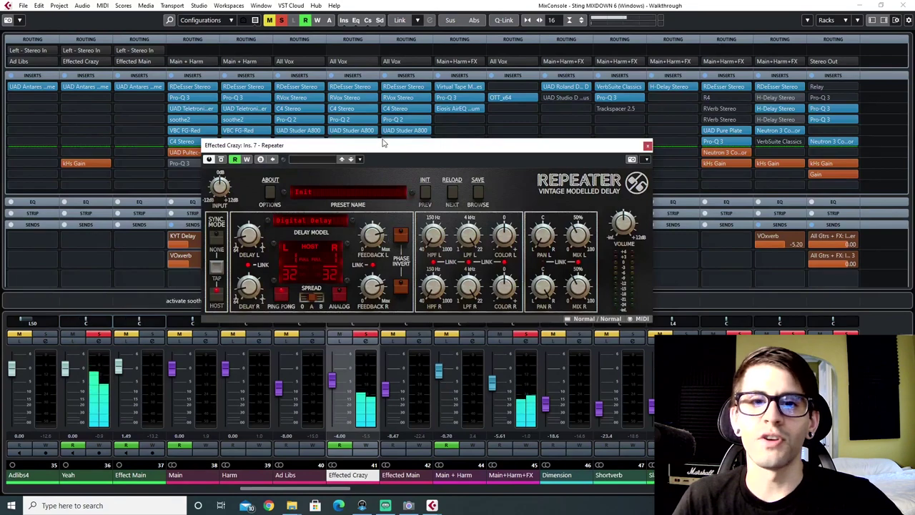
Close the Repeater window, bypass Effected Crazy's Repeater and KYT Delay send for comparison, and switch both back on
drag(384, 144, 383, 188)
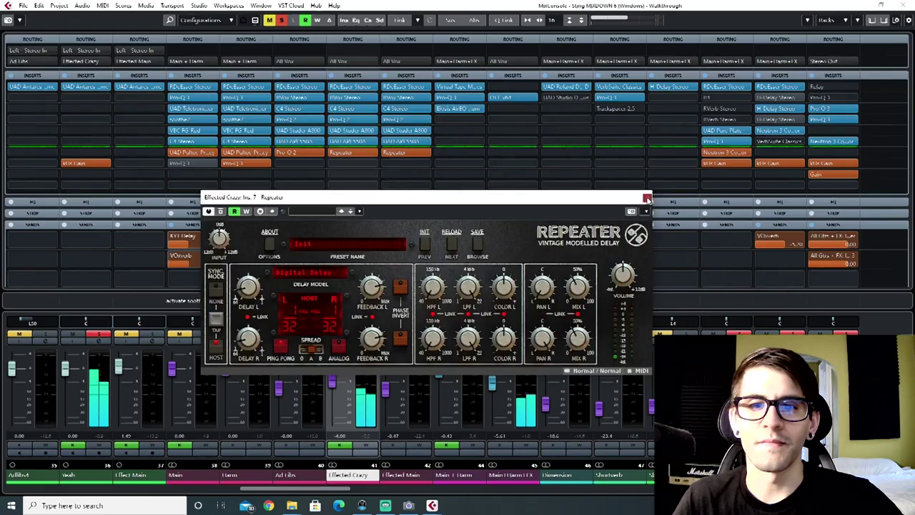
click(647, 198)
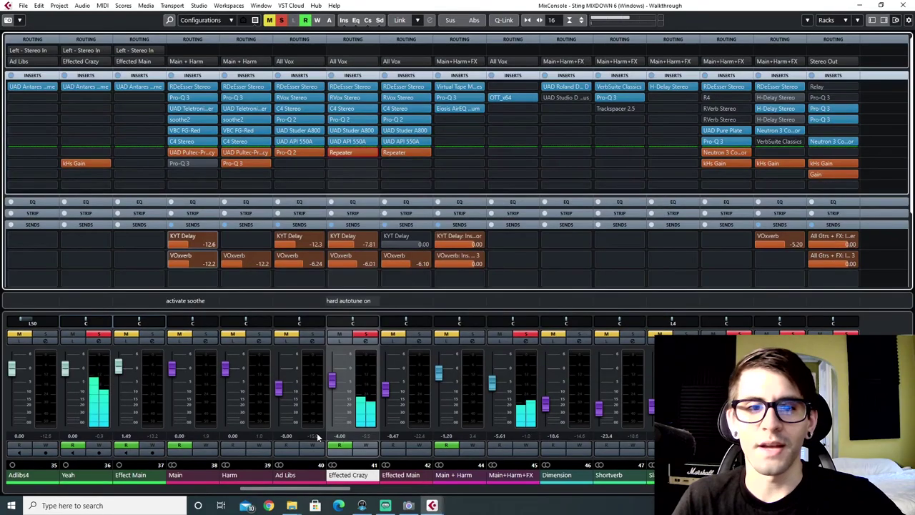
click(334, 236)
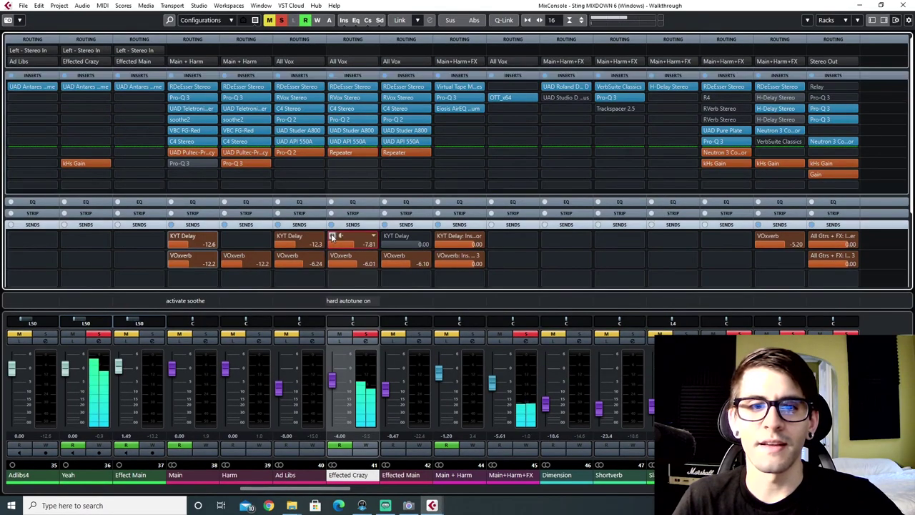
click(331, 153)
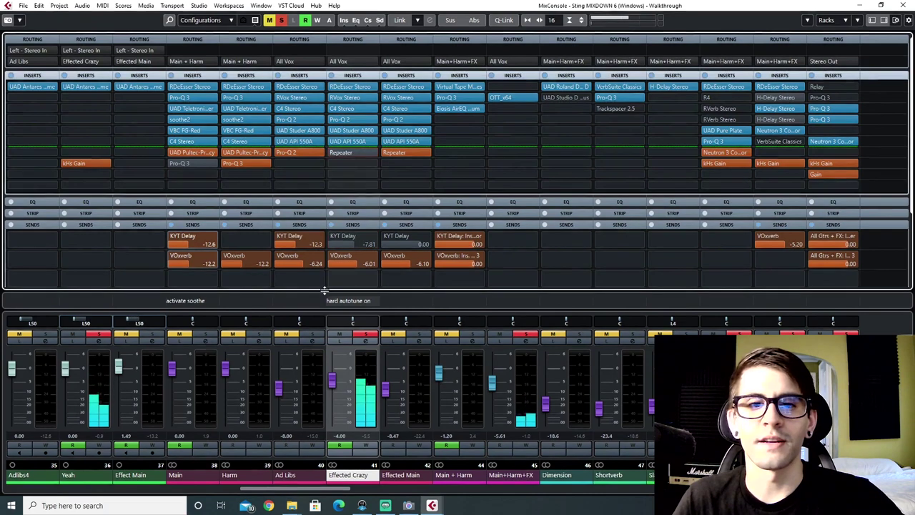
click(332, 152)
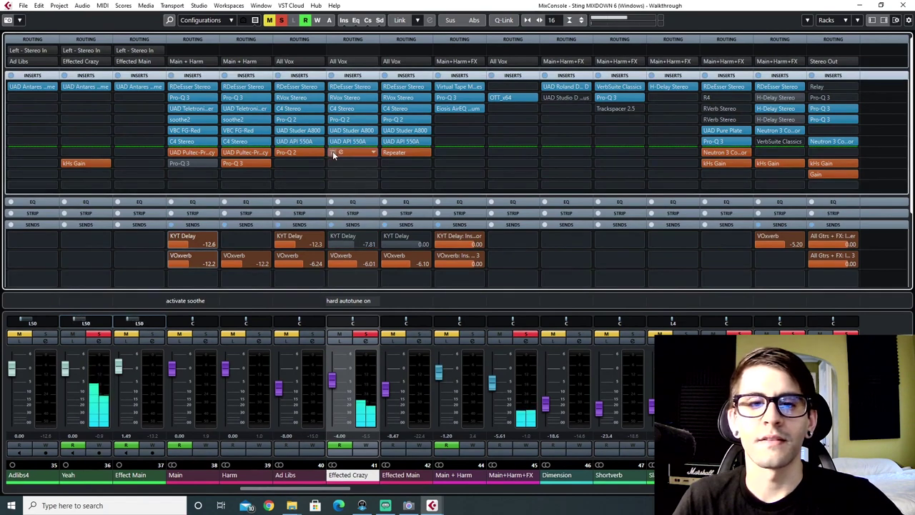
click(333, 237)
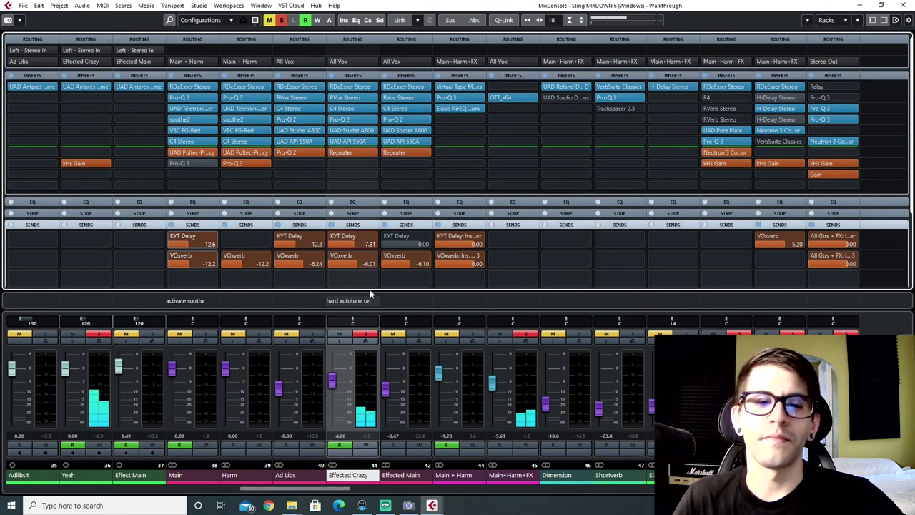
Select the Effected Main channel, clear all solos and play the Outro Hook with the project window in view
click(400, 476)
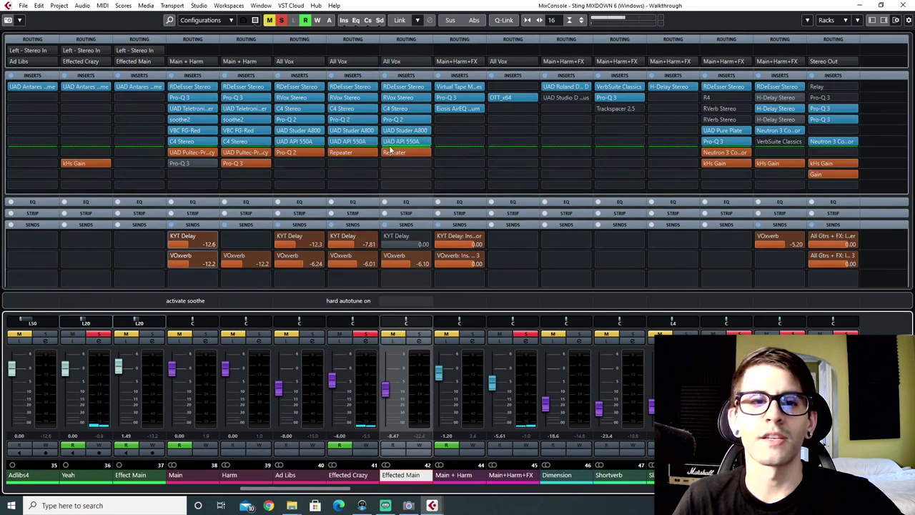
click(283, 21)
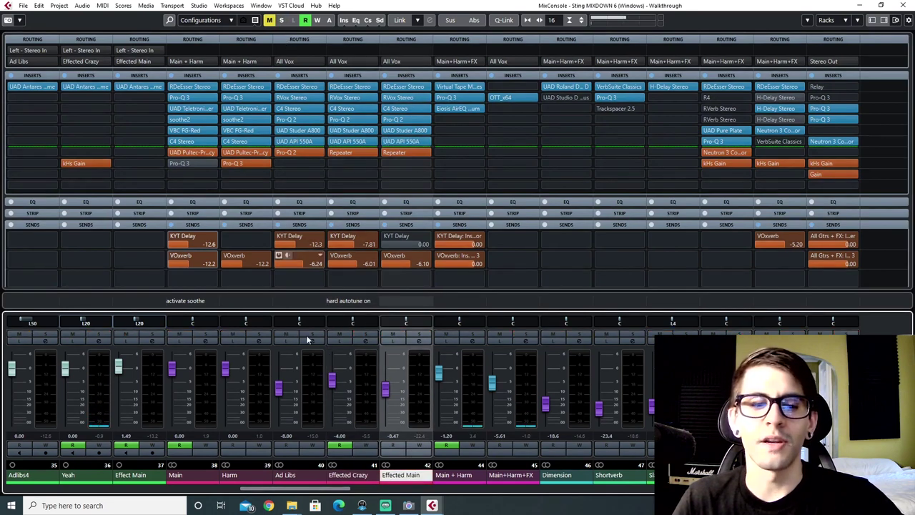
key(F3)
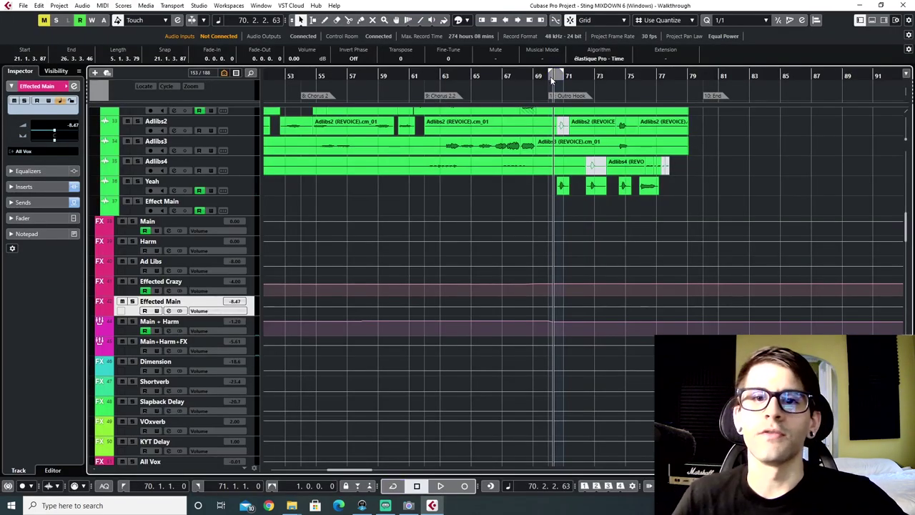
key(space)
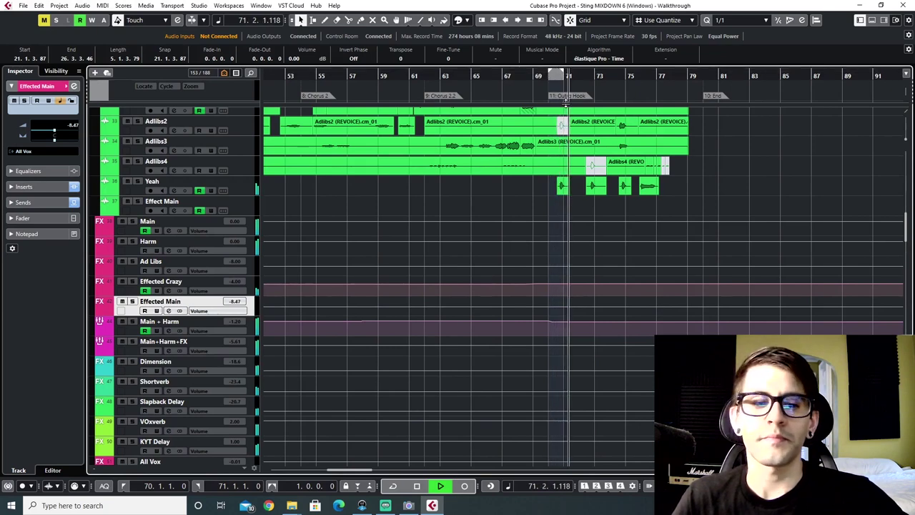
key(space)
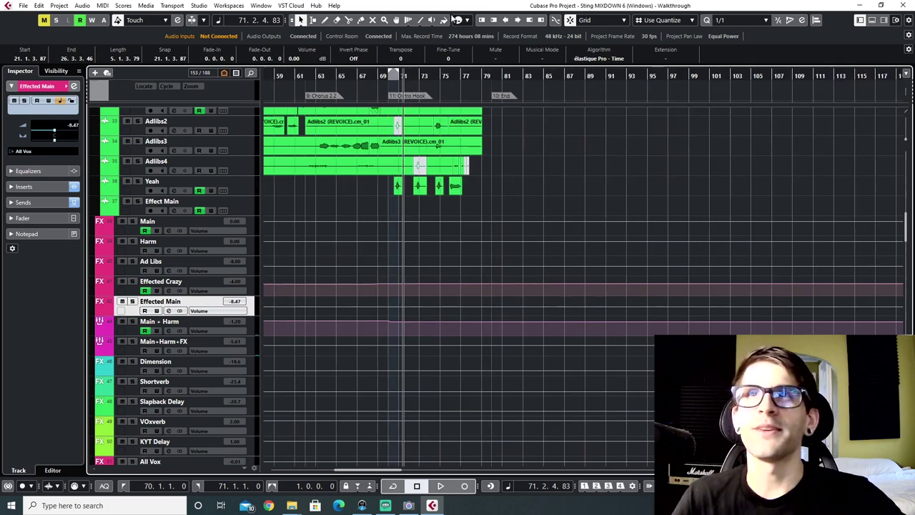
Start playback at Chorus 1 from bar 32 and set the locator range from bar 32 to bar 40
scroll(414, 280, up, 5)
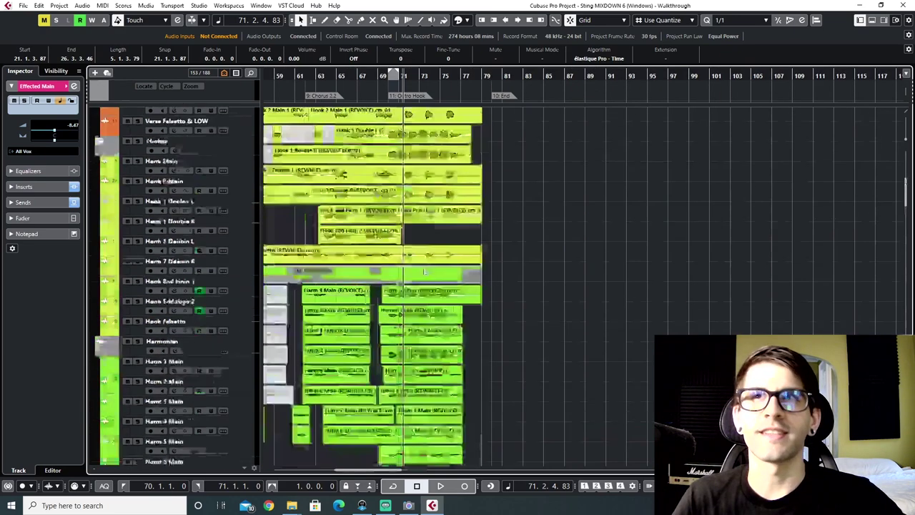
scroll(422, 271, down, 5)
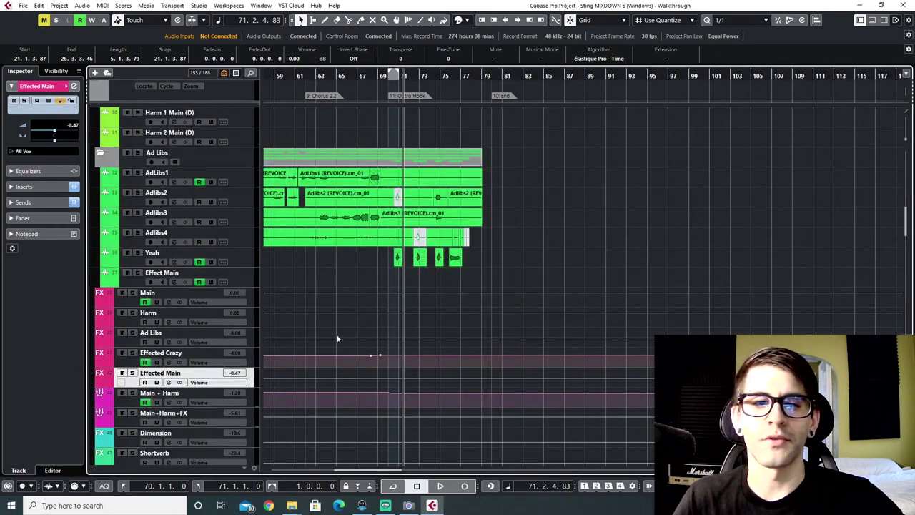
scroll(346, 327, down, 5)
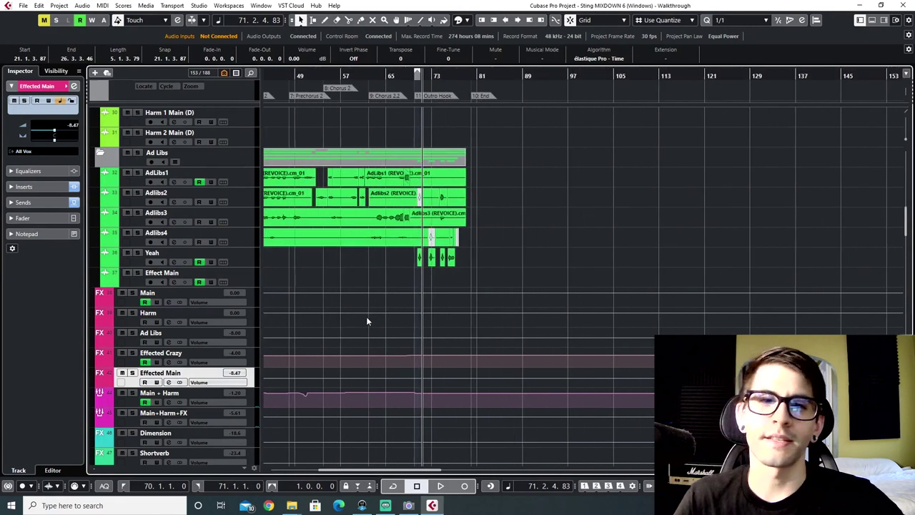
scroll(366, 316, left, 6)
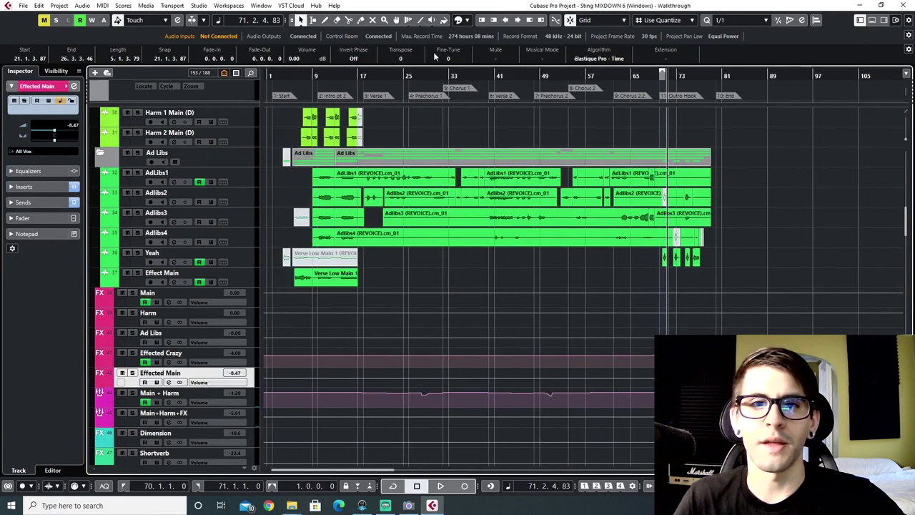
scroll(383, 121, up, 5)
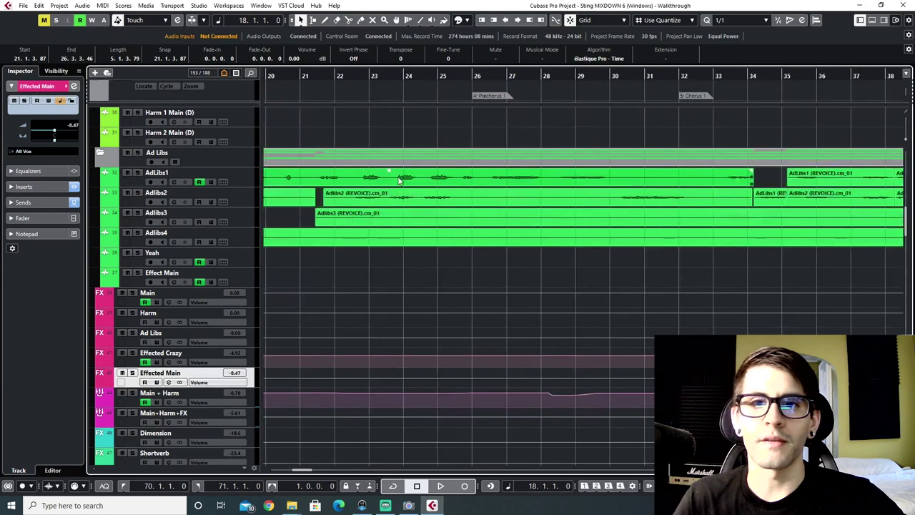
scroll(608, 126, up, 3)
scroll(642, 131, right, 2)
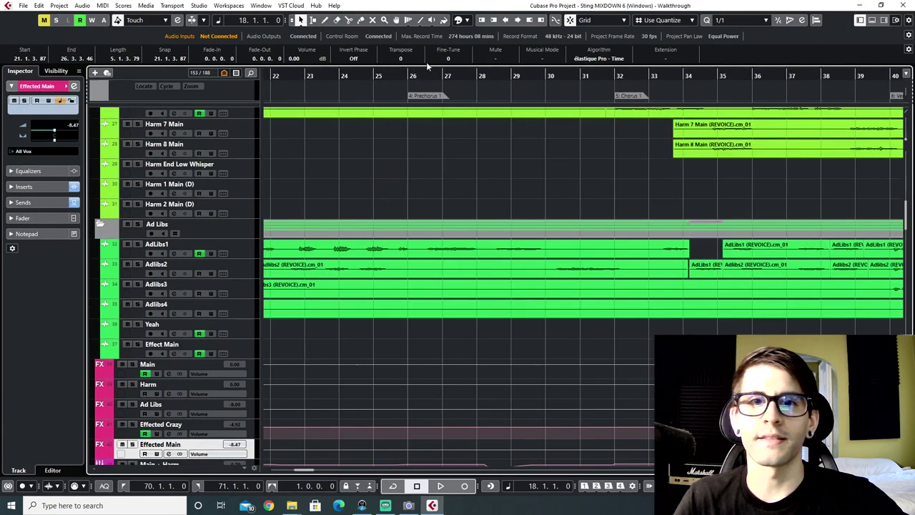
scroll(446, 128, left, 3)
scroll(446, 127, right, 6)
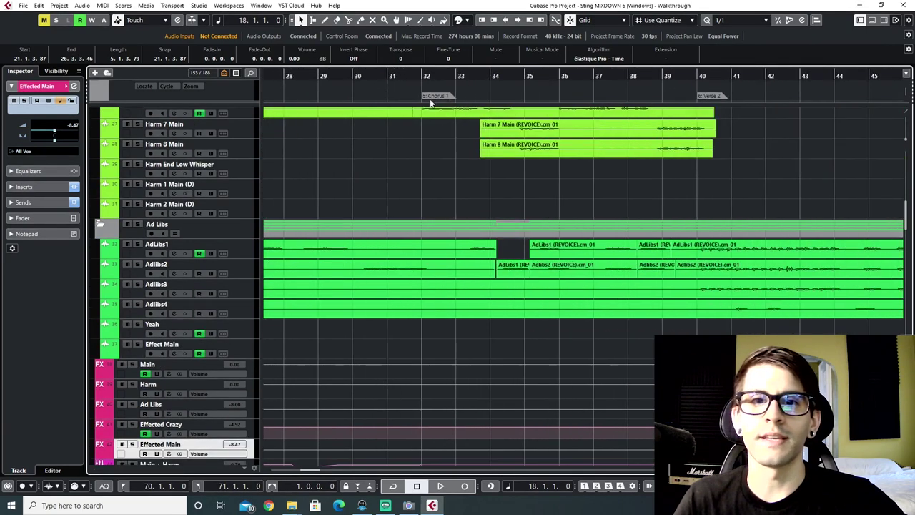
click(424, 76)
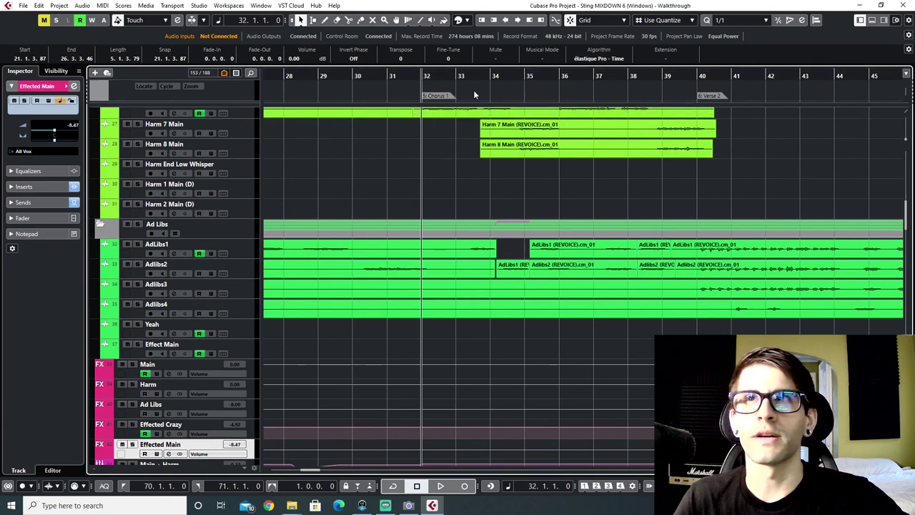
key(space)
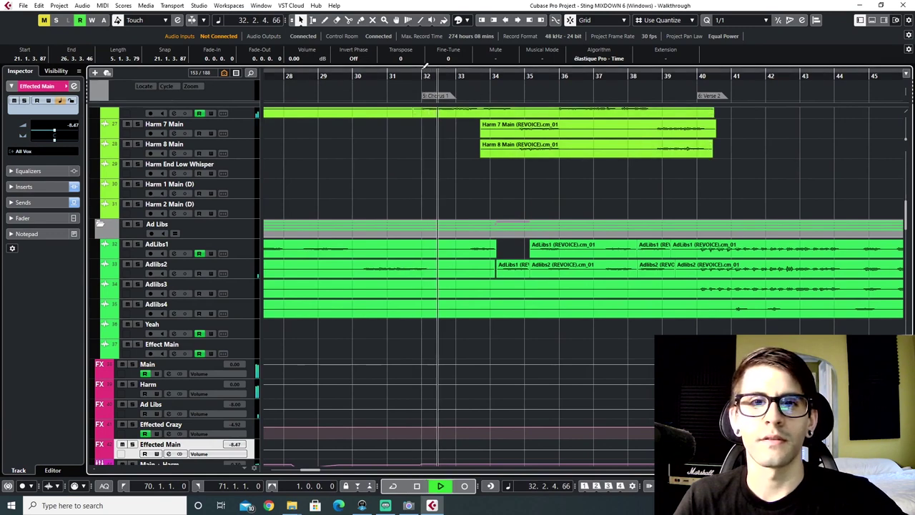
drag(423, 69, 703, 66)
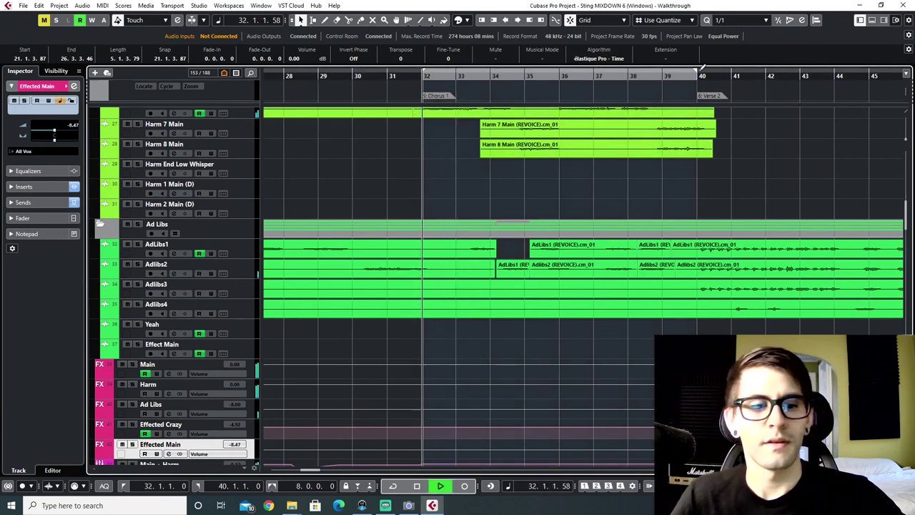
Return to the mixer's vocal buses and open Main's UAD Pultec-Pro Legacy to review its settings, closing it when done
key(F3)
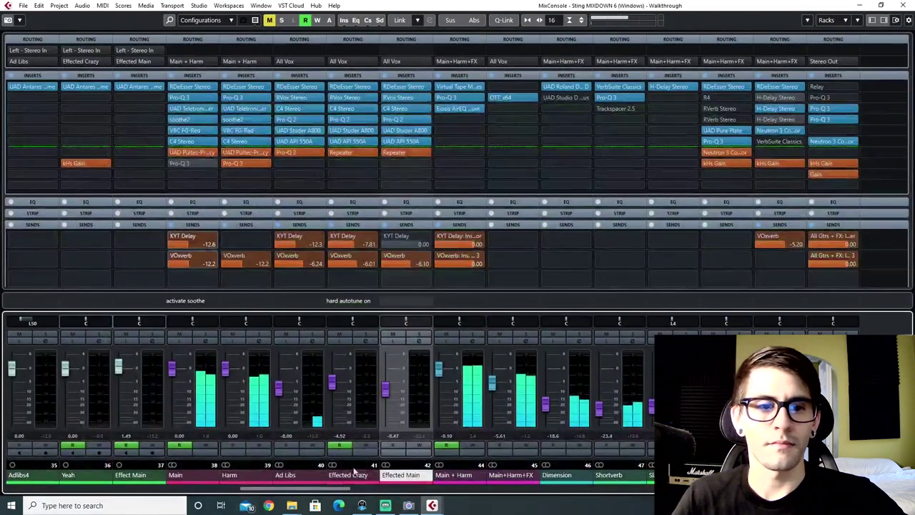
drag(312, 489, 177, 489)
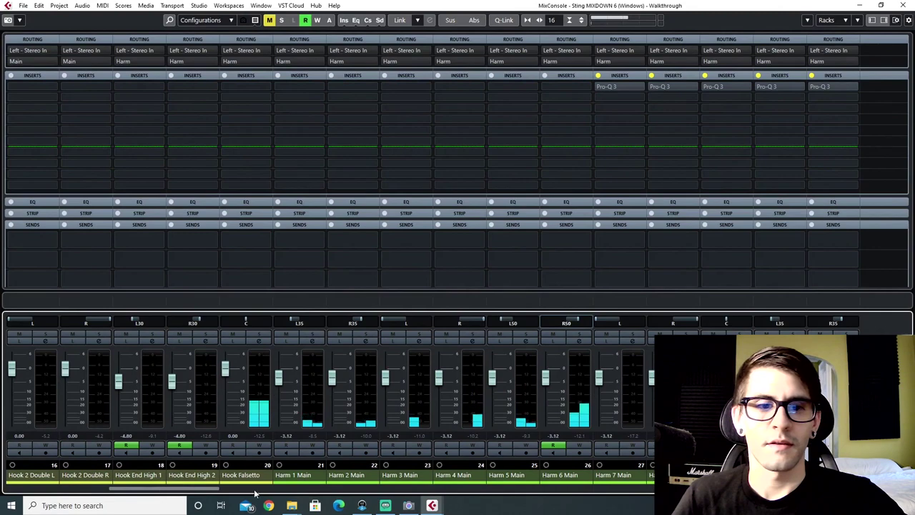
drag(193, 492, 329, 499)
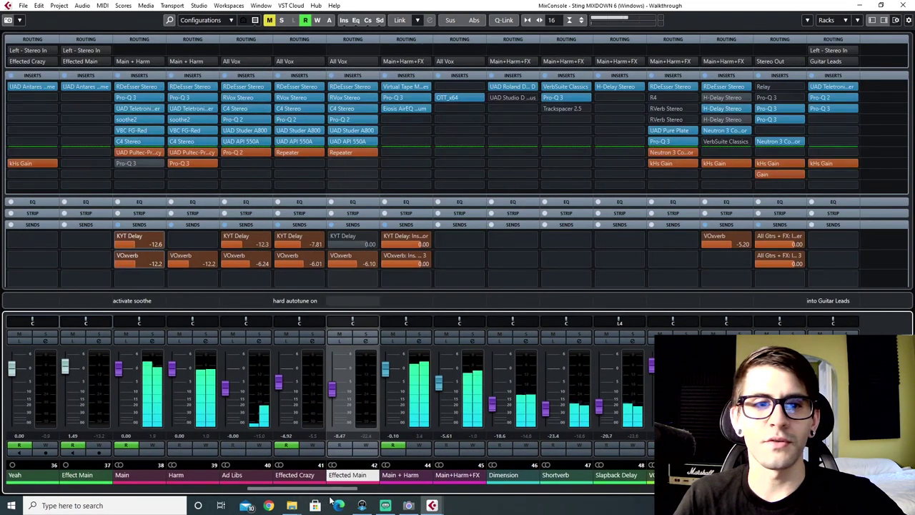
click(127, 152)
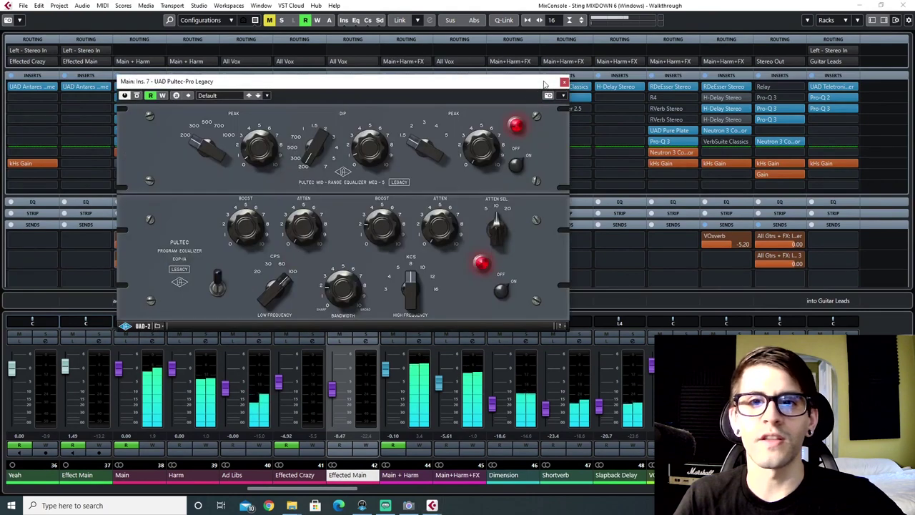
click(563, 82)
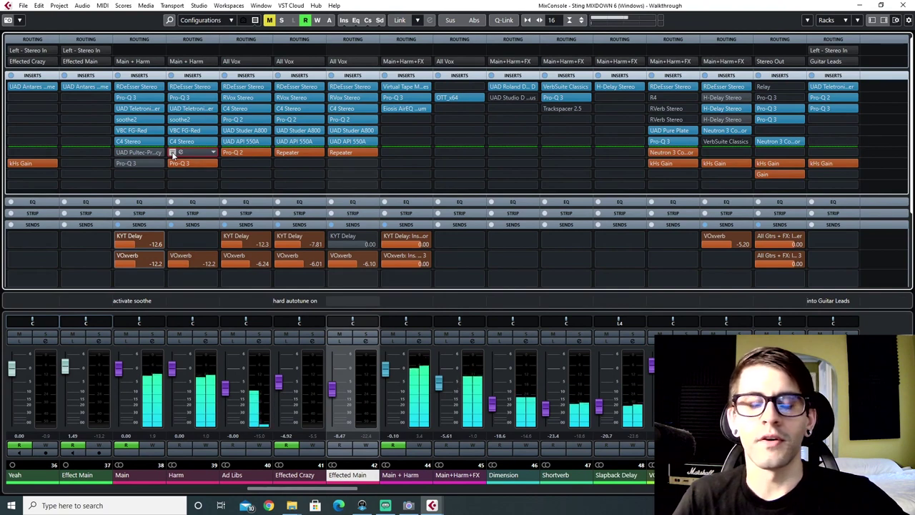
Compare Main and Harm with their UAD Pultec-Pro EQs bypassed, re-enable both and recheck Main's EQ settings
click(172, 153)
click(118, 152)
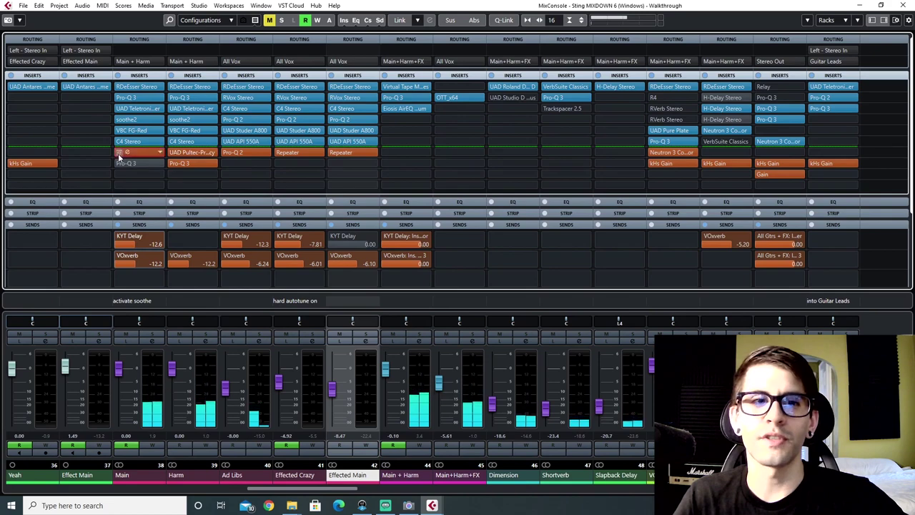
click(127, 153)
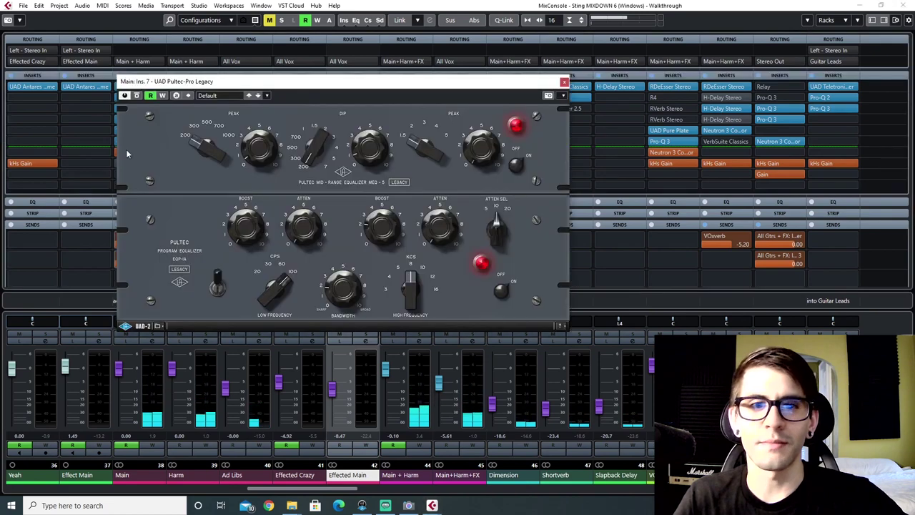
click(564, 82)
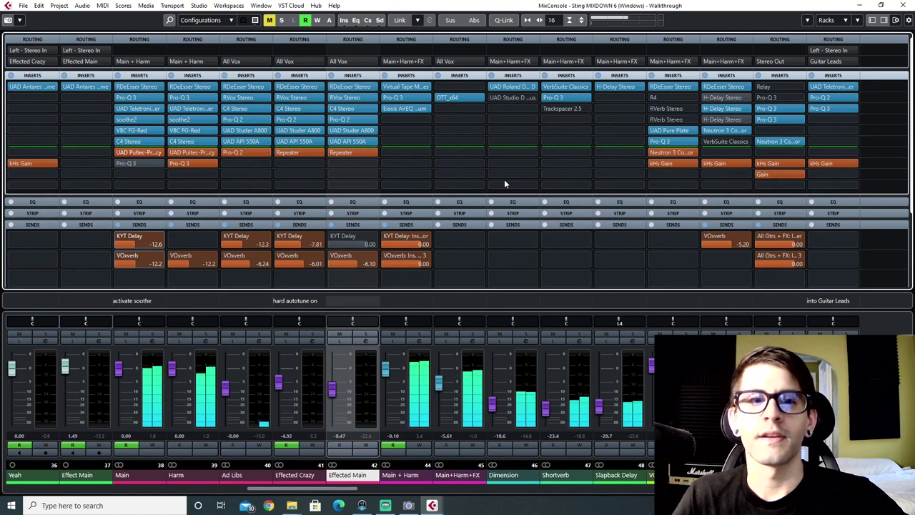
Review OTT on Main+Harm+FX, bypass it together with the Main and Harm Pultec-Pro EQs for comparison, and re-enable all three
click(446, 98)
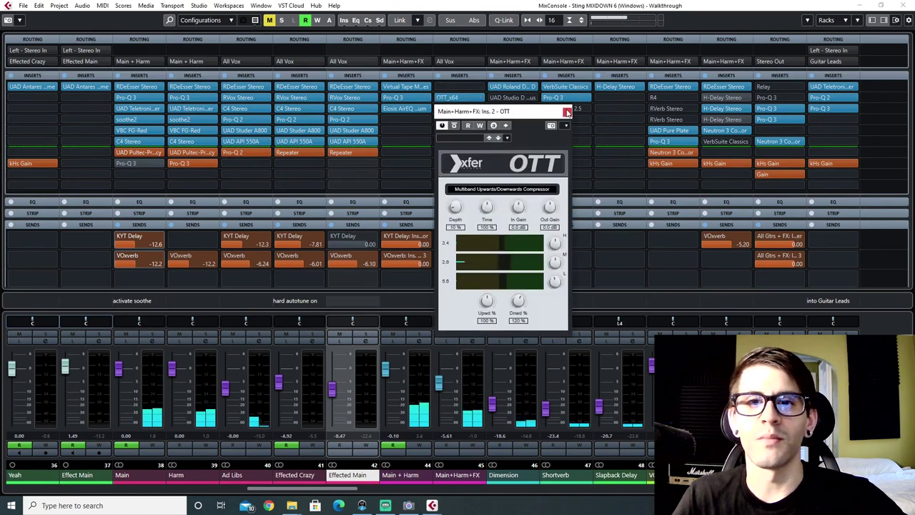
click(570, 109)
click(439, 97)
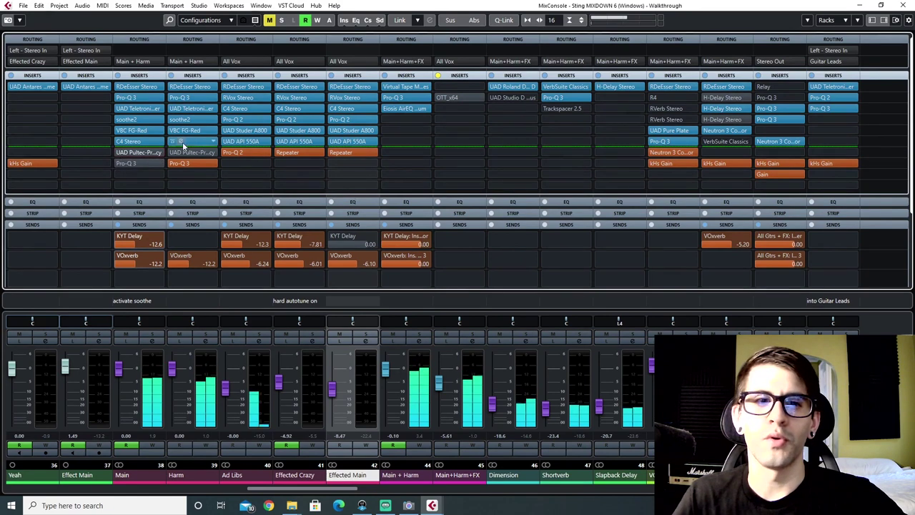
drag(118, 152, 119, 152)
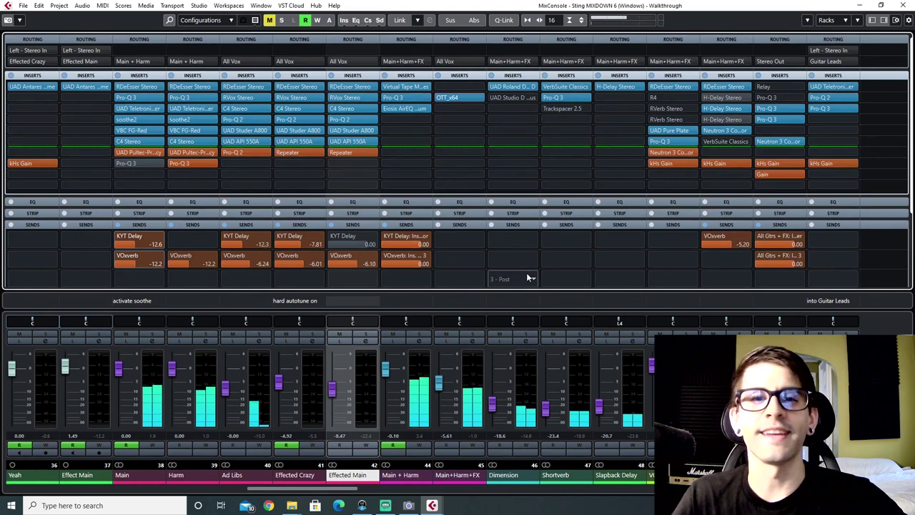
Select the GTR L (D) (R) track in the project window's Guitars folder and return to the mixer
key(F3)
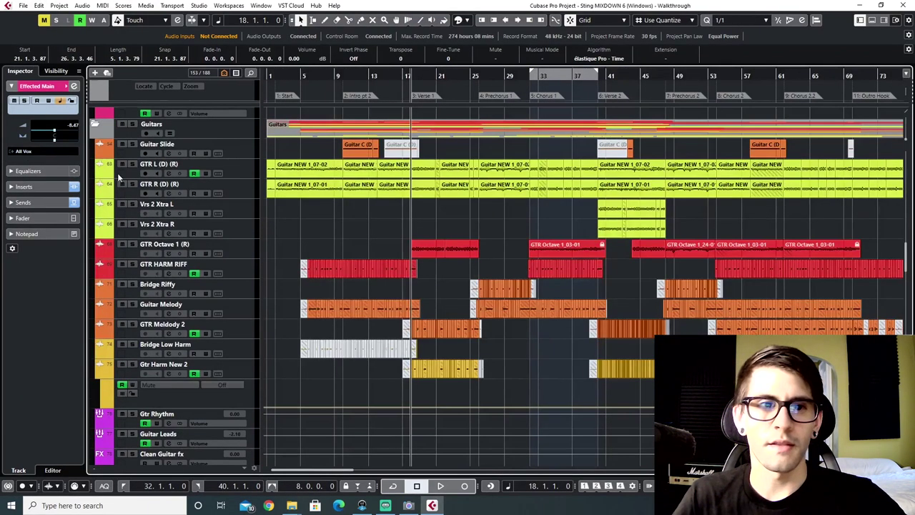
click(177, 172)
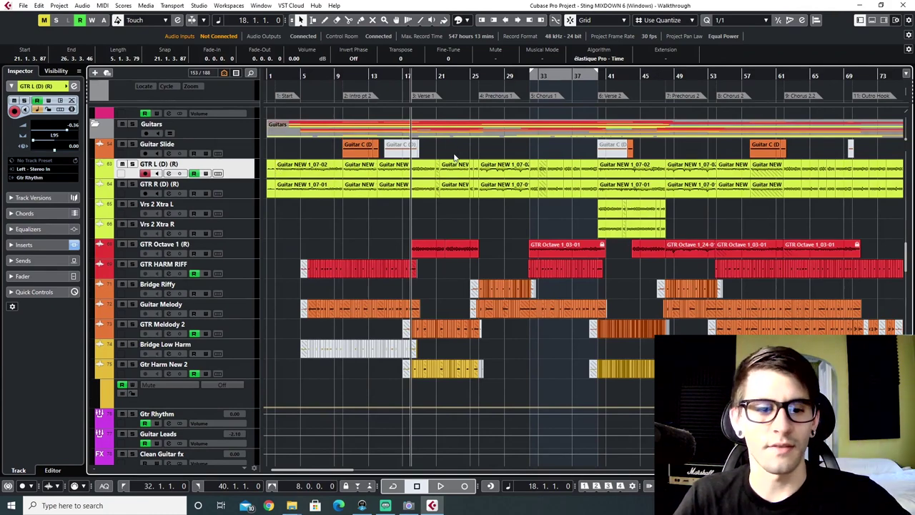
key(F3)
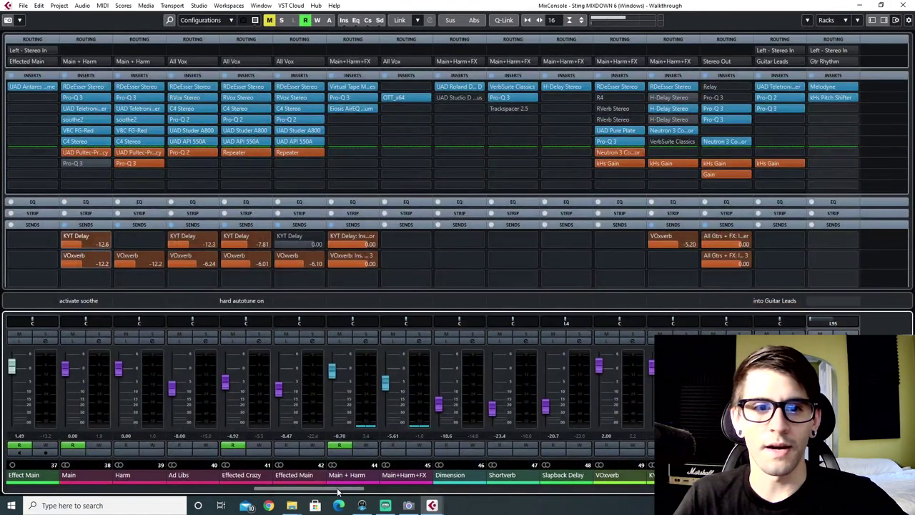
Select the Gtr Rhythm bus, solo it and open its UAD SSL 4000 E Channel Strip, comparing the guitars with the insert bypassed and active
drag(337, 490, 462, 505)
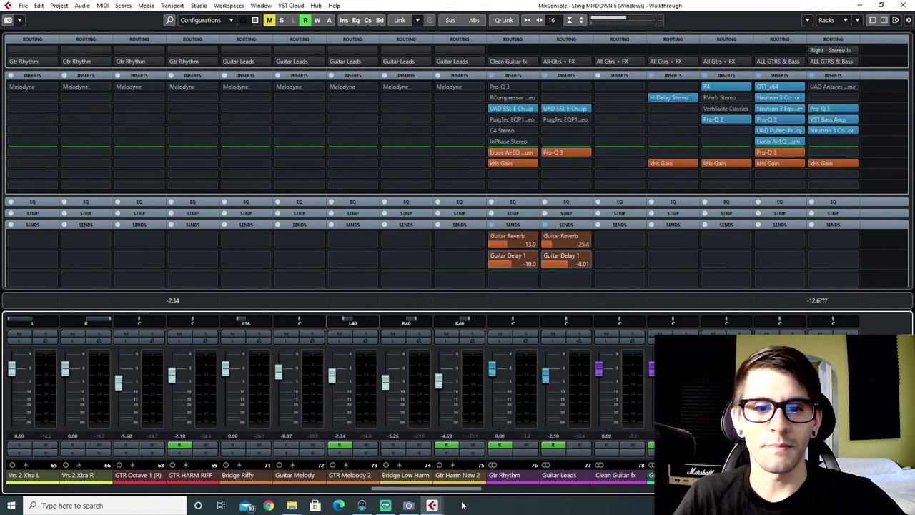
click(509, 479)
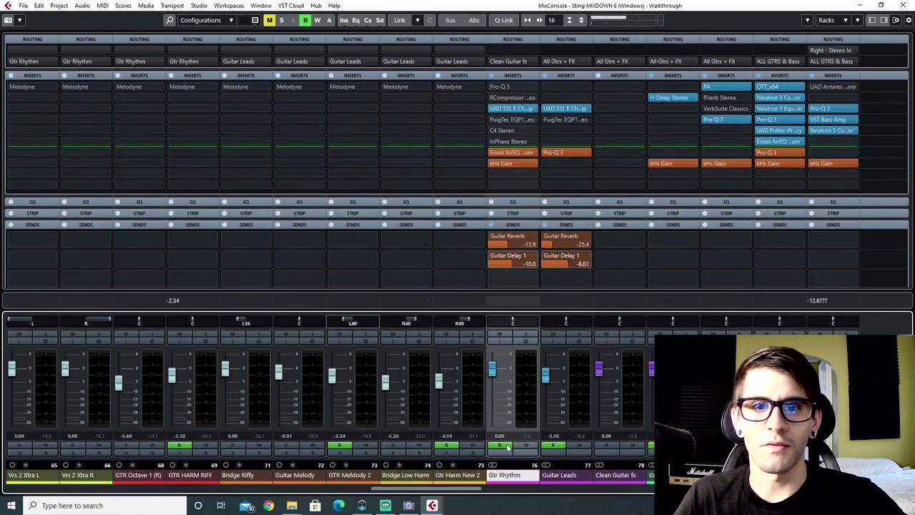
click(507, 110)
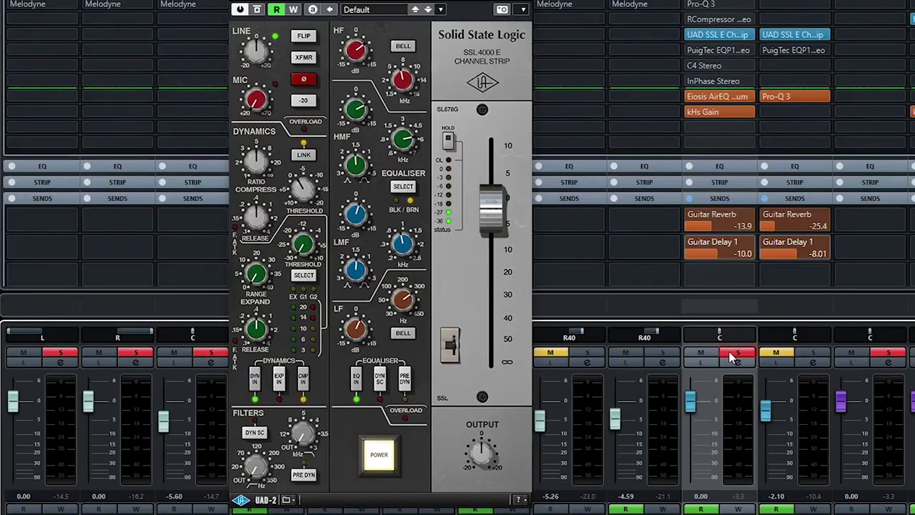
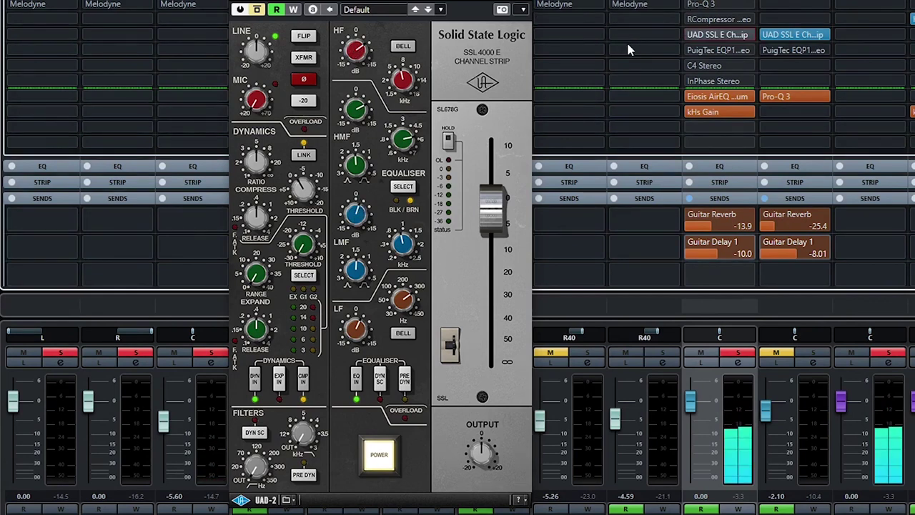
mouse_move(692, 37)
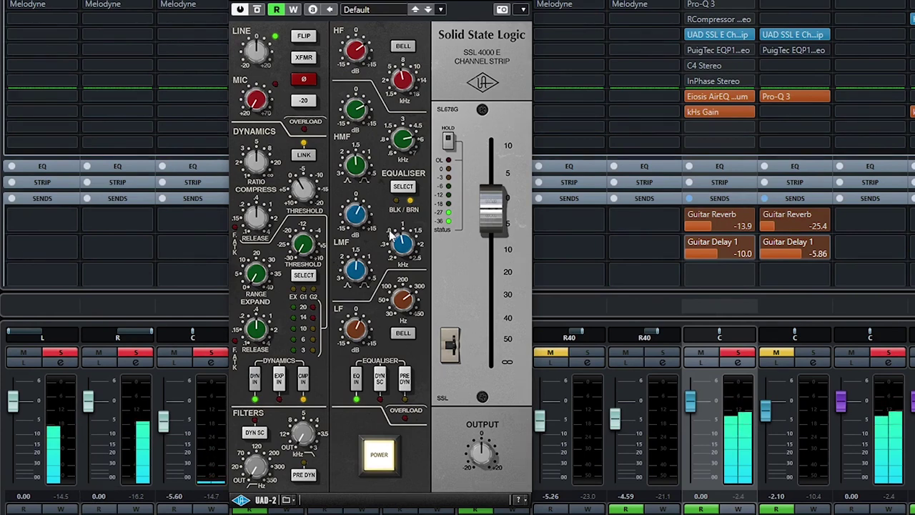
Power the Gtr Rhythm SSL channel strip off and on for comparison, and reopen it to review its dynamics section
click(378, 457)
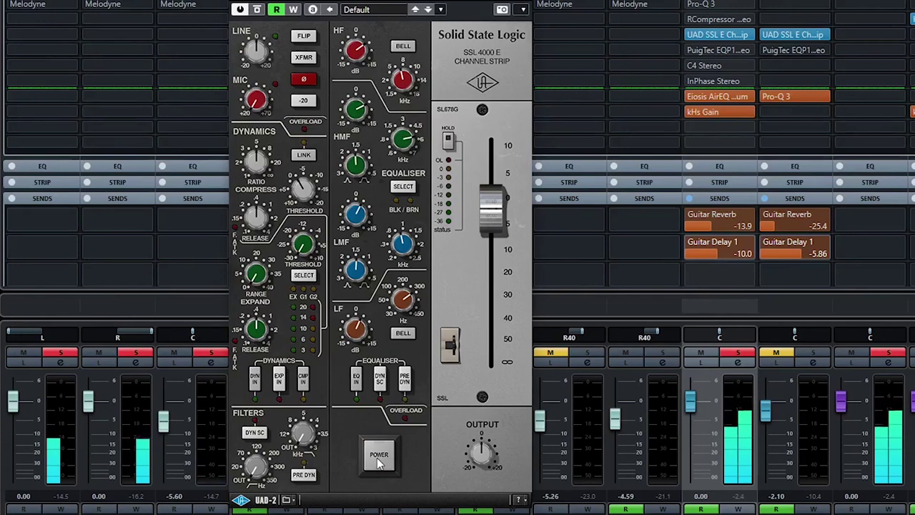
click(379, 457)
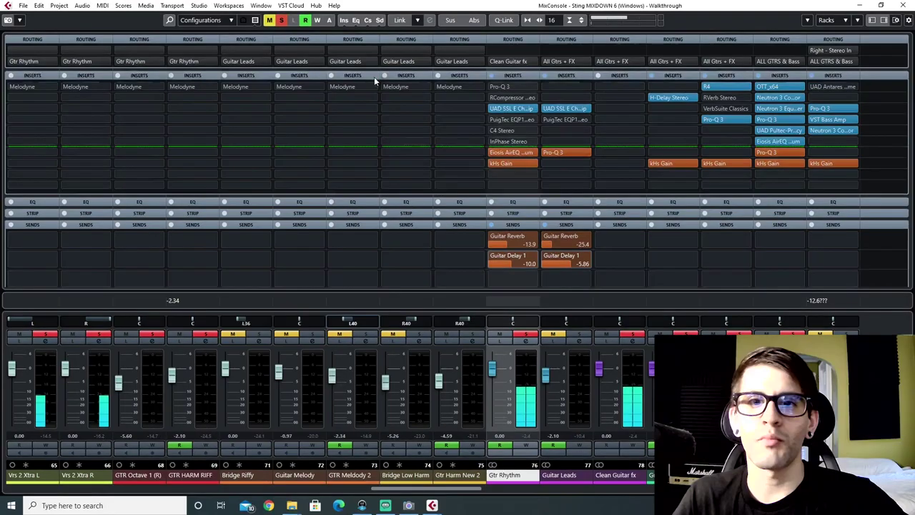
click(502, 109)
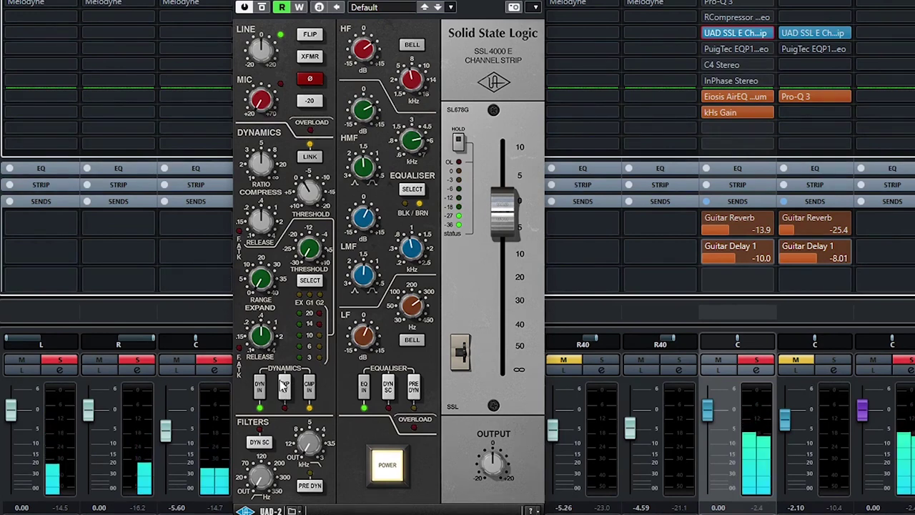
click(308, 387)
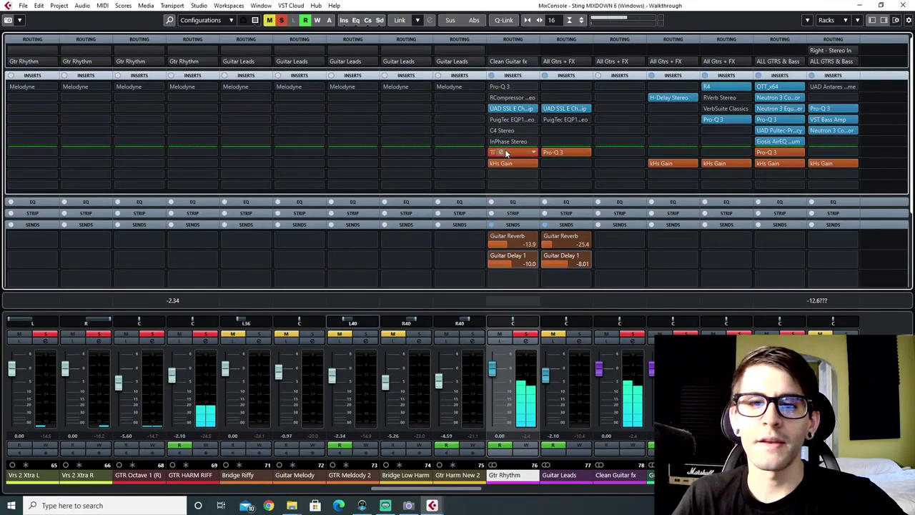
Open Gtr Rhythm's Eiosis AirEQ, exaggerate its active Bell band to +12.0 dB as a demonstration, undo it and close the plug-in
click(504, 149)
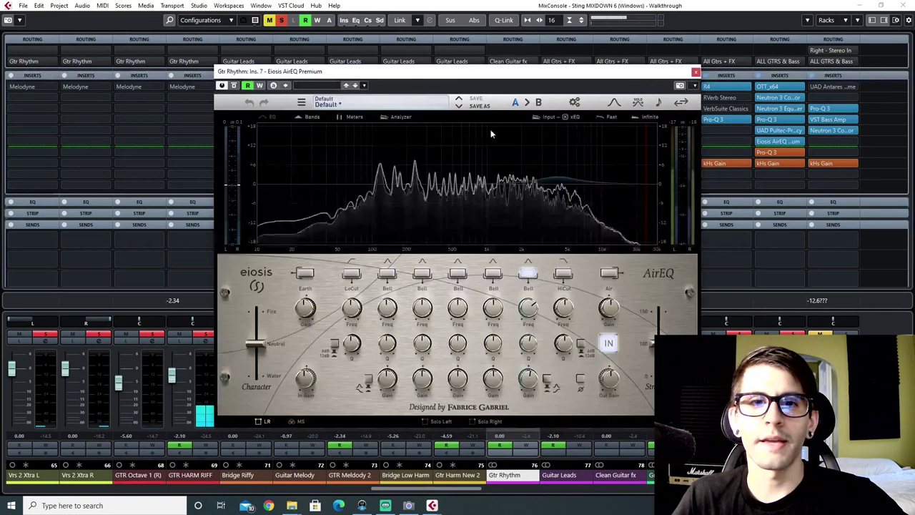
drag(429, 73, 377, 92)
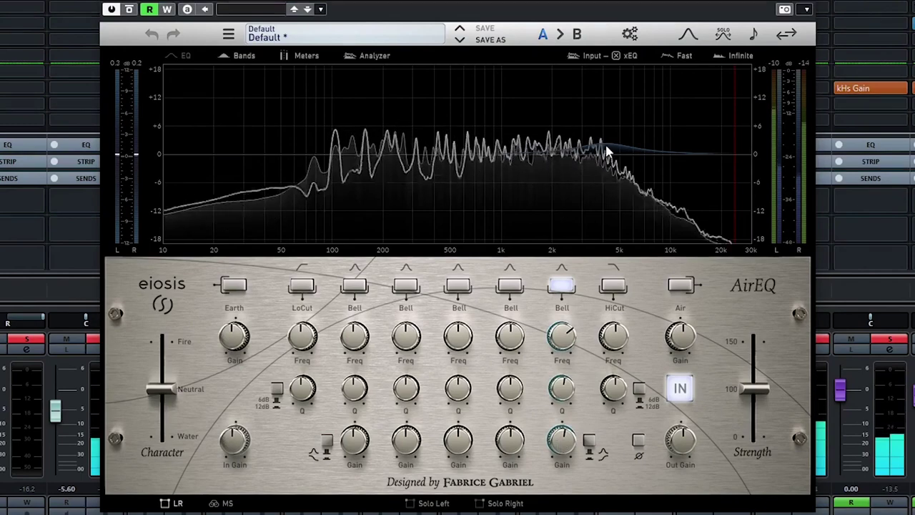
drag(563, 451, 570, 323)
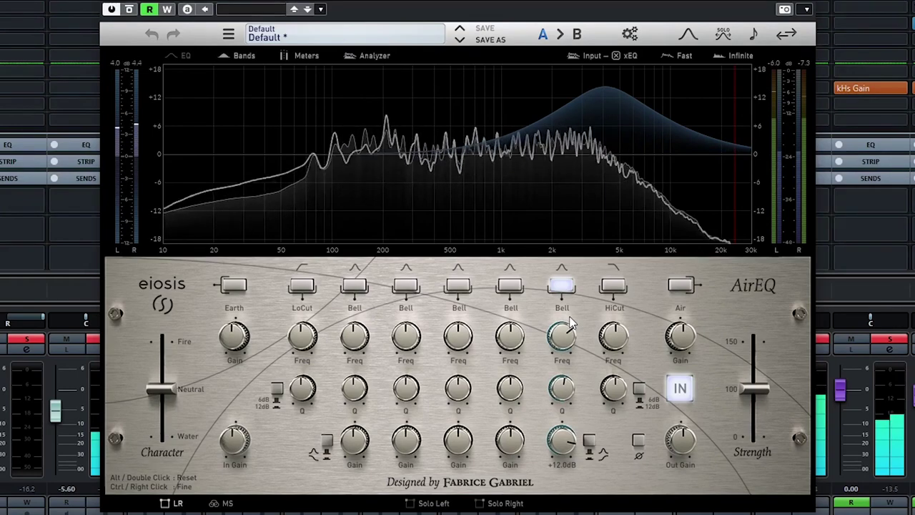
click(152, 34)
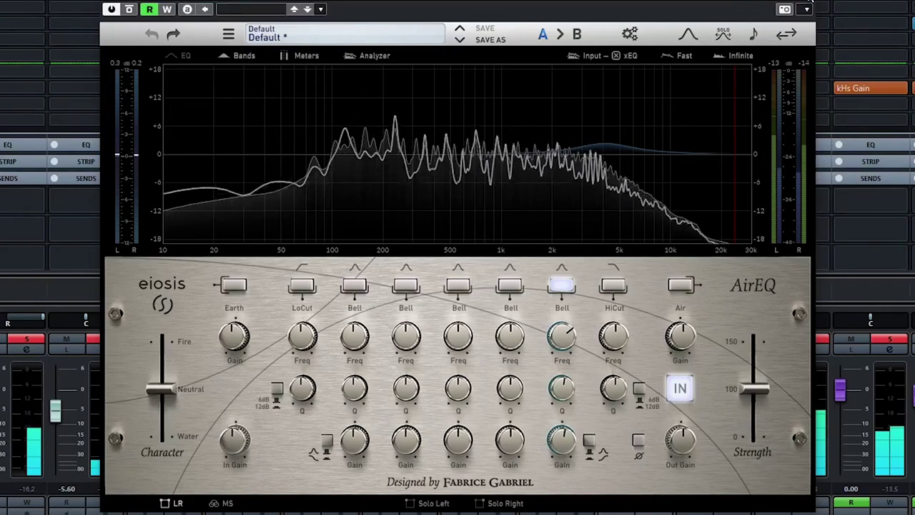
click(809, 1)
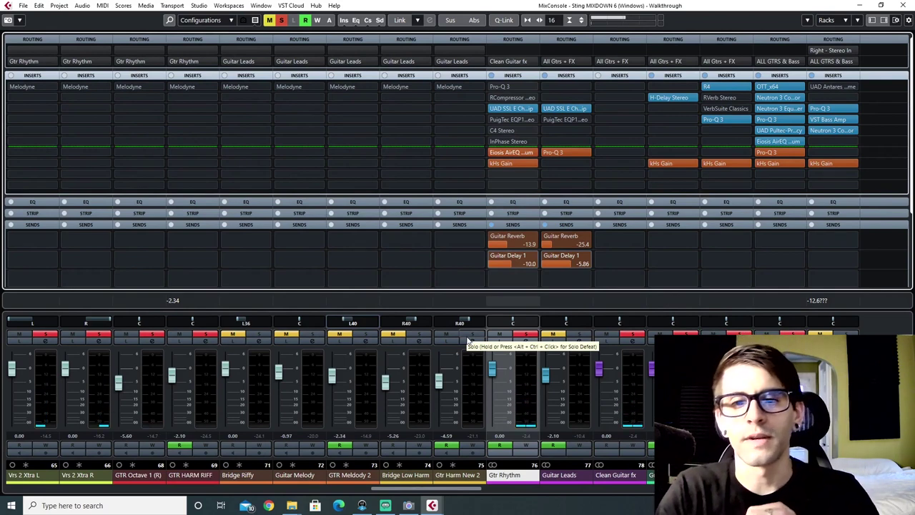
Select the Guitar Leads bus, open its Pro-Q 3 and briefly audition the 2487.1 Hz bell band in isolation
click(554, 330)
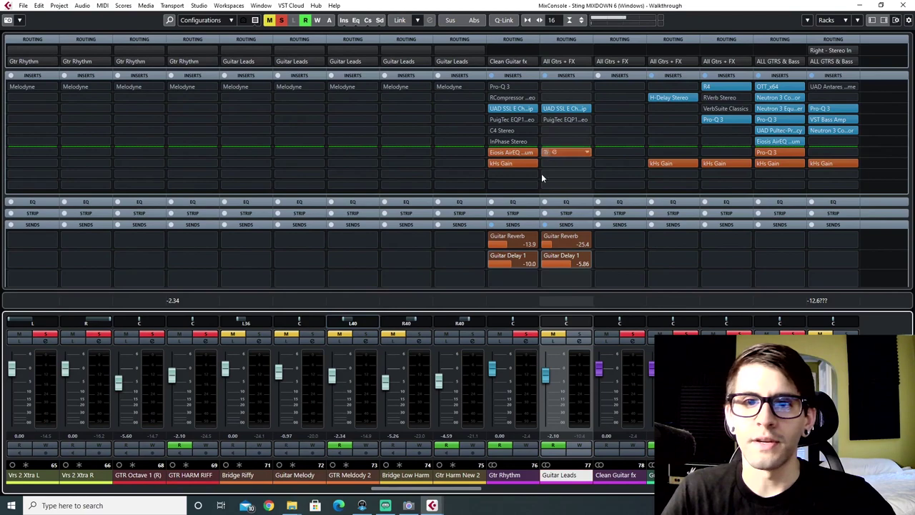
click(553, 151)
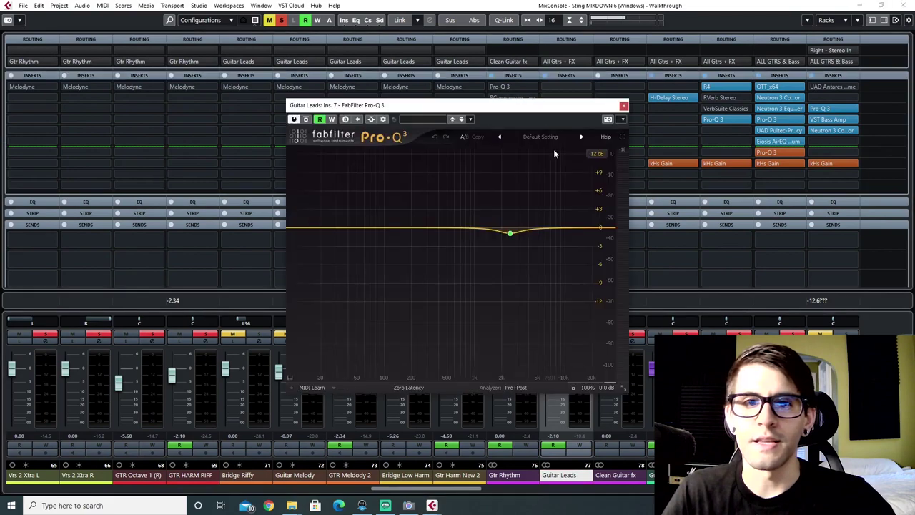
drag(443, 105, 278, 115)
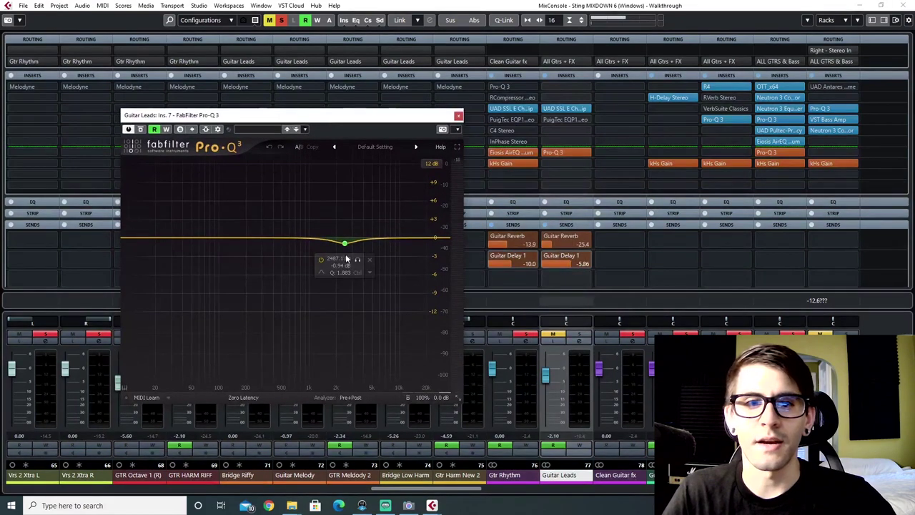
click(357, 259)
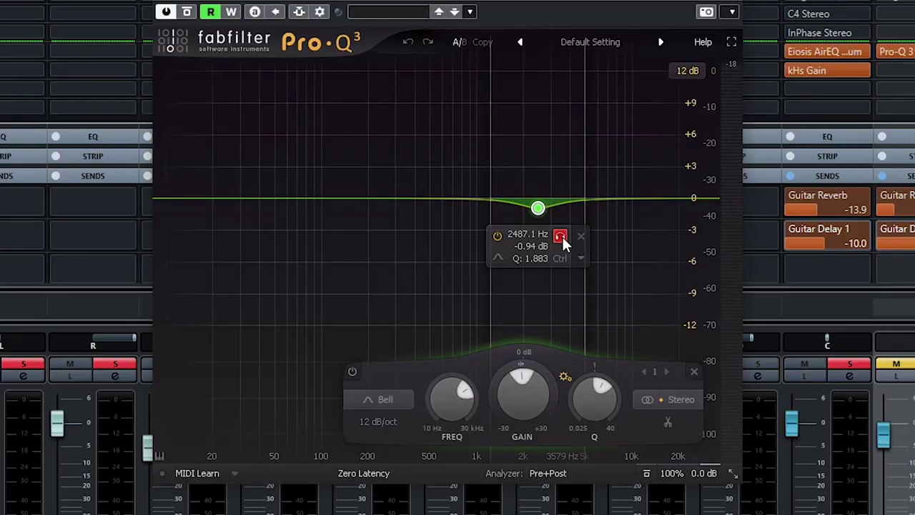
click(563, 236)
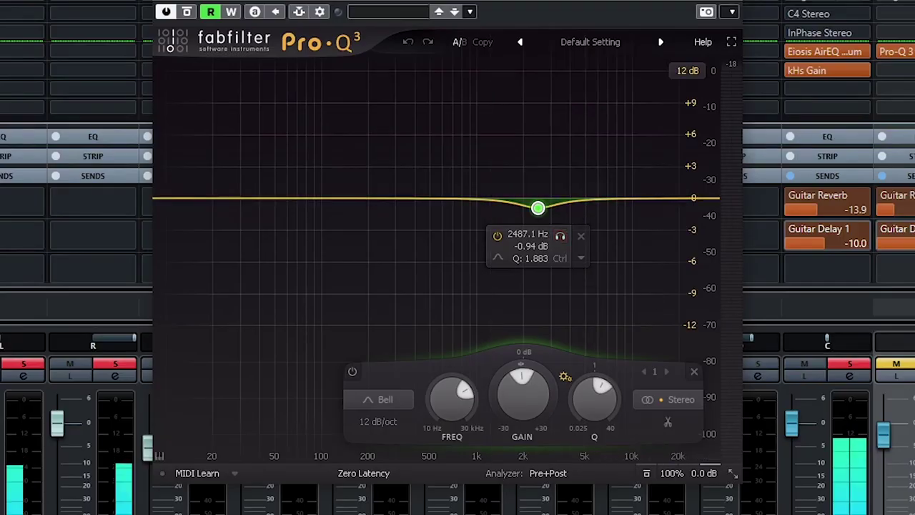
Switch the solo from Gtr Rhythm to the lead guitars, audition the Pro-Q 3 band again, stop playback and clear the solo
click(849, 363)
click(560, 236)
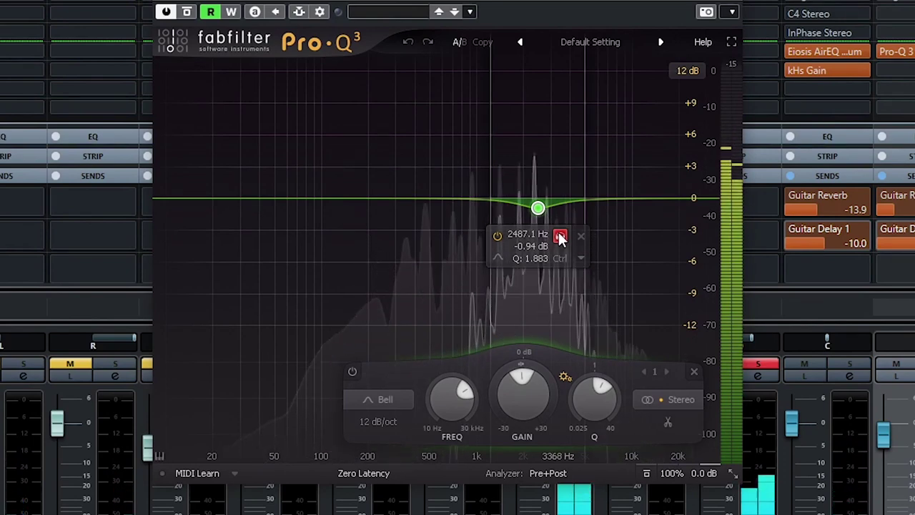
click(560, 236)
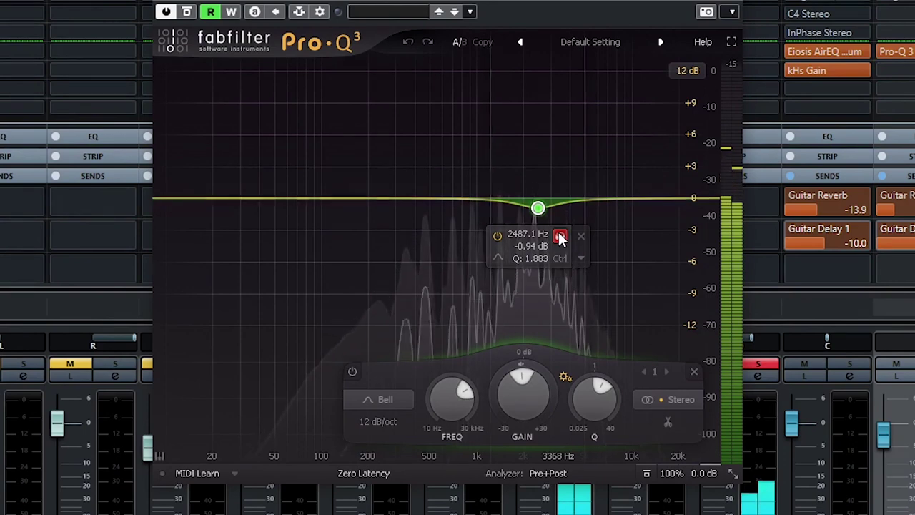
key(space)
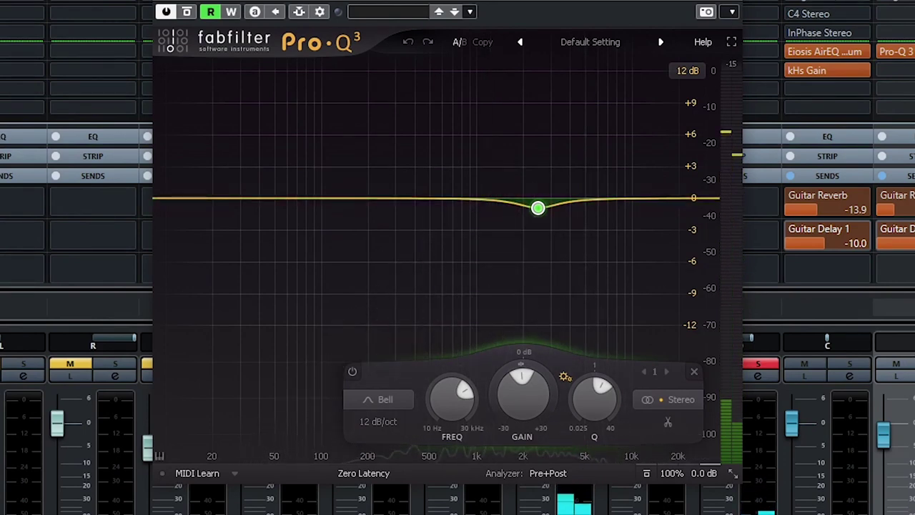
click(759, 363)
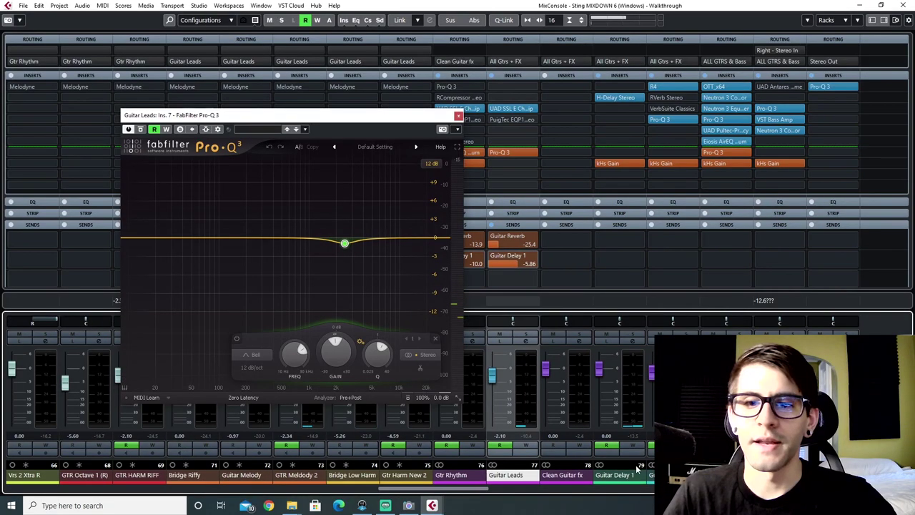
Select the Guitar Delay 1 channel, review its H-Delay Stereo and close the open plug-in windows
click(619, 478)
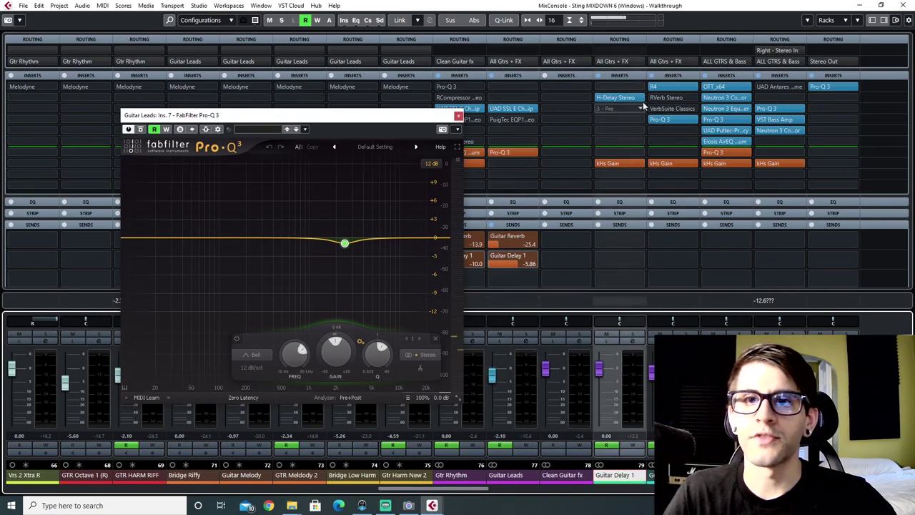
click(609, 97)
click(516, 126)
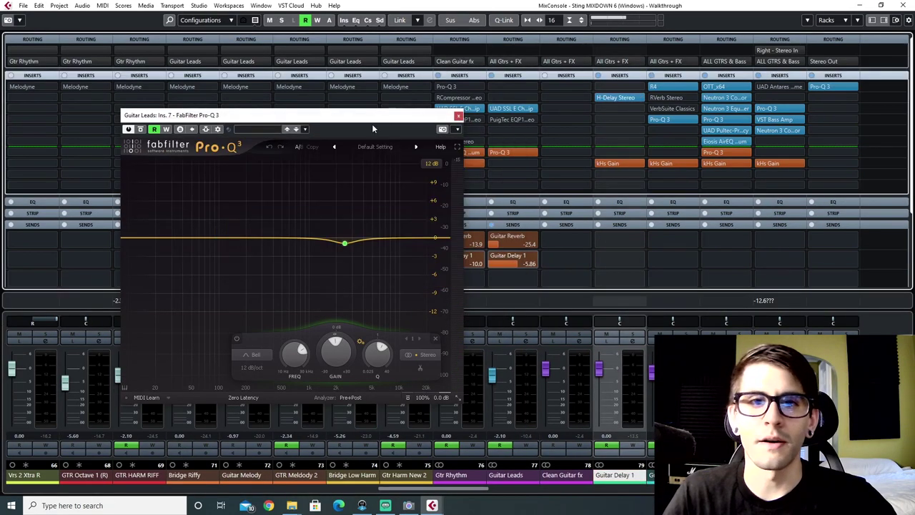
drag(374, 122, 441, 122)
click(526, 117)
Play the song from bar 2 in the project window and compare the mix with Guitar Delay 1 muted and unmuted in the mixer
key(F3)
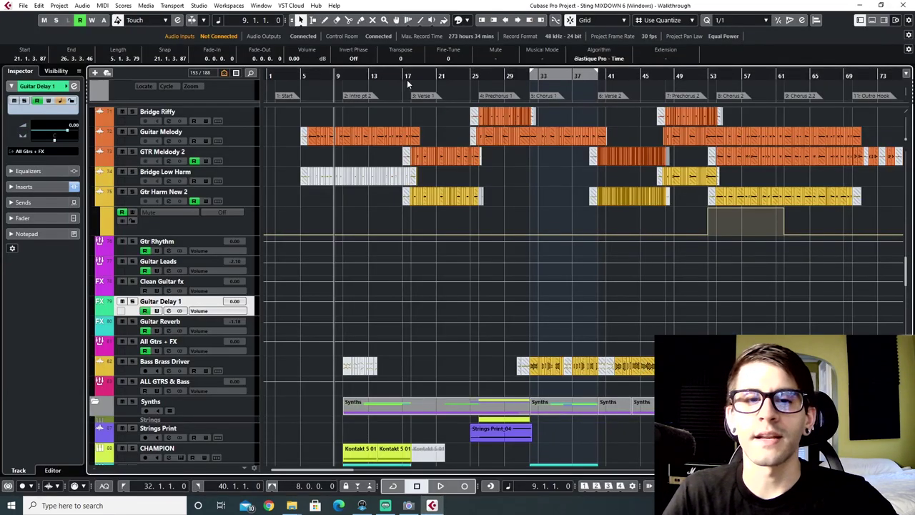
click(336, 75)
click(273, 75)
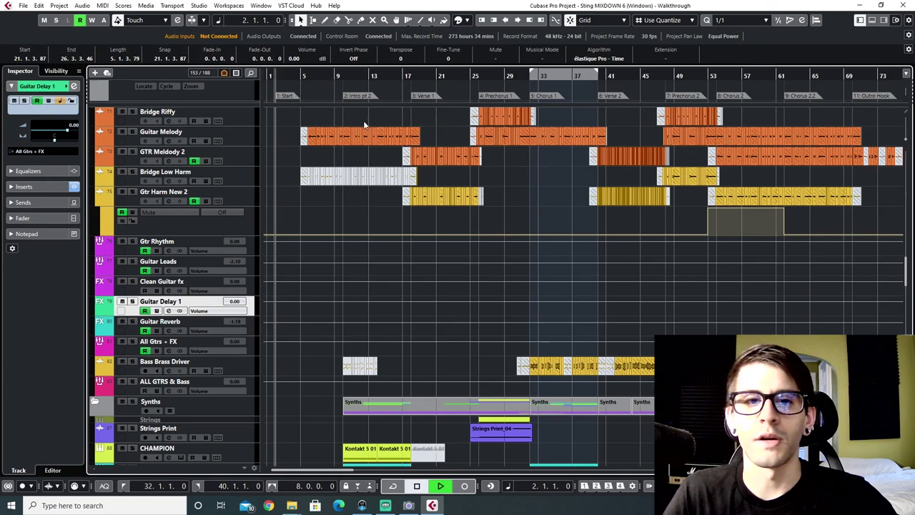
key(F3)
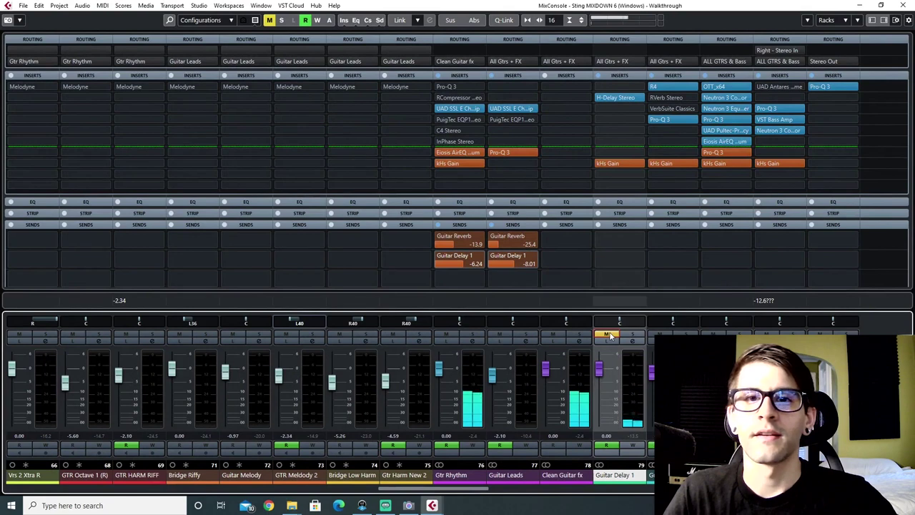
click(608, 335)
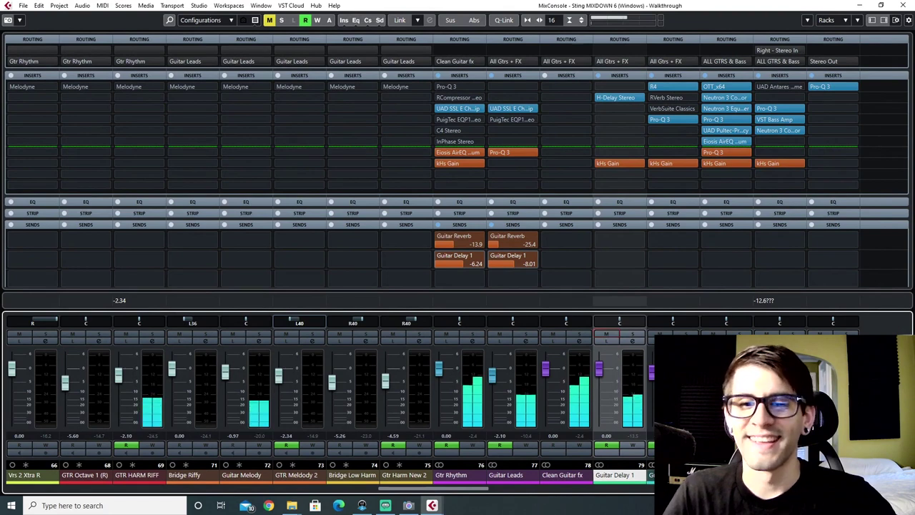
Open the R4 reverb on the Guitar Reverb channel to review its settings, close it and compare the channel muted and unmuted
click(662, 87)
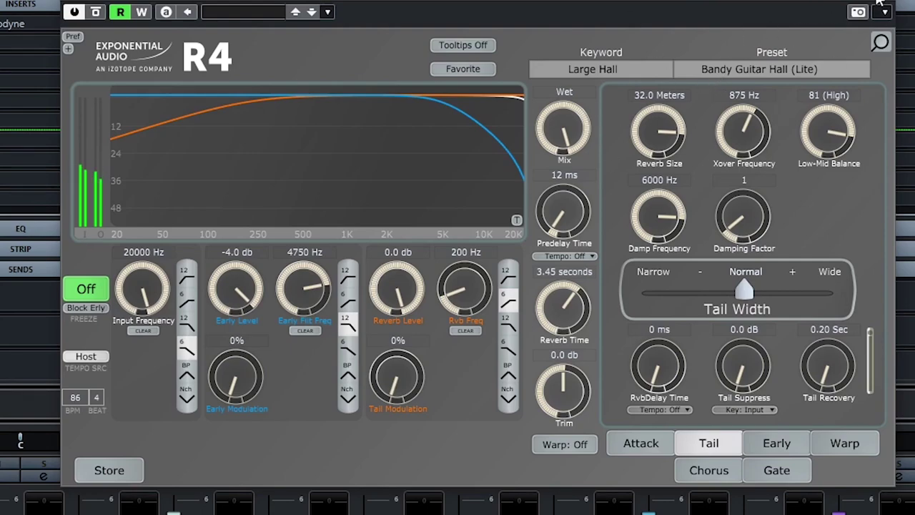
click(878, 1)
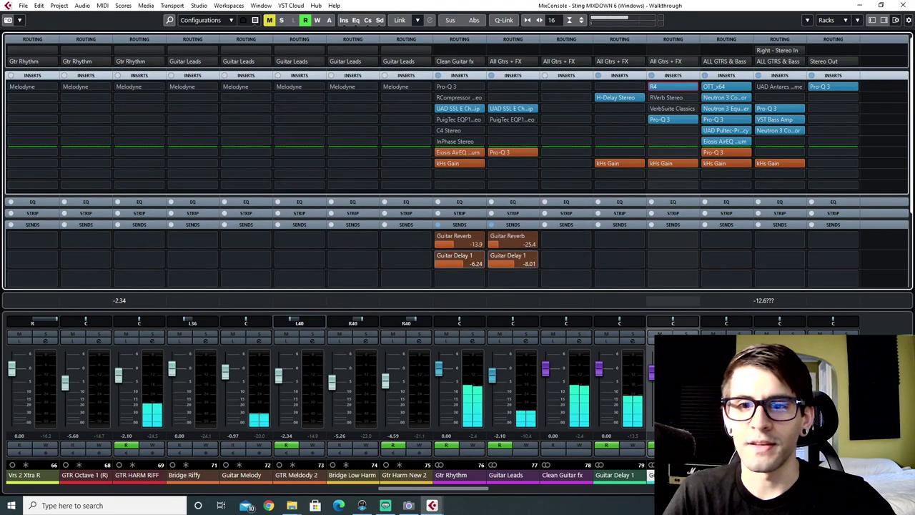
click(660, 333)
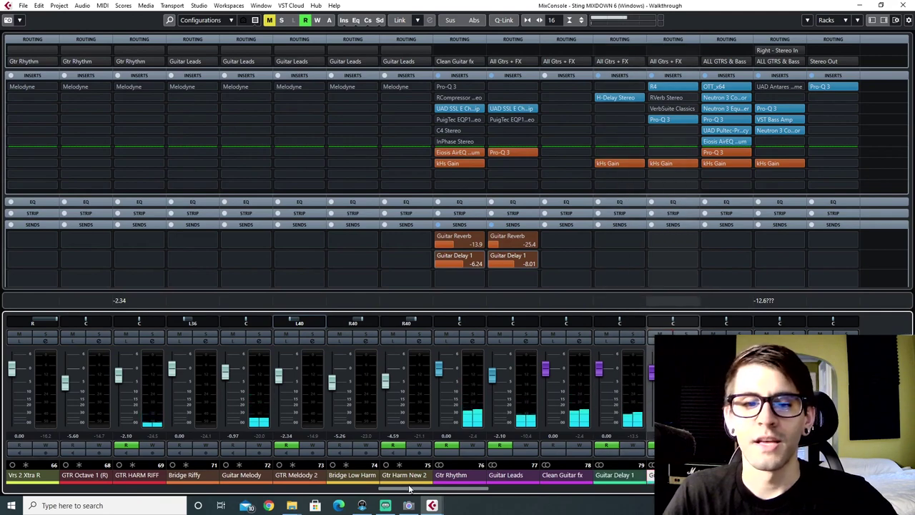
Move on to the All Gtrs + FX bus, selecting it and the neighbouring Bass Brass Driver channel
drag(413, 489, 451, 492)
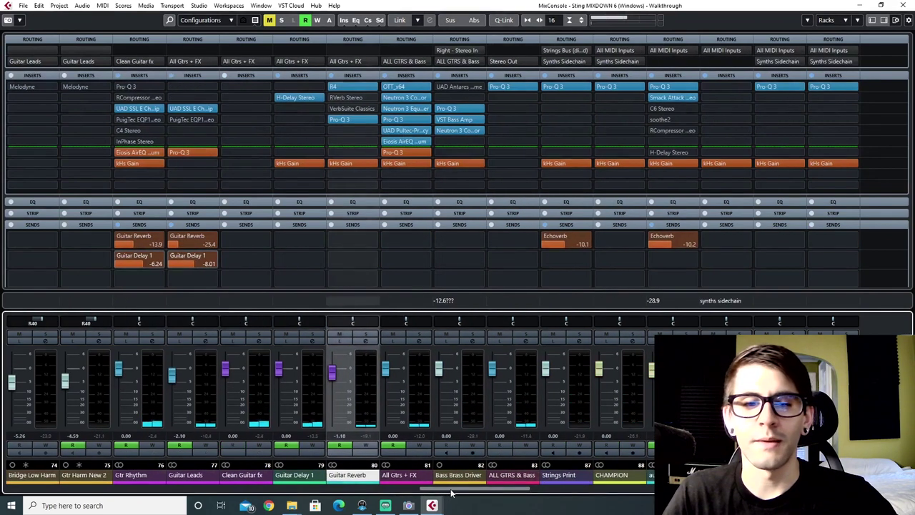
click(398, 476)
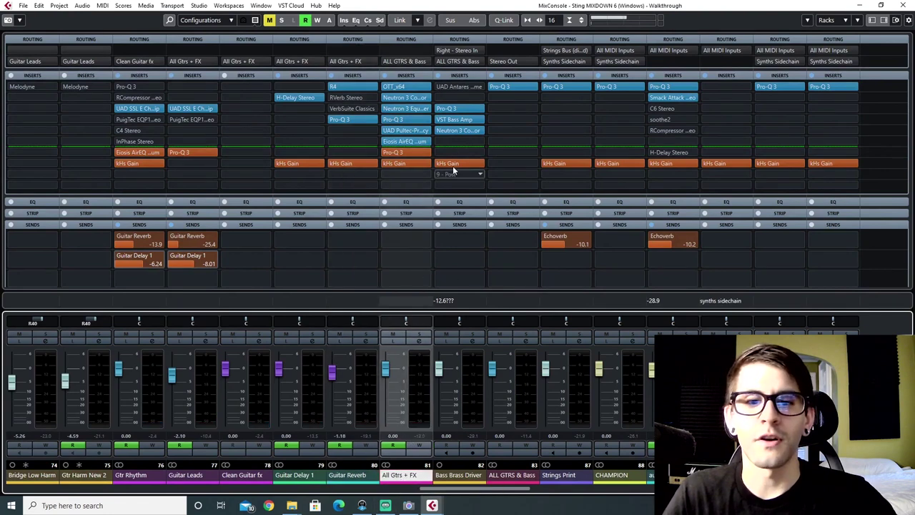
click(461, 476)
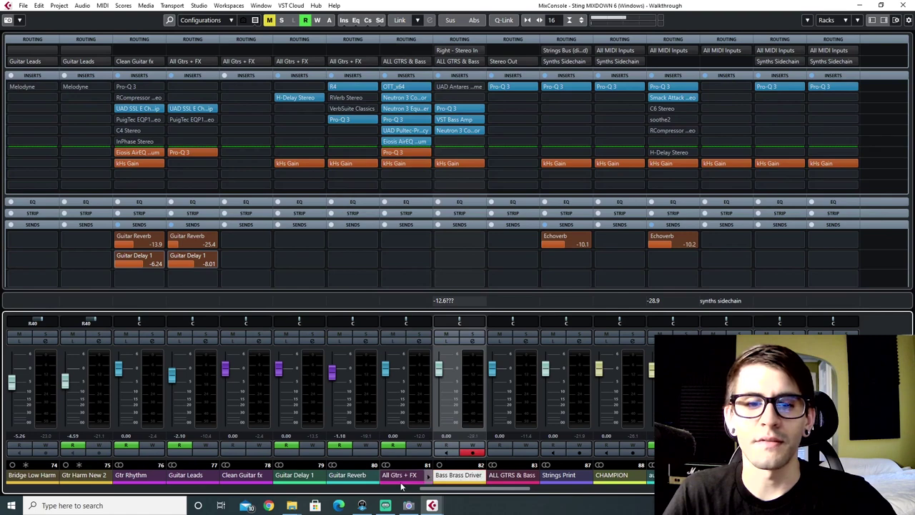
Select the All Gtrs + FX channel and bypass its inserts from OTT down to the lower Pro-Q 3, leaving kHs Gain active
click(401, 479)
click(385, 153)
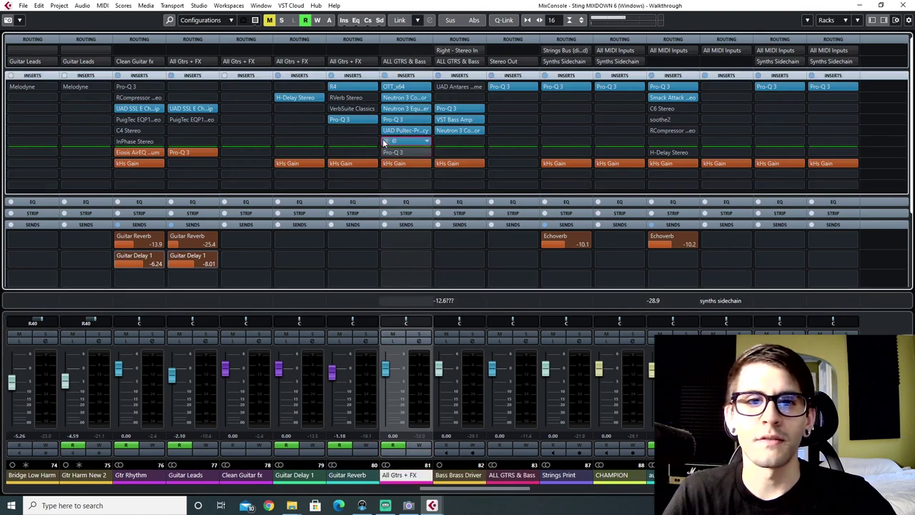
click(384, 141)
click(384, 130)
click(384, 120)
click(384, 86)
click(384, 97)
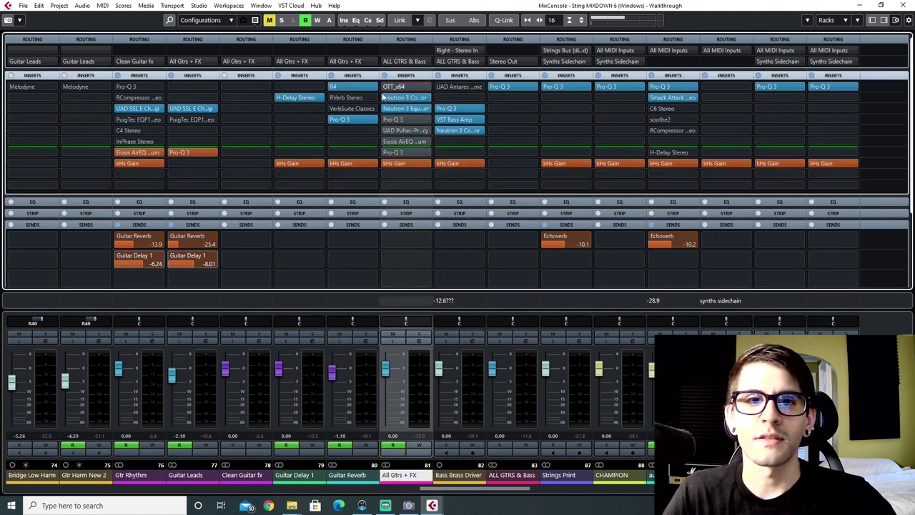
click(386, 109)
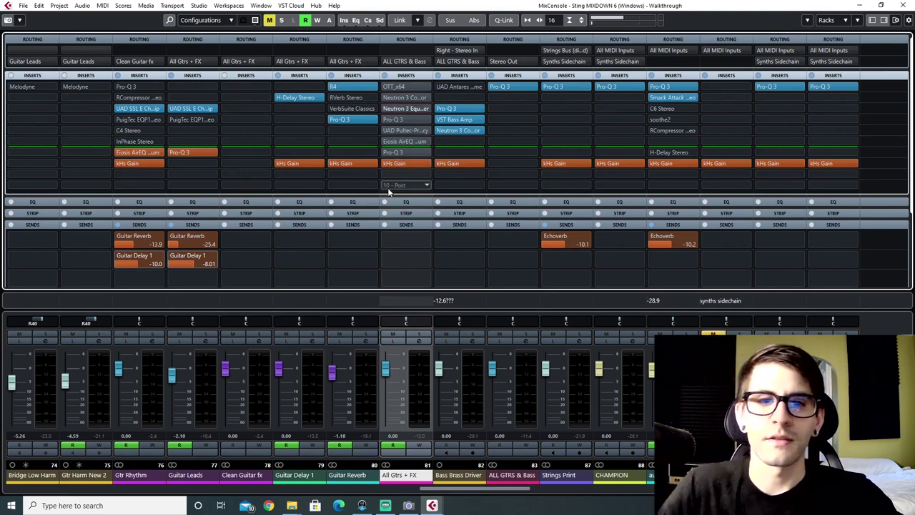
Play the Chorus 1 cycle range from the project window and return to the mixer
key(F3)
key(KP_Divide)
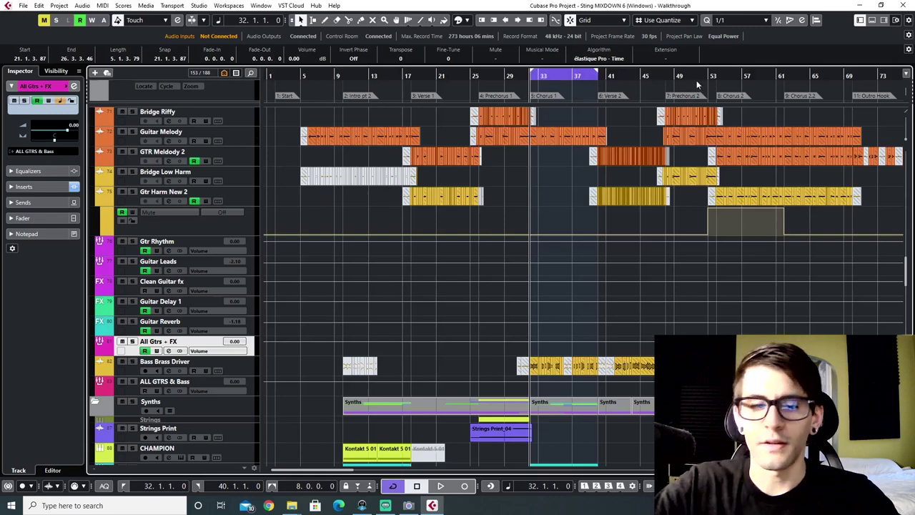
key(space)
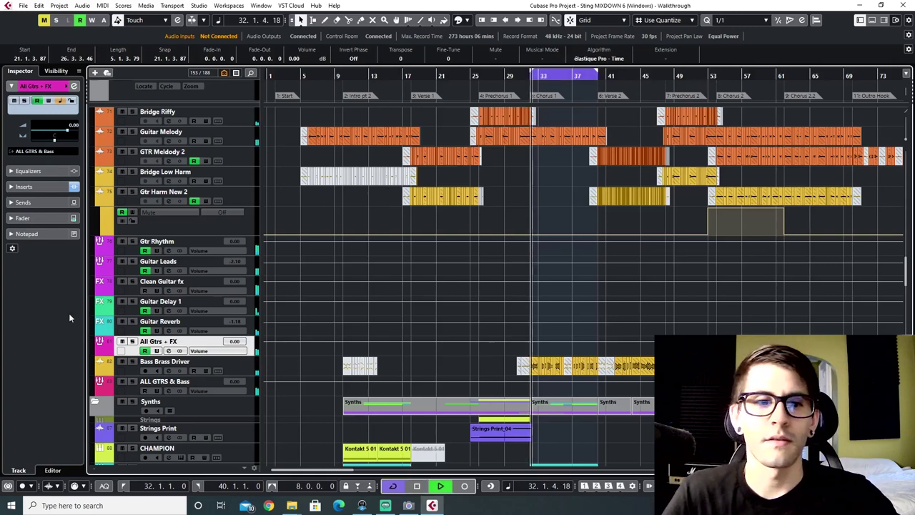
key(F3)
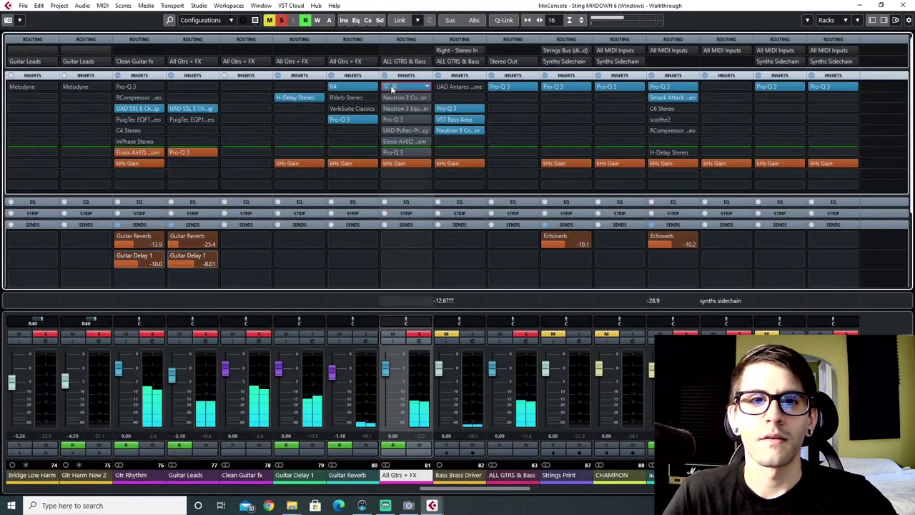
Re-enable OTT and the Neutron 3 Compressor on All Gtrs + FX, reviewing each plug-in's settings before closing it
click(400, 86)
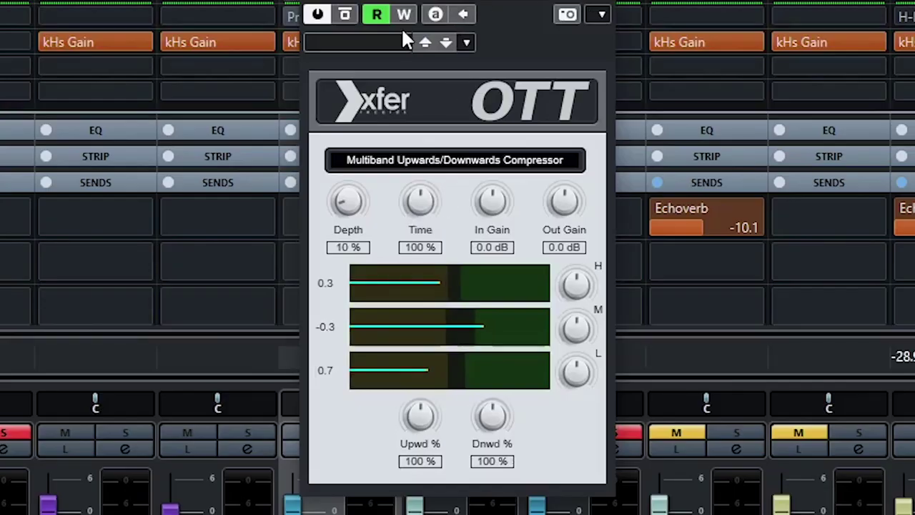
click(600, 1)
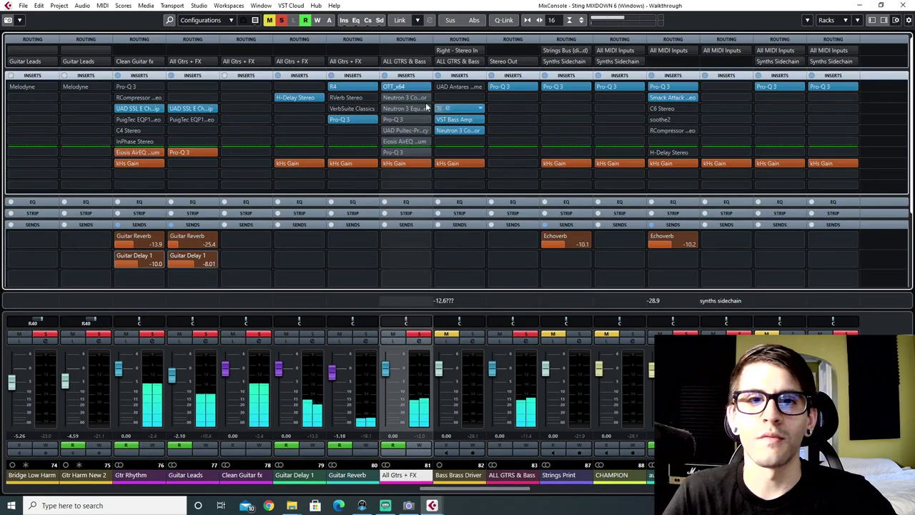
click(386, 97)
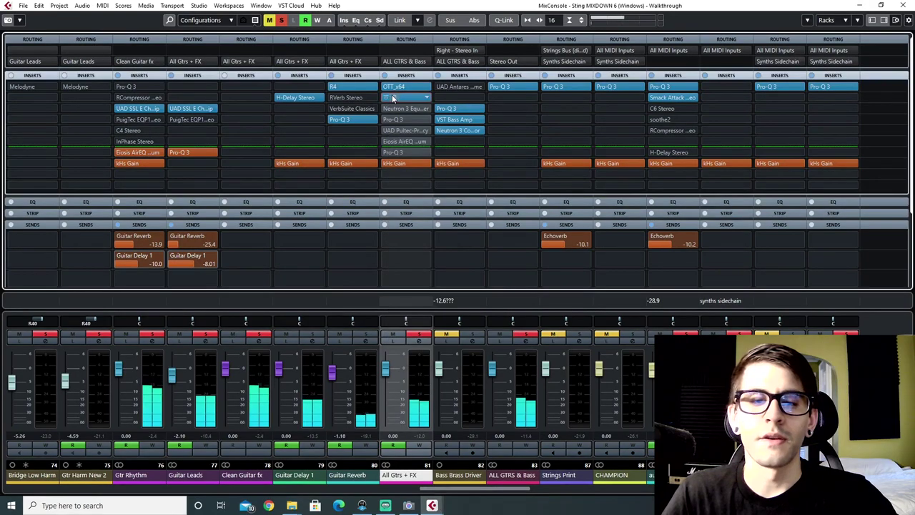
click(392, 98)
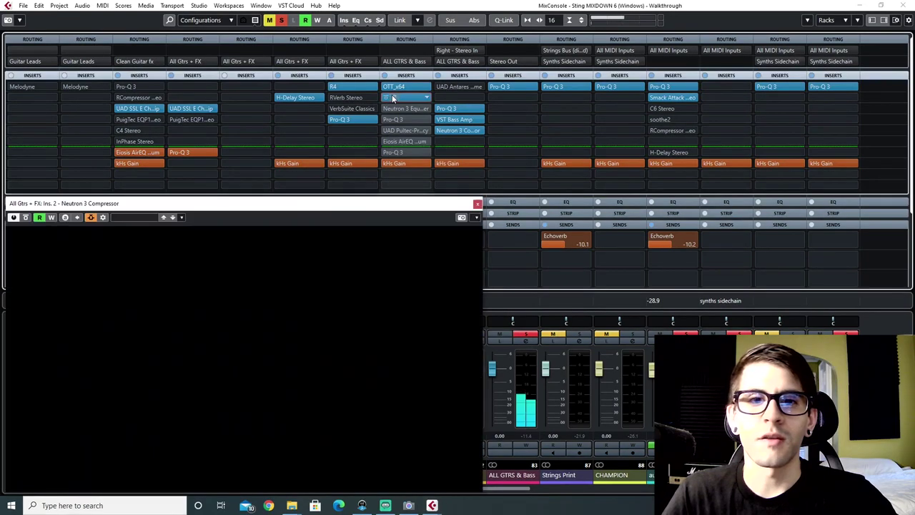
drag(287, 213, 481, 133)
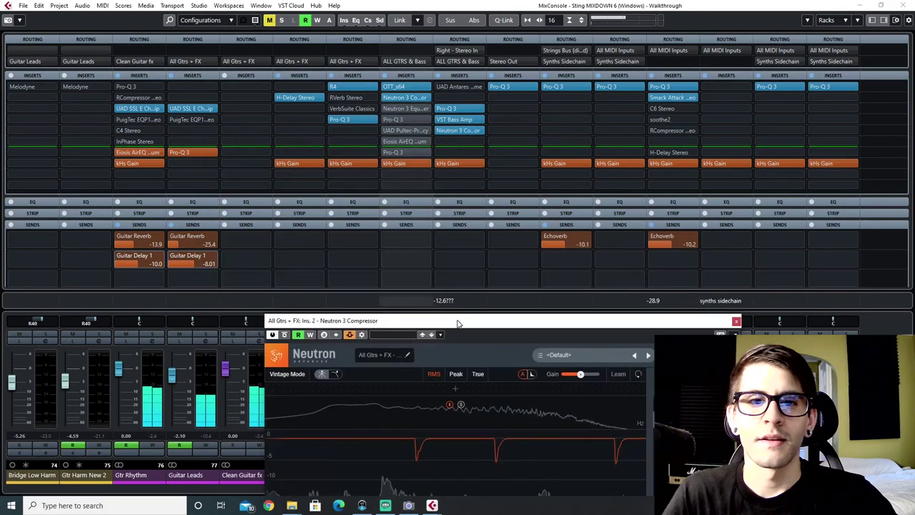
drag(456, 321, 412, 130)
click(706, 130)
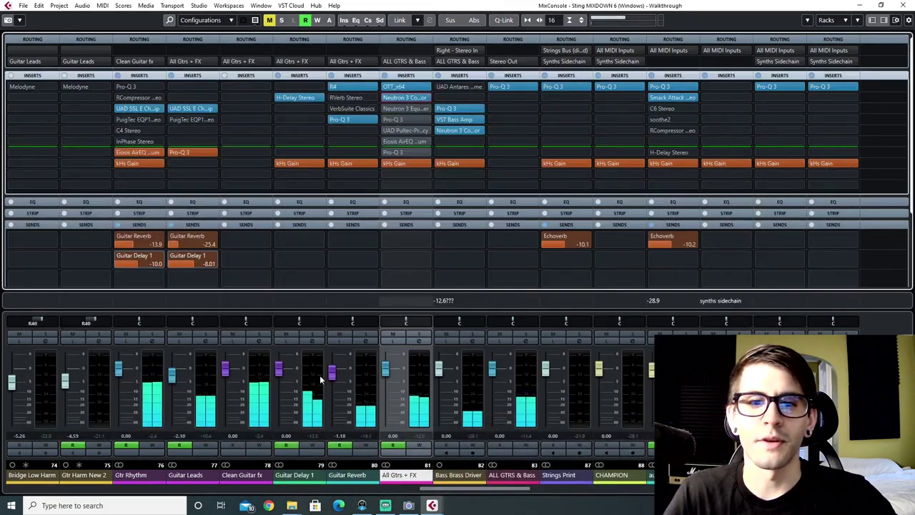
Solo All Gtrs + FX, re-enable and review its Neutron 3 Equalizer, and clear all solos
click(414, 334)
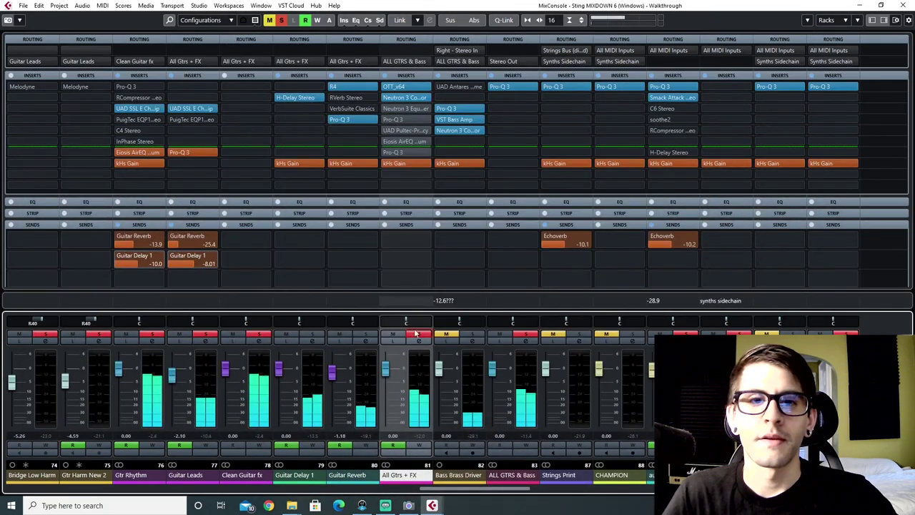
click(394, 108)
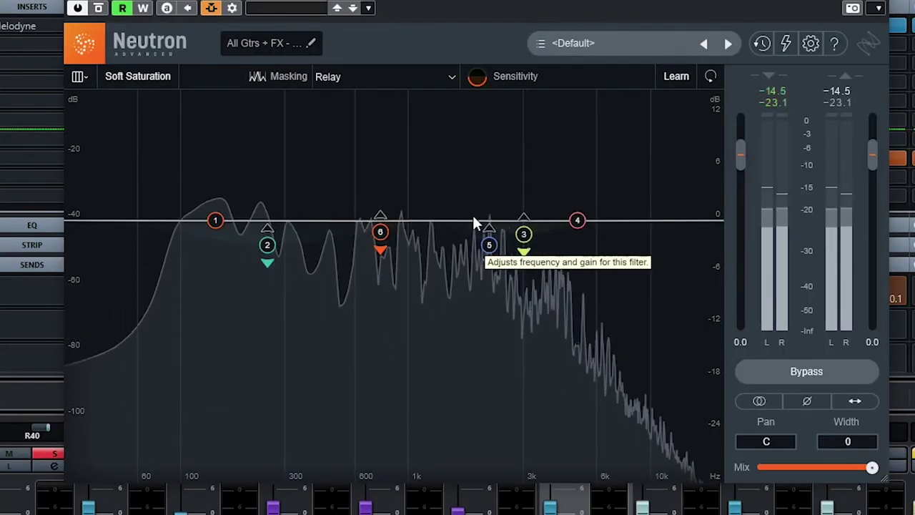
click(488, 245)
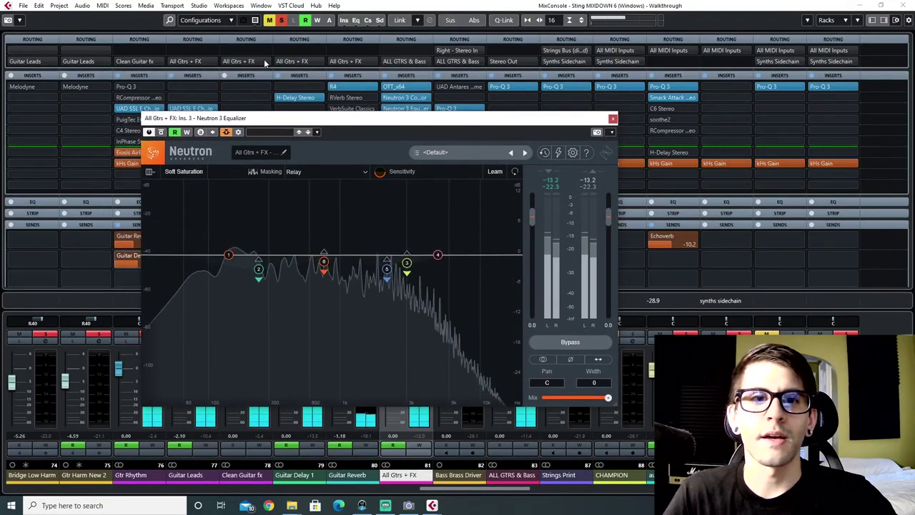
drag(293, 117, 312, 163)
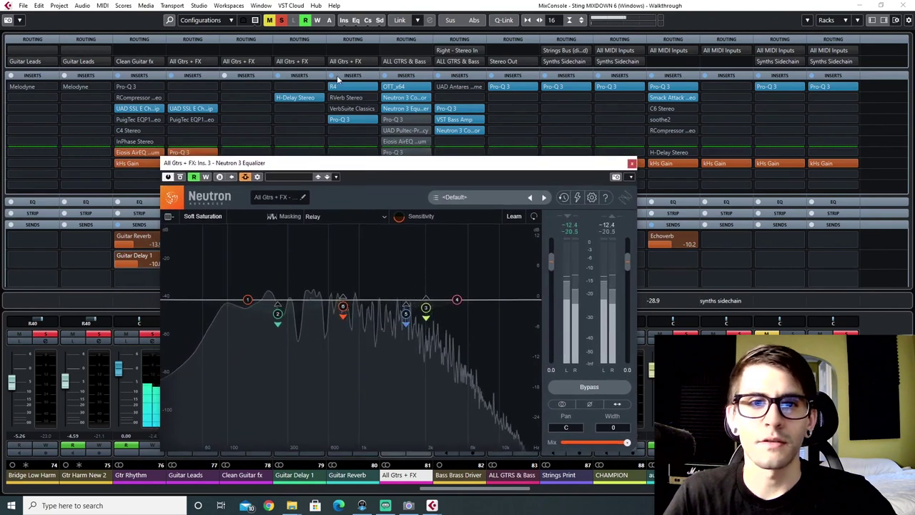
click(283, 22)
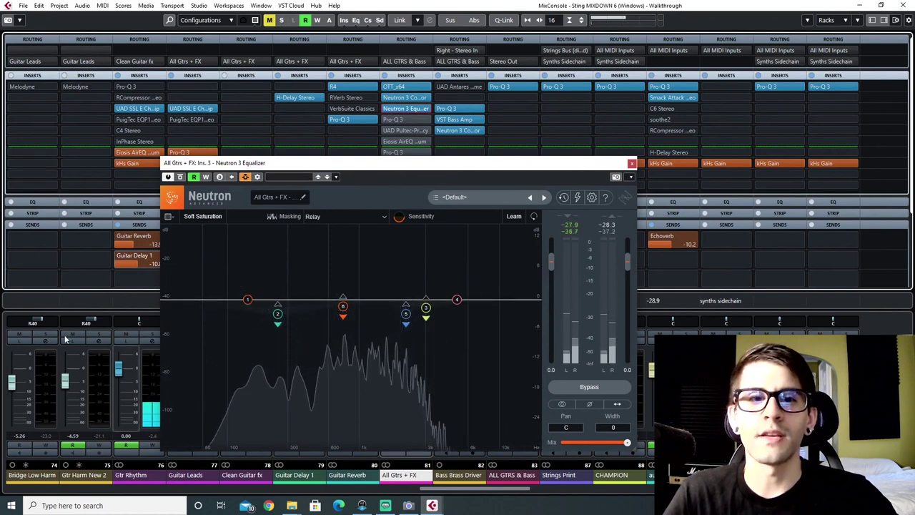
Inspect the dynamic and sidechain settings of Neutron 3 Equalizer band 5 and check the Masking source list
click(406, 313)
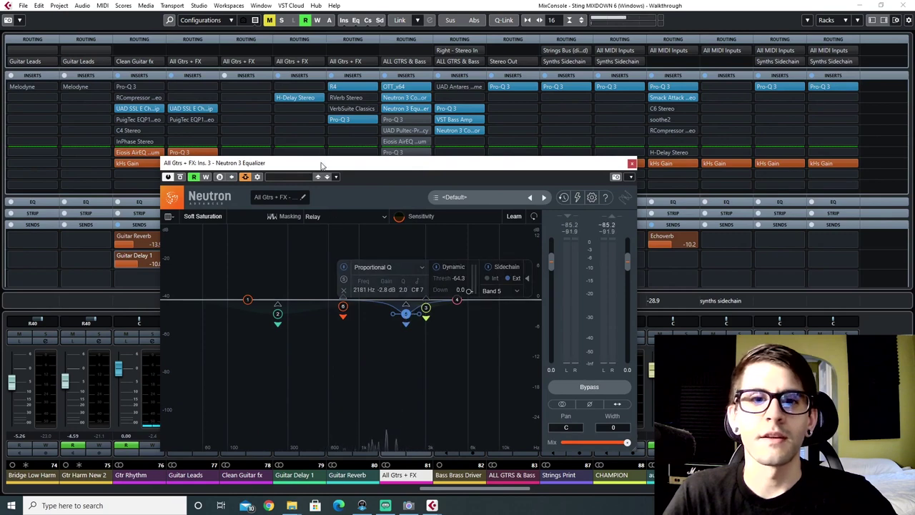
drag(322, 165, 323, 135)
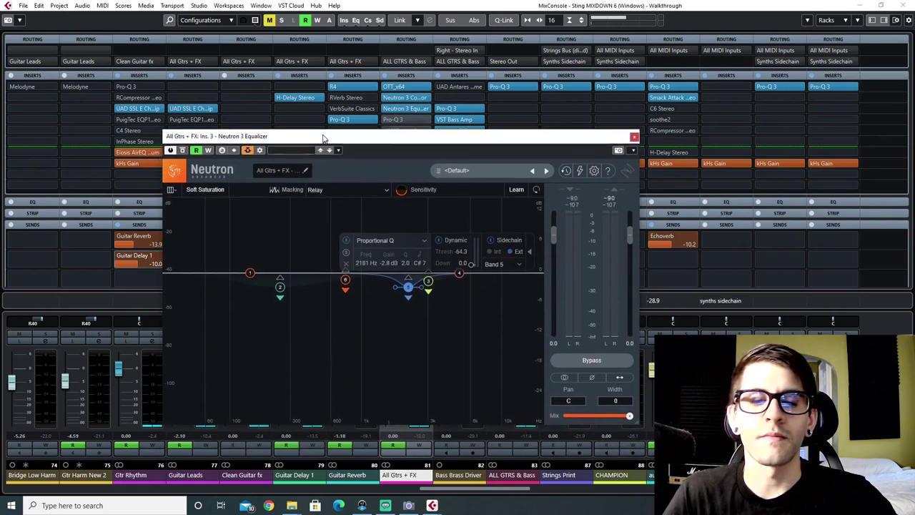
click(332, 185)
click(321, 188)
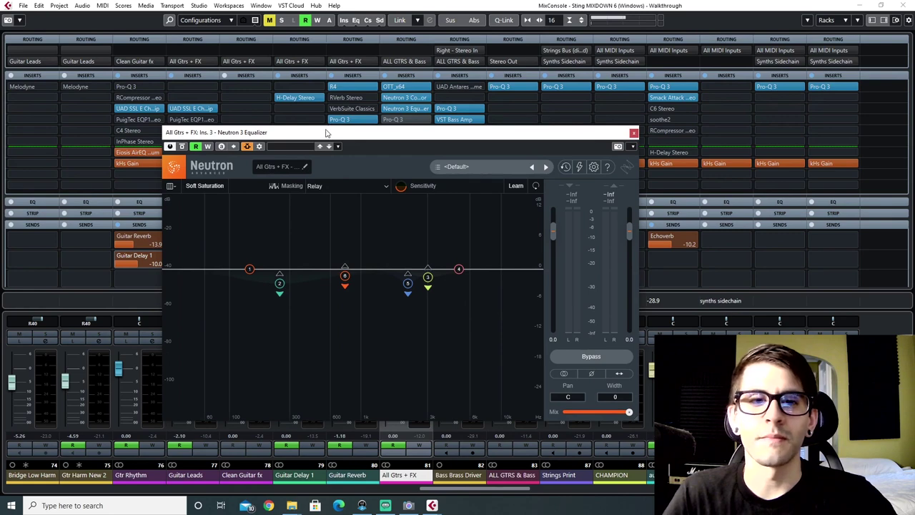
drag(325, 132, 328, 179)
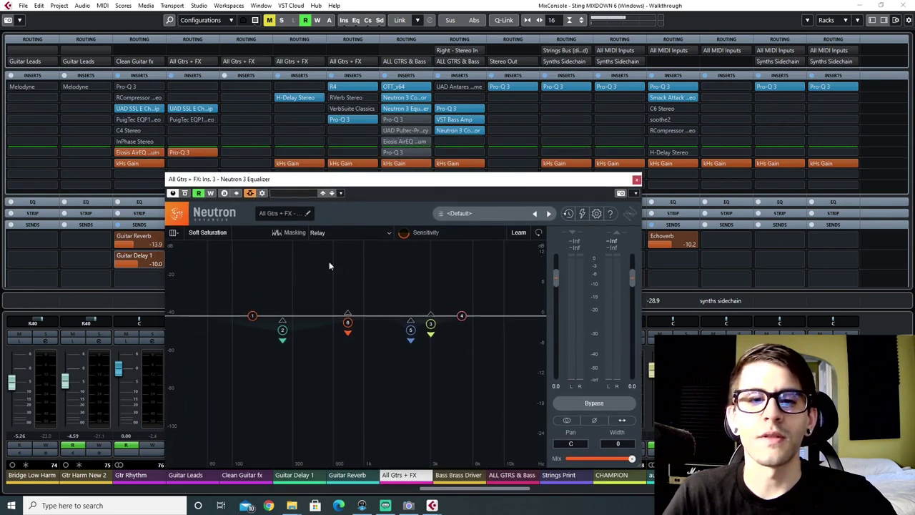
drag(413, 174, 409, 178)
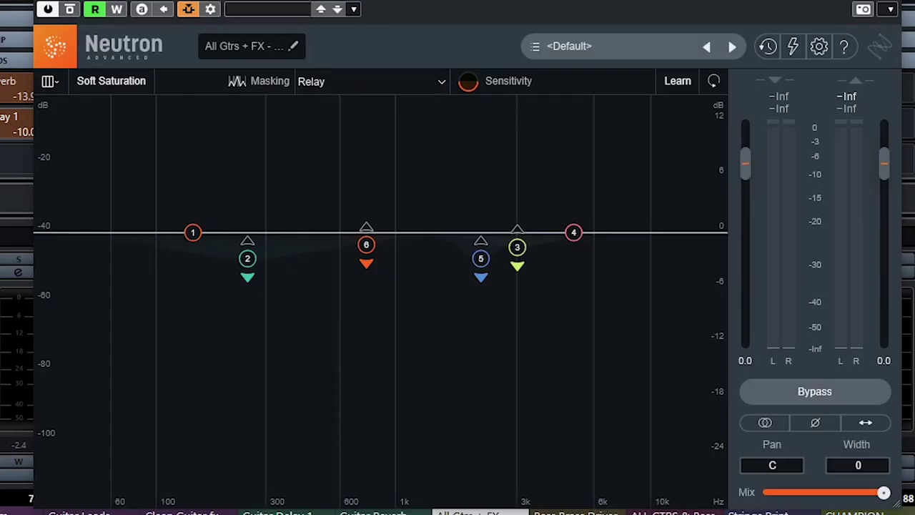
Resume playback to watch the Neutron 3 Equalizer's dynamic bands react and close the plug-in
key(space)
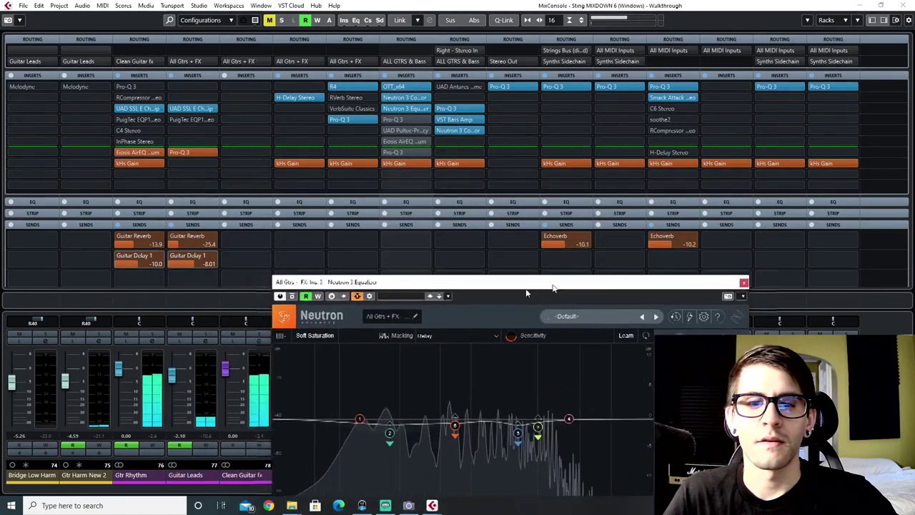
drag(498, 290, 365, 96)
drag(277, 90, 293, 118)
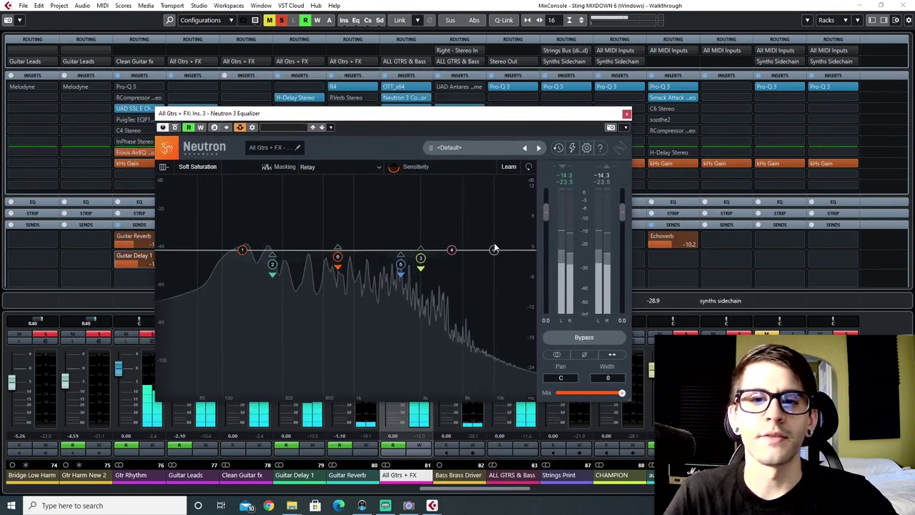
click(625, 113)
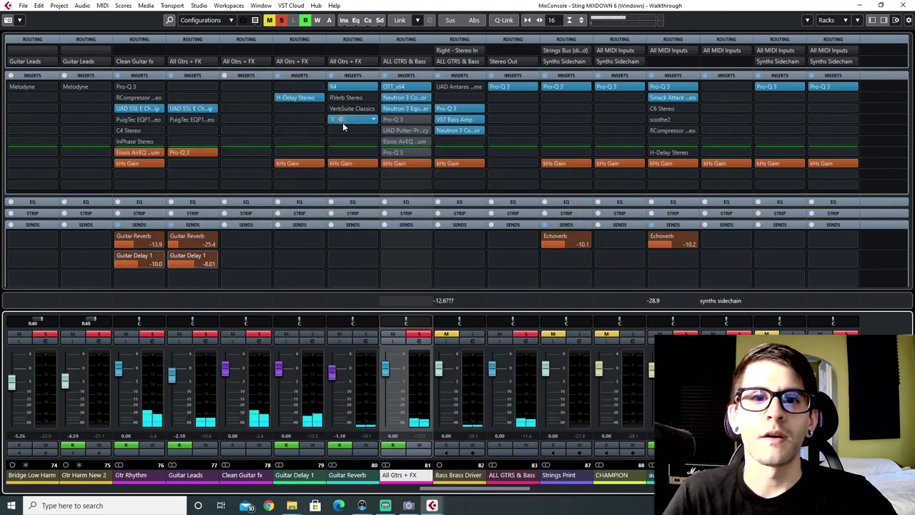
Open the insert 4 Pro-Q 3 on All Gtrs + FX and audition its 462.27 Hz mid band in isolation
click(394, 118)
drag(426, 107, 358, 111)
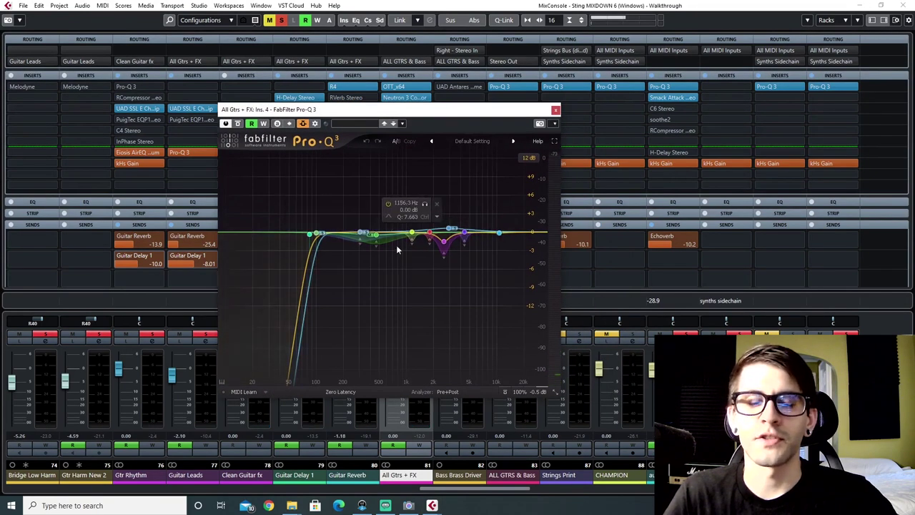
click(376, 237)
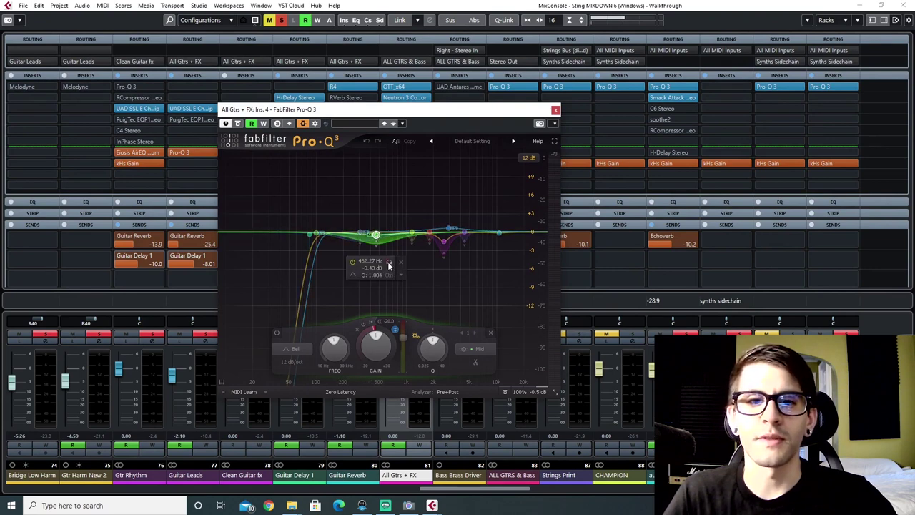
click(388, 262)
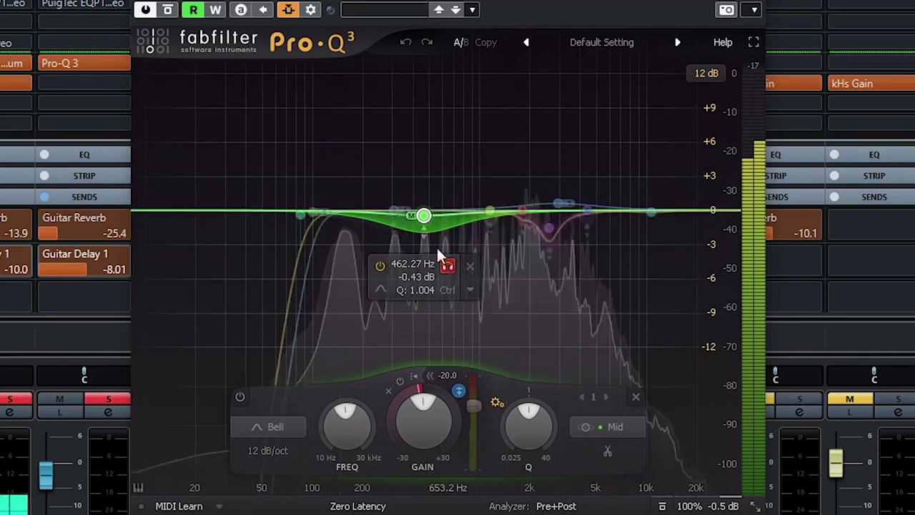
Select the 305.96 Hz side band in Pro-Q 3, audition it in isolation and return to the full signal
click(393, 210)
click(394, 211)
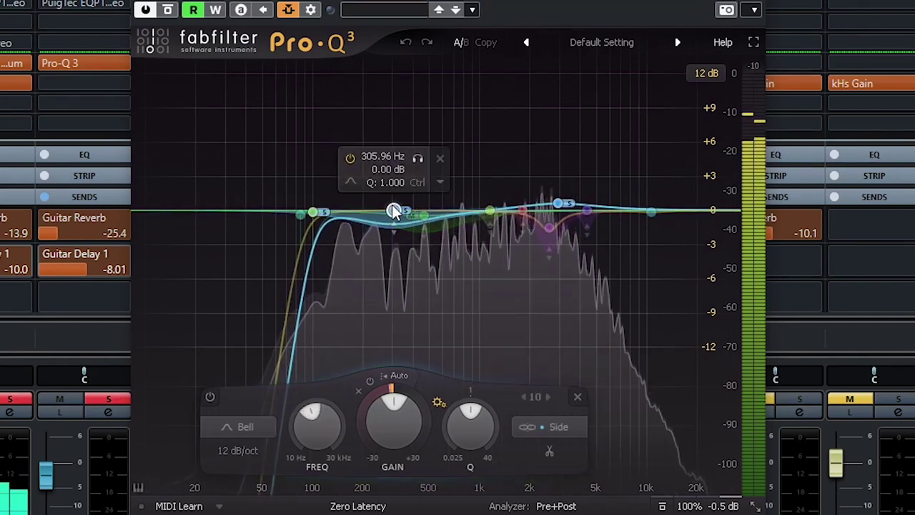
click(417, 158)
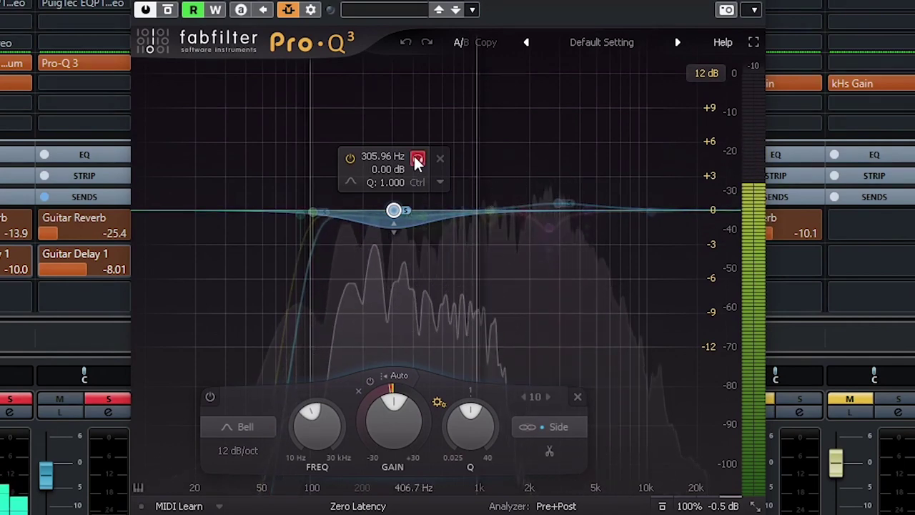
click(417, 157)
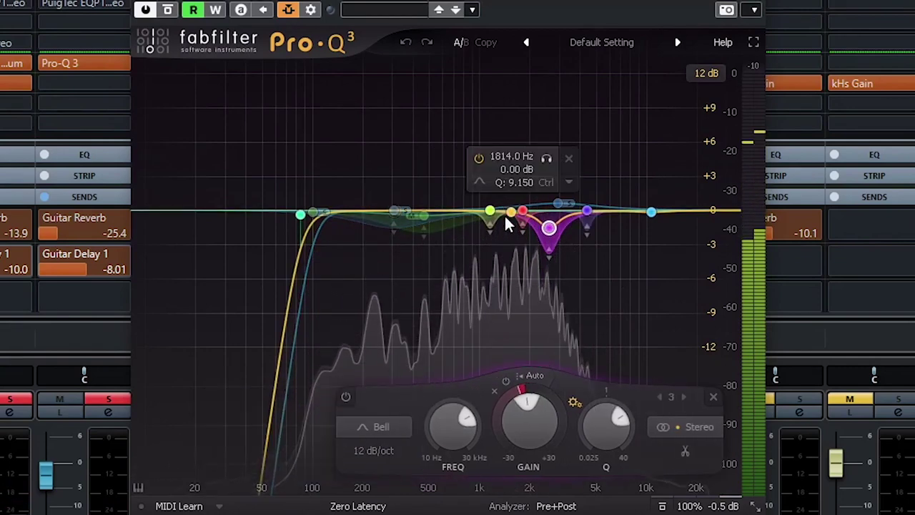
Audition the 1156.3 Hz and 1814.0 Hz bands of Pro-Q 3 in isolation and select the 2609.6 Hz band
click(490, 211)
click(513, 158)
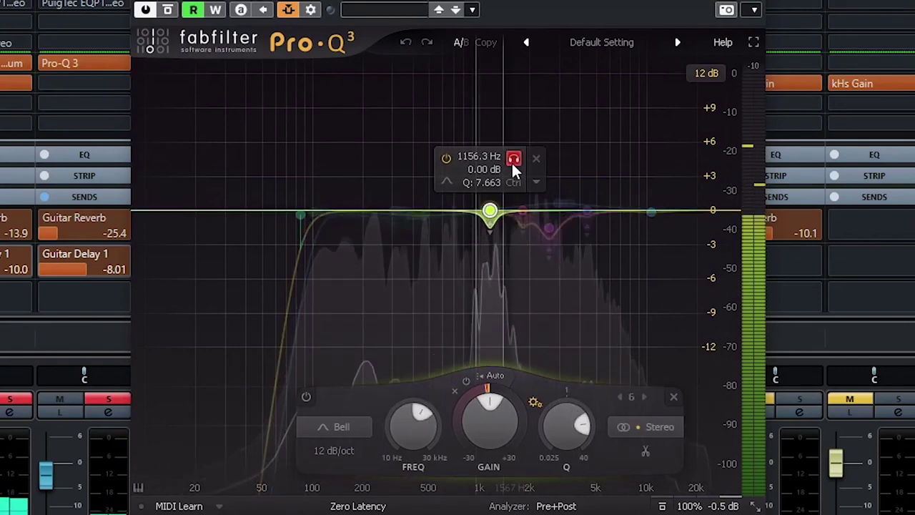
click(523, 211)
click(546, 158)
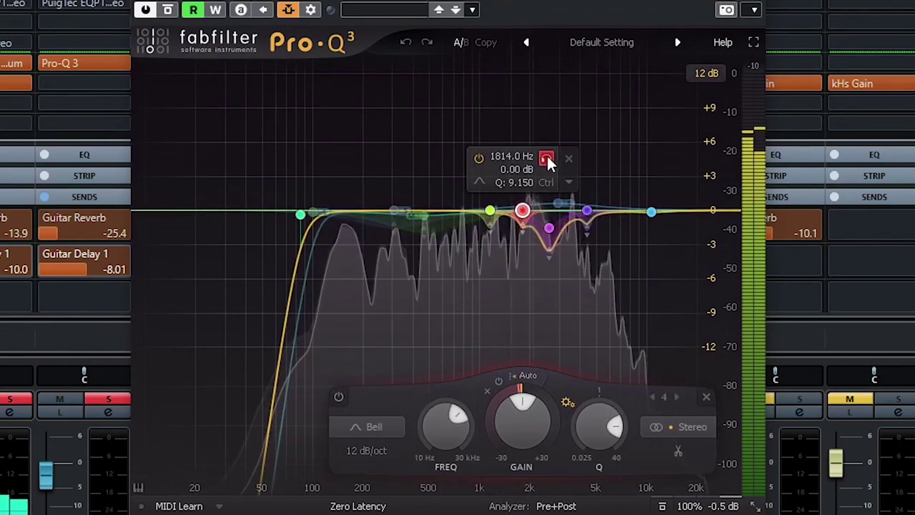
click(548, 228)
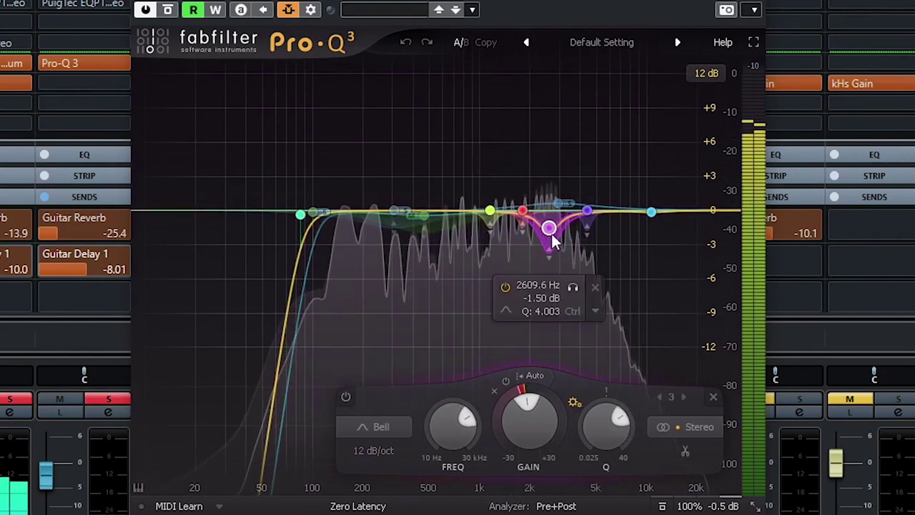
Audition the 2933.3 Hz side band in isolation, compare it with the 4403.6 Hz band and return to the full signal
click(558, 203)
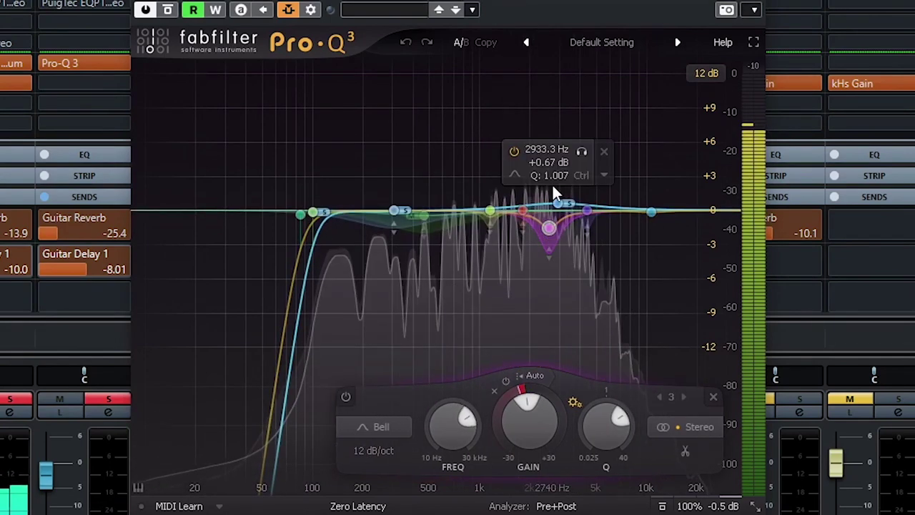
click(582, 151)
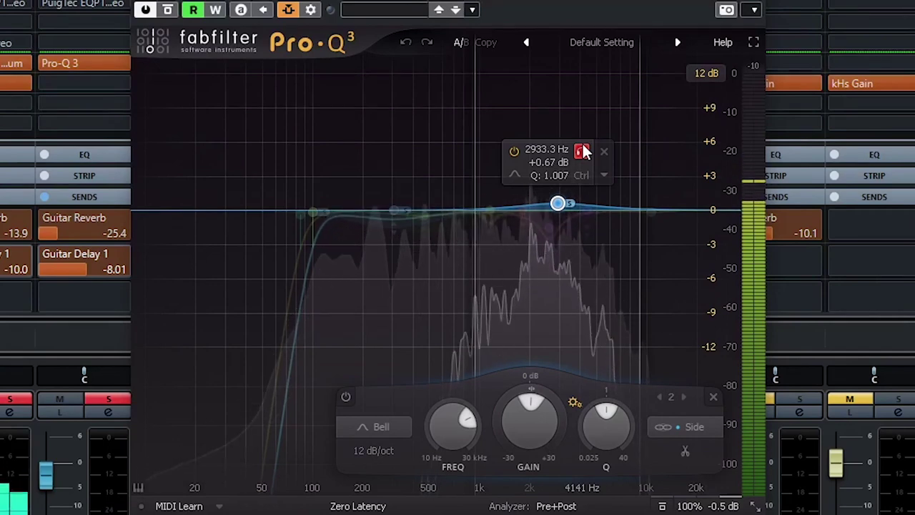
click(587, 210)
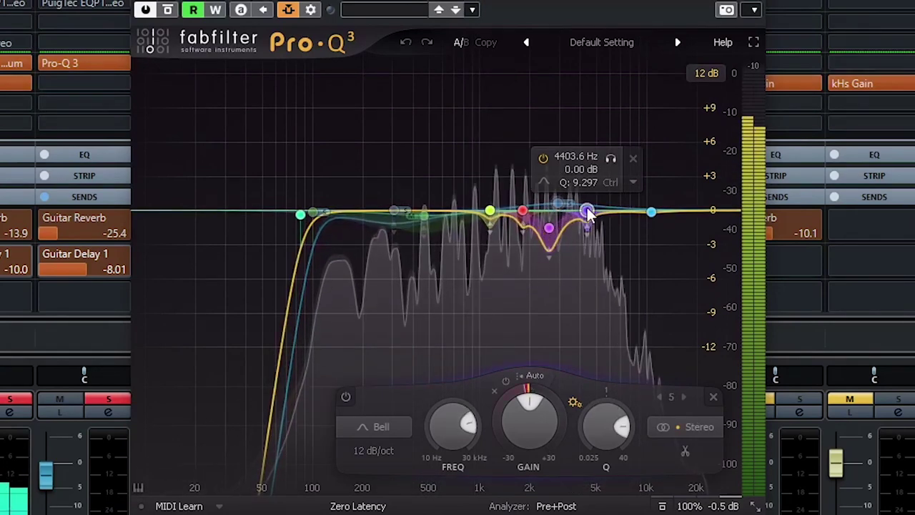
click(615, 161)
click(557, 204)
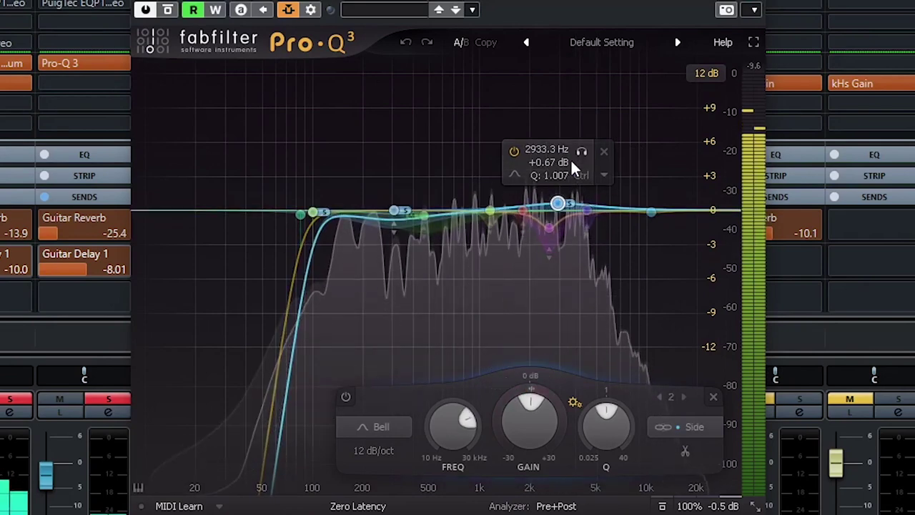
click(581, 152)
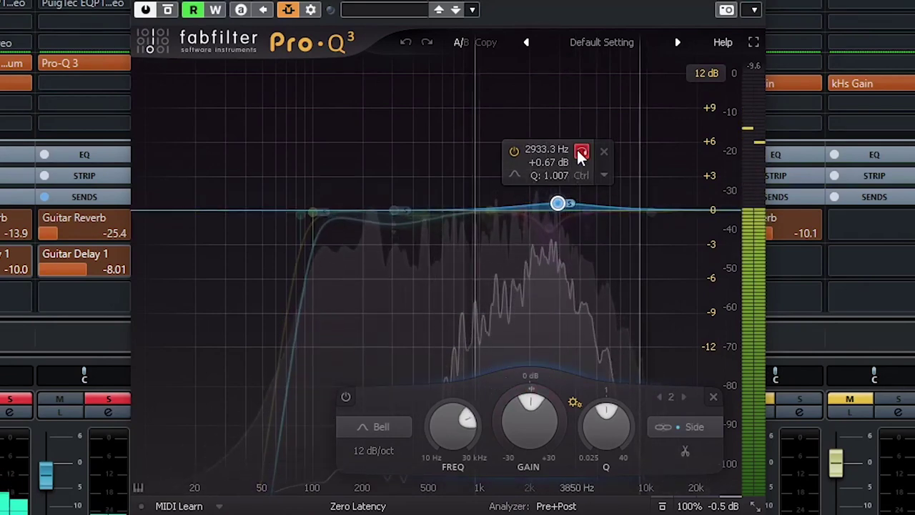
click(581, 152)
Audition the 4403.6 Hz stereo band of Pro-Q 3 in isolation and return to the full signal
click(586, 210)
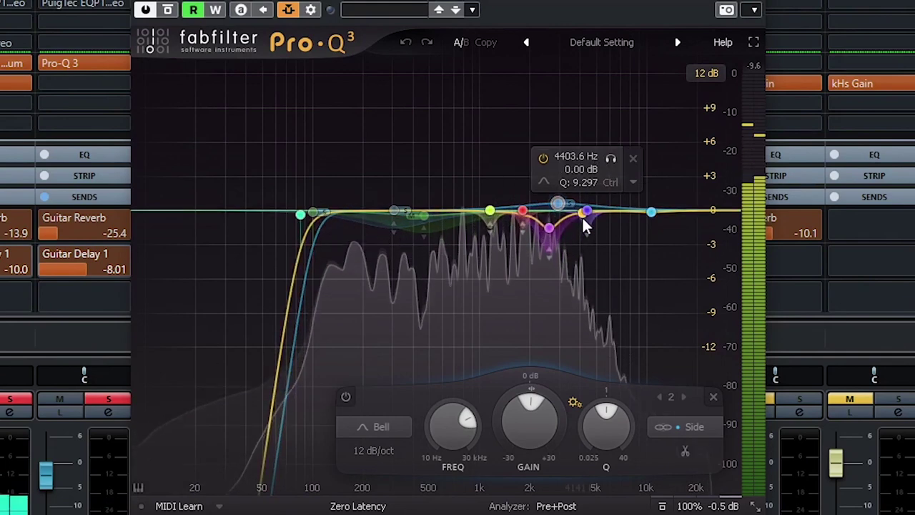
click(611, 158)
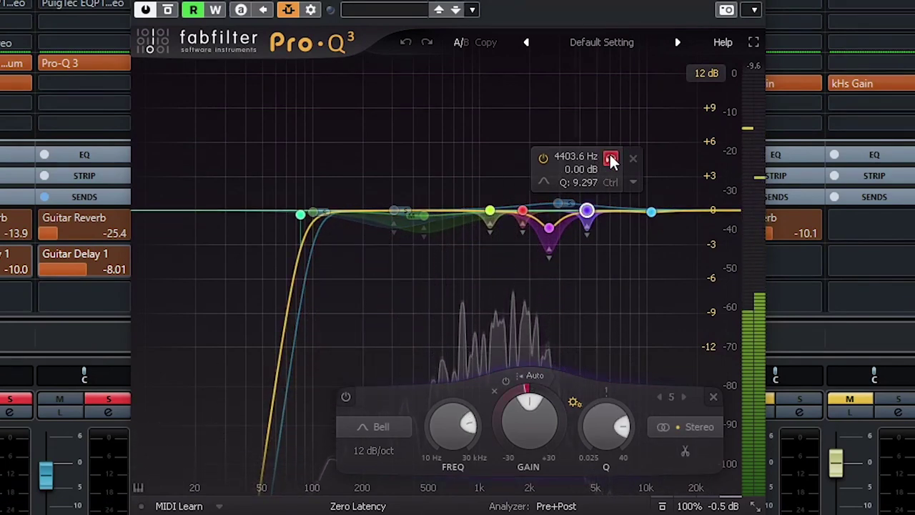
click(612, 159)
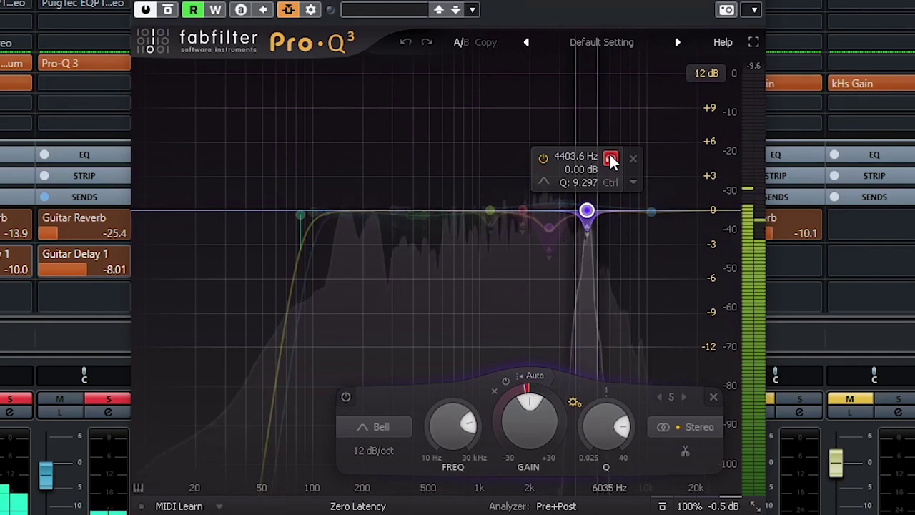
click(611, 159)
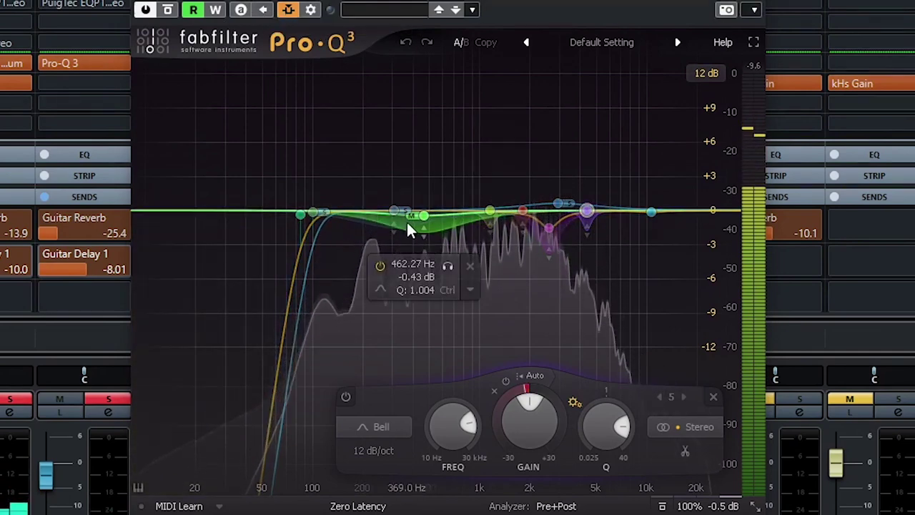
Select the 462.27 Hz mid band to examine its dynamic gain reduction during playback and close Pro-Q 3
click(424, 216)
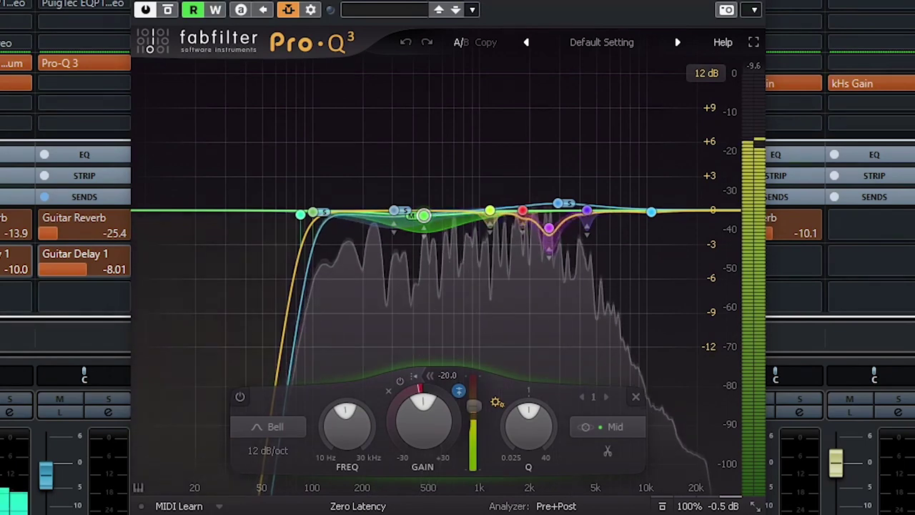
mouse_move(422, 216)
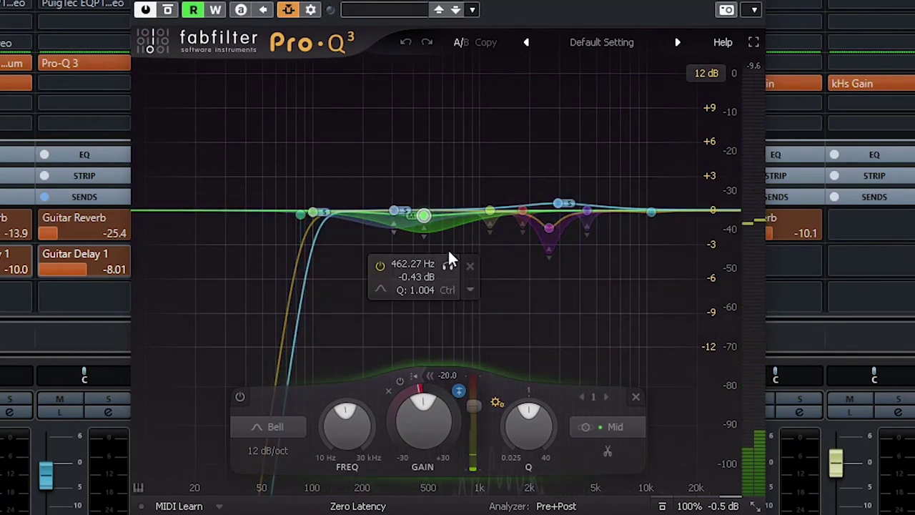
click(554, 109)
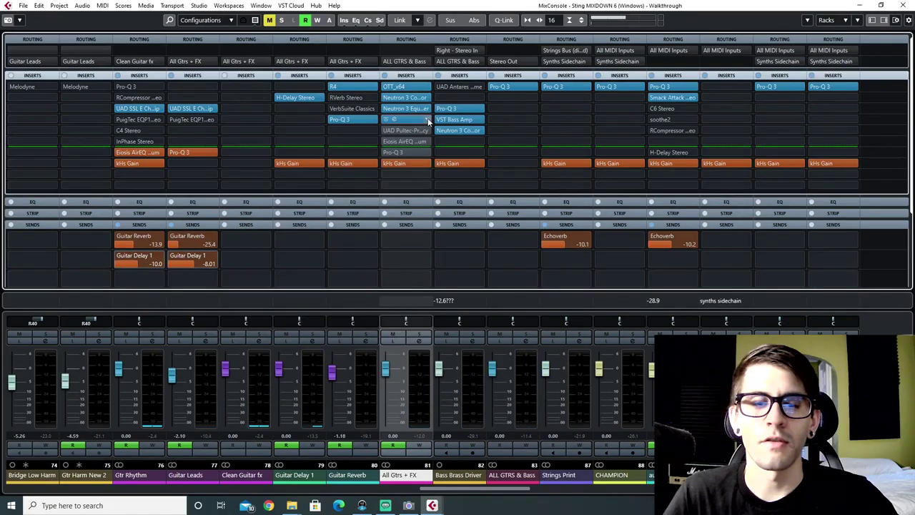
Activate the insert 5 UAD Pultec-Pro Legacy on All Gtrs + FX and reposition its window to review the settings
click(385, 131)
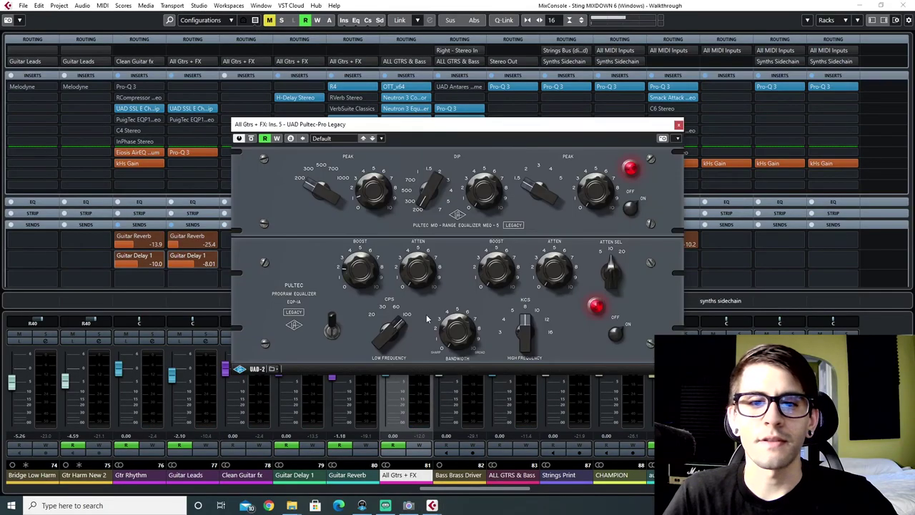
drag(439, 127, 513, 399)
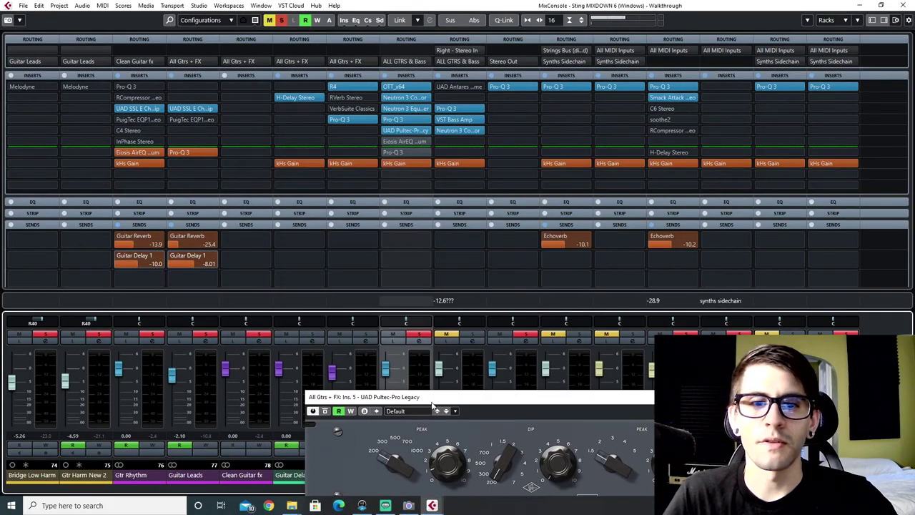
drag(422, 398, 419, 222)
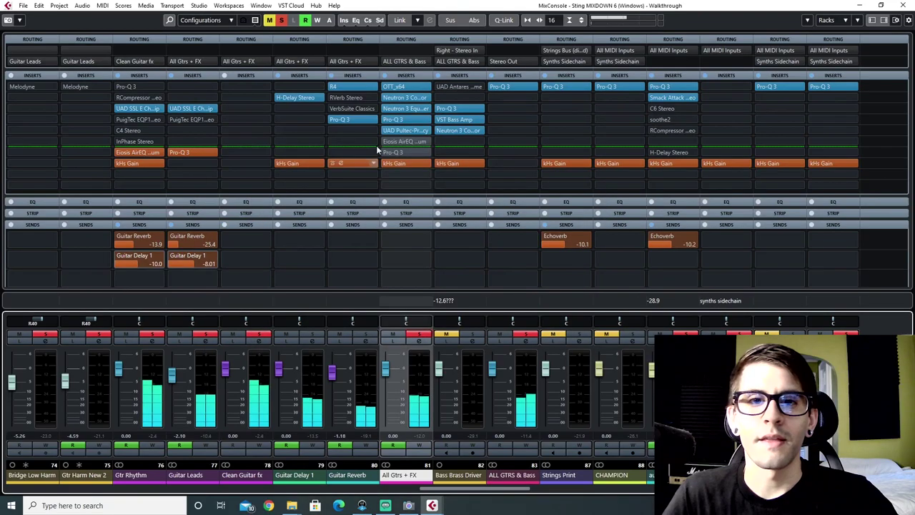
Activate the insert 6 Eiosis AirEQ Premium on All Gtrs + FX and compare its curve with the insert 4 Pro-Q 3
click(391, 142)
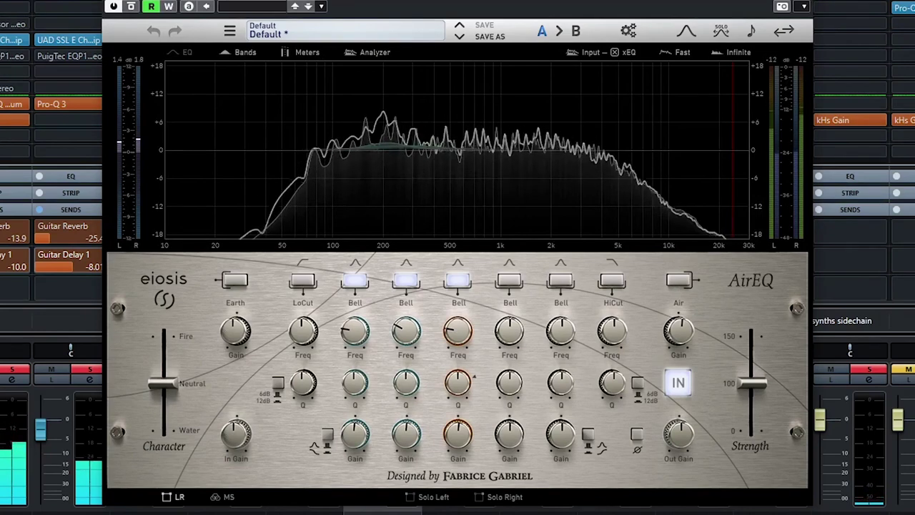
click(684, 75)
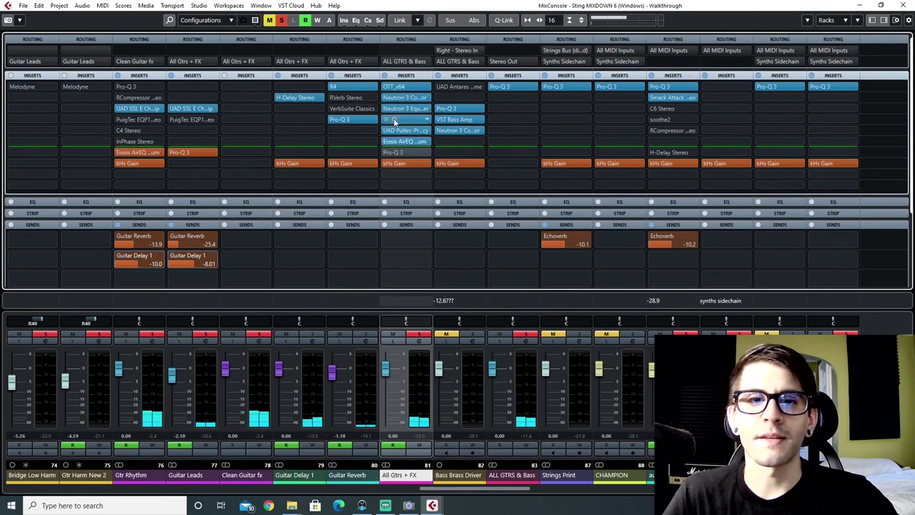
click(394, 119)
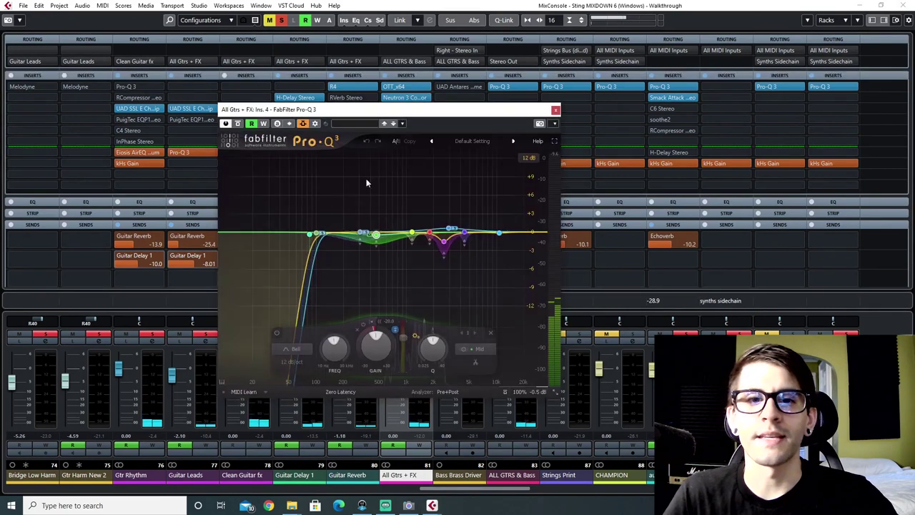
click(556, 110)
click(397, 142)
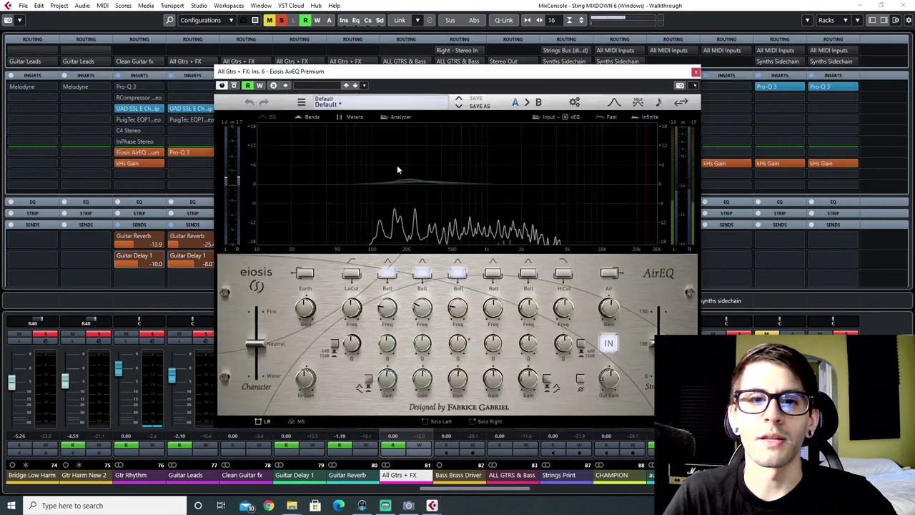
click(696, 72)
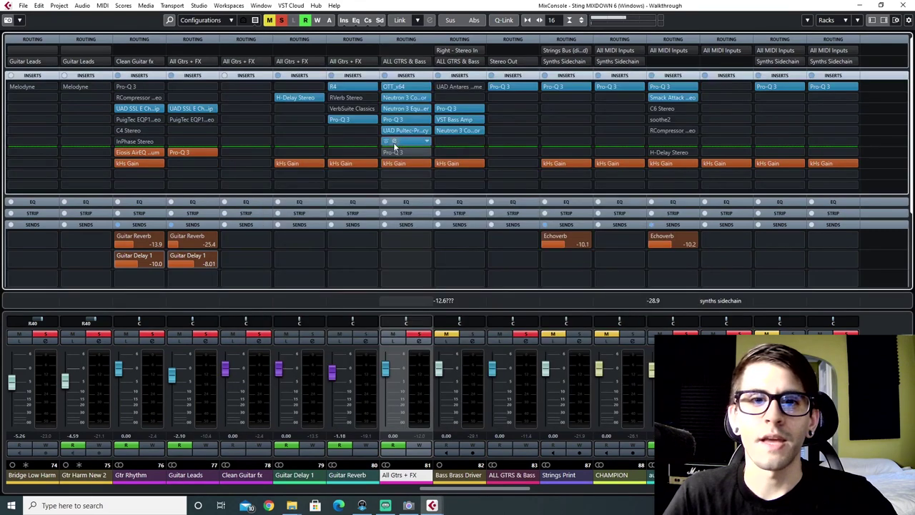
Load the insert 7 Pro-Q 3 on All Gtrs + FX in bypassed state, review its Phone preset and close it
click(394, 151)
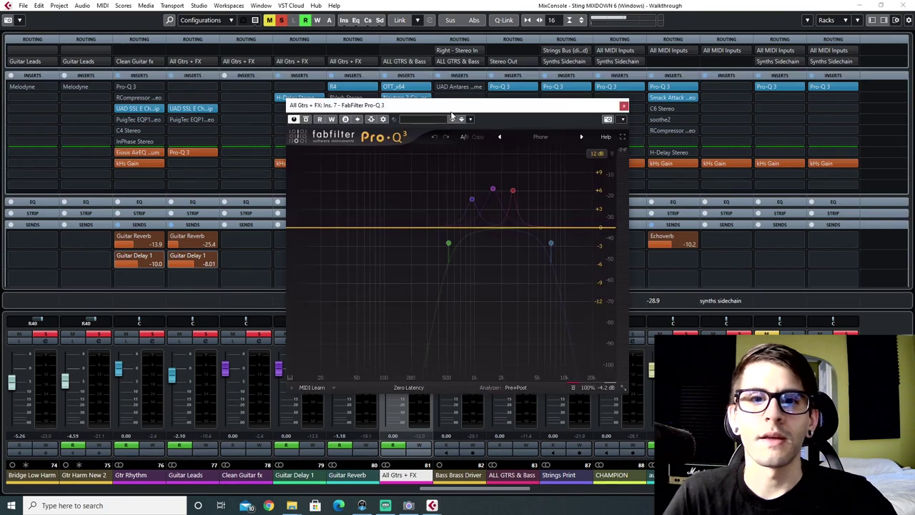
click(515, 111)
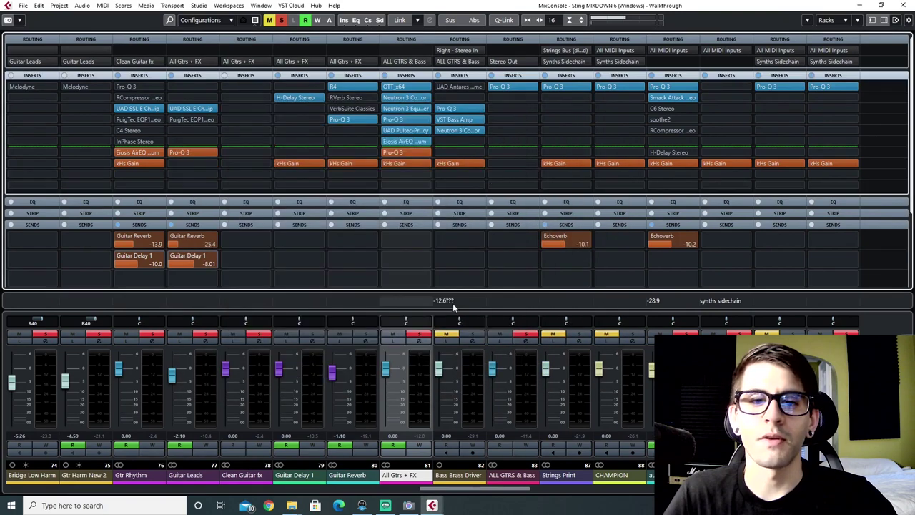
Select the Bass Brass Driver track, solo it in the Project window and play the cycled Chorus 1 section
click(450, 475)
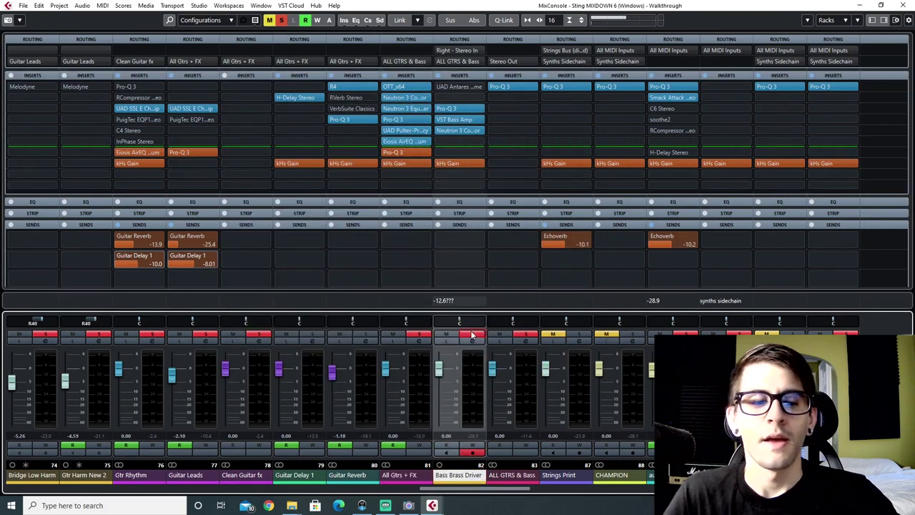
key(F3)
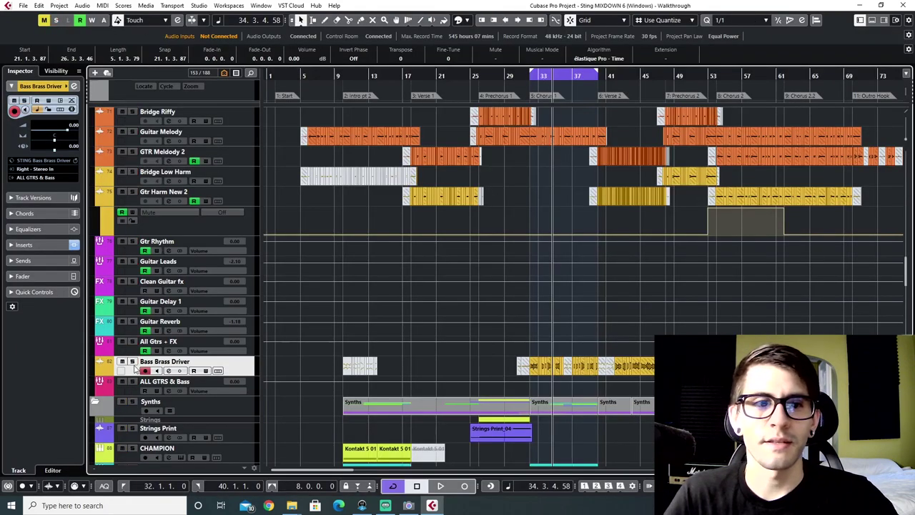
key(space)
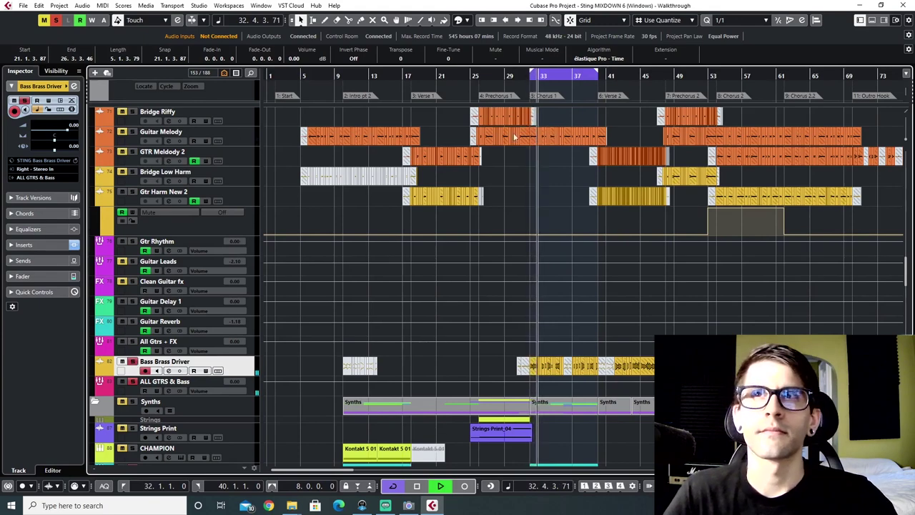
Bypass the bass amp and compressor inserts on the Bass Brass Driver channel and view its Pro-Q 3 EQ curve
key(F3)
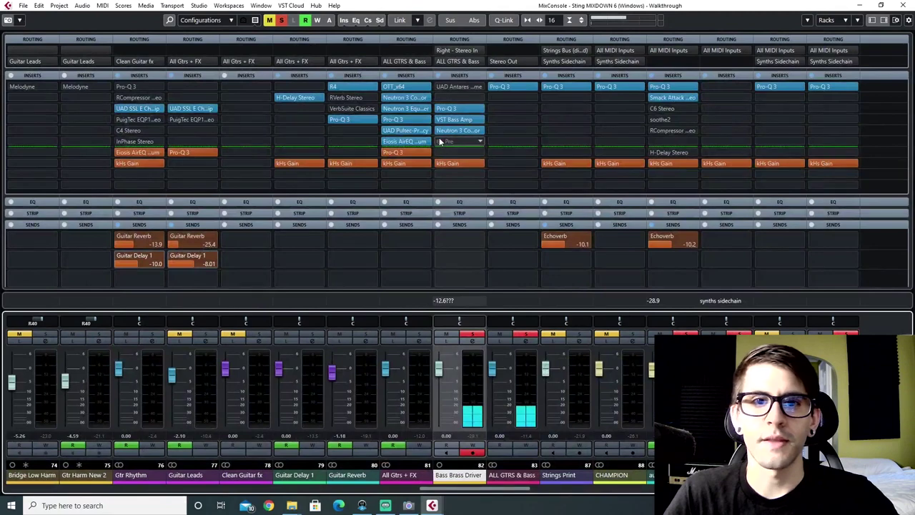
click(441, 128)
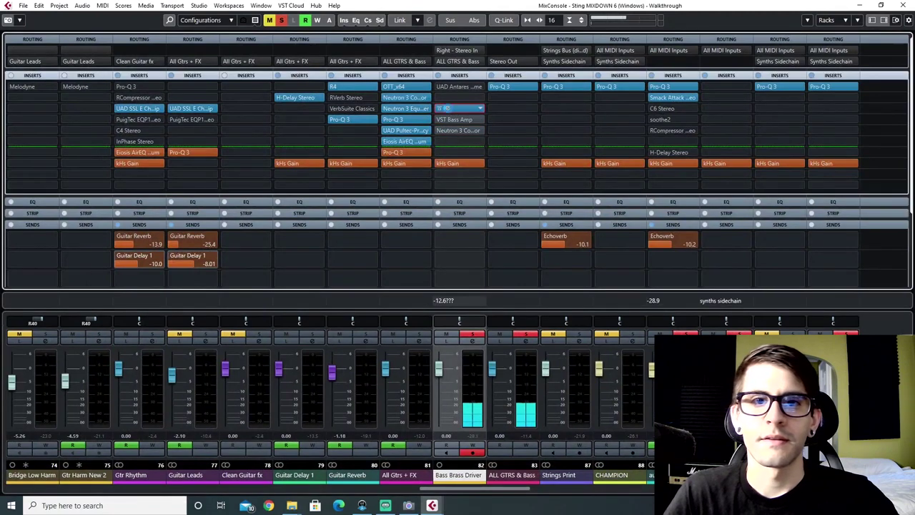
click(447, 107)
drag(381, 177, 394, 98)
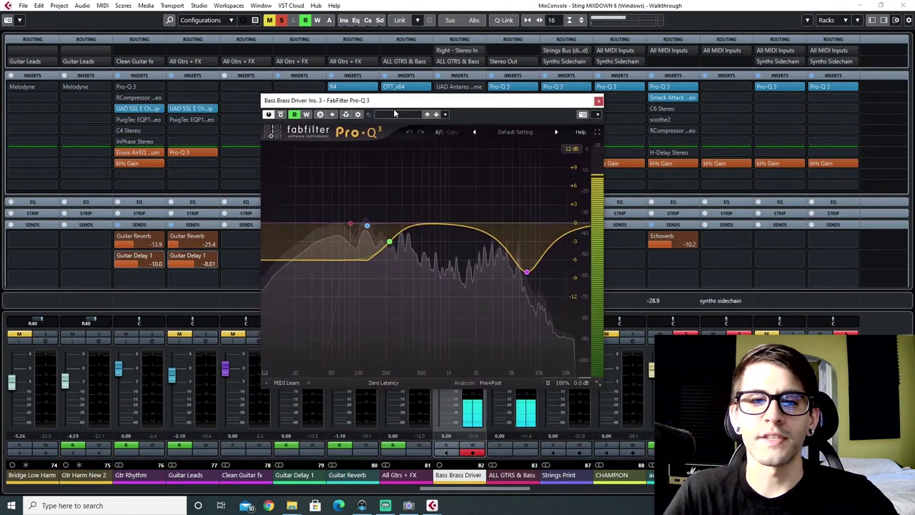
drag(453, 100, 576, 150)
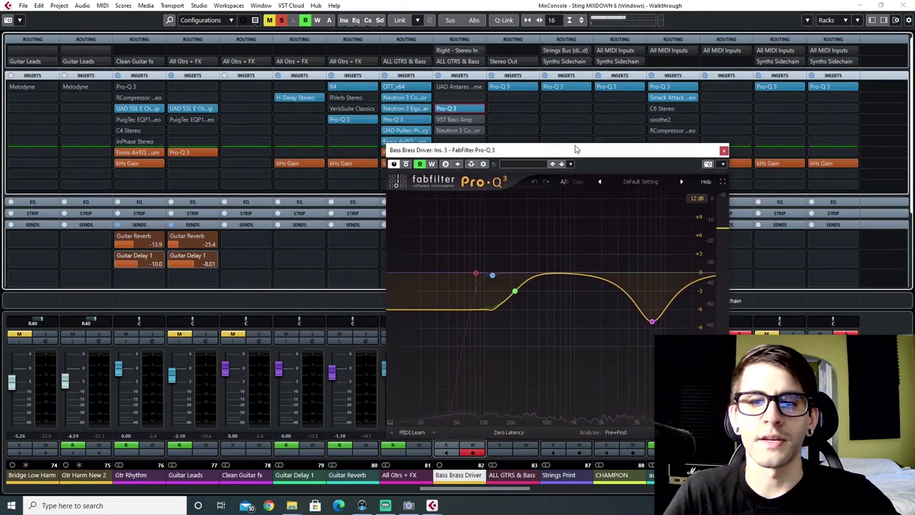
key(Escape)
Show the Pro-Q 3 band gain automation under the Bass Brass Driver track and play the chorus from bar 32 without solo
key(F3)
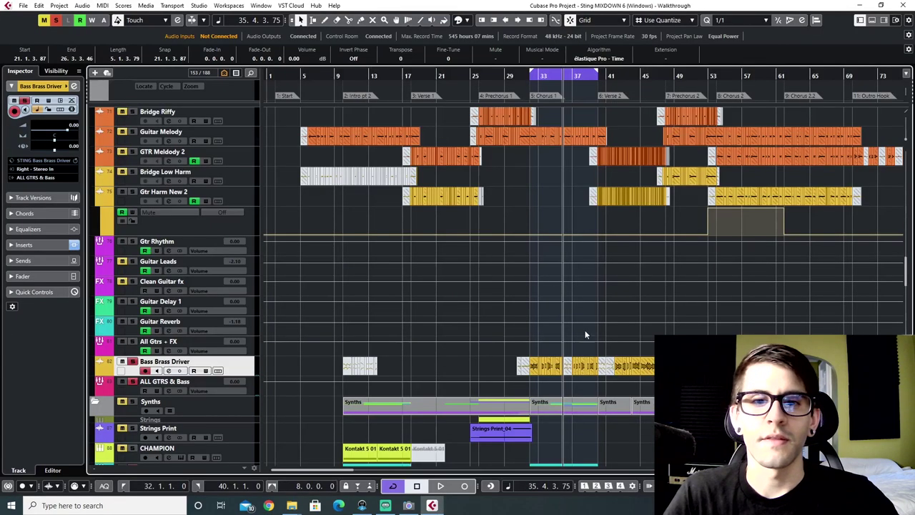
scroll(614, 442, up, 4)
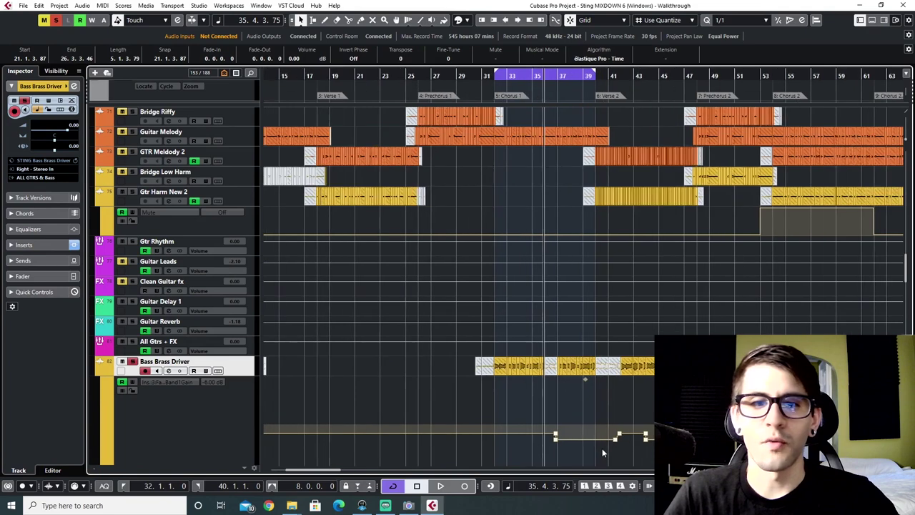
scroll(604, 433, up, 1)
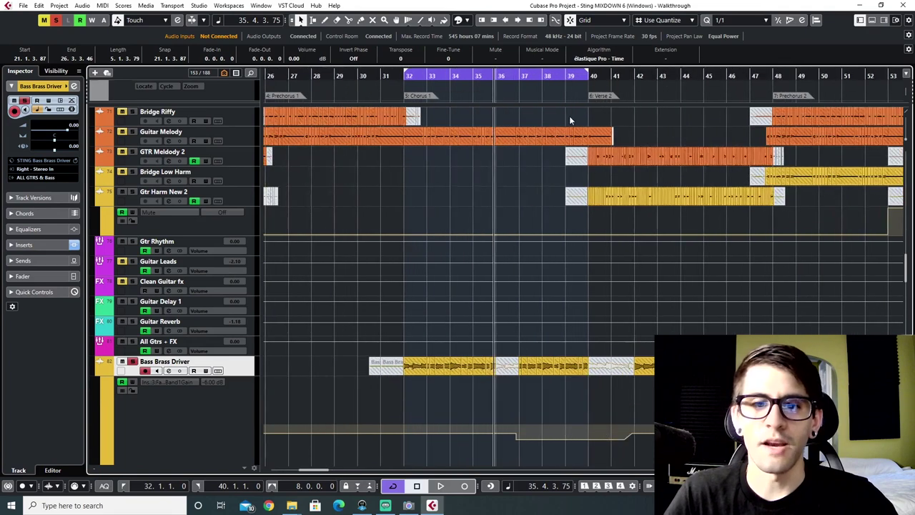
click(405, 76)
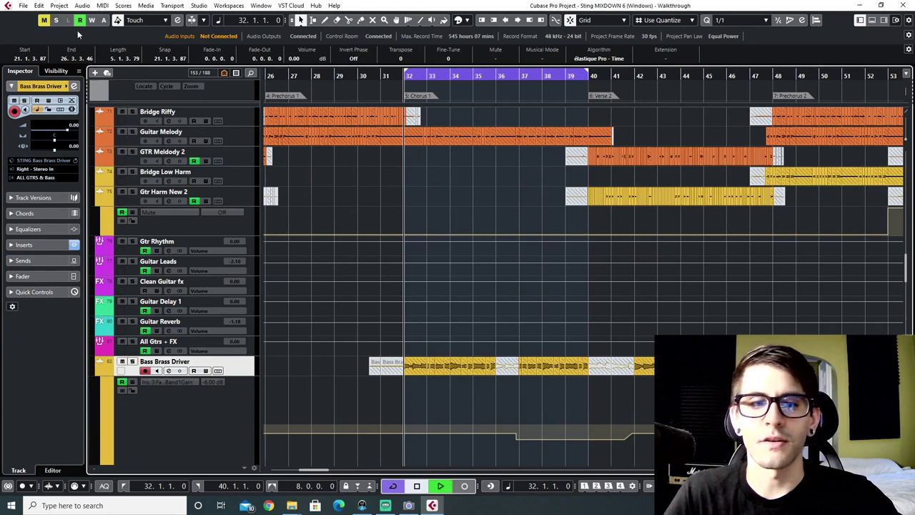
key(space)
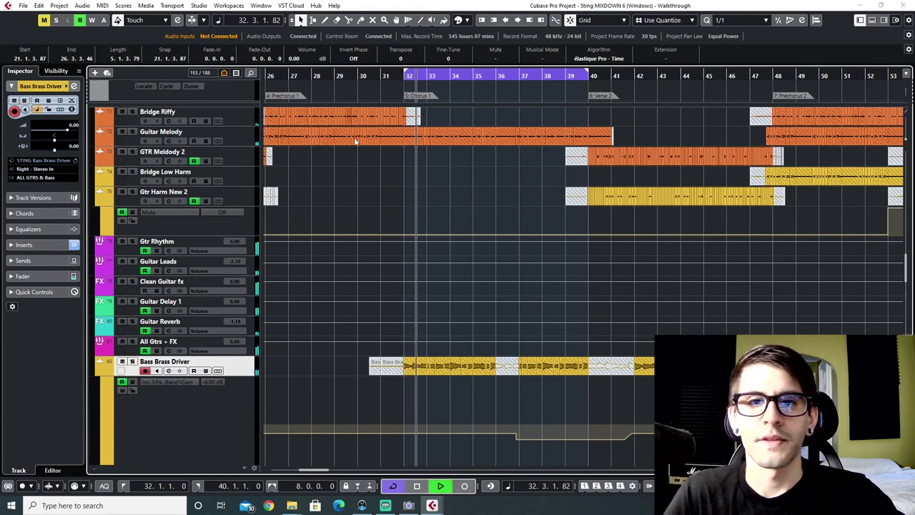
Re-enable the Bass Brass Driver inserts, display its Pro-Q 3 over the project timeline, and return to the cycle start
key(F3)
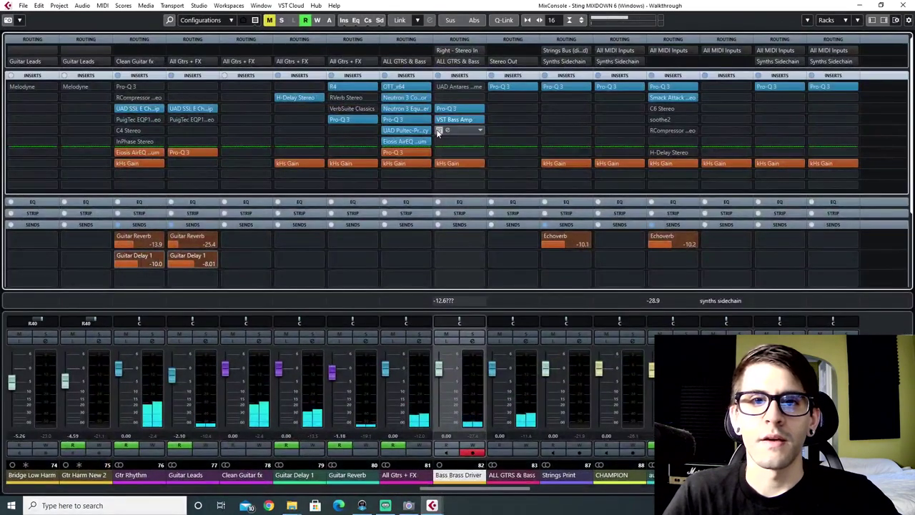
click(448, 108)
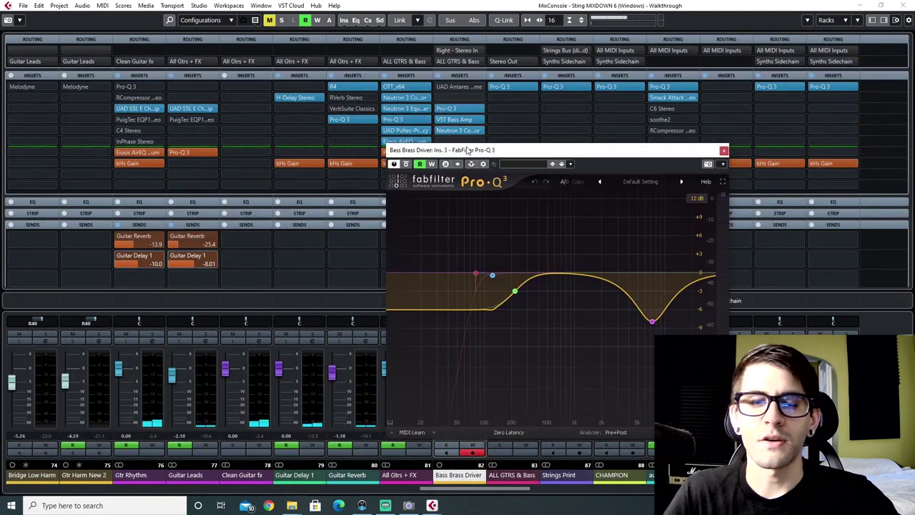
key(F3)
drag(468, 150, 707, 53)
key(KP_1)
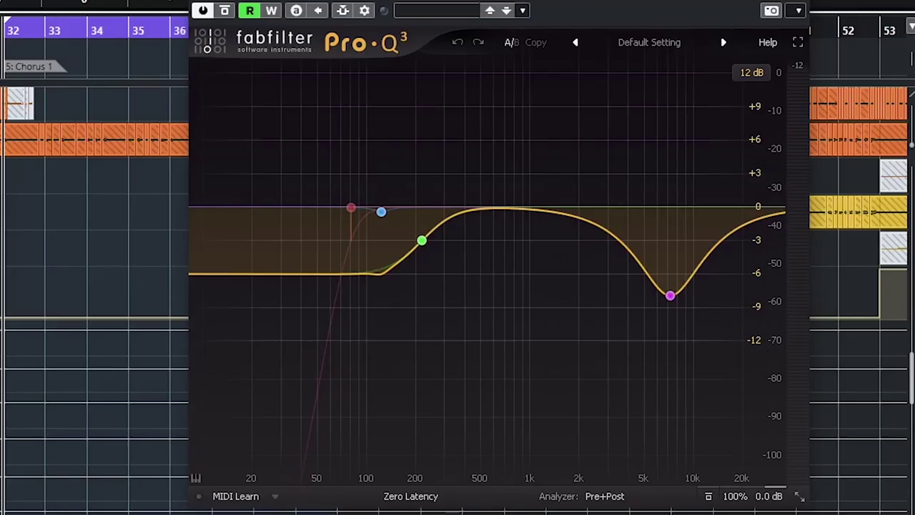
Play the chorus from bar 32 in short passes to examine the bass spectrum in Pro-Q 3
key(space)
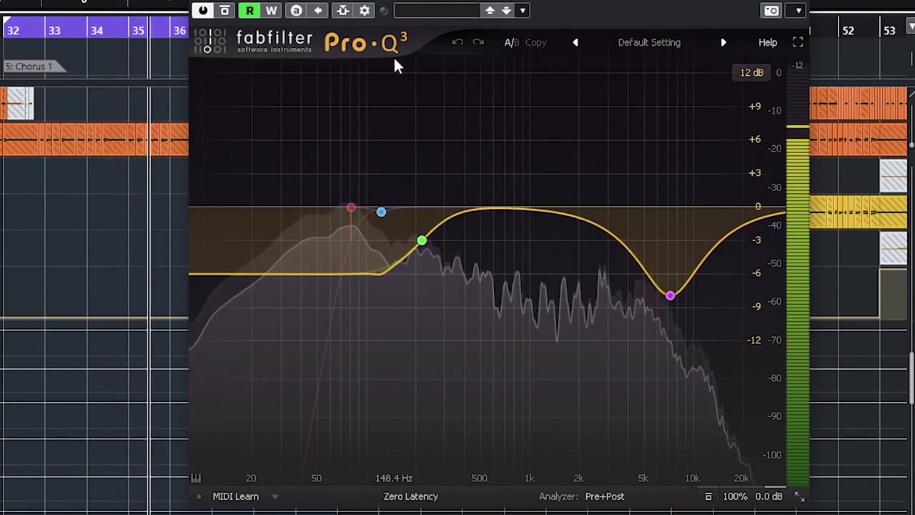
key(space)
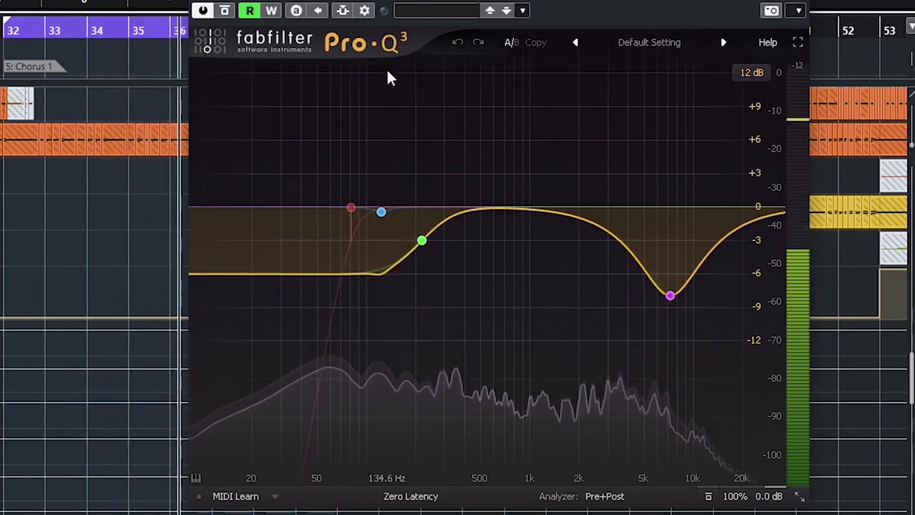
key(space)
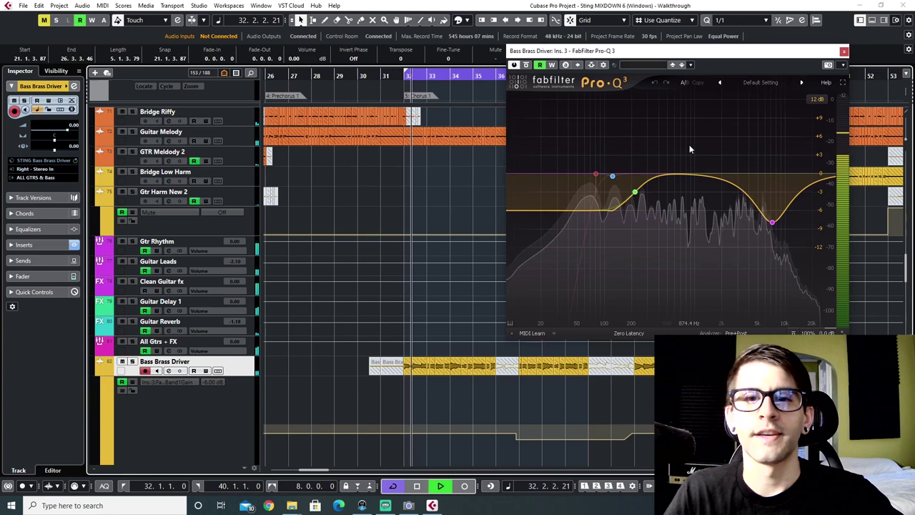
key(space)
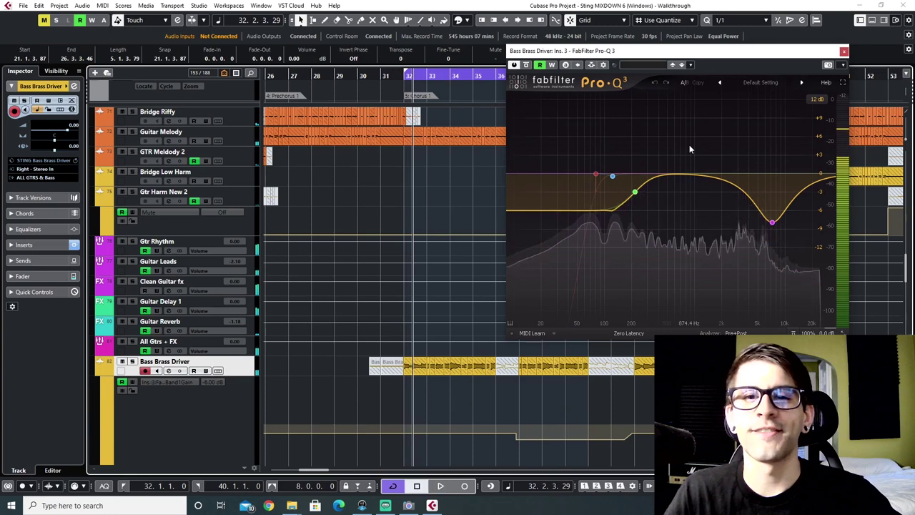
Play from bar 36 to examine the automated low-end cut in Pro-Q 3, and close the EQ
drag(556, 55, 201, 66)
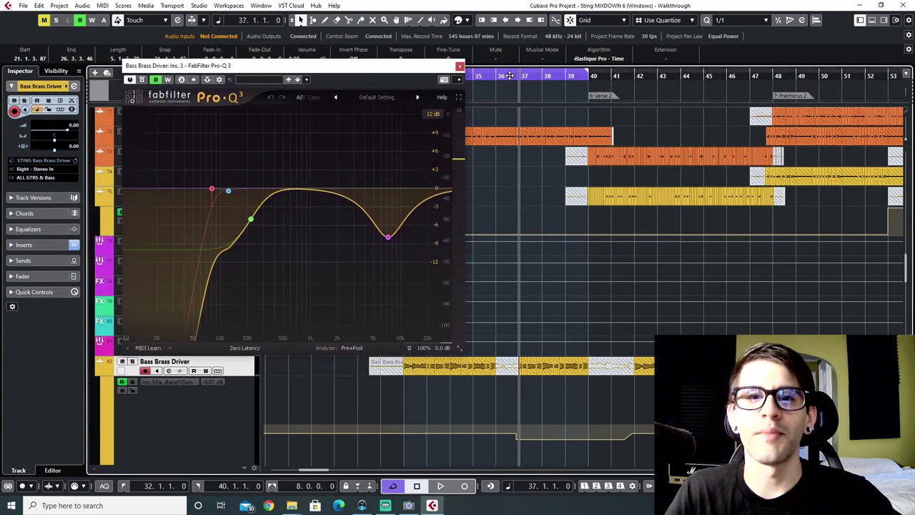
click(505, 75)
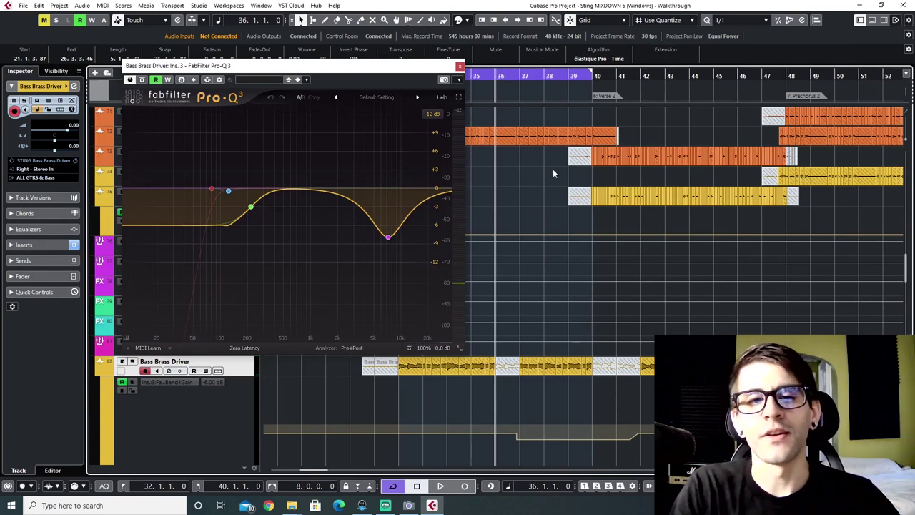
key(space)
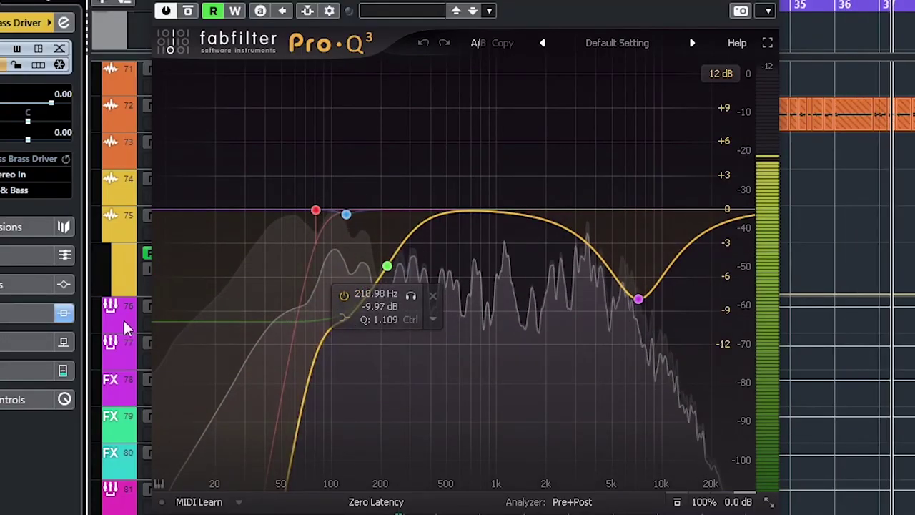
key(space)
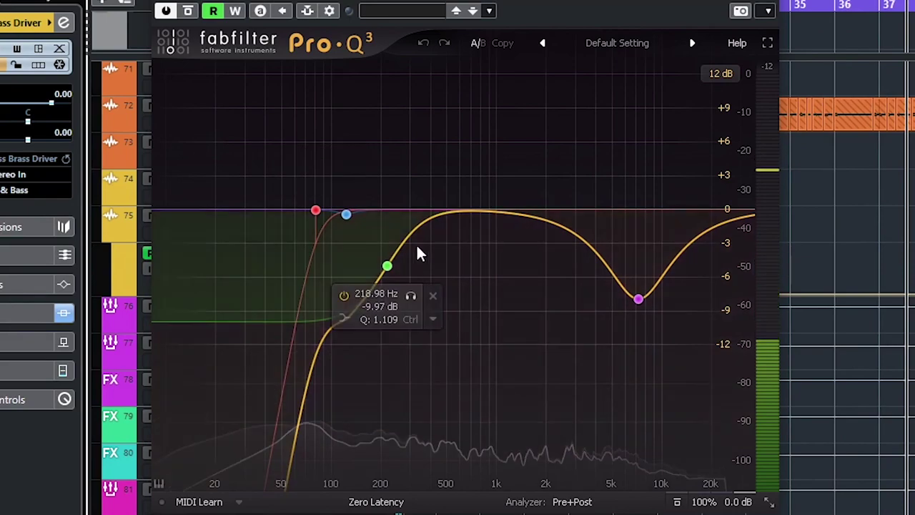
drag(292, 65, 507, 80)
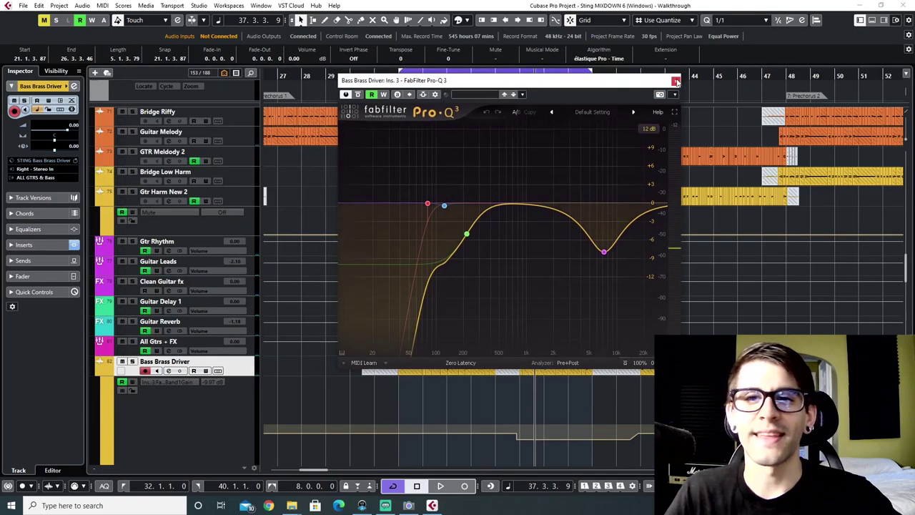
click(676, 82)
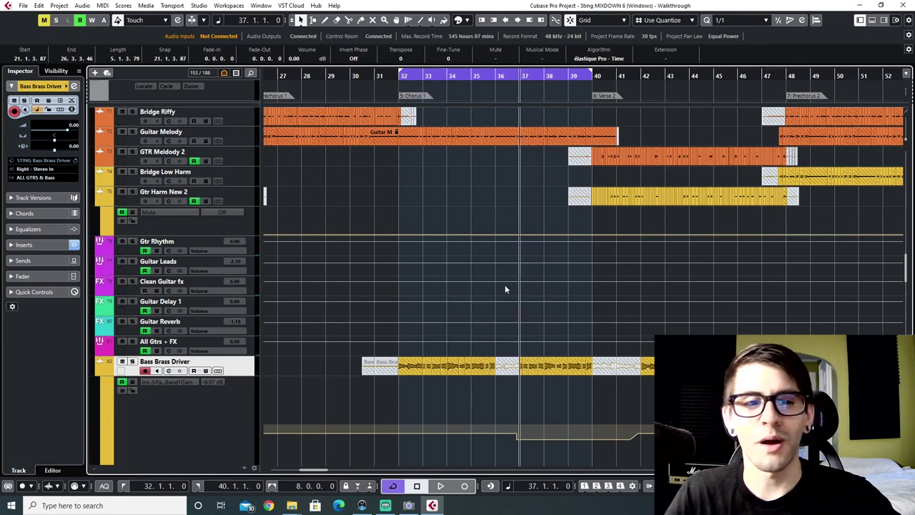
Solo the Bass Brass Driver channel during playback with its amp and compressor bypassed, and audition the 7240.8 Hz band in Pro-Q 3
key(F3)
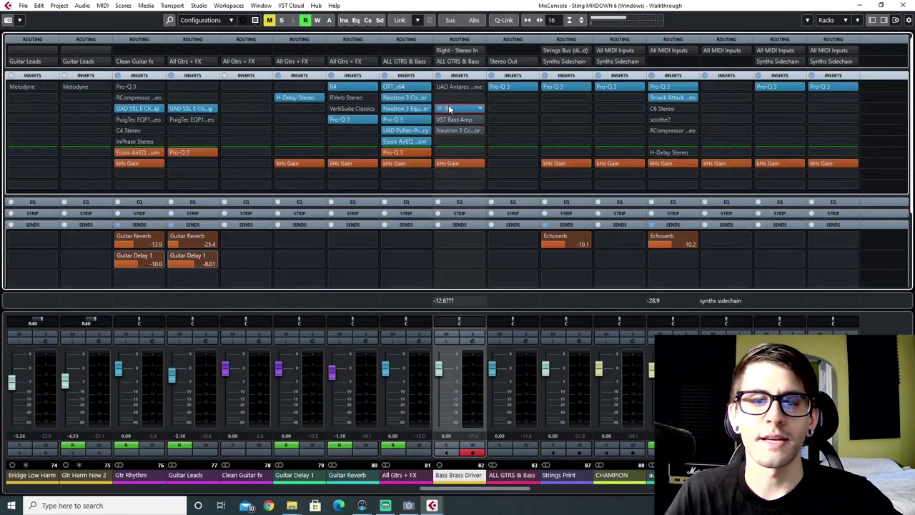
click(446, 108)
key(space)
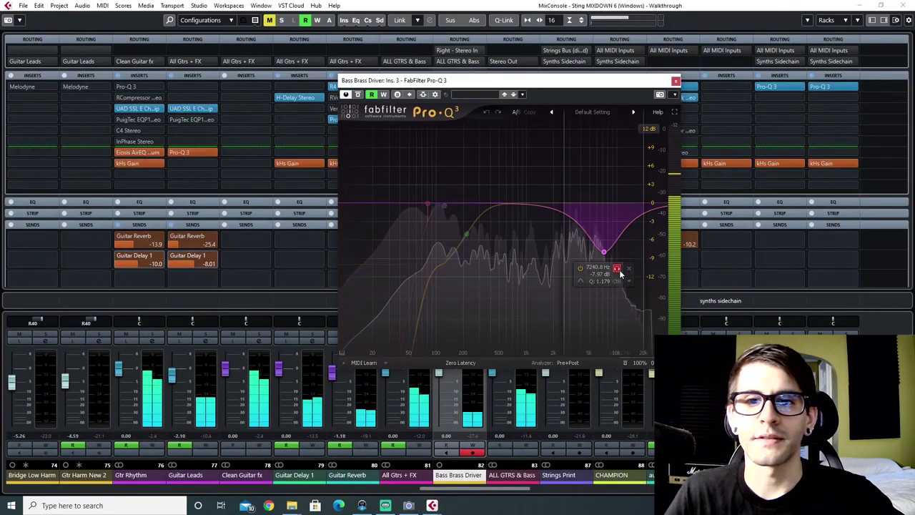
drag(544, 80, 332, 60)
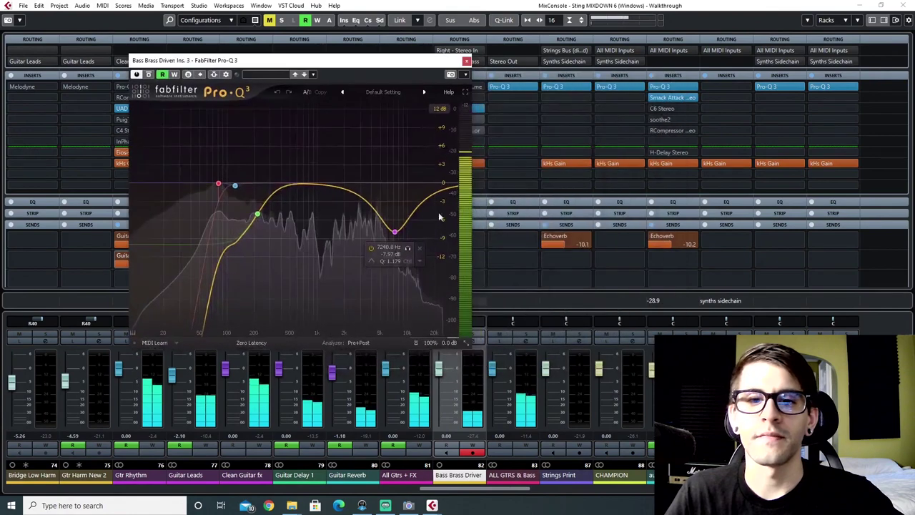
click(481, 334)
click(407, 249)
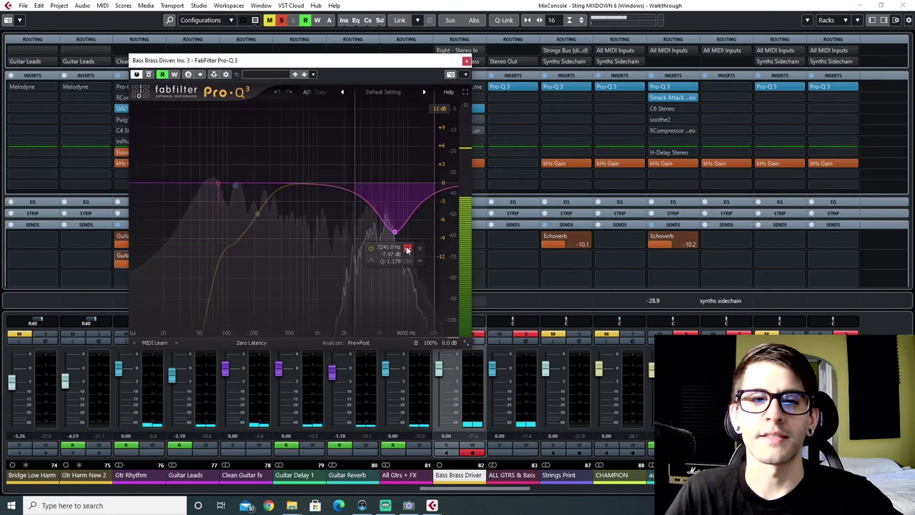
click(407, 249)
Play the soloed bass from the start of Chorus 1 with Pro-Q 3 over the timeline, and close the EQ
key(F3)
drag(373, 65, 642, 190)
drag(591, 74, 489, 77)
key(space)
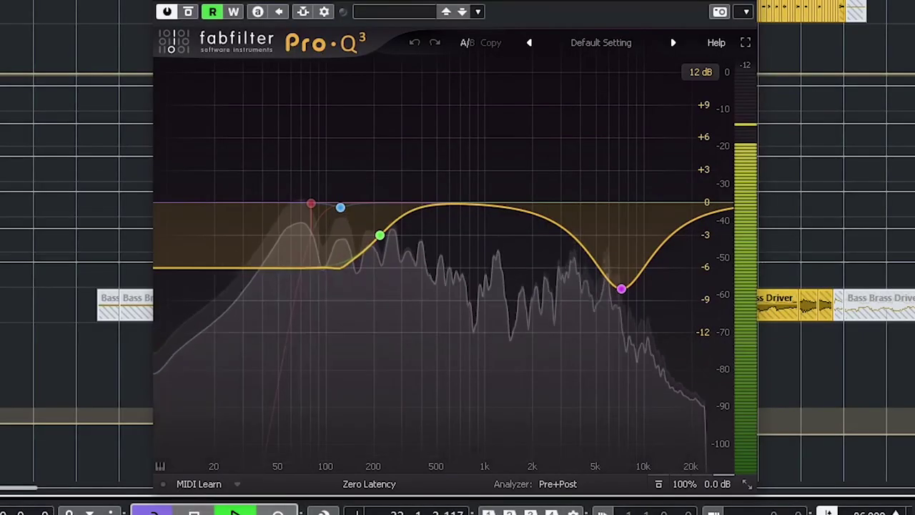
key(F3)
click(730, 185)
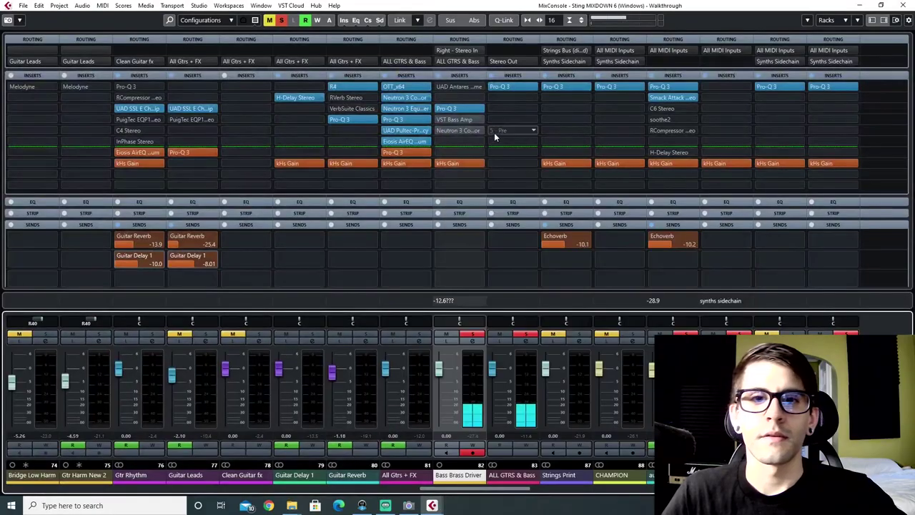
Enable the VST Bass Amp insert on the Bass Brass Driver channel and open its settings
click(438, 120)
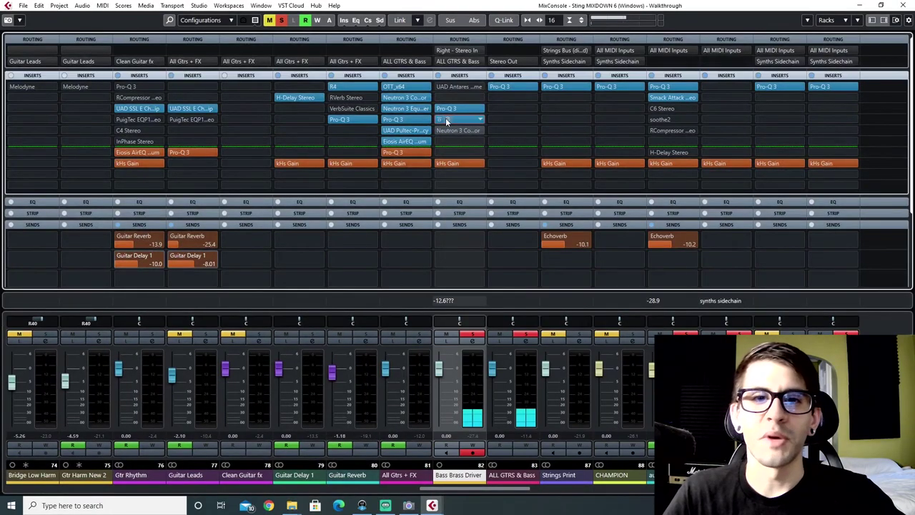
click(446, 119)
drag(475, 98, 472, 102)
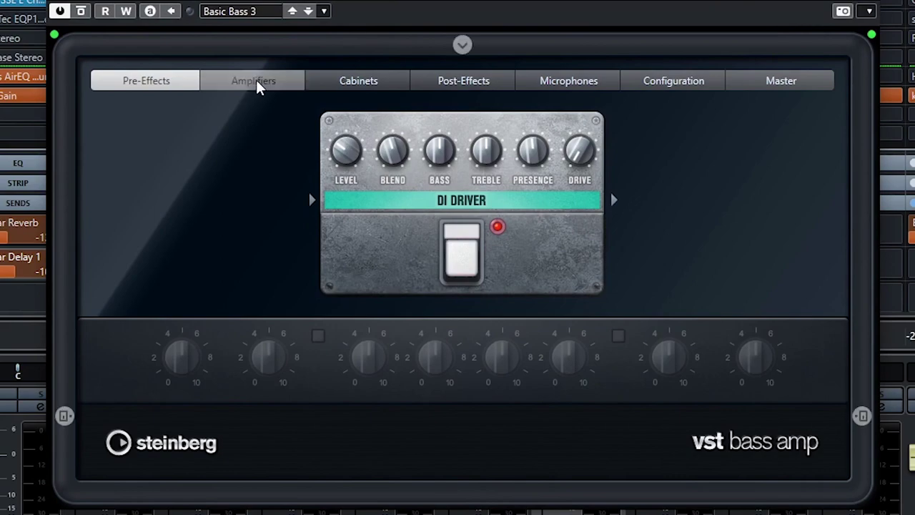
Review the VST Bass Amp's cabinet, post-effect, microphone, configuration, master and amplifier settings, ending on the DI Driver pre-effect
click(358, 81)
click(489, 81)
click(579, 79)
click(679, 79)
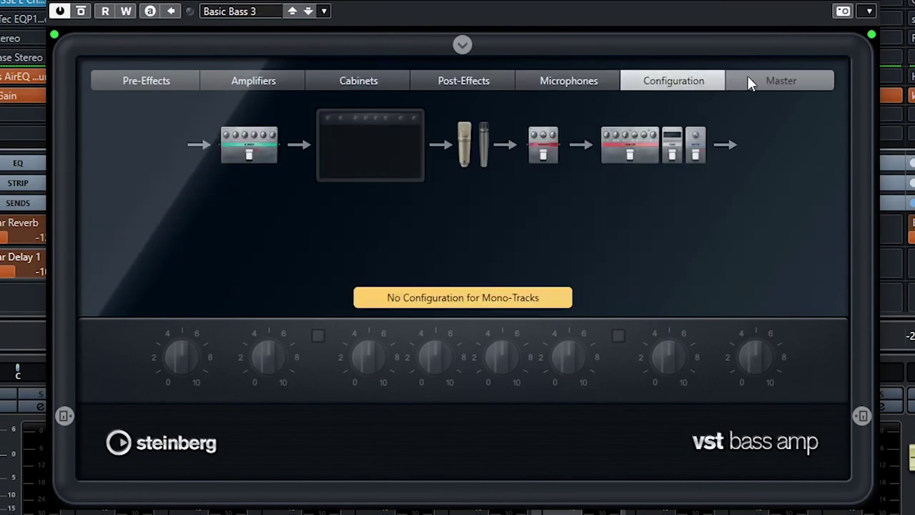
click(751, 82)
click(245, 78)
click(168, 83)
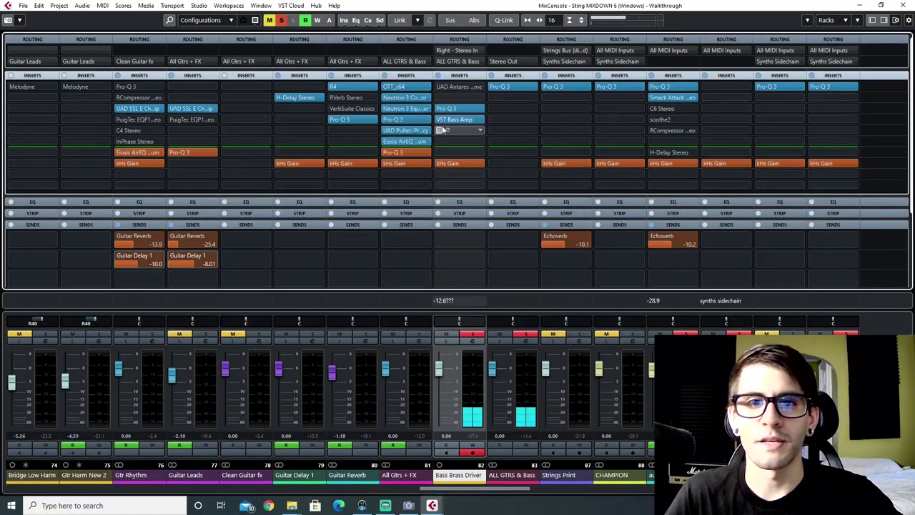
Enable and view the Neutron 3 Compressor insert on the Bass Brass Driver channel, and reopen the VST Bass Amp settings
click(440, 129)
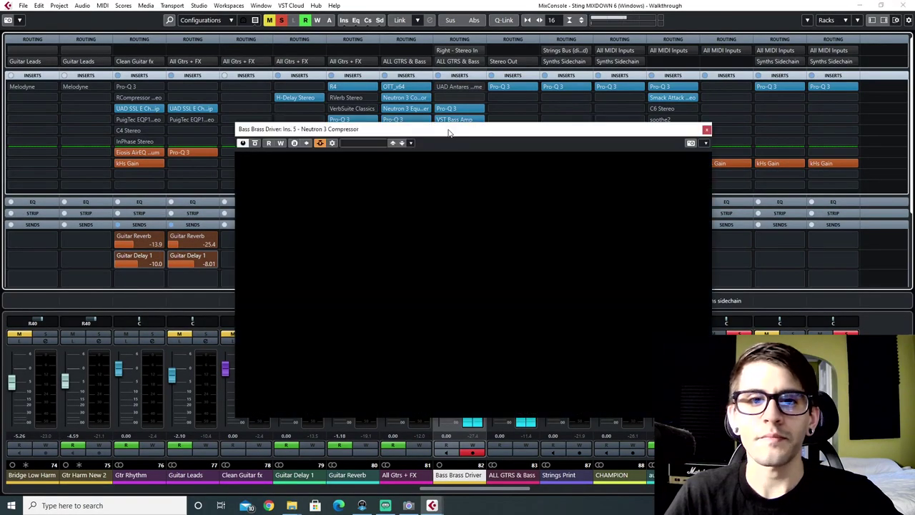
drag(387, 128, 350, 111)
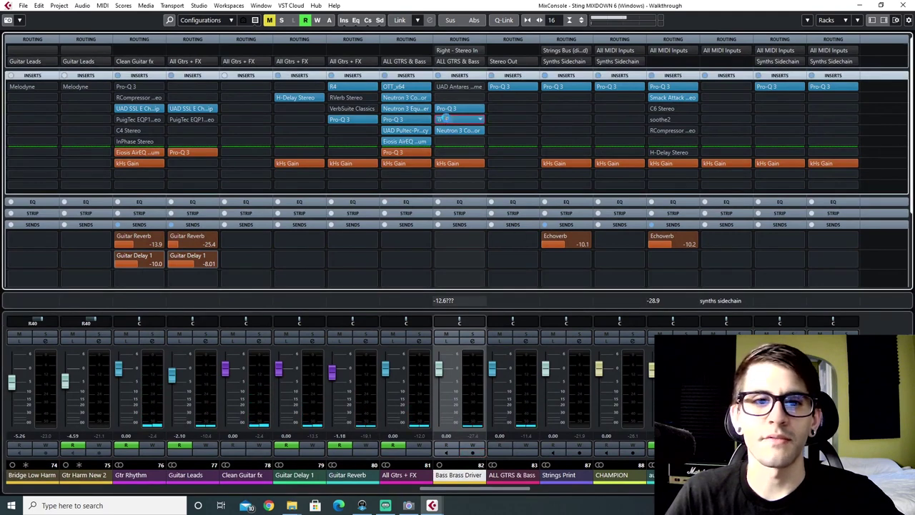
click(446, 119)
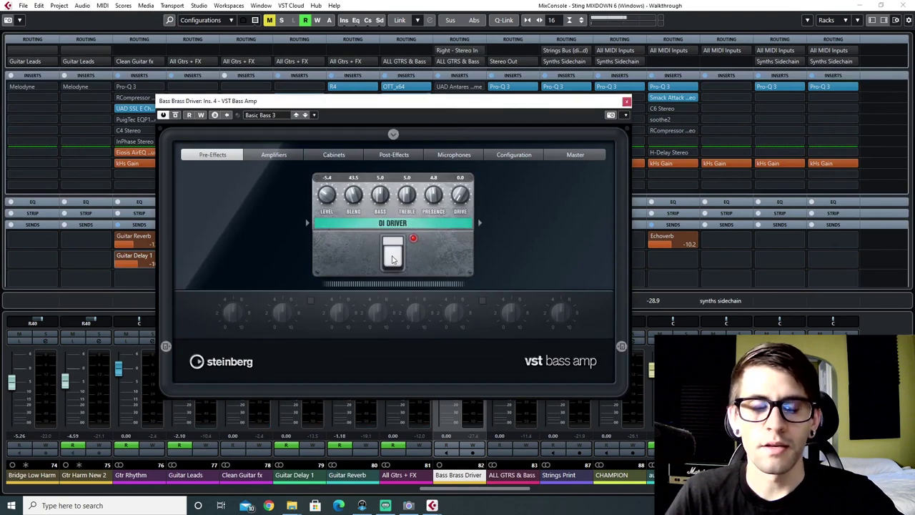
Move the VST Bass Amp window clear of the Bass Brass Driver channel's inserts, and close the amp
drag(383, 104, 371, 127)
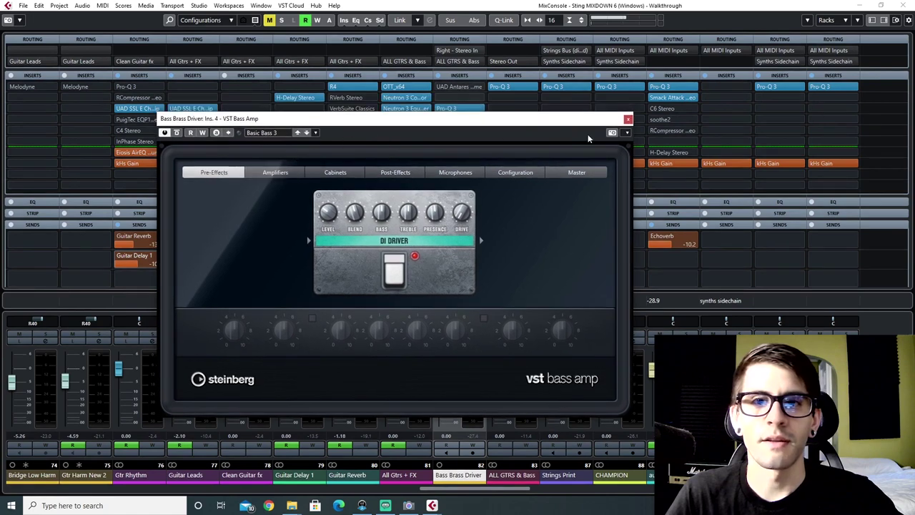
drag(343, 122, 363, 145)
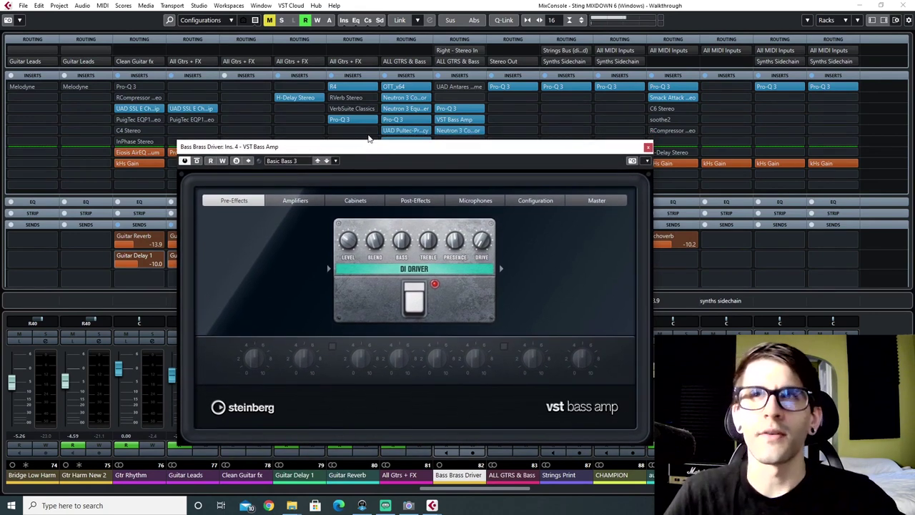
click(647, 148)
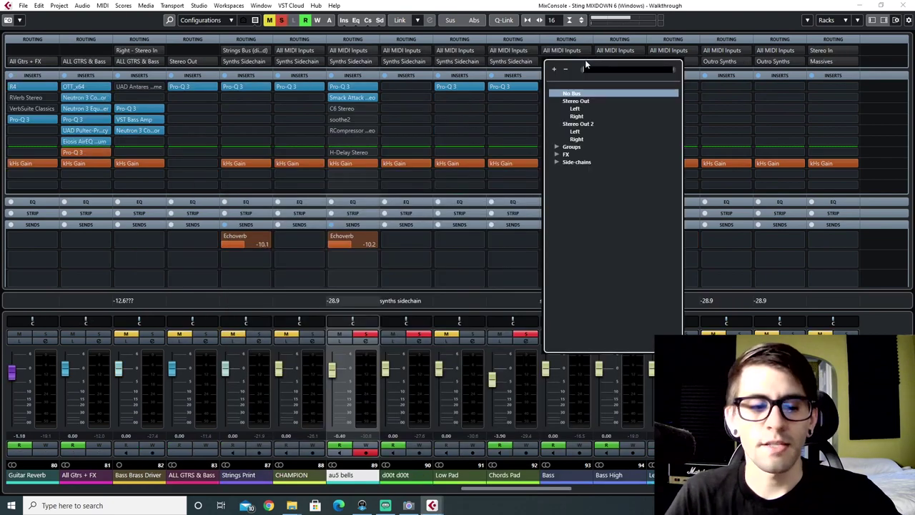
Route the outputs of the Bass and Bass High channels to the Synths Sidechain group, searching the bus list for "synth"
text(synth)
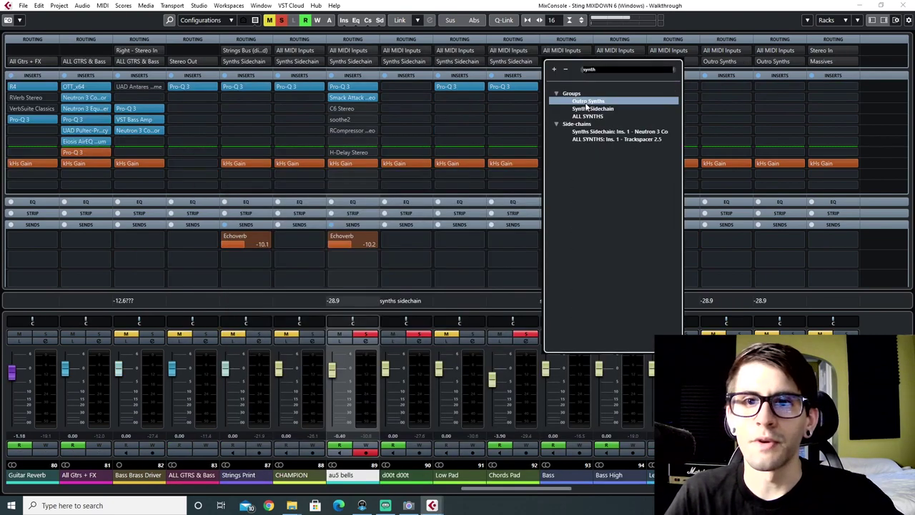
click(586, 102)
click(641, 62)
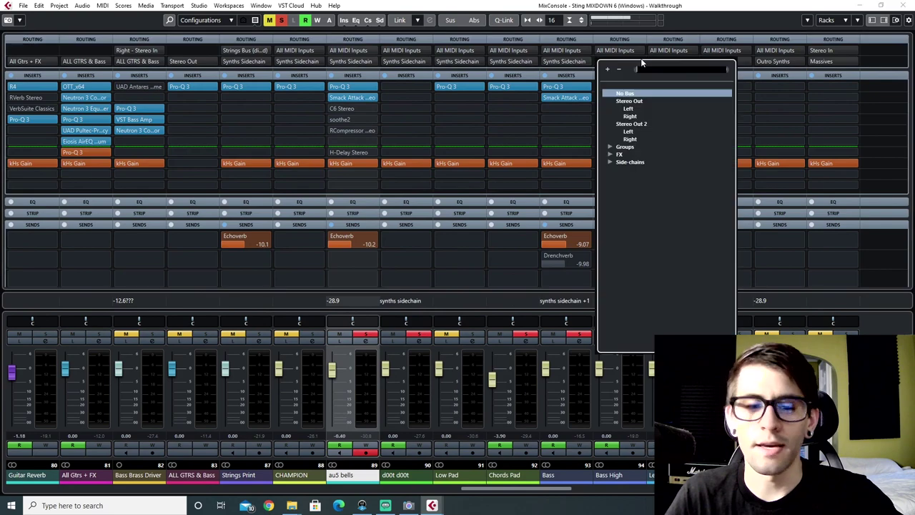
text(synth)
click(645, 102)
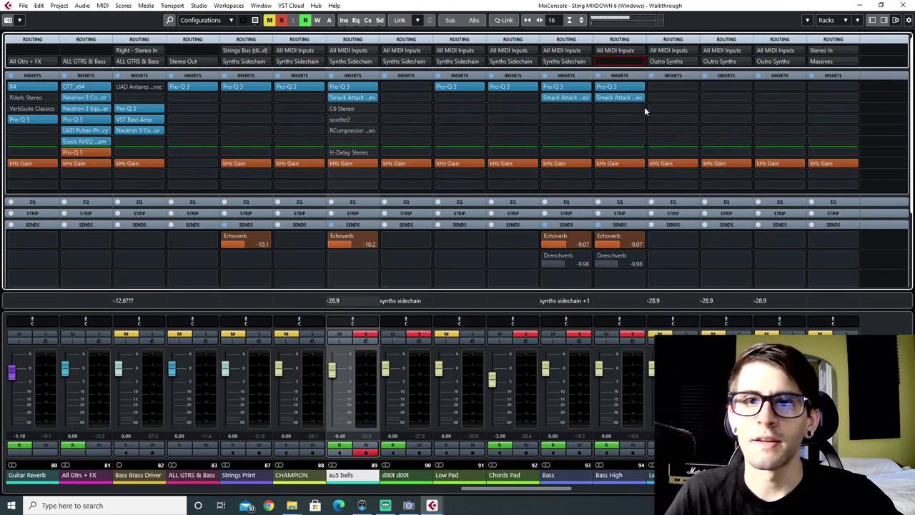
Solo the au5 bells track in the project window and play from the start of Chorus 1 at bar 32
key(F3)
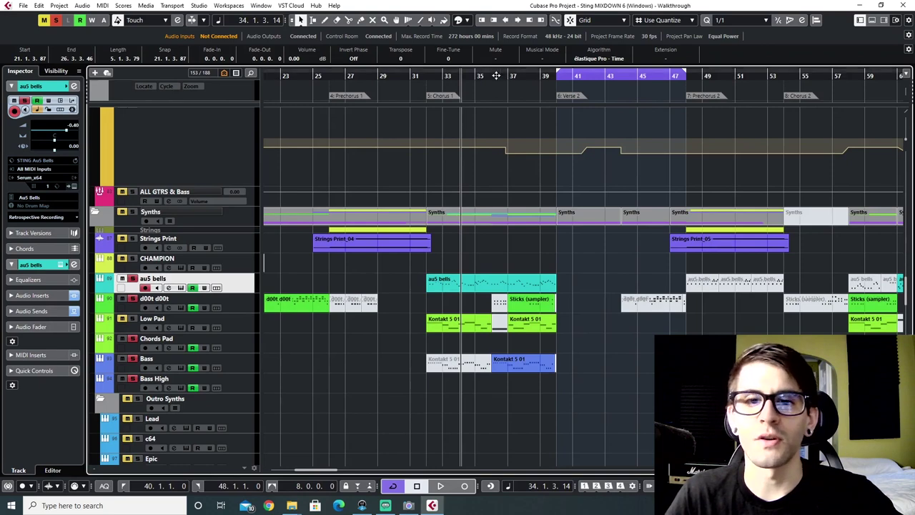
click(495, 76)
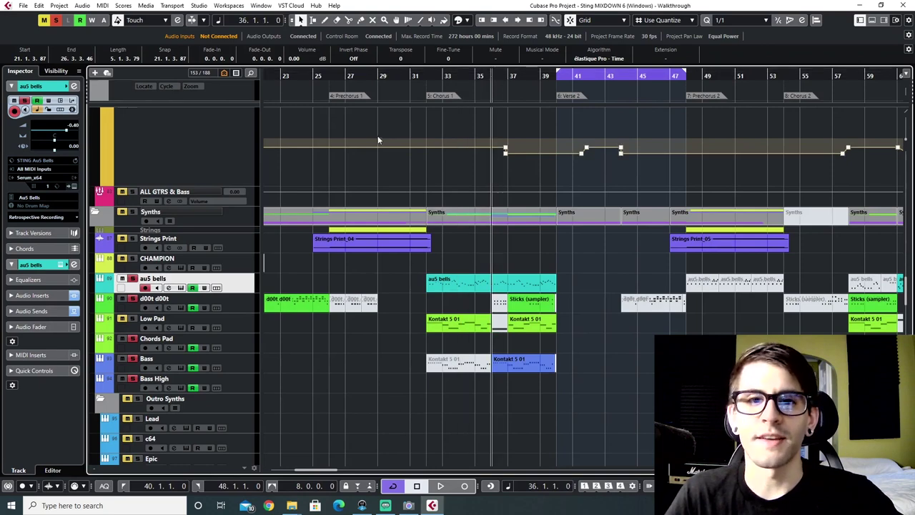
click(428, 76)
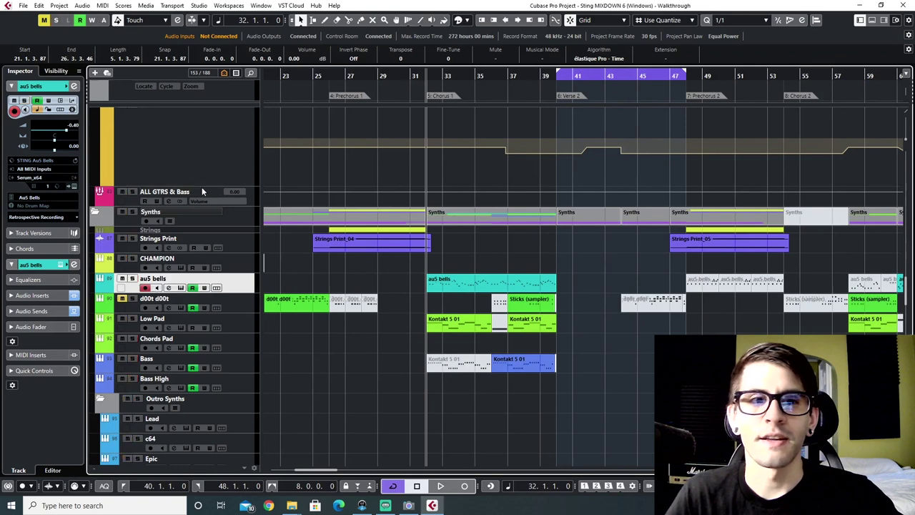
click(133, 279)
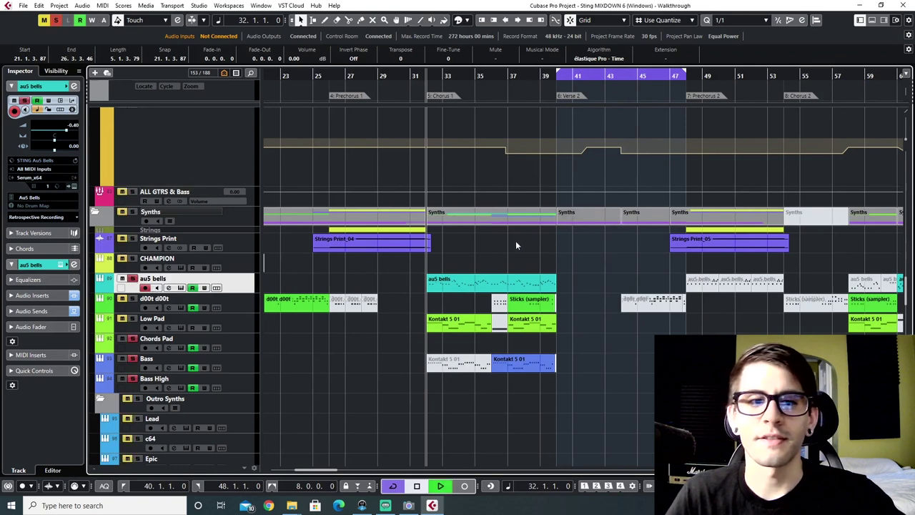
key(space)
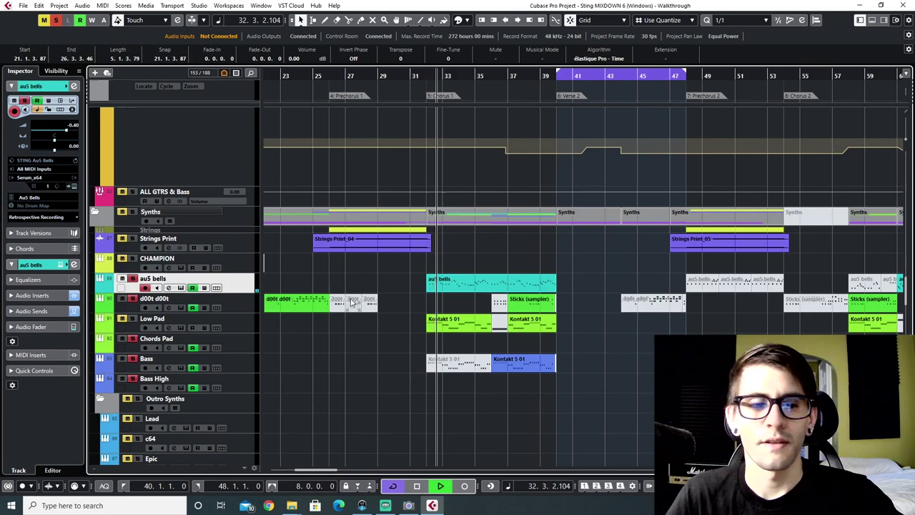
Examine the Smack Attack insert on the au5 bells channel, compare the sound with it bypassed and enabled, and return to the project window
key(F3)
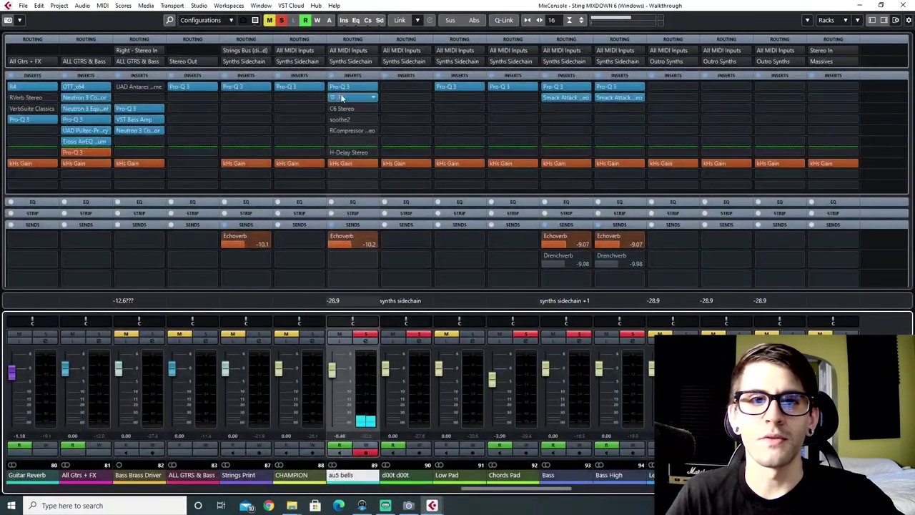
click(337, 98)
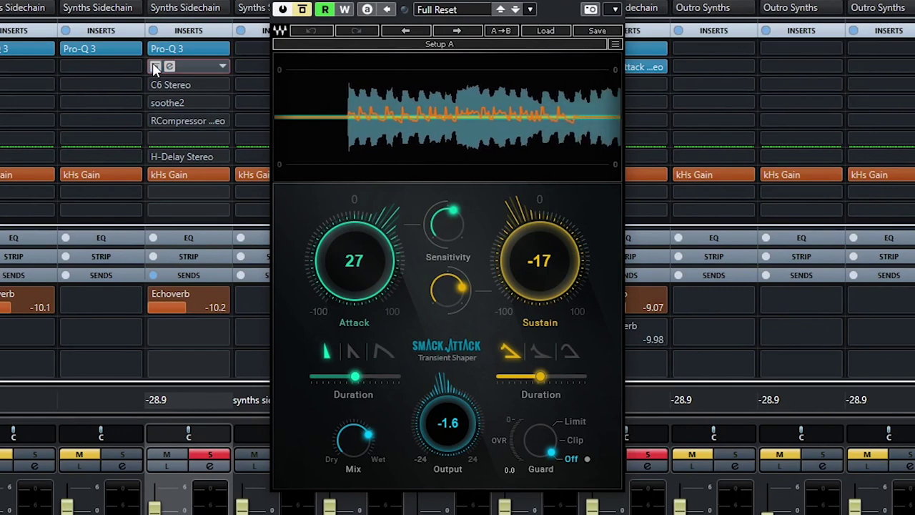
click(153, 65)
key(F3)
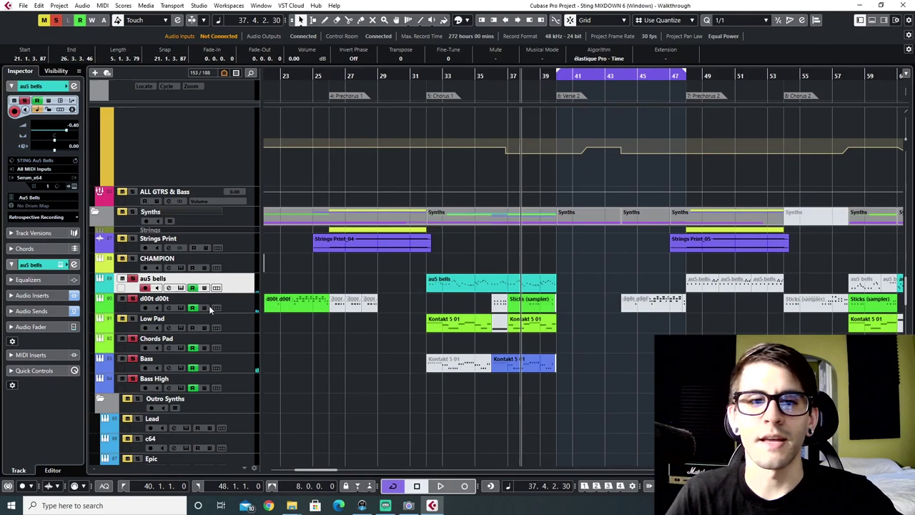
Select the d00t d00t track, open its Serum instrument from the MixConsole, and show the synth's effects page
click(241, 308)
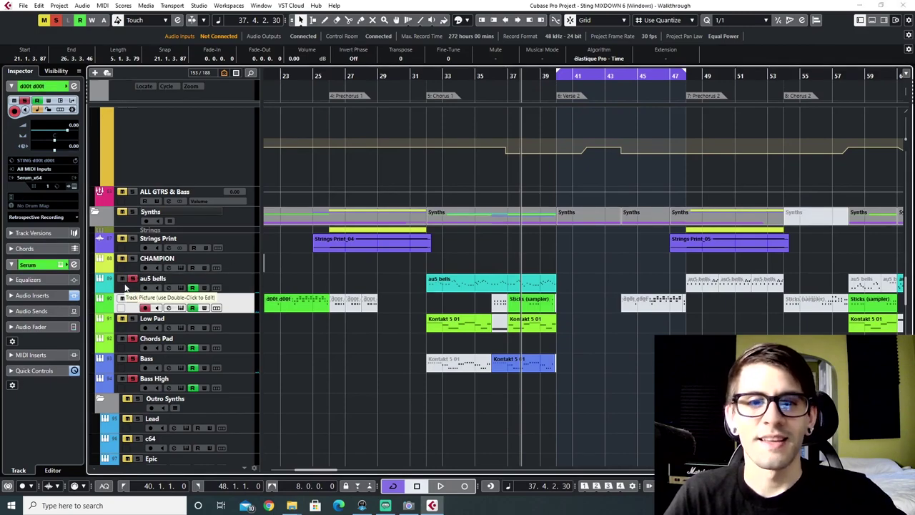
key(F3)
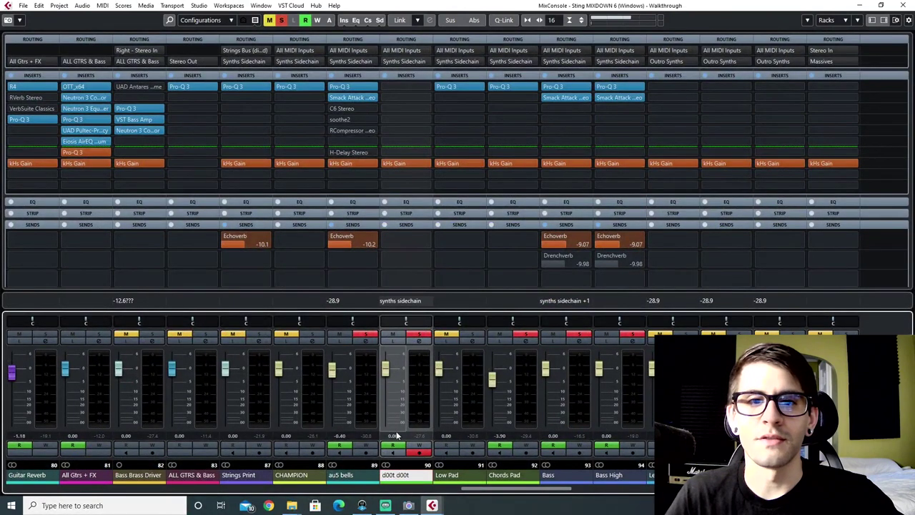
click(419, 341)
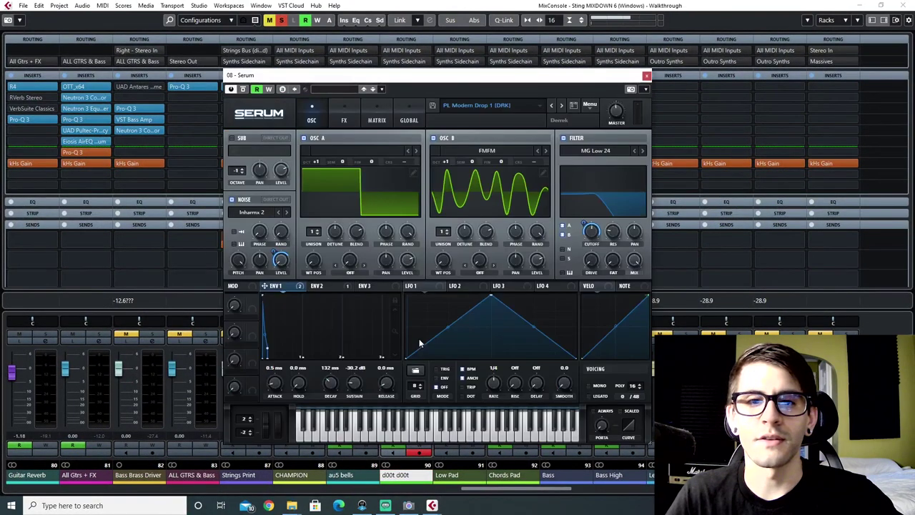
click(344, 111)
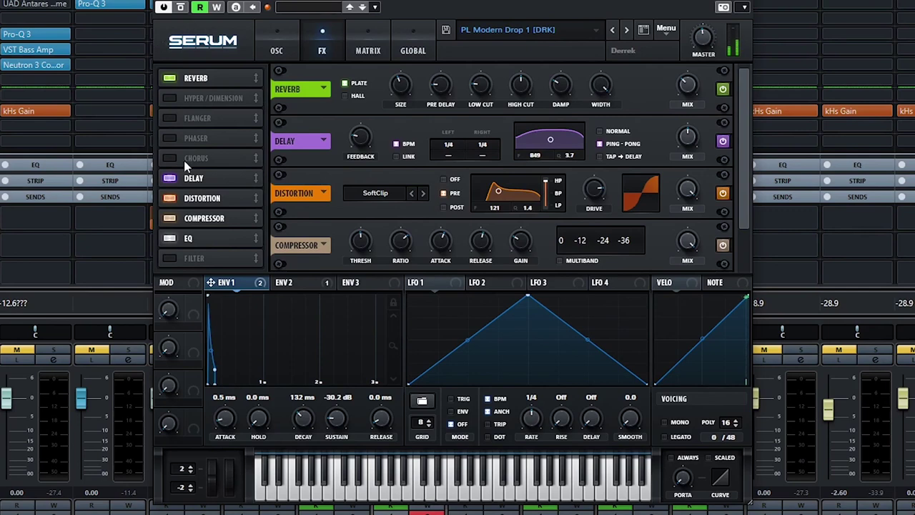
Audition the d00t d00t patch with Serum's Delay and Reverb switched off, and switch both back on
click(168, 178)
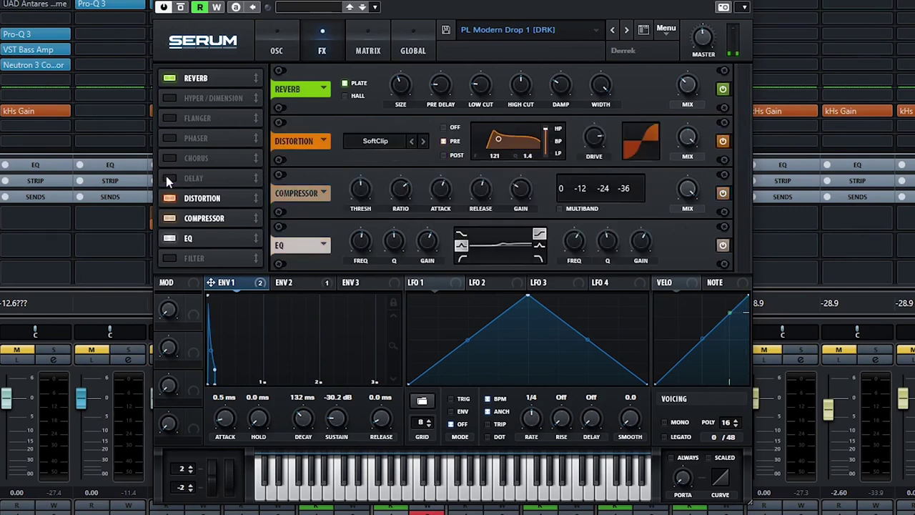
click(168, 78)
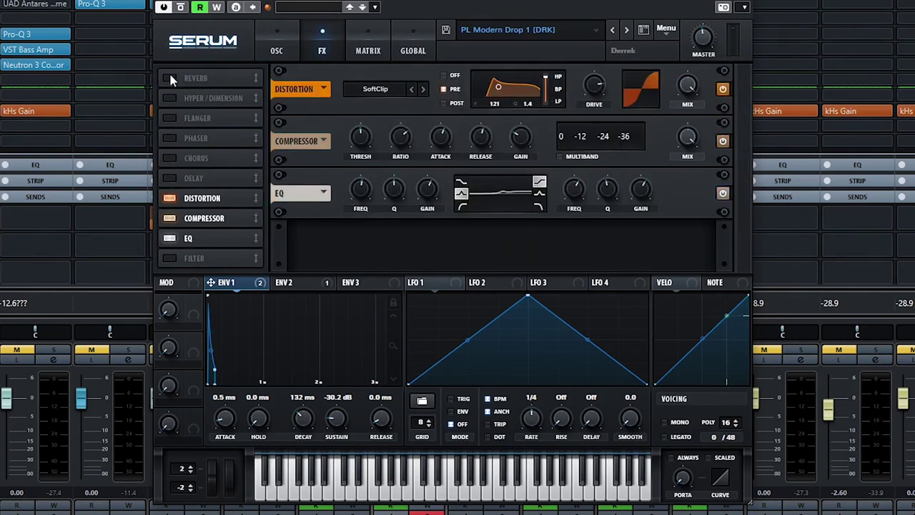
click(170, 77)
click(169, 178)
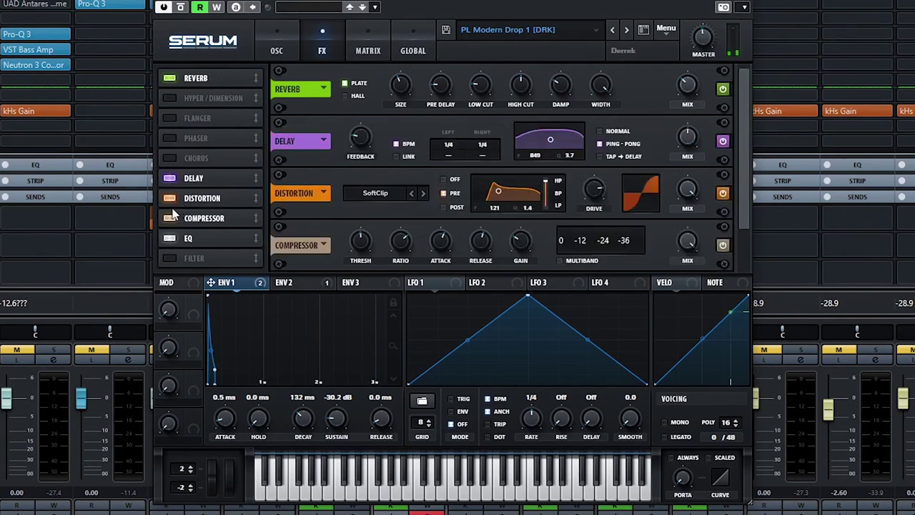
Audition the patch without Serum's Distortion, Compressor and EQ, switch them back on, and view the rest of the effects rack
click(170, 198)
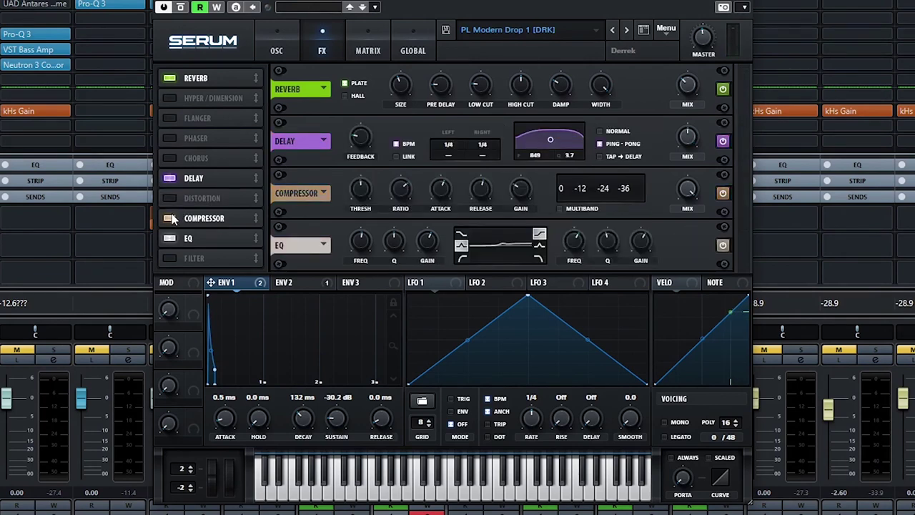
click(169, 218)
click(169, 238)
click(169, 198)
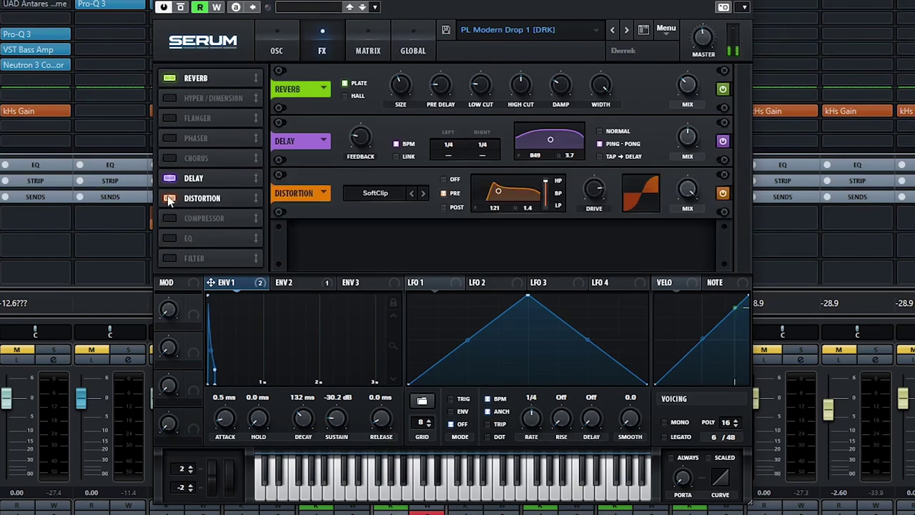
click(169, 218)
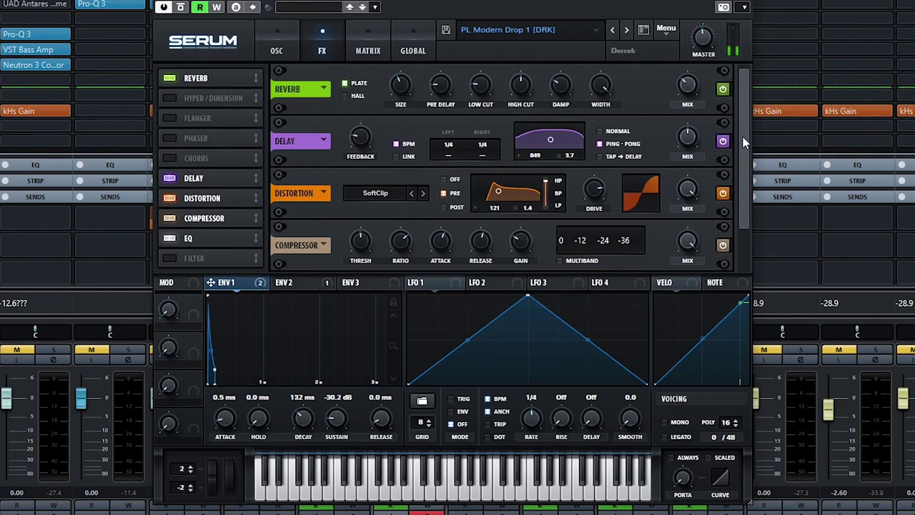
drag(743, 137, 746, 238)
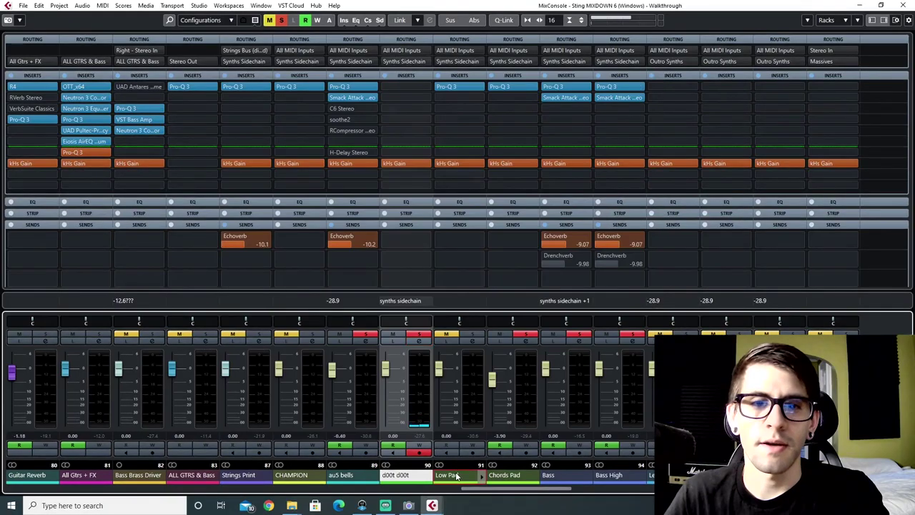
Select the Low Pad channel, view its Pro-Q 3 insert, and close the EQ
click(454, 475)
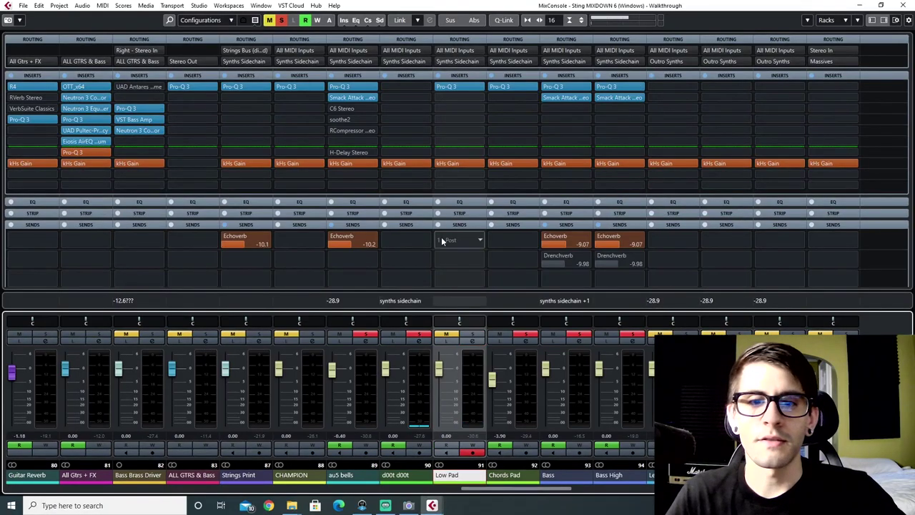
click(451, 86)
click(622, 108)
Open the Chords Pad channel's Pro-Q 3 over the project window and play the soloed synths from the start of Chorus 2.2
click(512, 481)
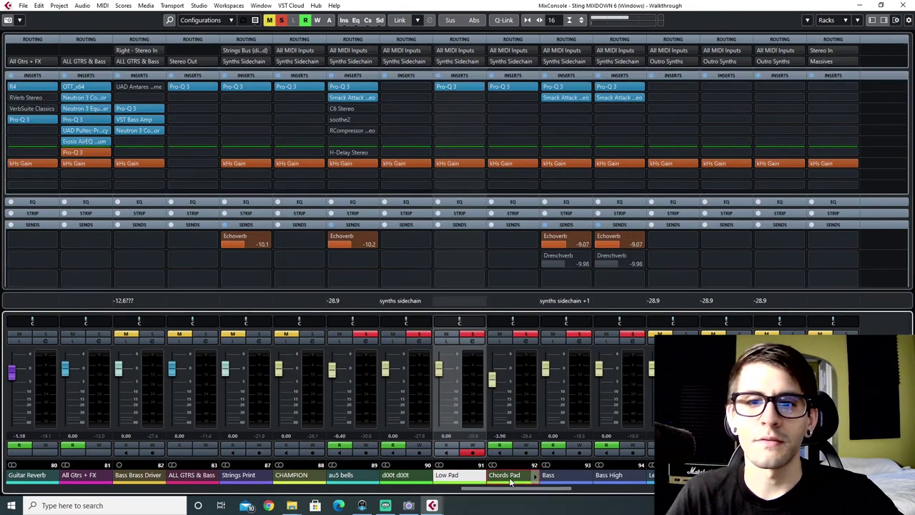
click(500, 87)
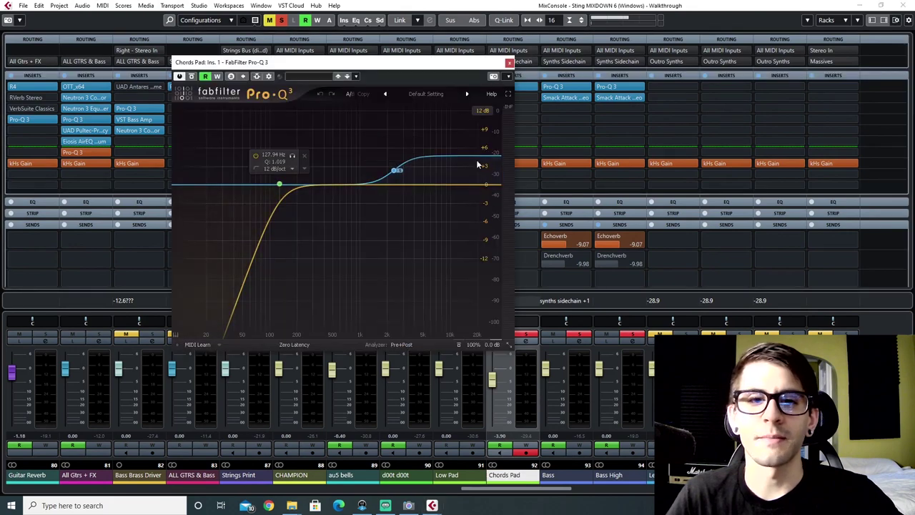
key(F3)
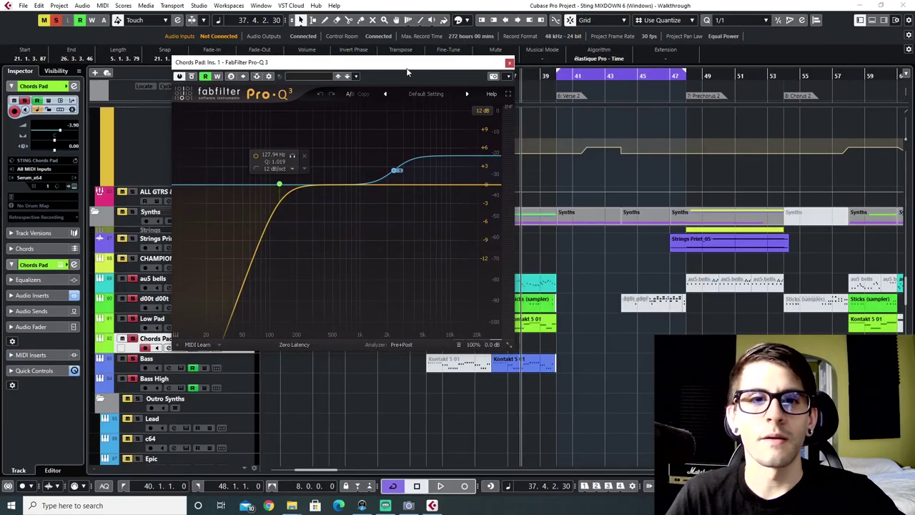
drag(406, 71, 281, 87)
double_click(500, 75)
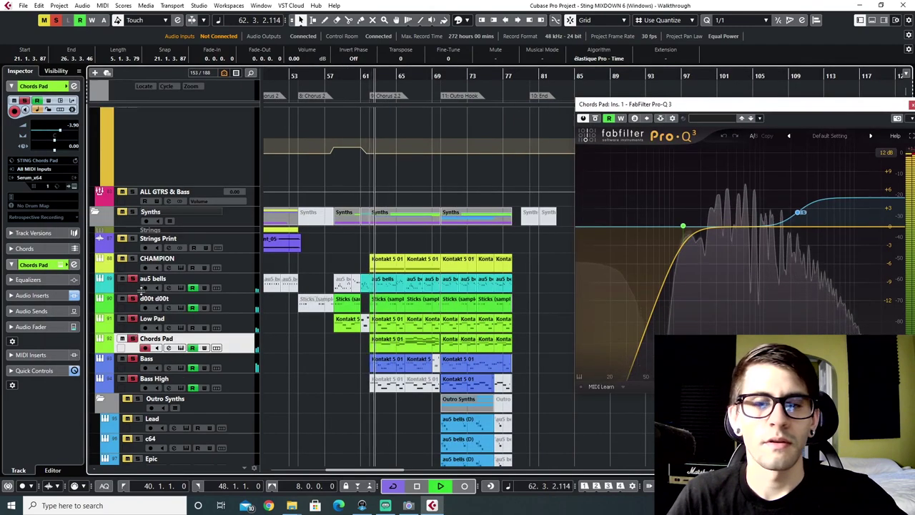
drag(706, 106, 466, 125)
Audition the side-only high shelf band on its own in the Chords Pad EQ, inspect the low cut band, and stop playback
mouse_move(559, 233)
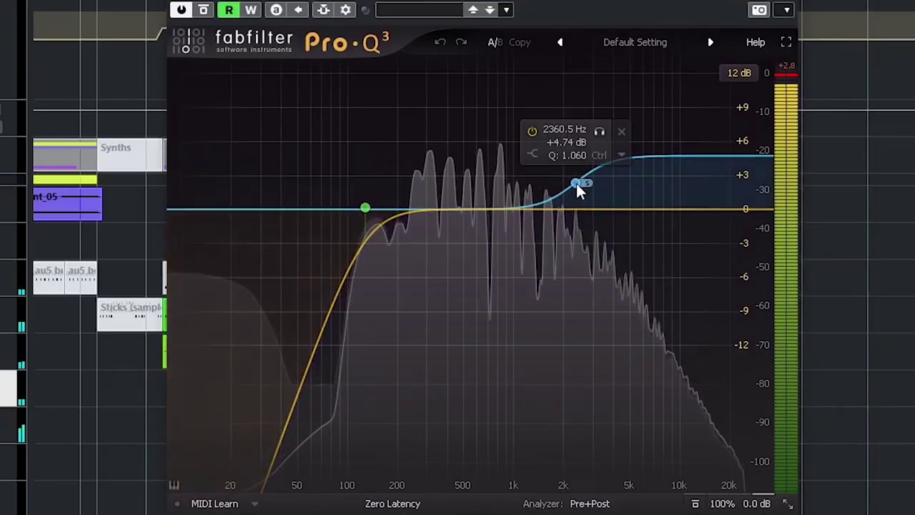
click(599, 131)
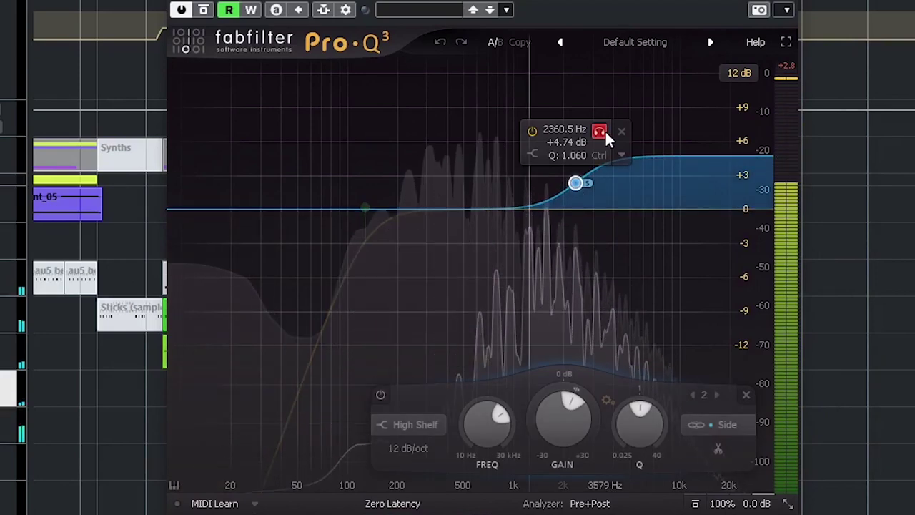
click(599, 132)
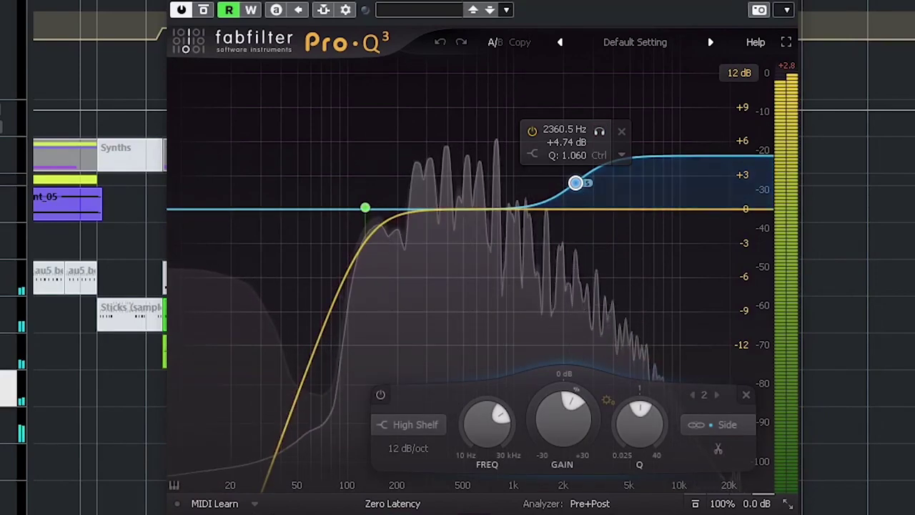
click(365, 207)
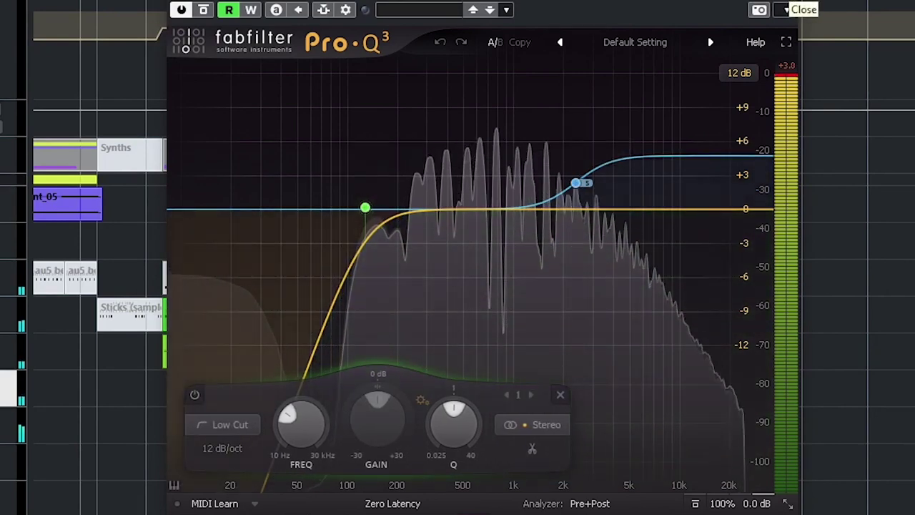
key(space)
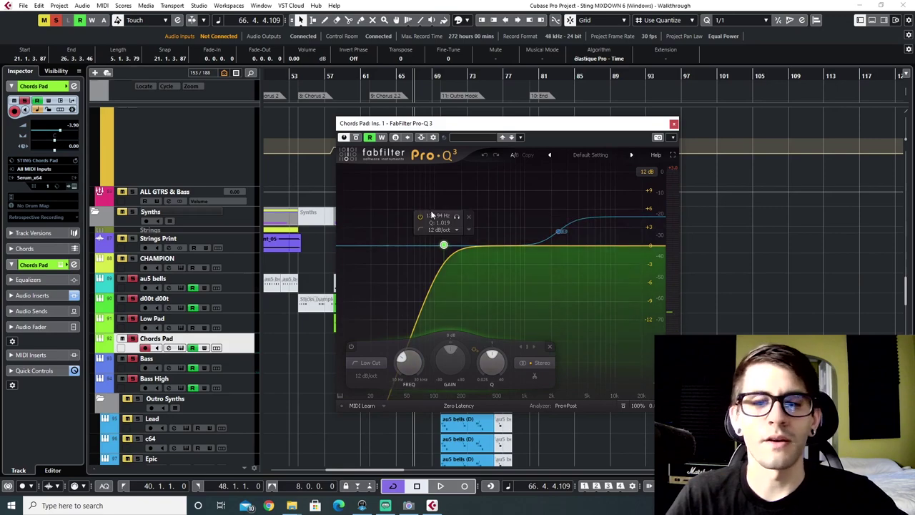
Close the Chords Pad EQ, inspect the low cut band in the Low Pad channel's Pro-Q 3 from the mixer, and close it
key(F3)
click(673, 124)
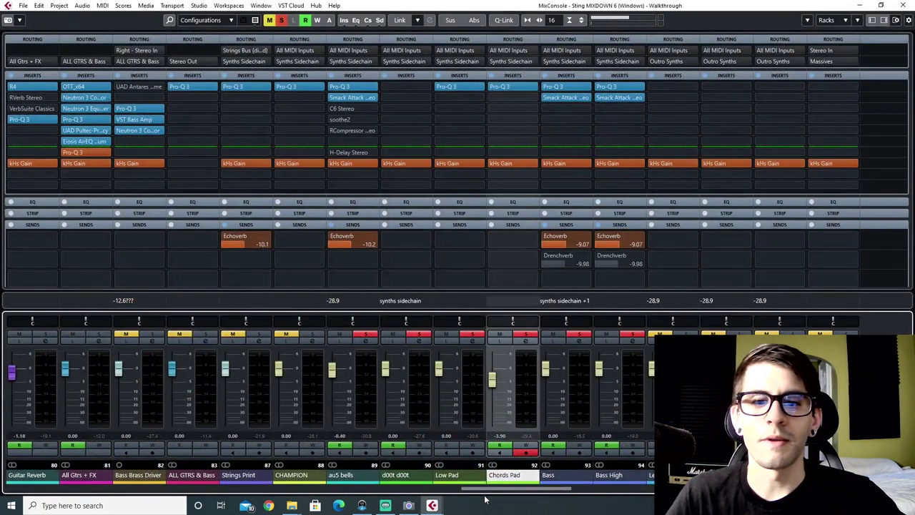
click(458, 477)
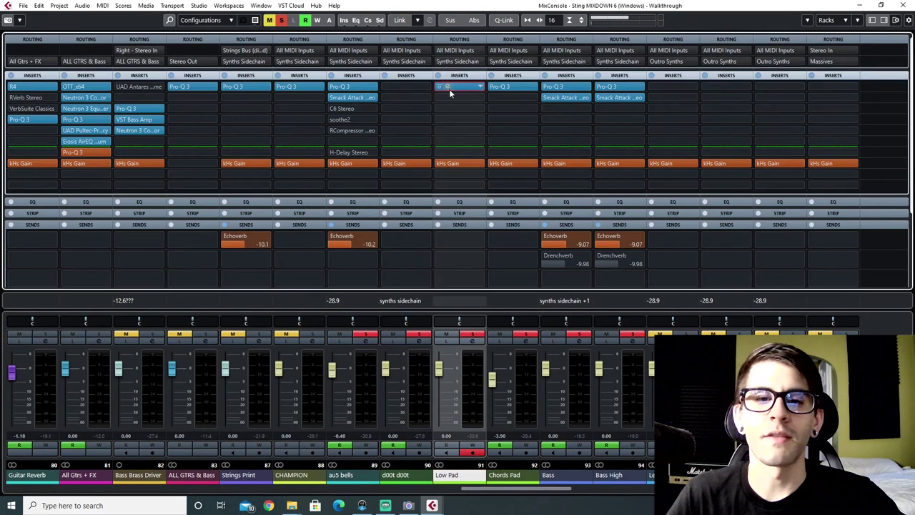
click(449, 88)
click(374, 225)
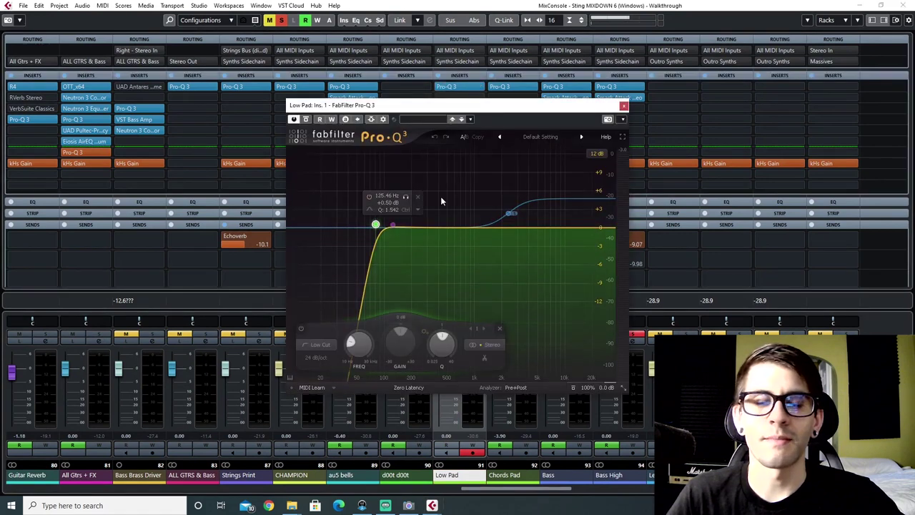
click(624, 107)
Select the Chords Pad and Bass channels in turn, view the Chords Pad's Pro-Q 3 insert, and close it
click(504, 475)
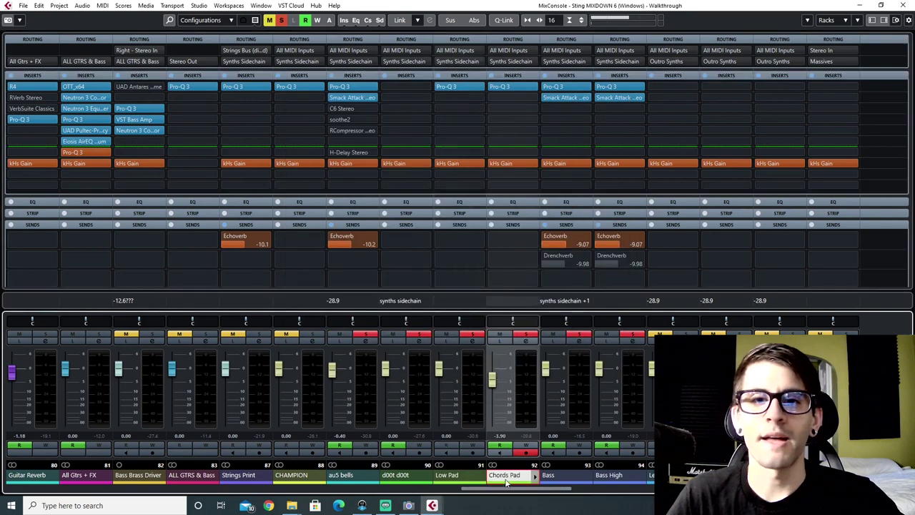
click(566, 477)
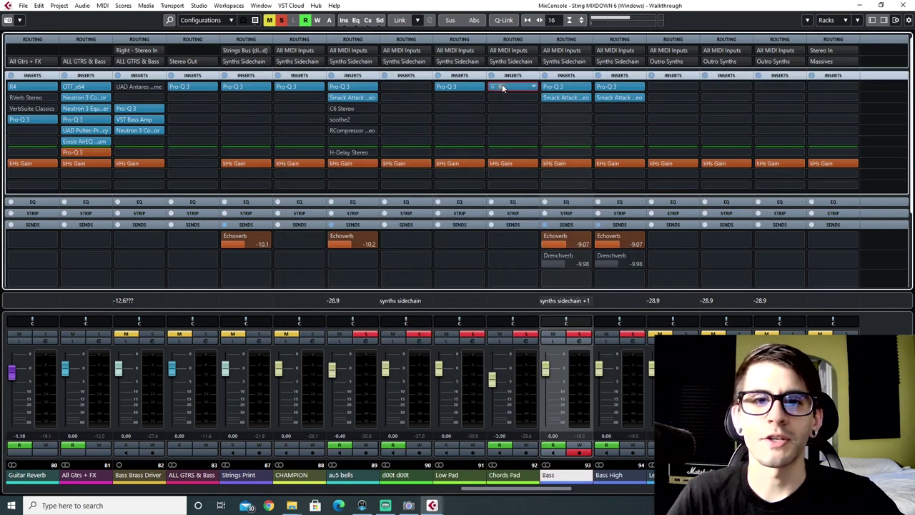
click(513, 88)
click(672, 124)
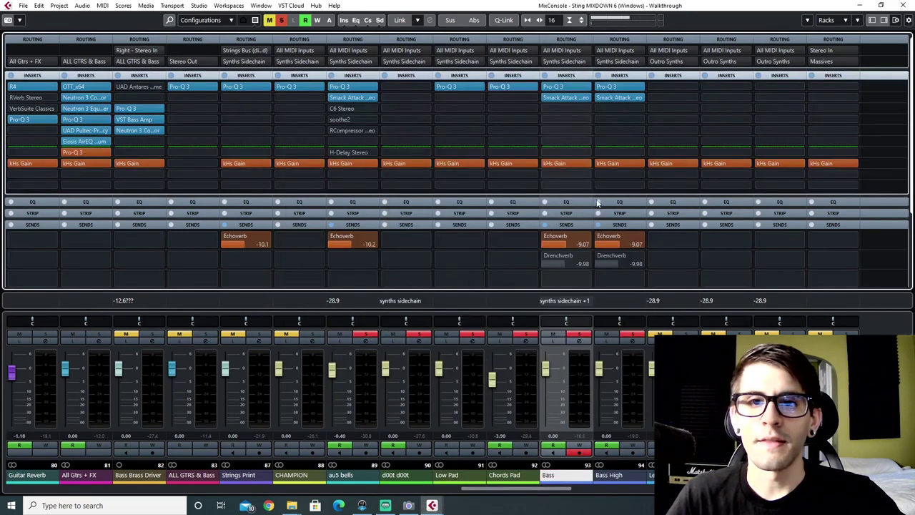
Play the soloed synths from the start of the Outro Hook and open the Bass channel's Smack Attack insert in the mixer
key(F3)
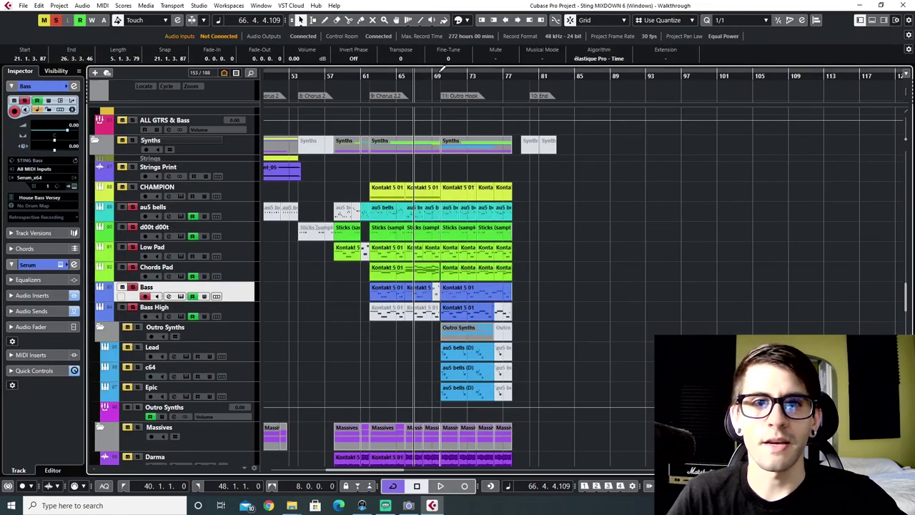
click(438, 75)
key(space)
key(F3)
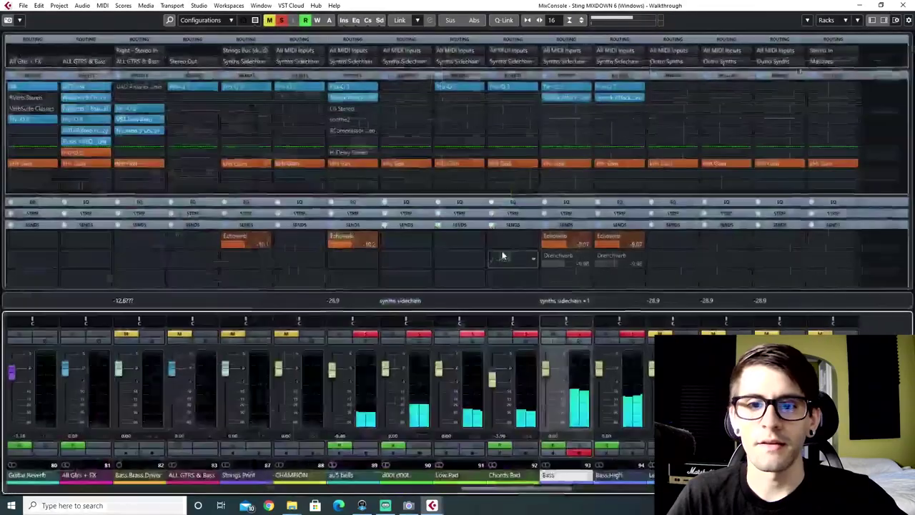
click(551, 91)
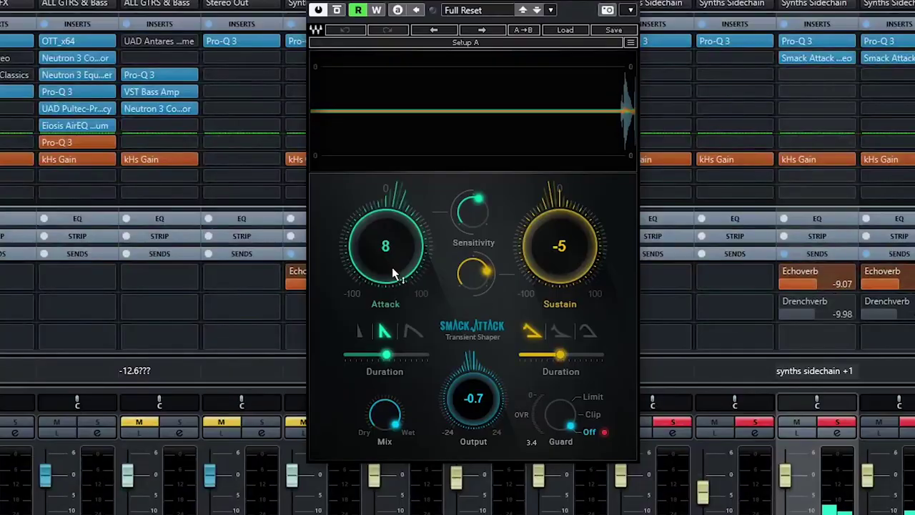
Try an Attack value of 17 in the Bass channel's Smack Attack, undo it, and close the plugin
mouse_move(394, 270)
mouse_down()
mouse_move(394, 223)
mouse_move(394, 259)
mouse_up()
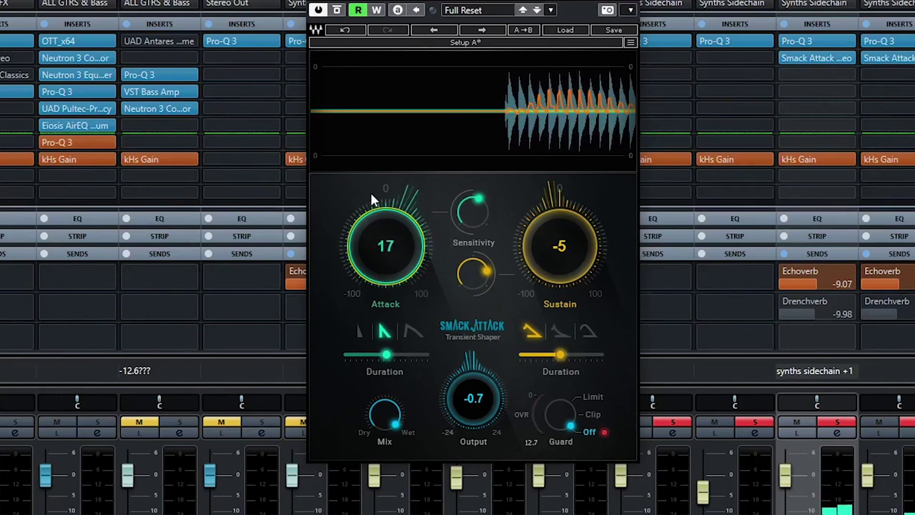
click(345, 30)
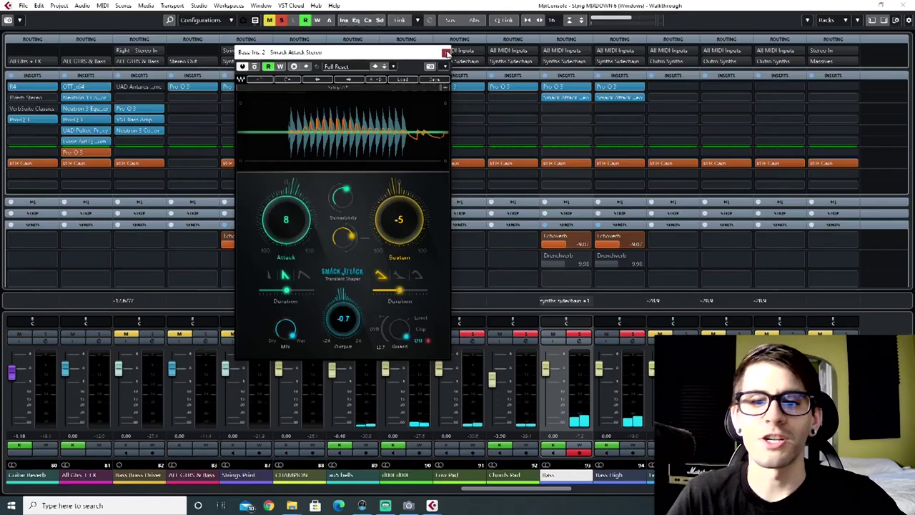
click(446, 52)
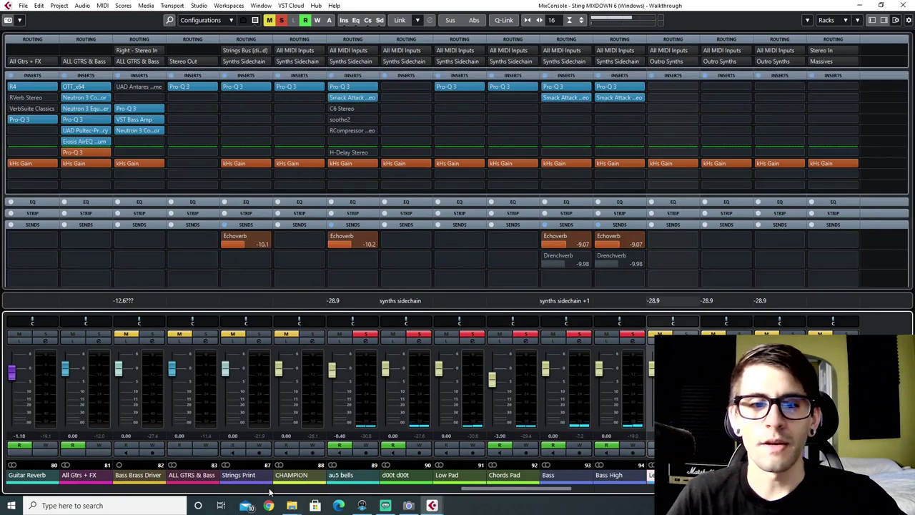
Select the Massives group channel, view its Pro-Q 3 insert, and close the EQ
drag(510, 493, 602, 481)
click(299, 474)
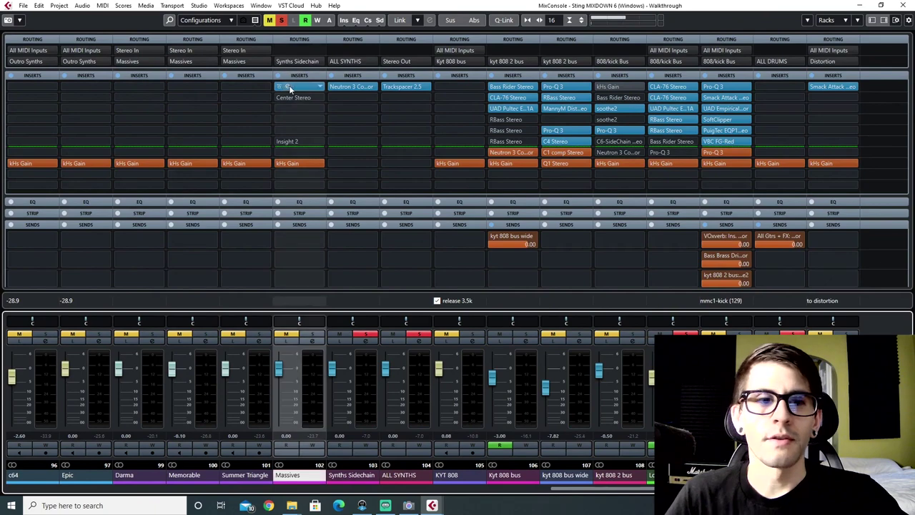
click(290, 87)
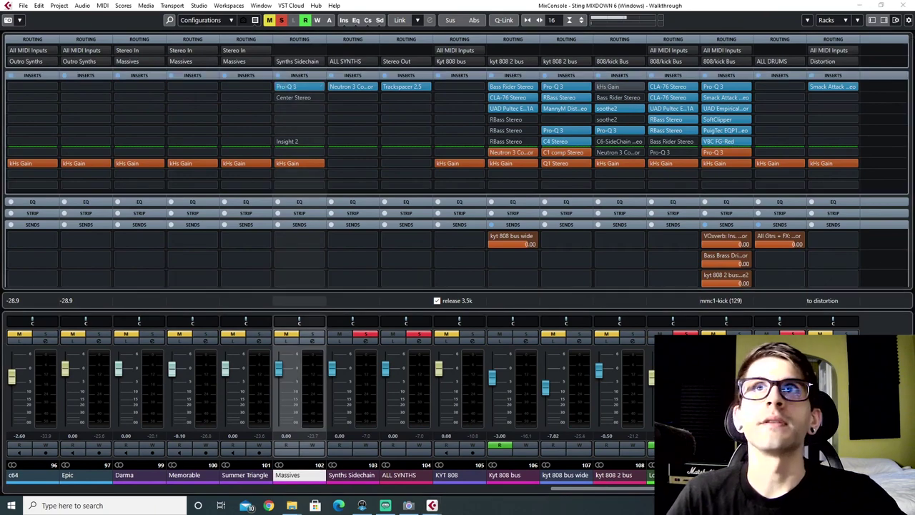
click(285, 87)
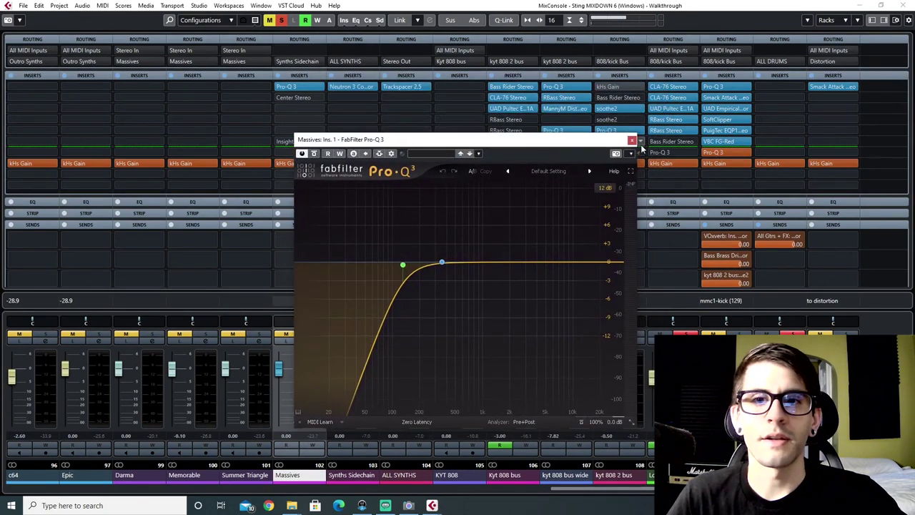
click(631, 139)
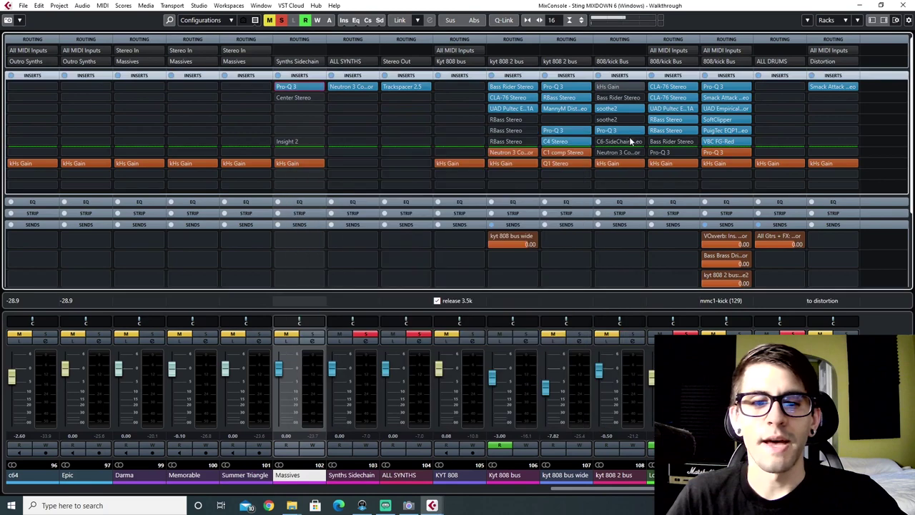
Select the Synths Sidechain channel and open its Neutron 3 Compressor insert clear of the insert slots
click(351, 474)
click(403, 474)
click(362, 475)
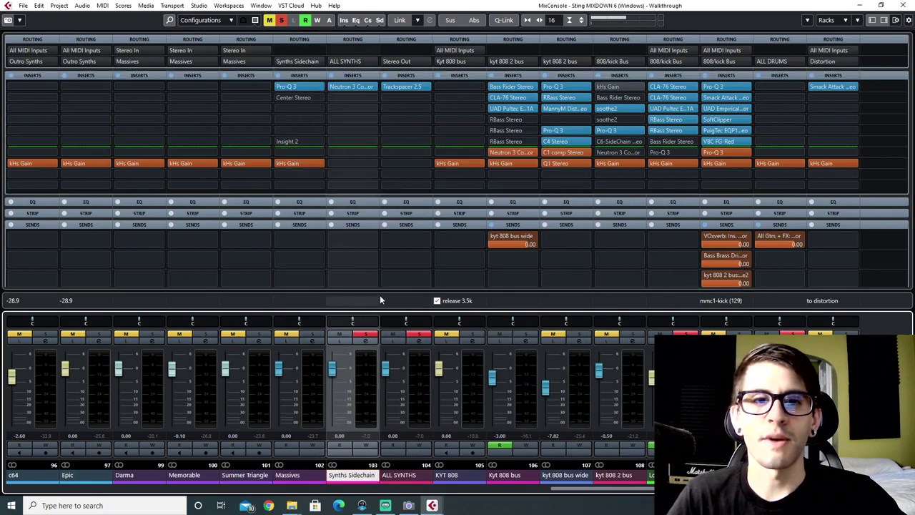
click(344, 87)
drag(386, 66, 400, 149)
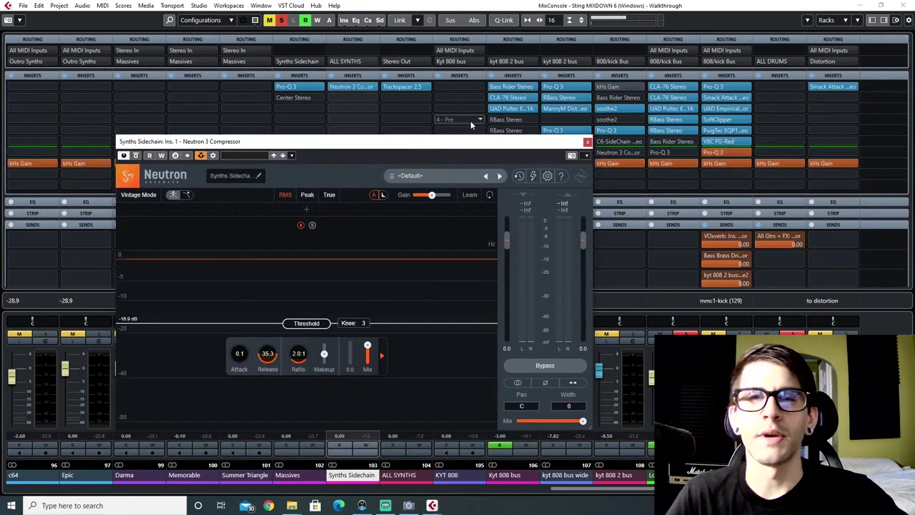
Play the Outro Hook with the sidechain compressor open over the project window, watch its gain reduction, and close it
key(F3)
drag(375, 142, 380, 192)
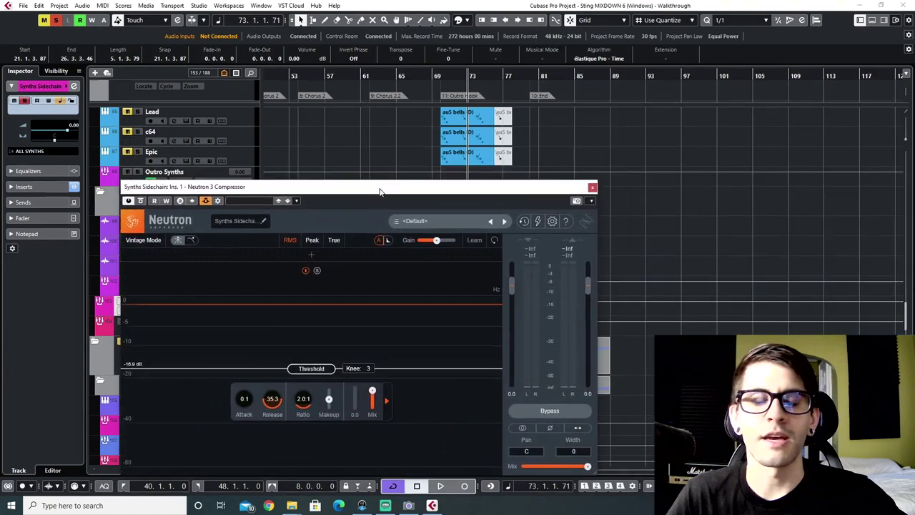
click(440, 75)
key(space)
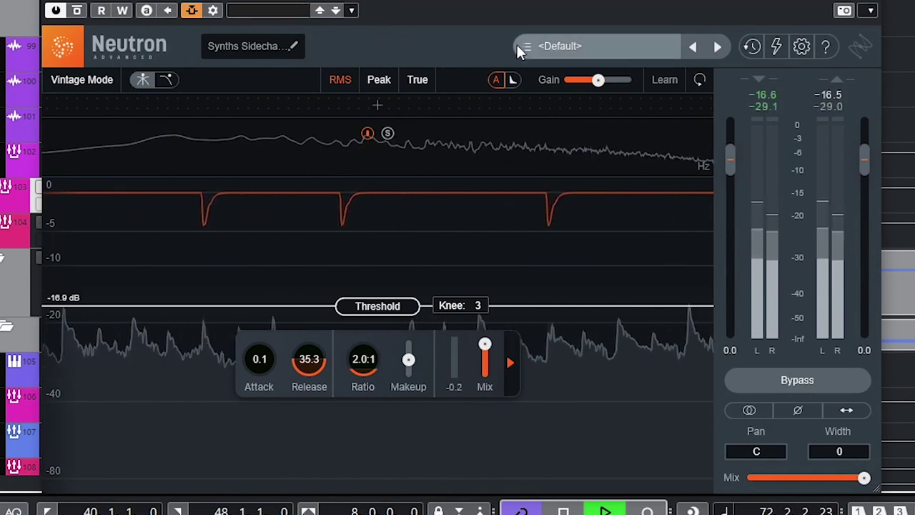
click(865, 2)
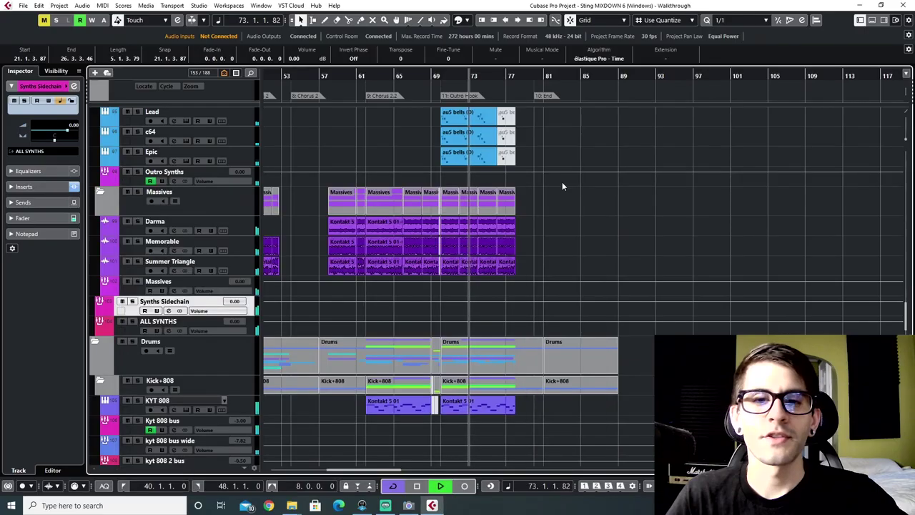
Reopen the Synths Sidechain channel's Neutron 3 Compressor over the mixer, examine its settings, and toggle playback
key(F3)
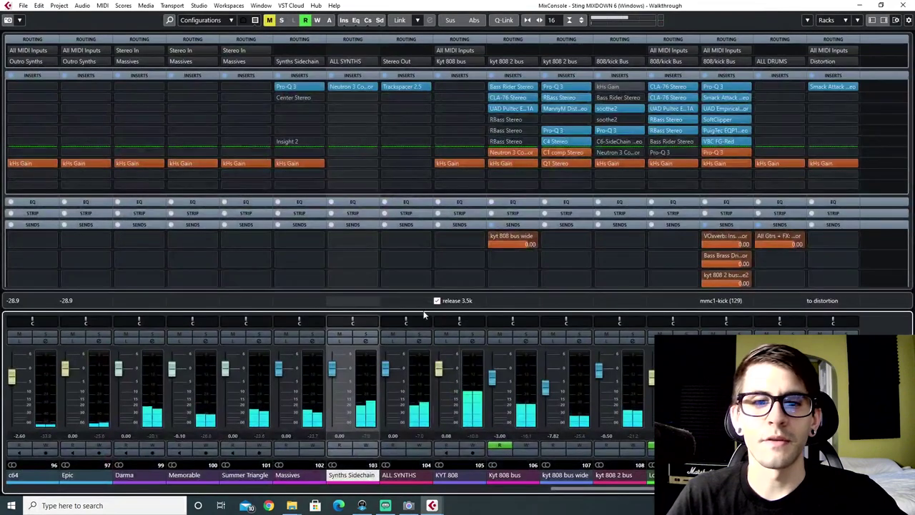
click(348, 87)
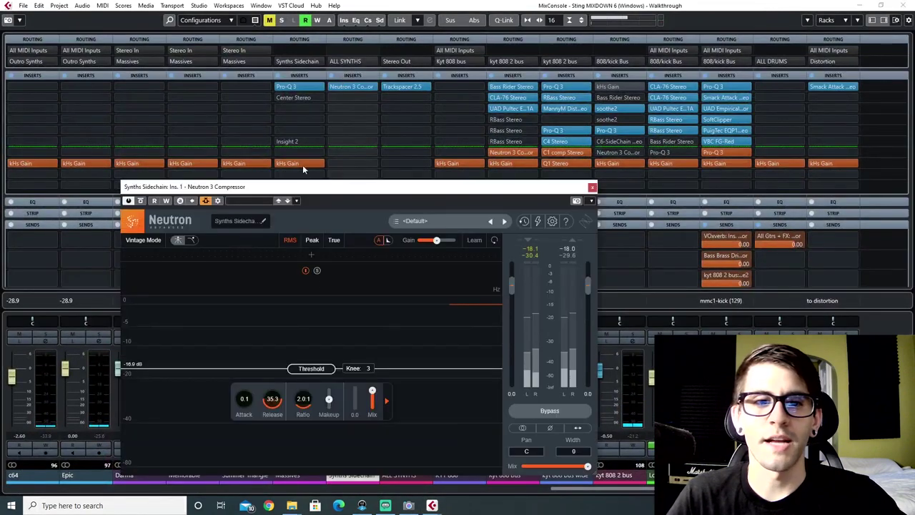
drag(307, 187, 347, 116)
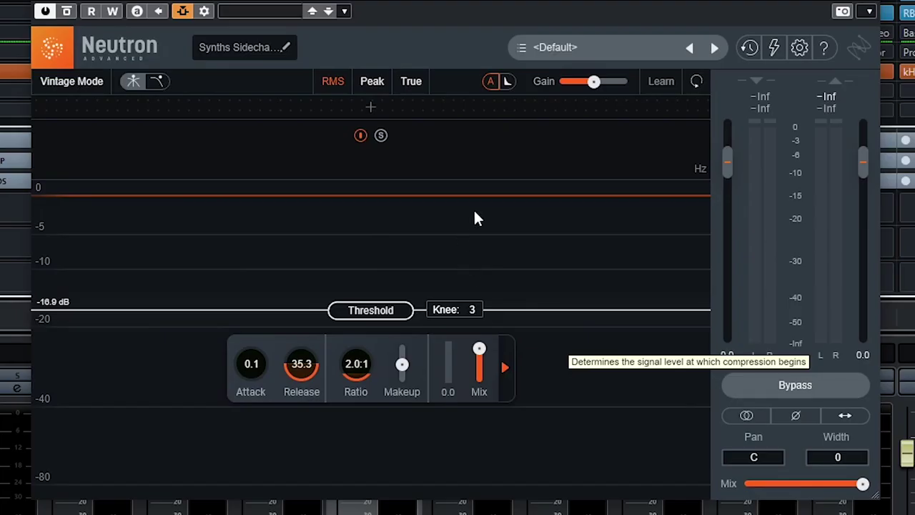
key(space)
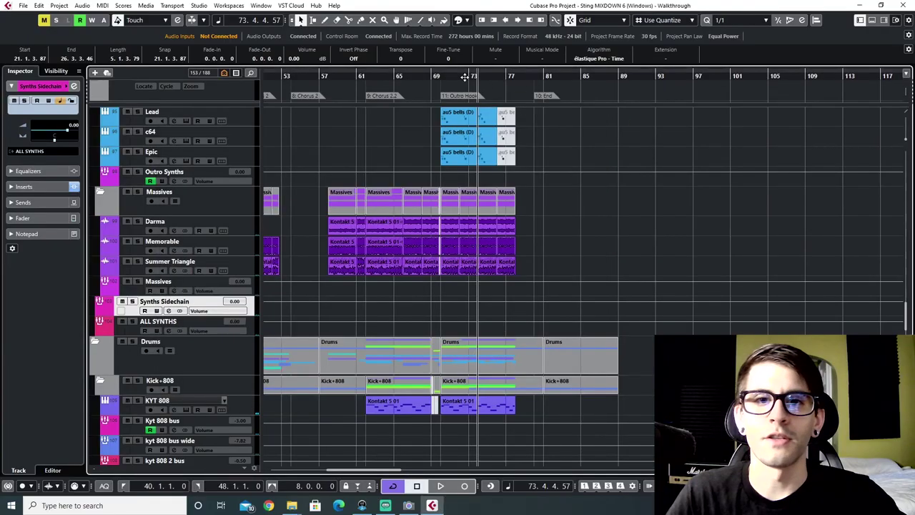
Toggle playback of the Outro Hook in the project window, and open the ALL SYNTHS channel's Trackspacer 2.5 insert in the mixer
key(space)
scroll(539, 228, up, 2)
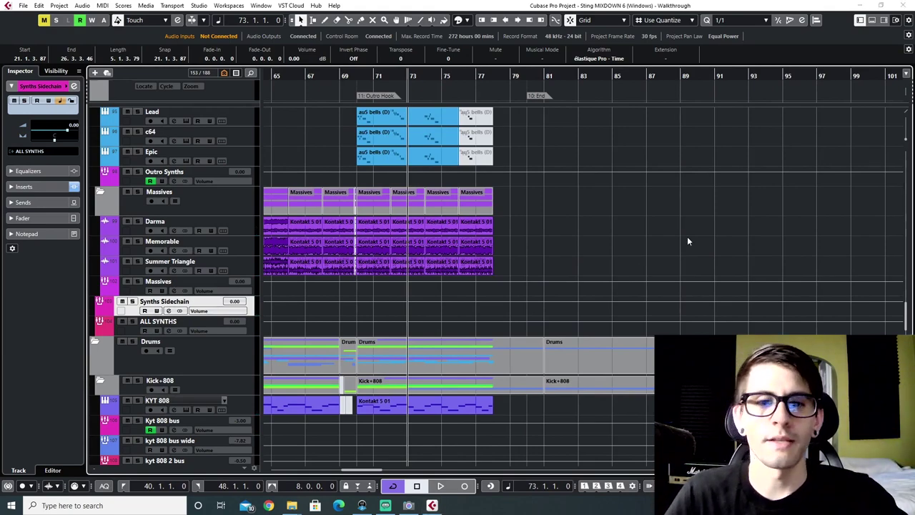
key(F3)
click(395, 477)
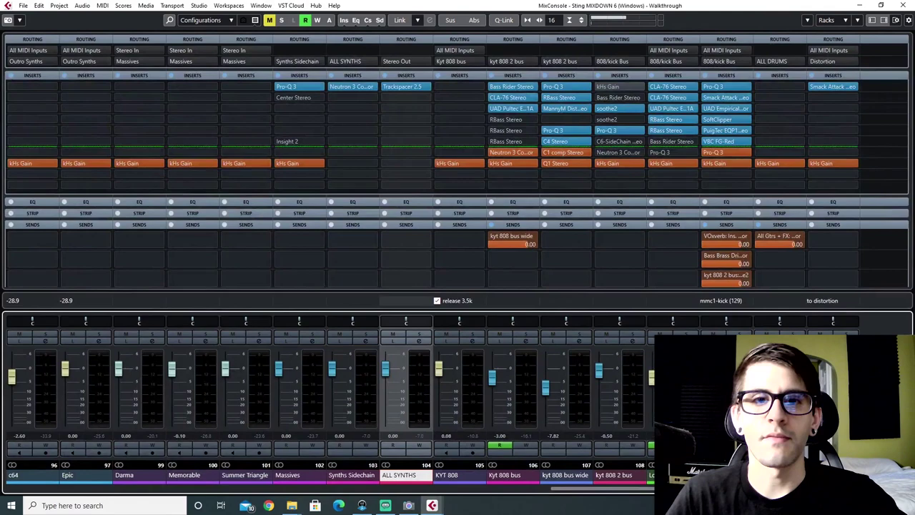
click(391, 86)
click(392, 86)
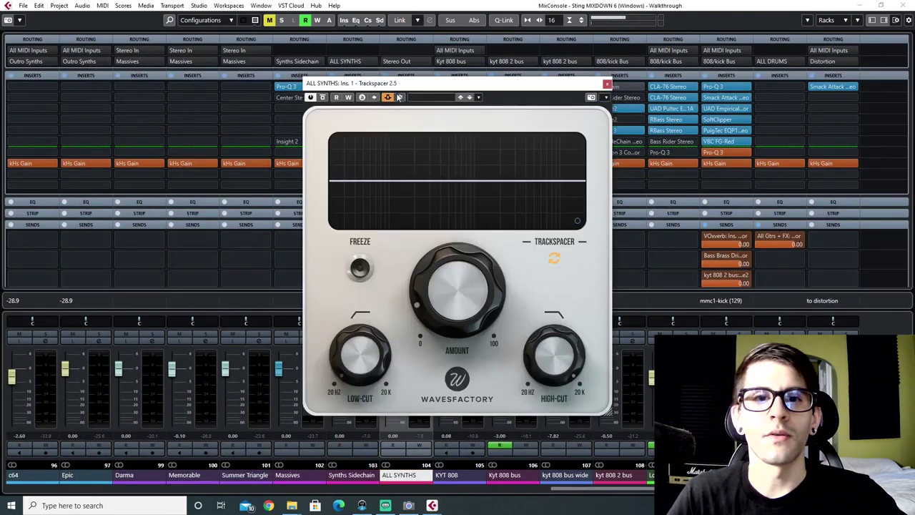
drag(405, 83, 323, 113)
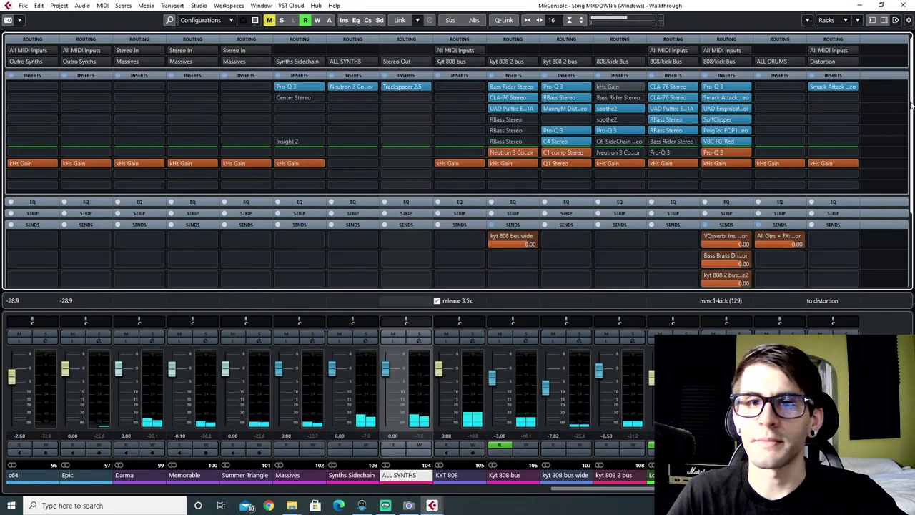
Examine the sends of the kick, snare and hats channels in the mixer, and return to the synth group channels
scroll(908, 232, down, 3)
scroll(904, 252, right, 3)
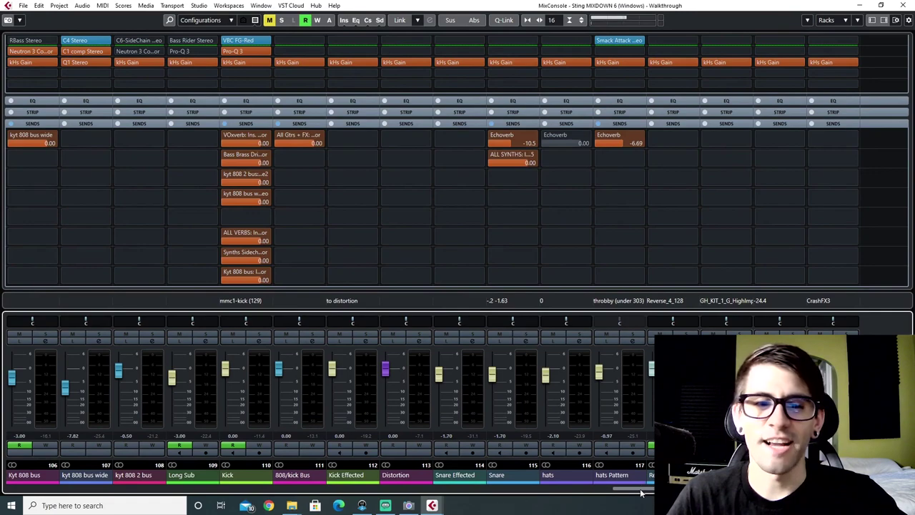
drag(642, 492, 585, 494)
scroll(906, 214, up, 3)
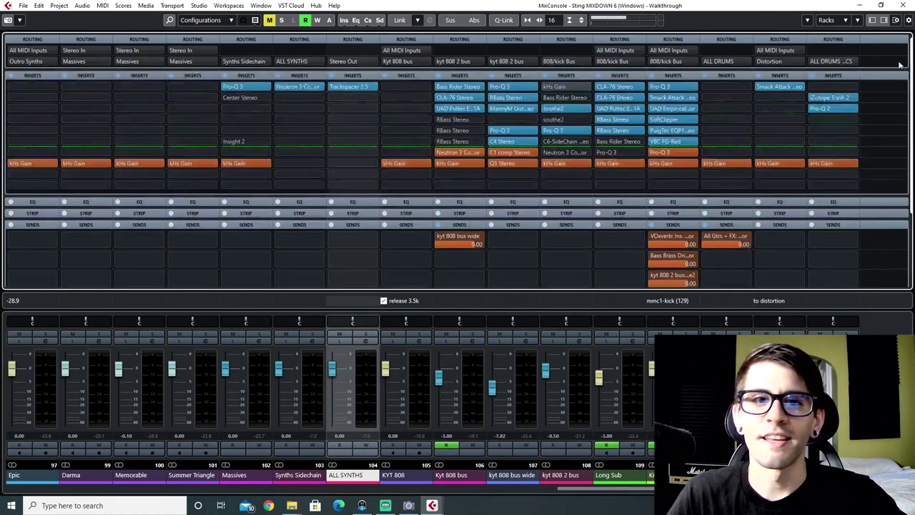
Reopen Trackspacer 2.5 on the ALL SYNTHS channel, toggle playback to watch its response, and close it
click(342, 85)
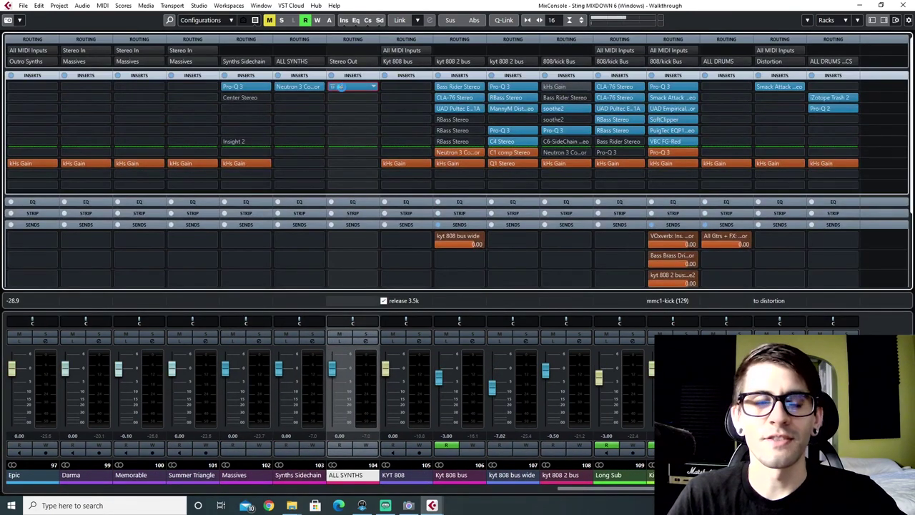
drag(376, 116, 363, 107)
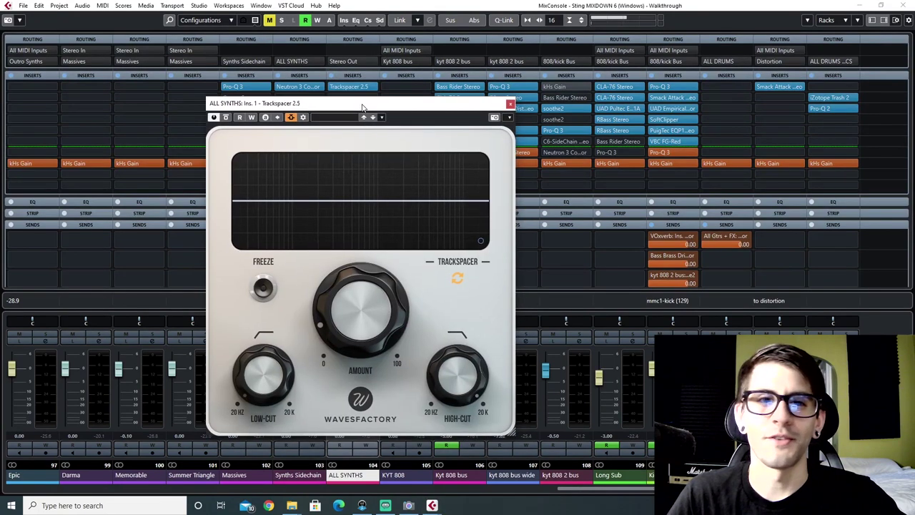
key(space)
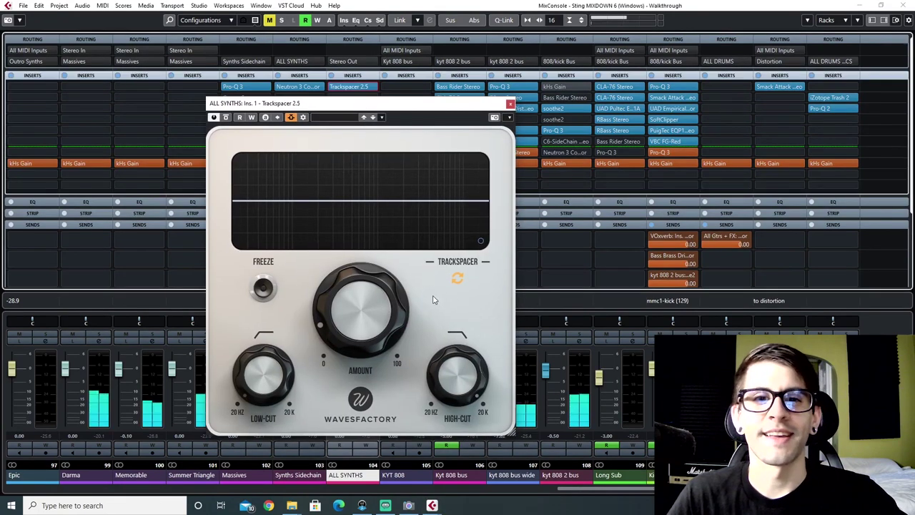
click(510, 106)
Select the Kyt 808 bus channel in the mixer, examine its Bass Rider insert while toggling playback, and close it
click(393, 475)
click(453, 476)
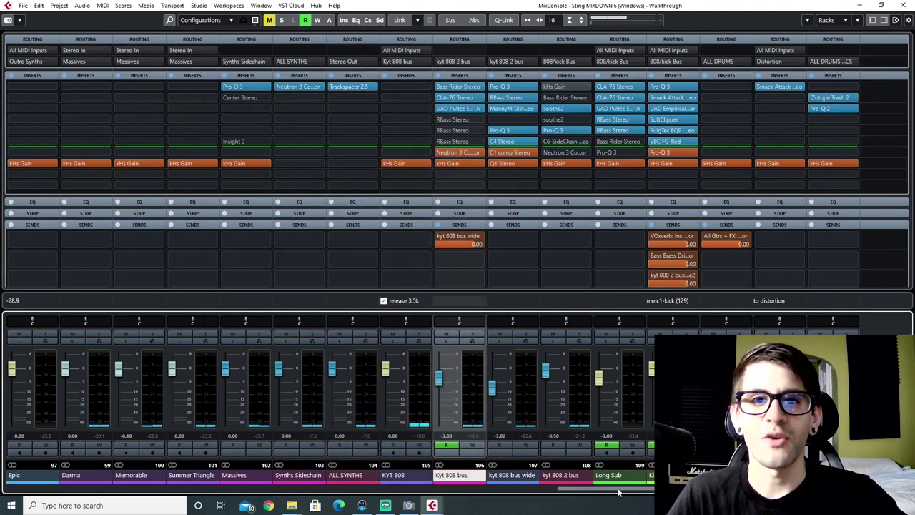
drag(619, 491, 651, 491)
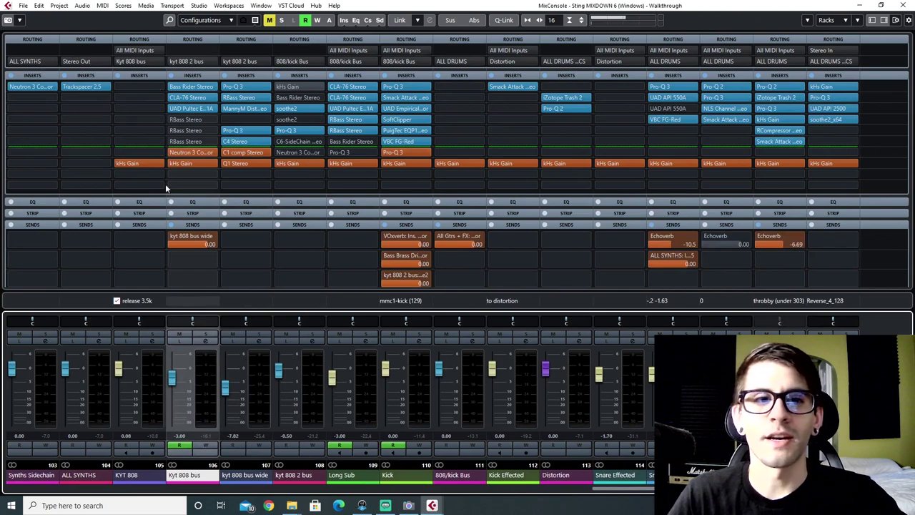
click(182, 87)
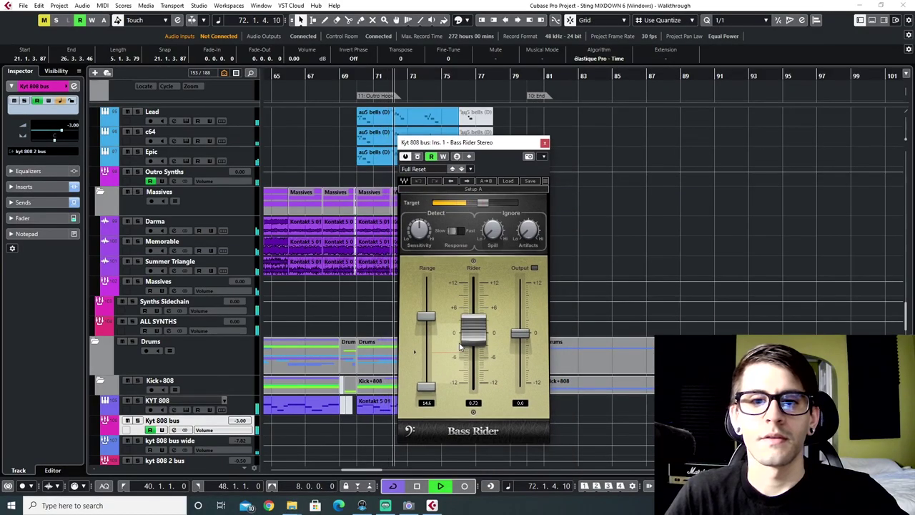
key(space)
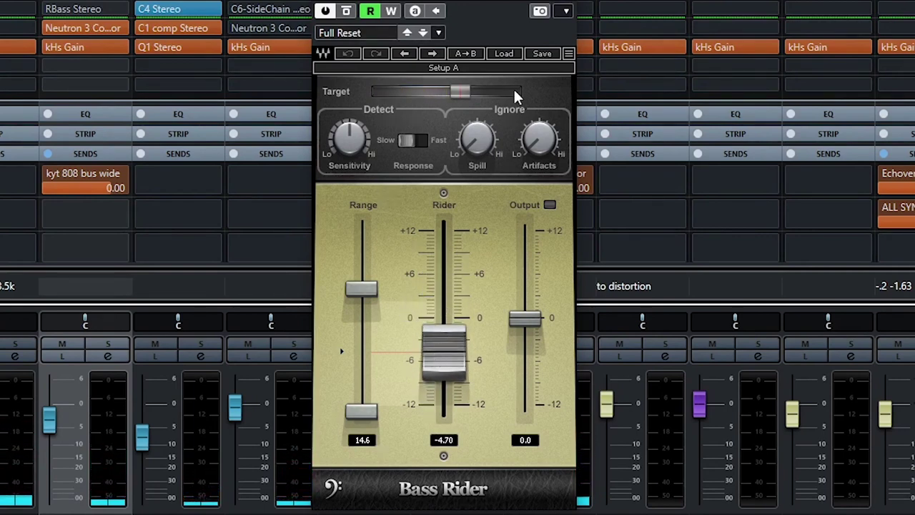
click(570, 1)
Open the Kyt 808 bus channel's CLA-76 insert and examine its settings
click(182, 97)
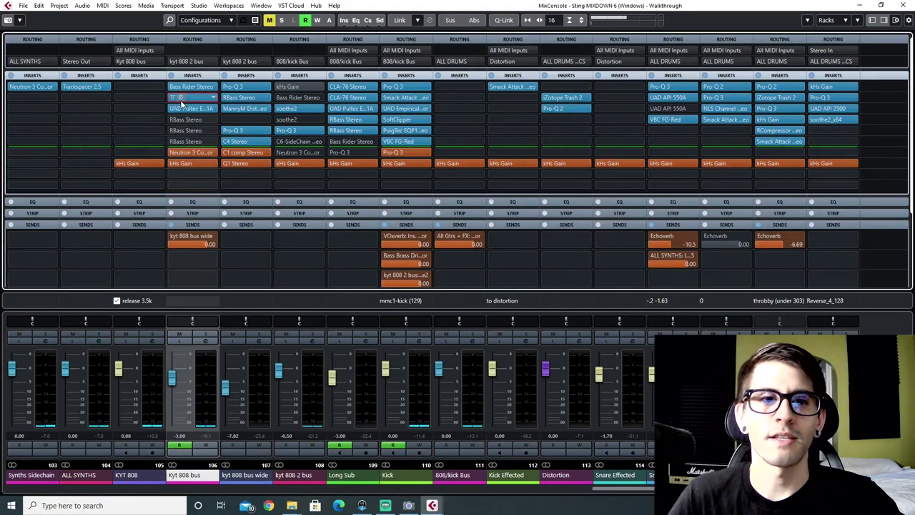
click(184, 99)
drag(336, 117, 377, 166)
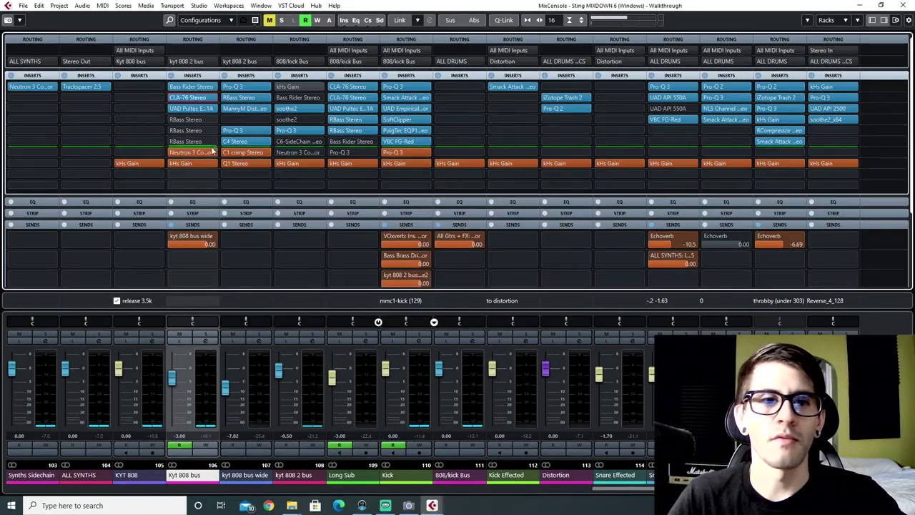
Open the Kyt 808 bus channel's Neutron 3 Compressor, watch its ducking during playback, and close it
click(178, 150)
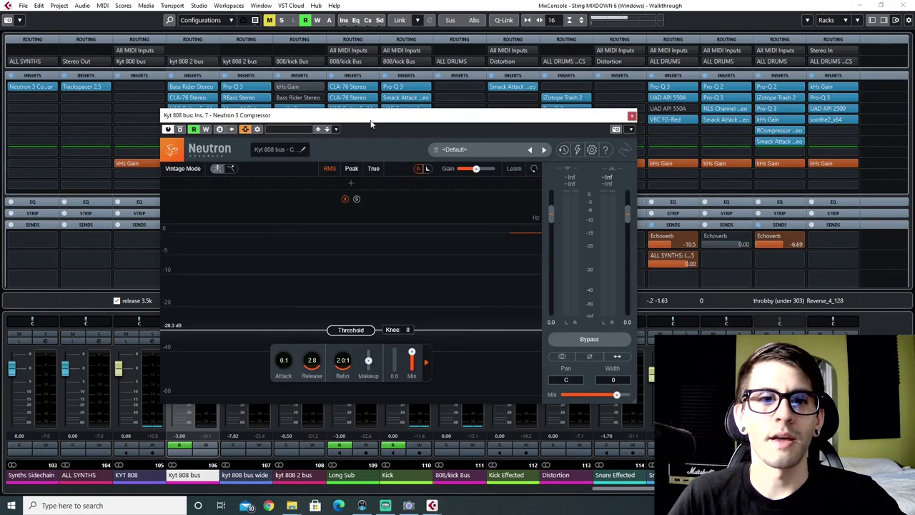
mouse_move(356, 116)
mouse_down()
mouse_move(310, 135)
mouse_move(465, 163)
mouse_move(523, 108)
mouse_move(375, 97)
mouse_move(363, 116)
mouse_up()
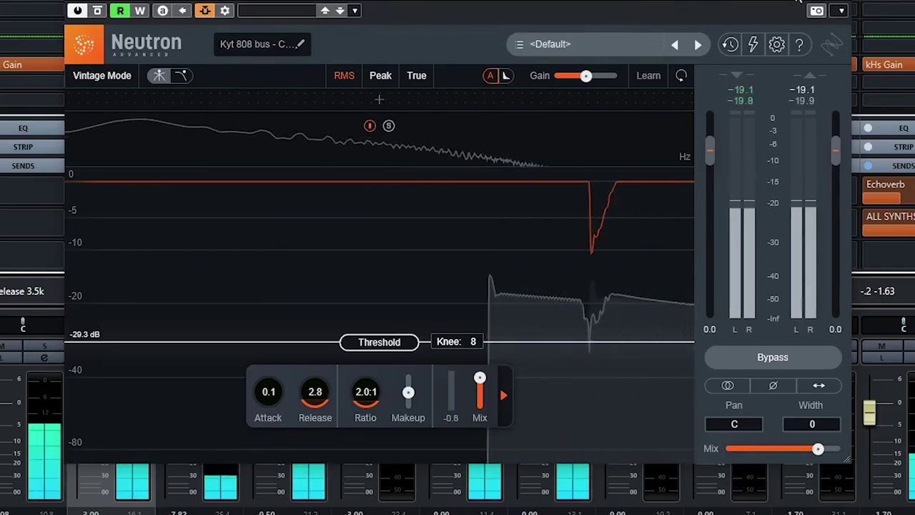
click(635, 115)
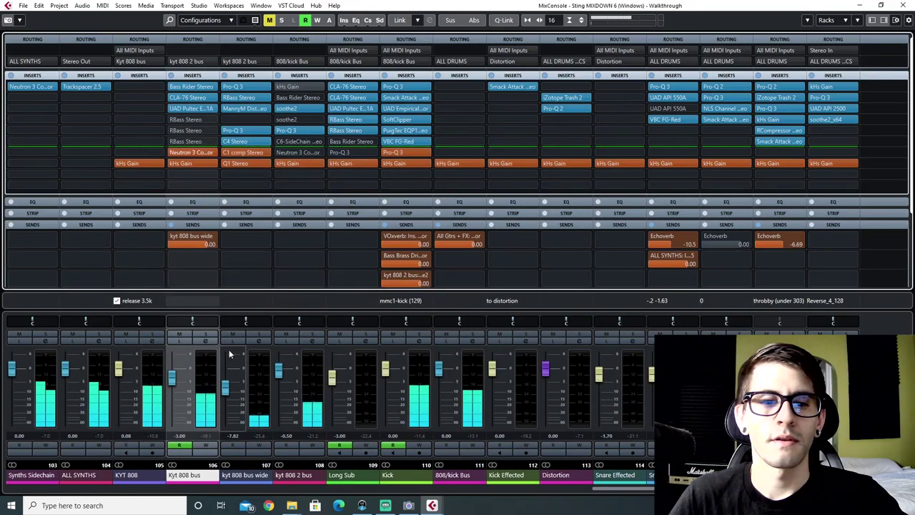
Solo the kyt 808 bus wide channel and bypass all of its inserts
click(246, 476)
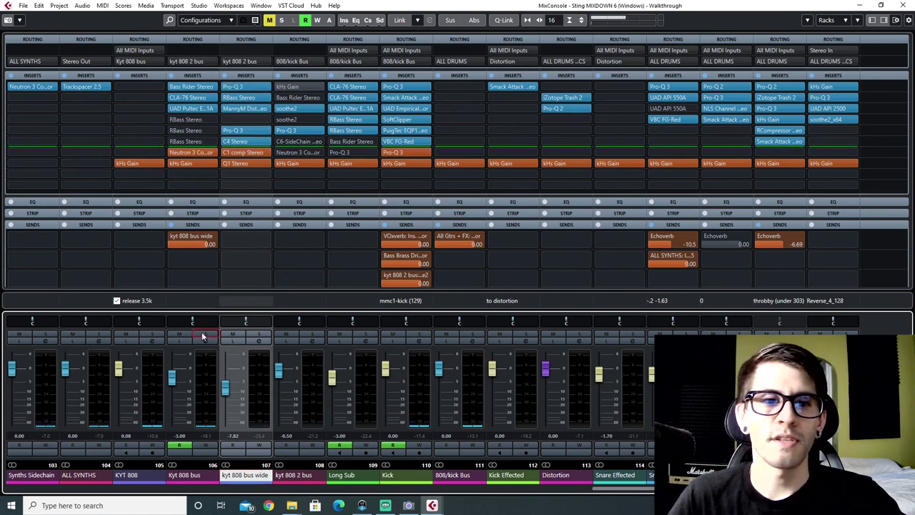
click(258, 335)
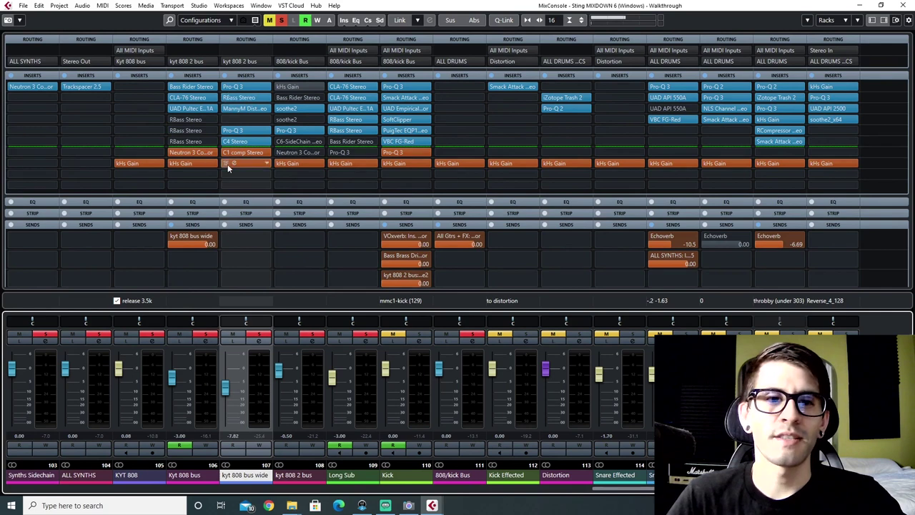
click(226, 163)
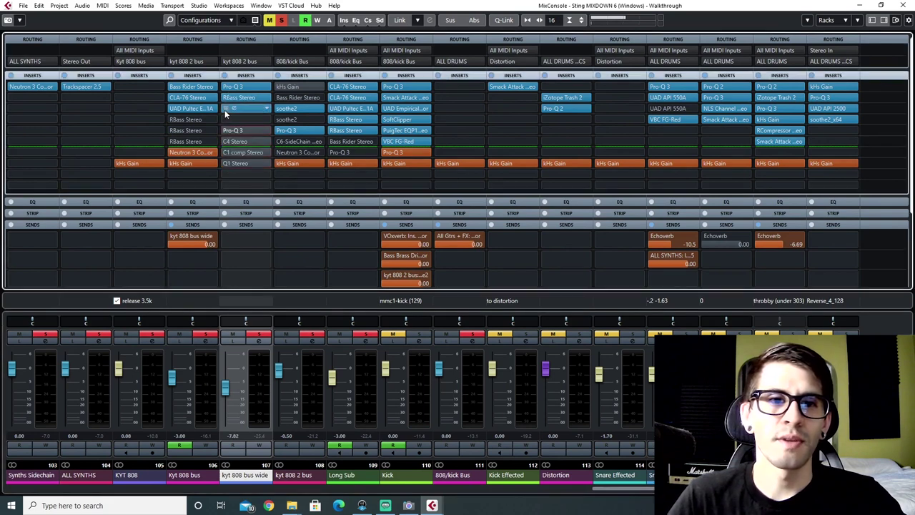
click(225, 86)
Raise the kyt 808 bus wide fader to about 2.55, start playback, and examine the channel's first Pro-Q 3 insert
drag(226, 392, 227, 388)
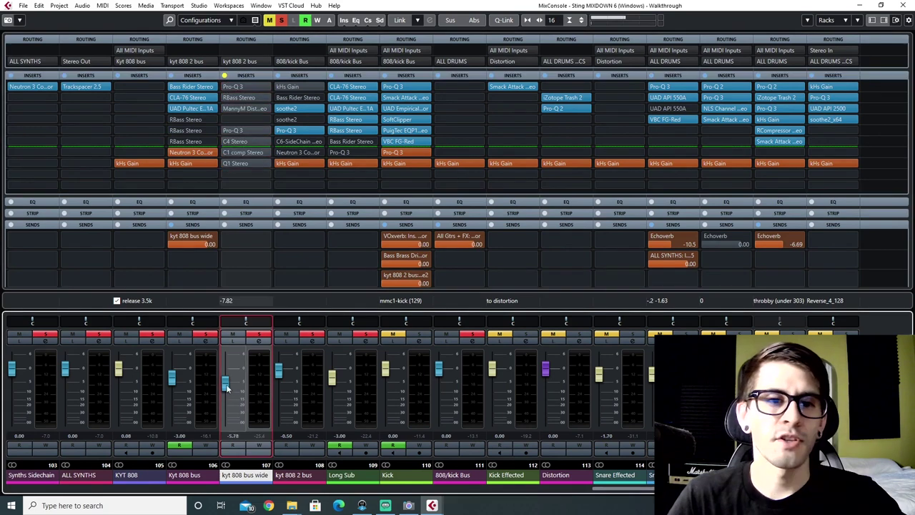
key(space)
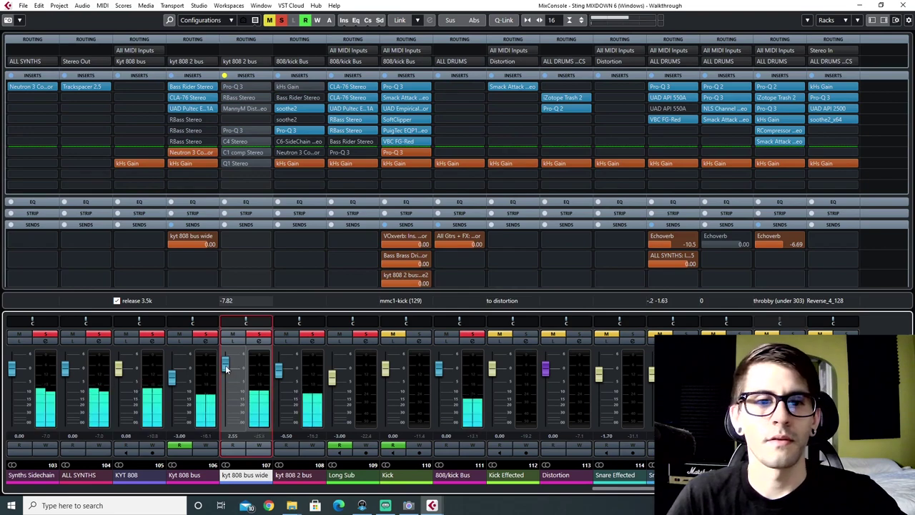
click(236, 88)
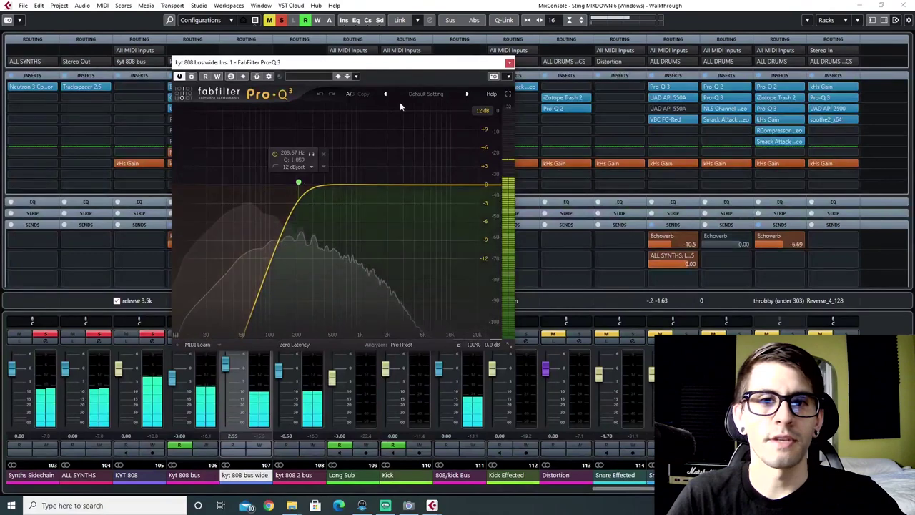
click(508, 62)
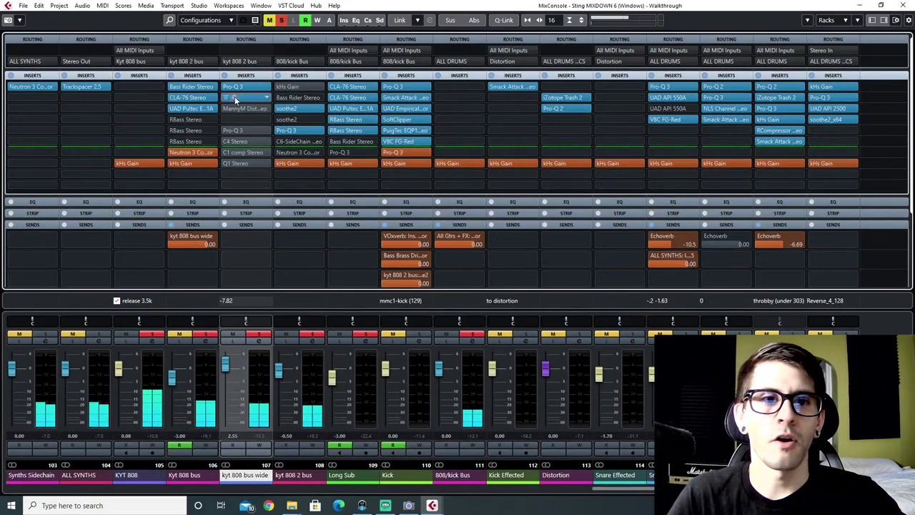
Activate RBass on the kyt 808 bus wide channel, try raising its Intensity to 17.2, and undo the change
key(F3)
key(F3)
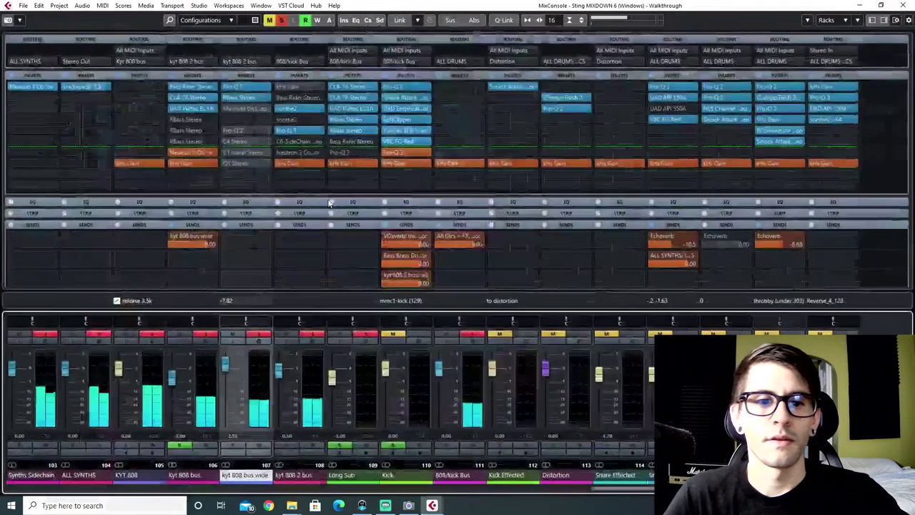
click(245, 97)
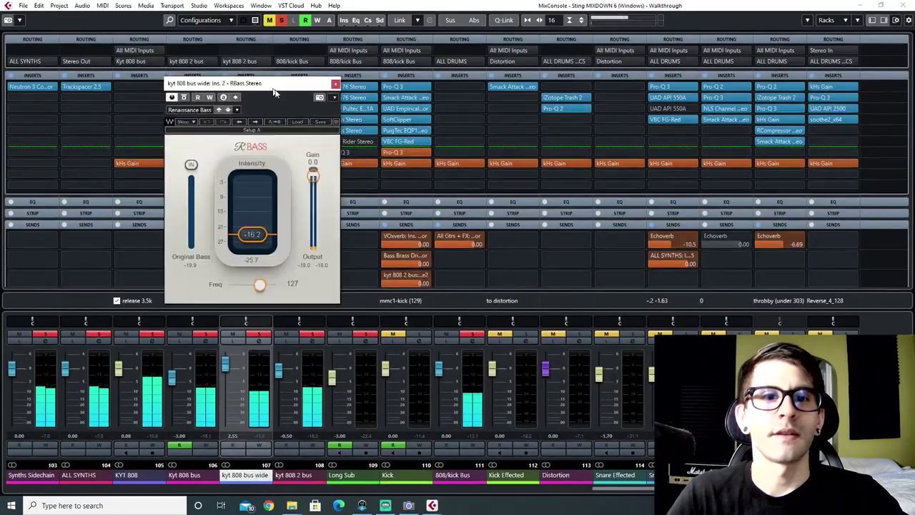
drag(274, 92, 463, 185)
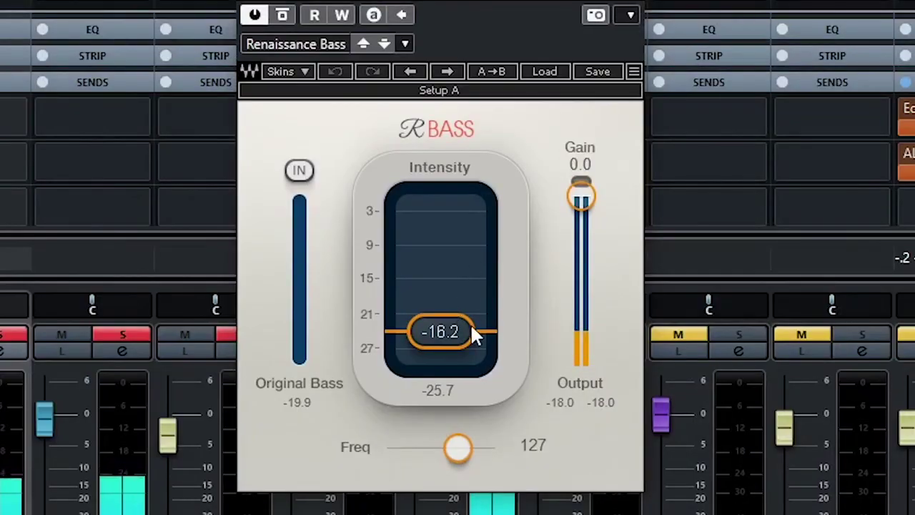
drag(472, 329, 471, 218)
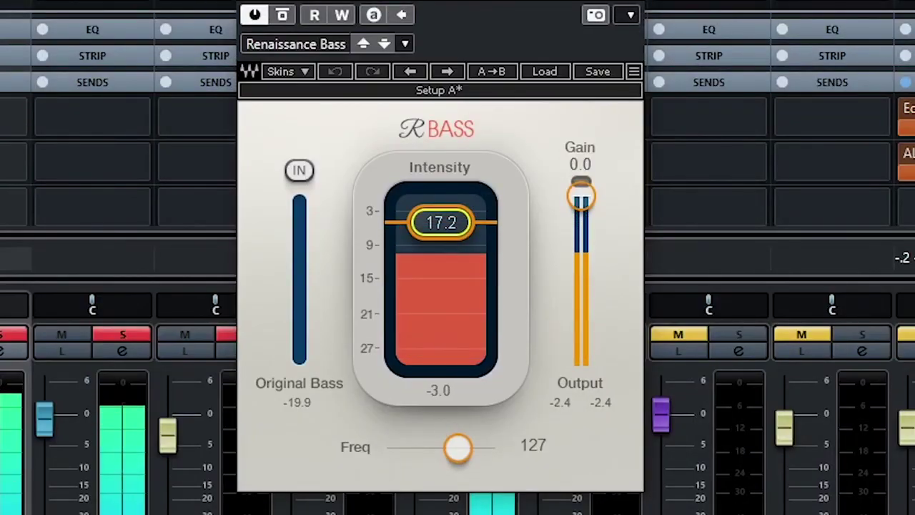
click(339, 74)
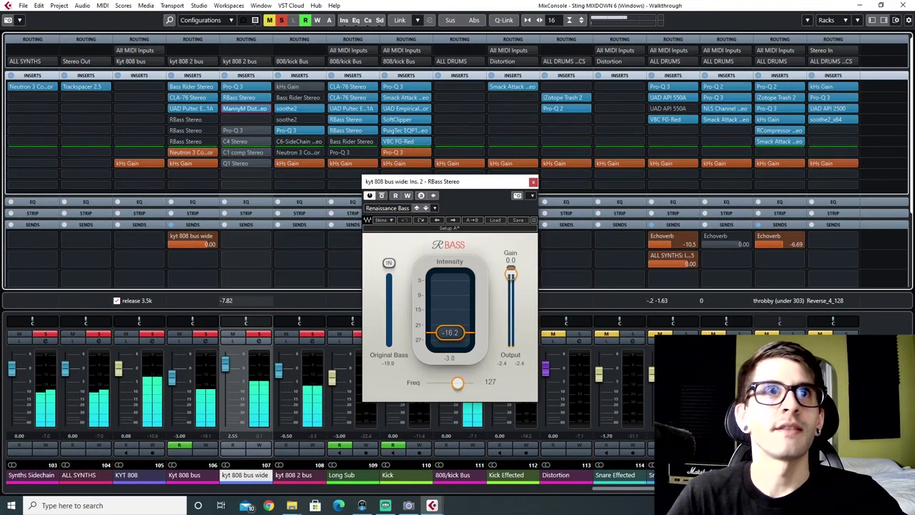
Try a much higher Drive in the kyt 808 bus wide channel's MannyM Distortion, undo it, and close the plug-in windows
click(245, 108)
drag(472, 236, 504, 168)
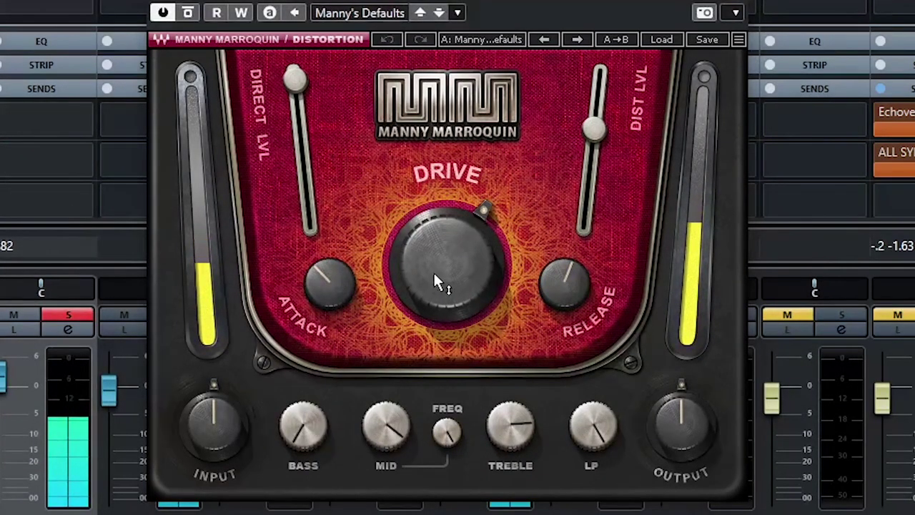
drag(434, 270, 429, 151)
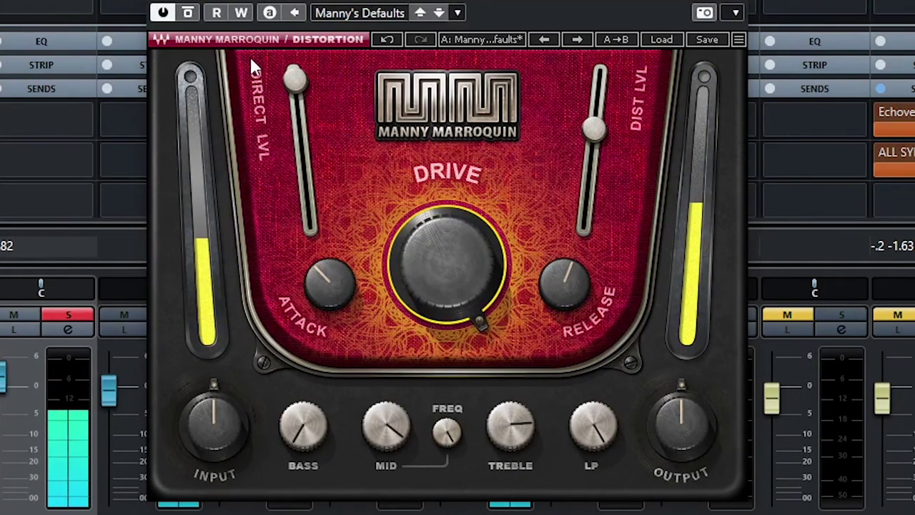
click(390, 37)
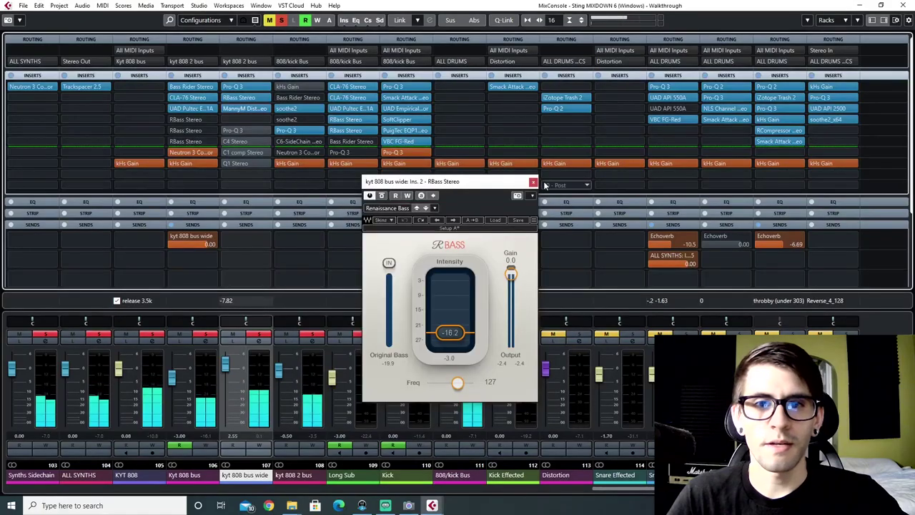
click(533, 182)
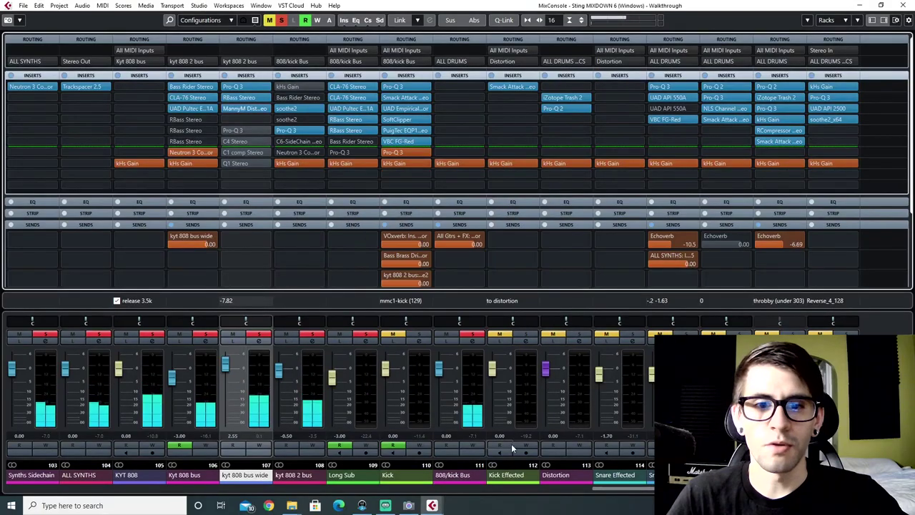
Set the output routing of the au5 bells and d00t d00t channels to No Bus, and return to the 808 channels
drag(632, 490, 503, 484)
click(373, 62)
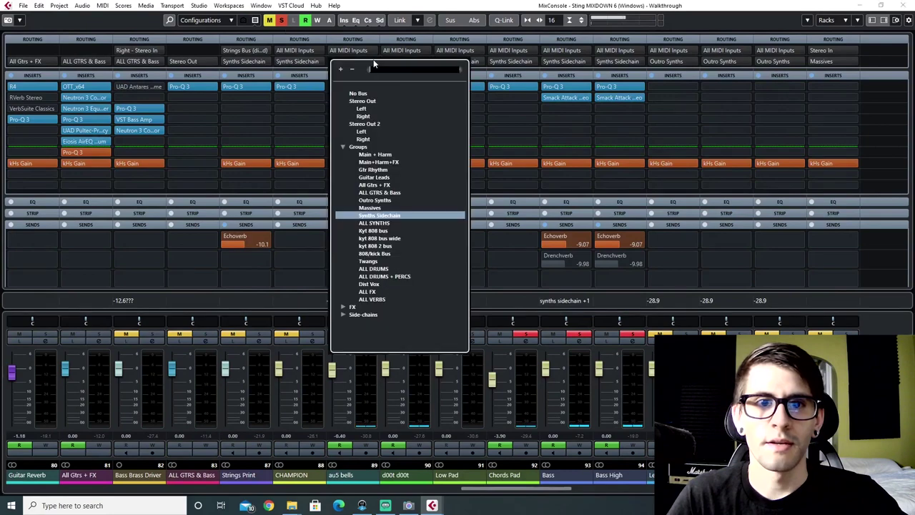
click(361, 94)
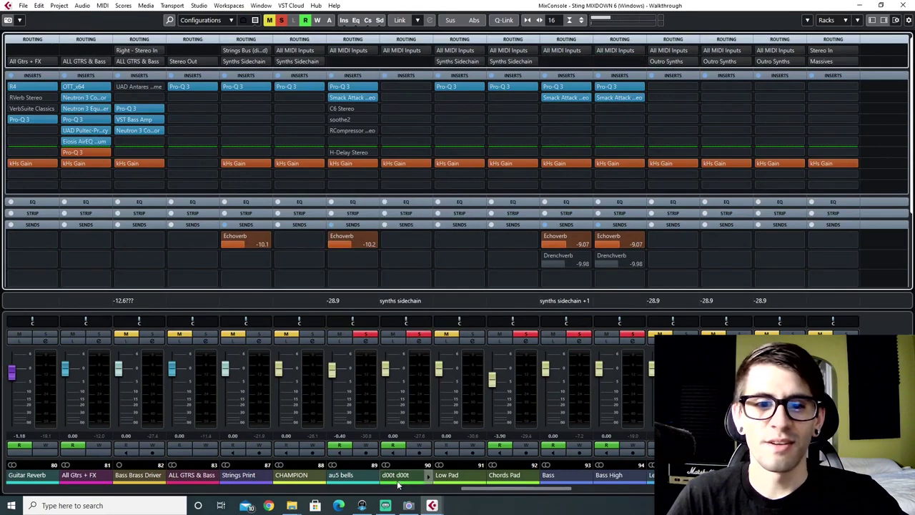
drag(481, 491, 613, 491)
Toggle playback of the Outro Hook in the project window, and reopen MannyM Distortion on kyt 808 bus wide in the mixer
key(F3)
key(space)
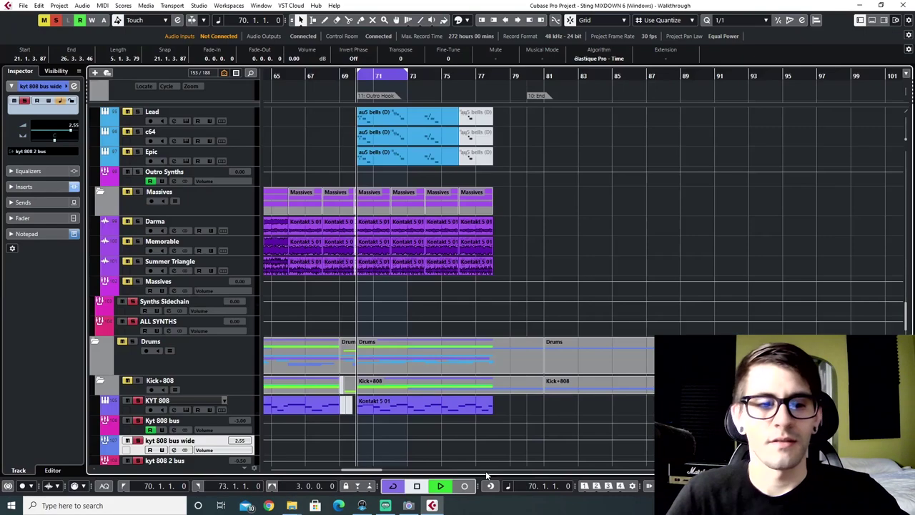
key(F3)
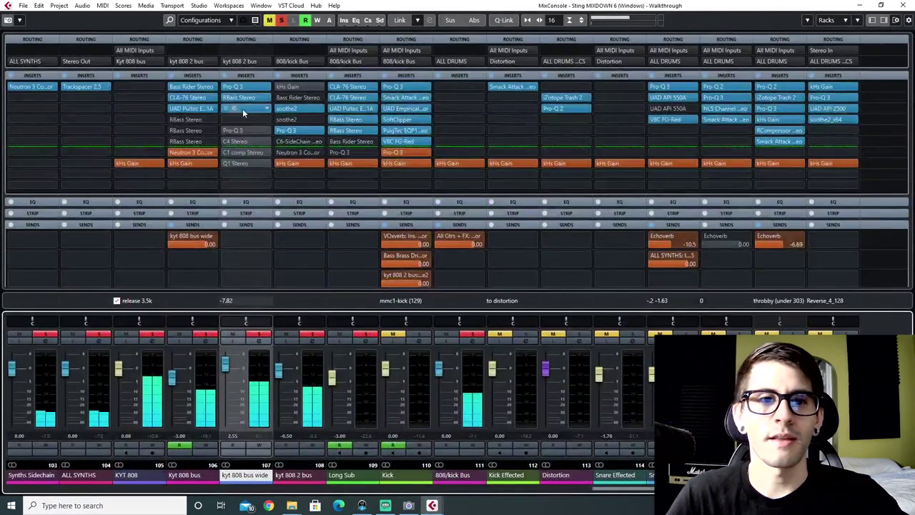
click(234, 109)
drag(435, 178, 478, 141)
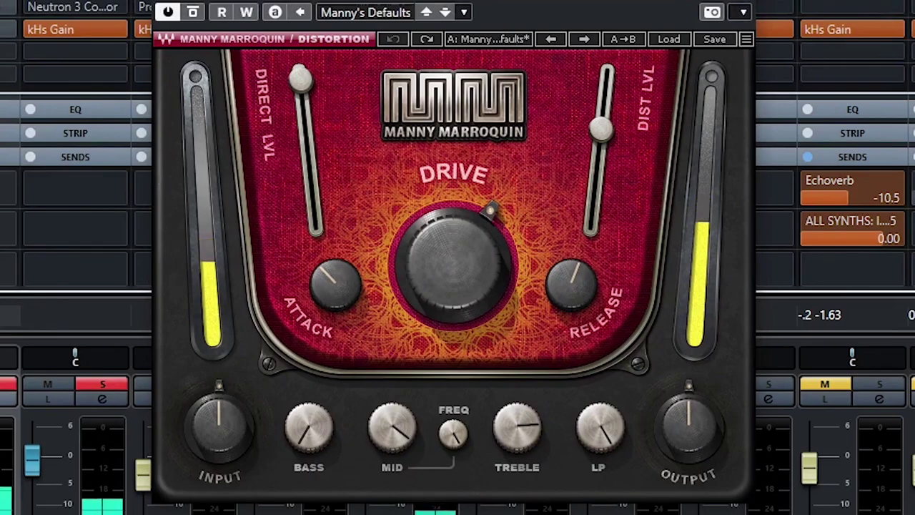
Activate the Pro-Q 3 after the distortion on kyt 808 bus wide and examine its 1022.7 Hz cut
click(235, 129)
drag(343, 64, 605, 131)
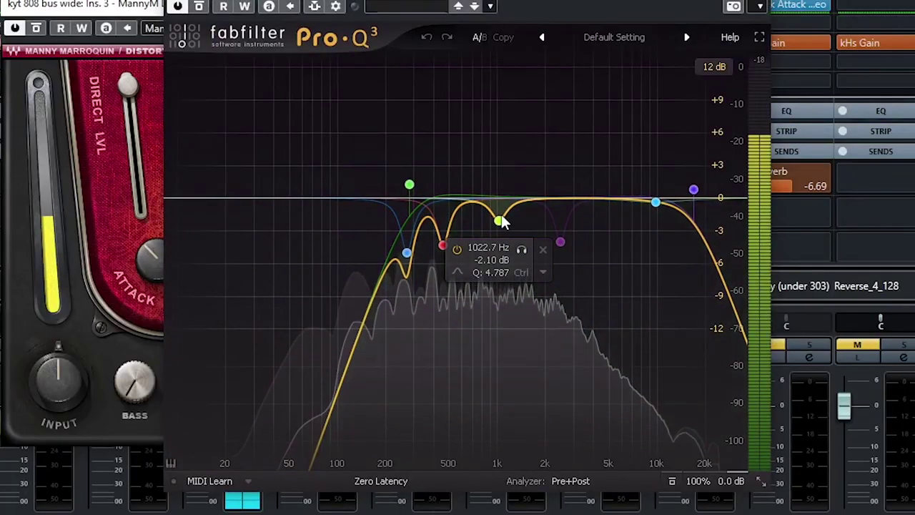
click(498, 220)
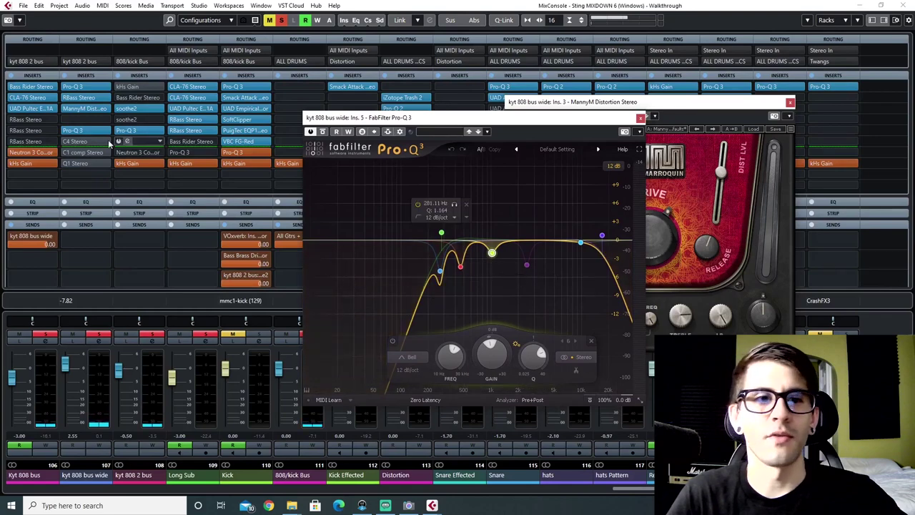
Activate C4 and C1 comp on kyt 808 bus wide, bring the C1 Compressor forward, and close the Pro-Q 3 and distortion windows
click(72, 141)
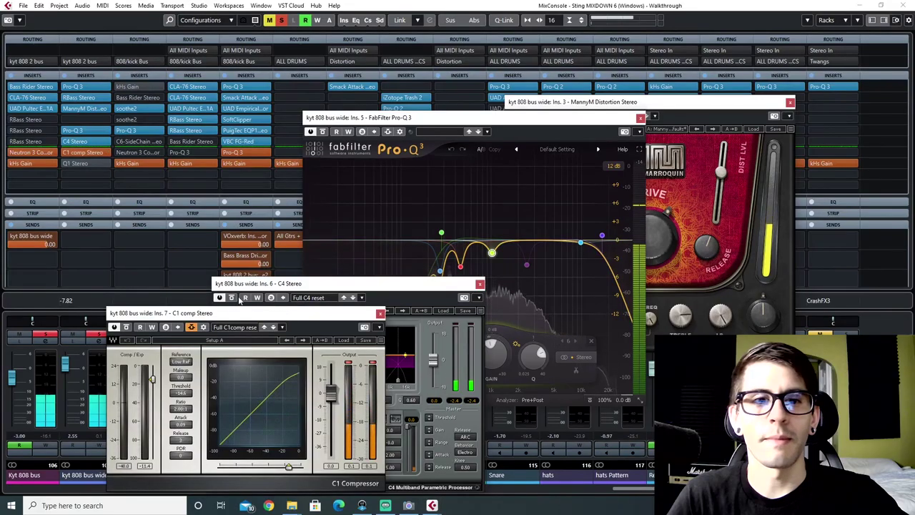
drag(242, 312, 426, 143)
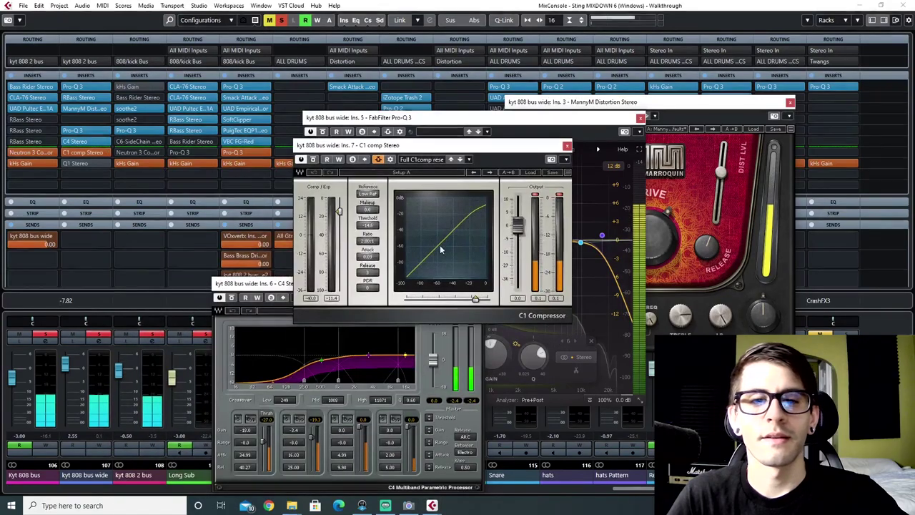
click(639, 118)
click(789, 103)
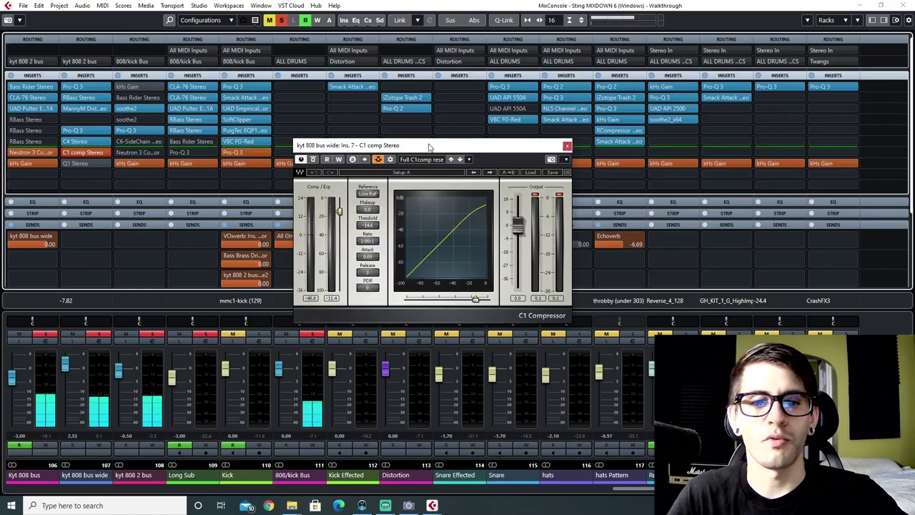
Activate and open the Q1 equalizer on kyt 808 bus wide, moving its window and the C1 Compressor clear of the 808 channels
drag(419, 145, 331, 89)
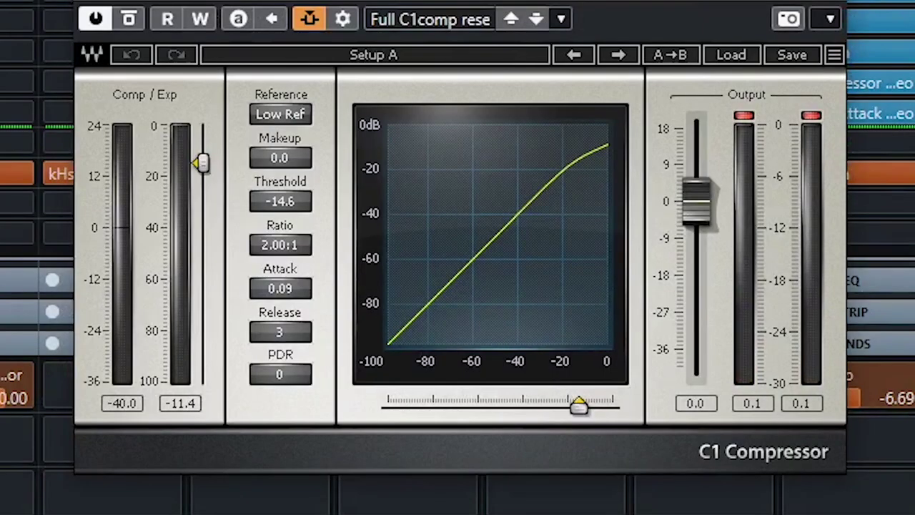
scroll(458, 493, left, 5)
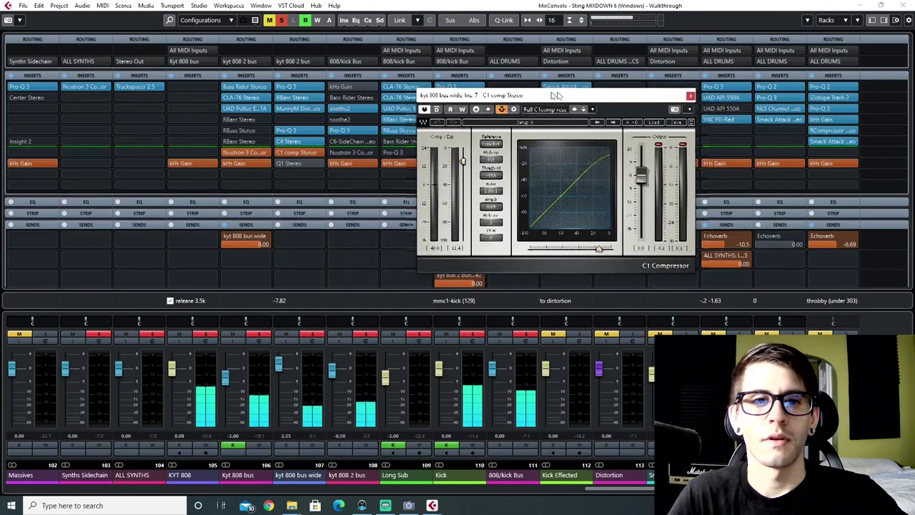
drag(547, 92, 647, 80)
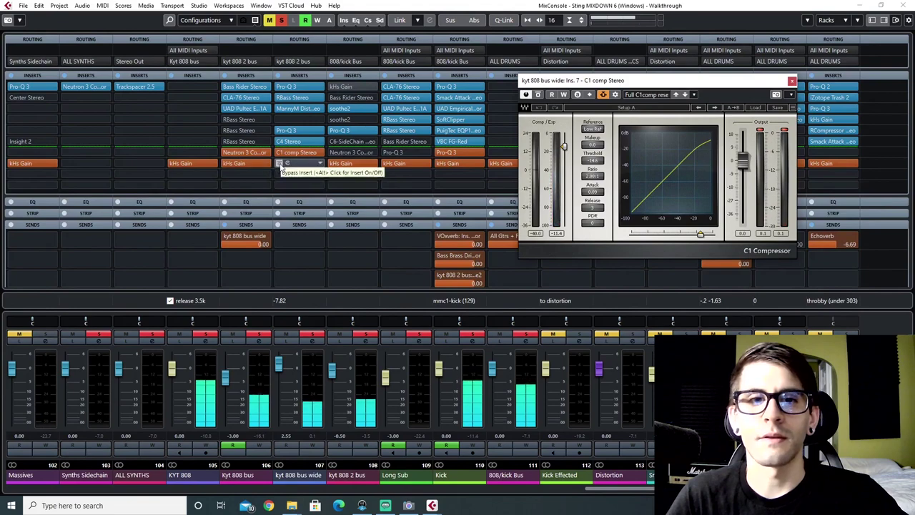
click(288, 161)
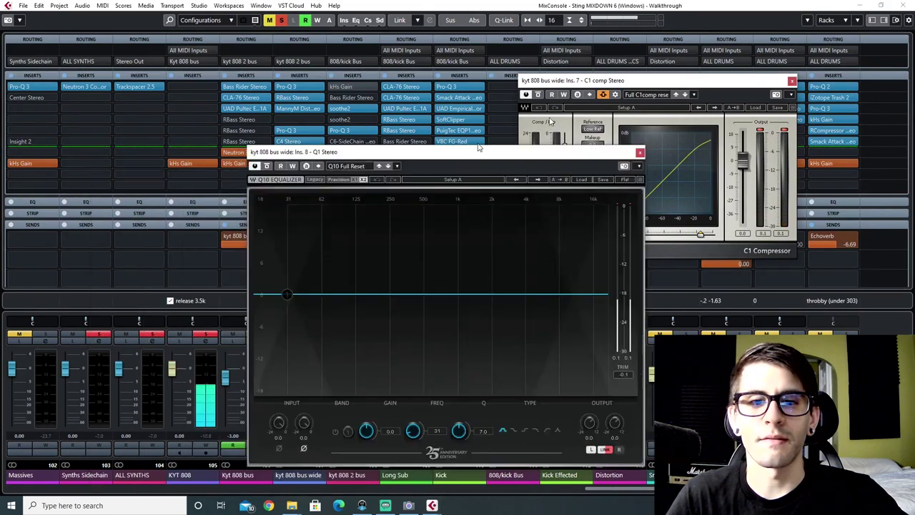
drag(479, 148, 631, 80)
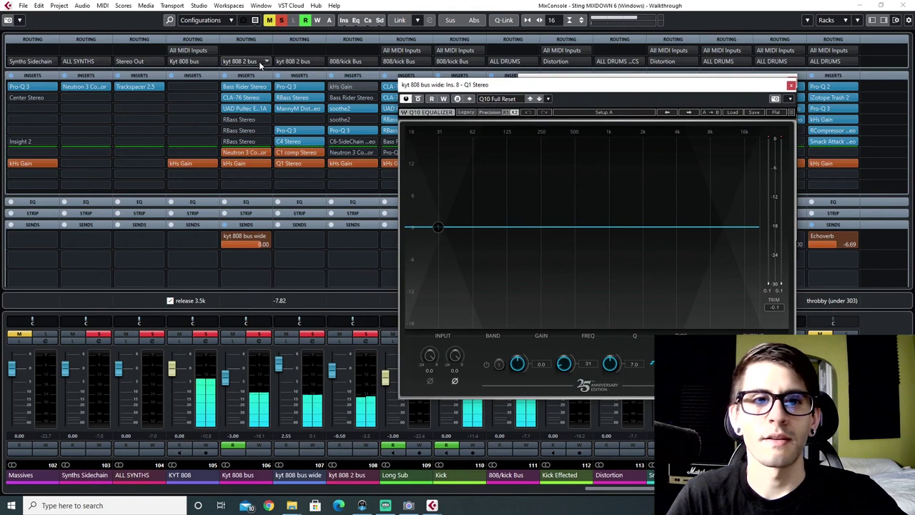
Set the Kyt 808 bus output to No Bus and raise the kyt 808 bus wide fader to 6.02 dB
click(263, 62)
click(256, 94)
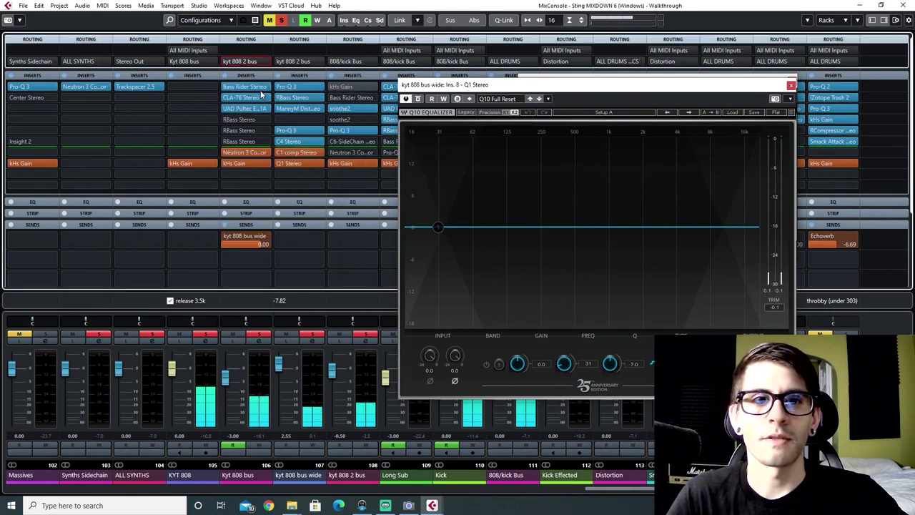
click(298, 355)
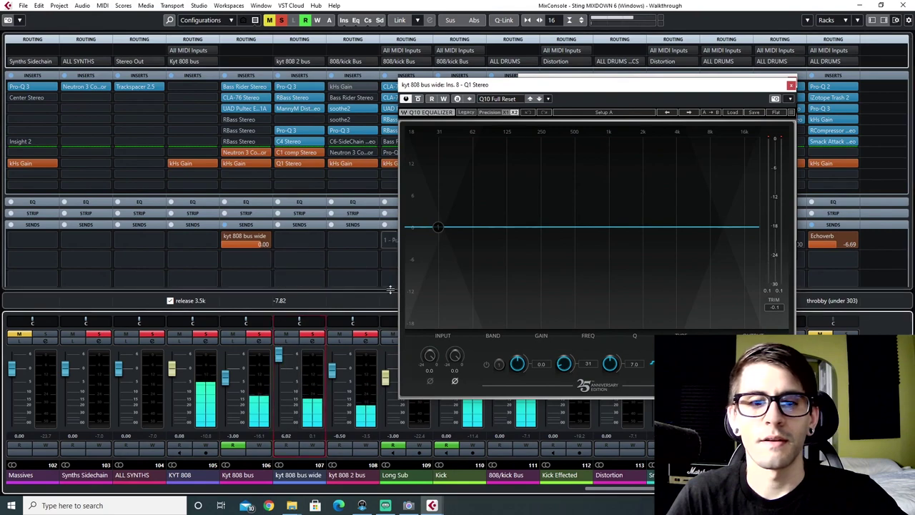
Toggle the right input's phase inversion in the Q1 equalizer on kyt 808 bus wide during playback to compare the sound
drag(522, 84, 591, 71)
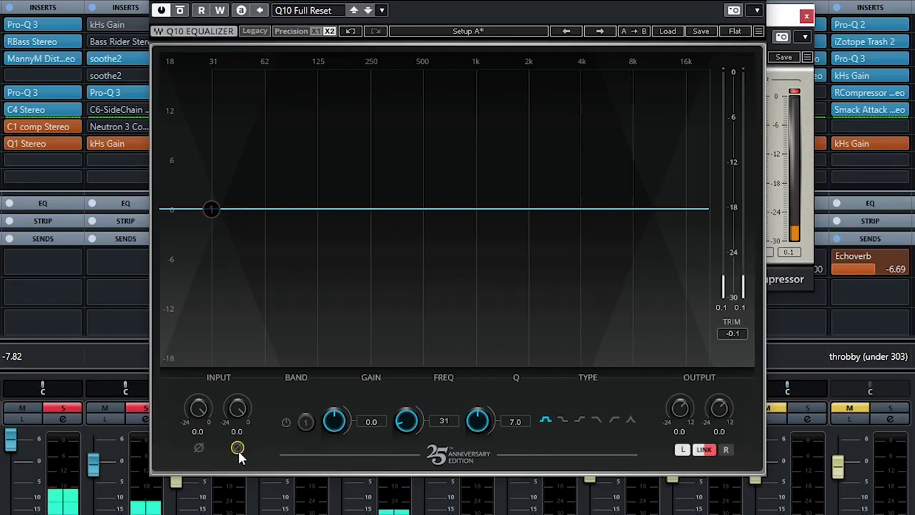
click(237, 448)
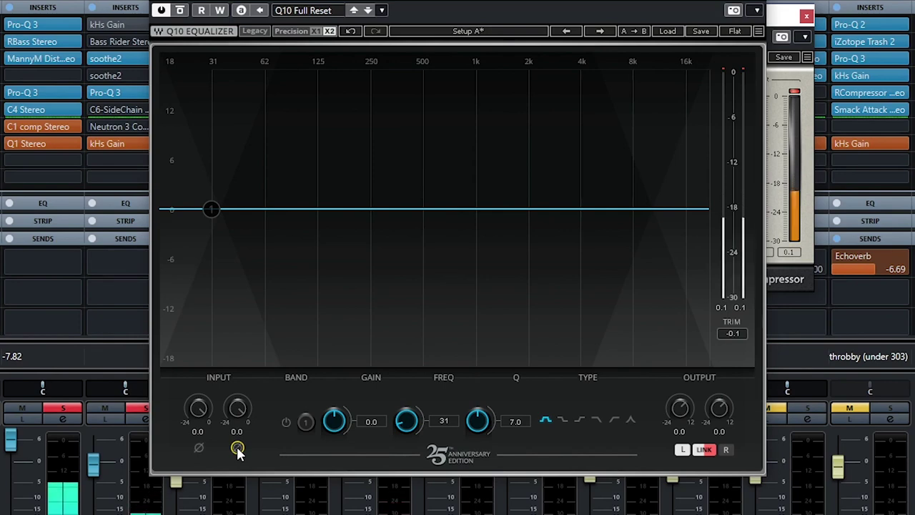
click(237, 448)
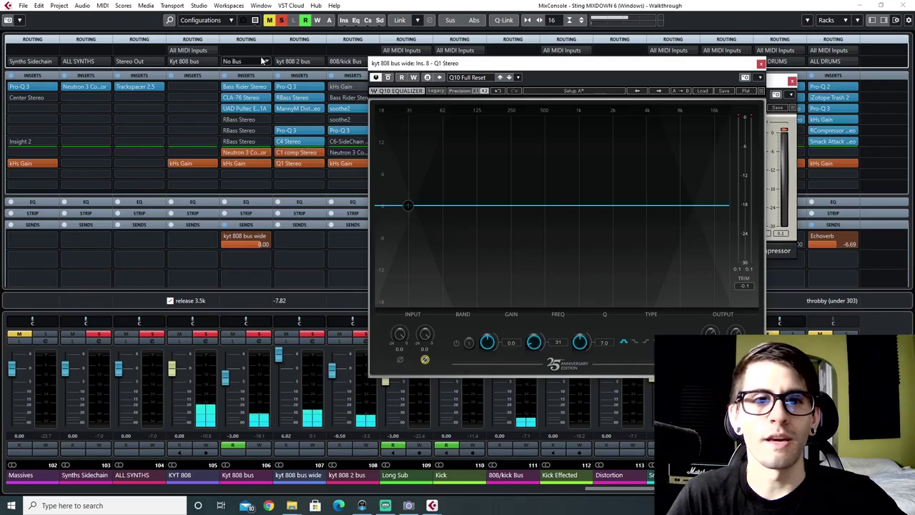
Restore the Kyt 808 bus output to kyt 808 2 bus and the wide bus fader to -7.83 dB, closing the Q1 and C1 windows
click(263, 59)
click(28, 451)
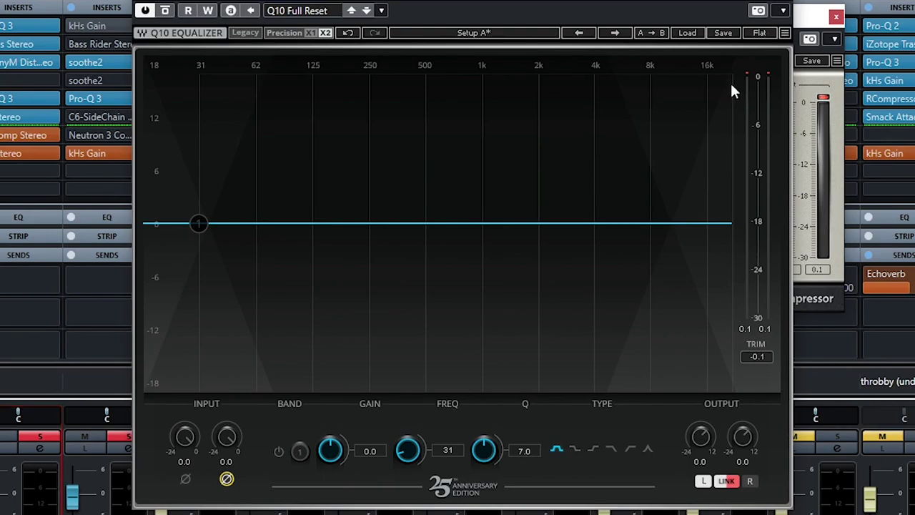
click(781, 1)
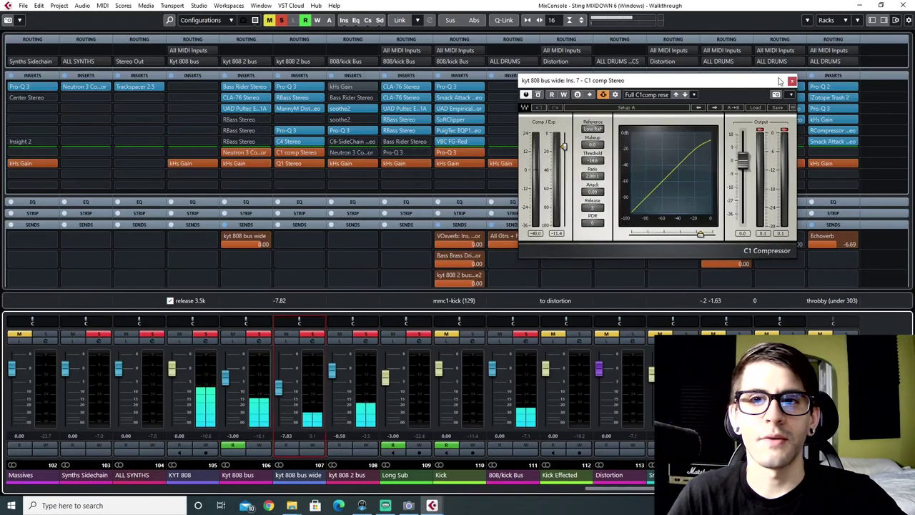
click(791, 80)
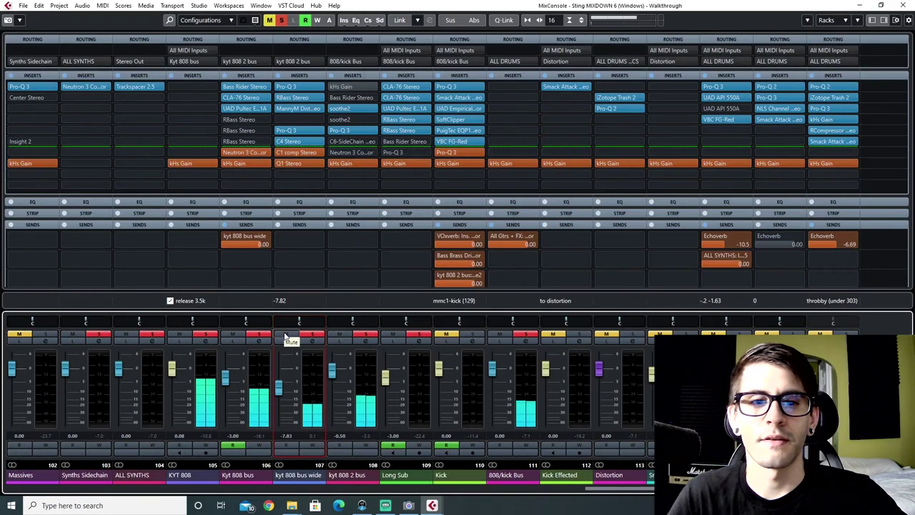
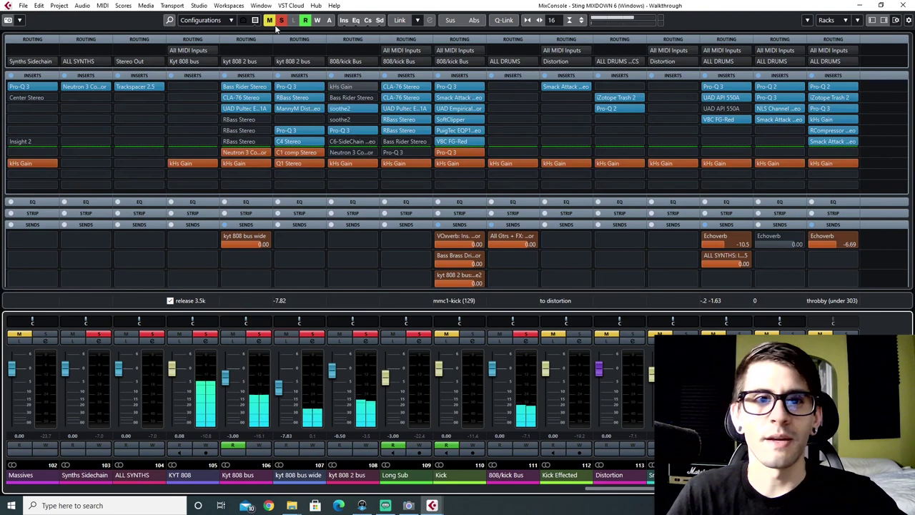
Clear all channel solos and select the Long Sub channel
click(280, 21)
click(344, 109)
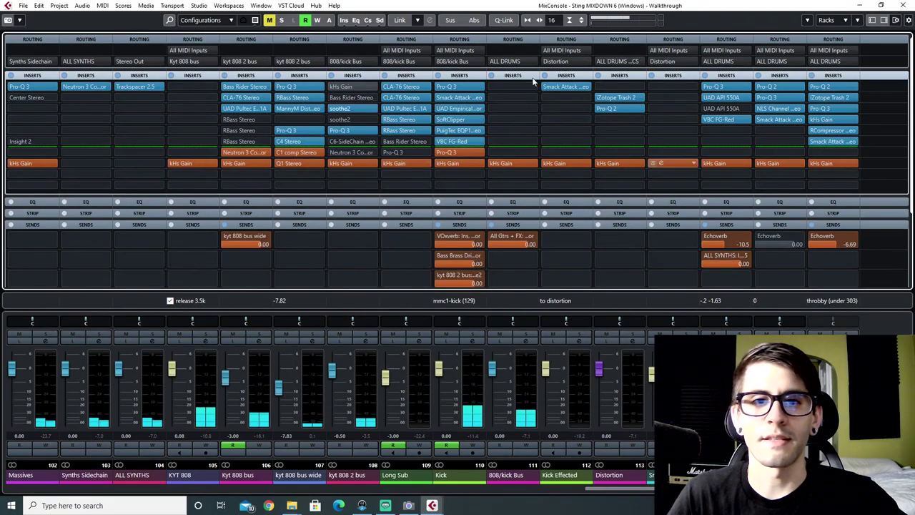
click(402, 471)
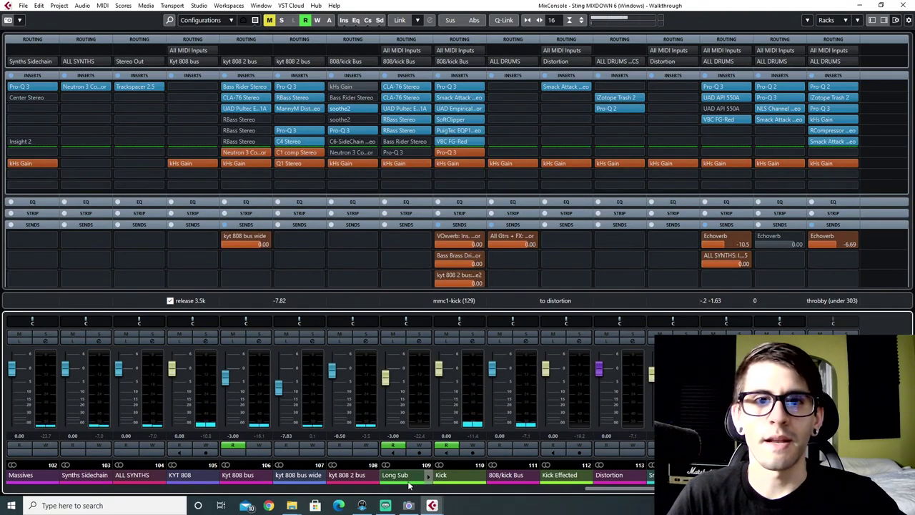
click(409, 484)
Play the project from bar 10 at Intro pt 2 with Long Sub soloed, and return to the mixer
key(F3)
scroll(315, 315, right, 3)
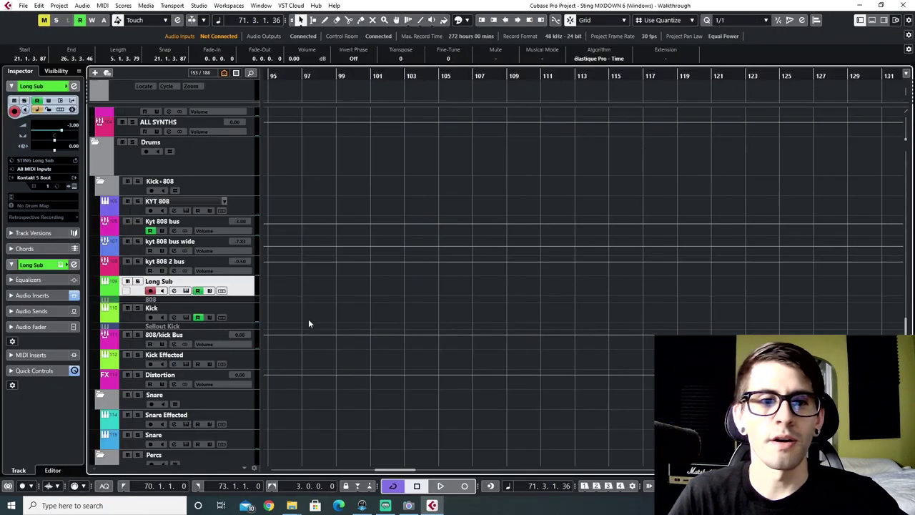
scroll(306, 307, left, 8)
scroll(303, 296, right, 4)
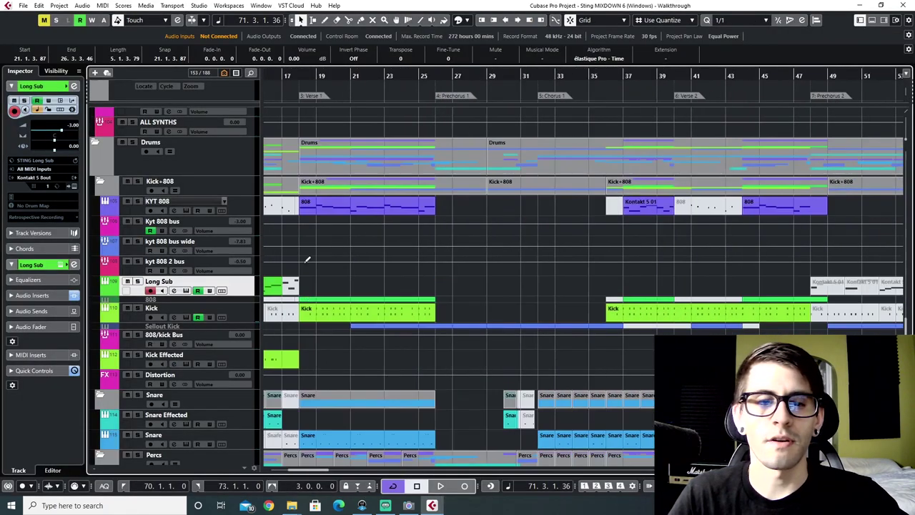
click(300, 80)
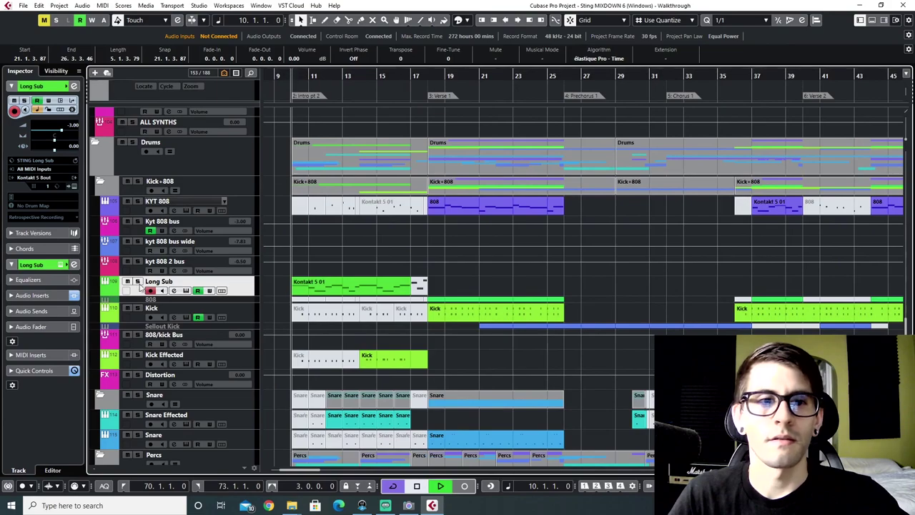
key(space)
key(F3)
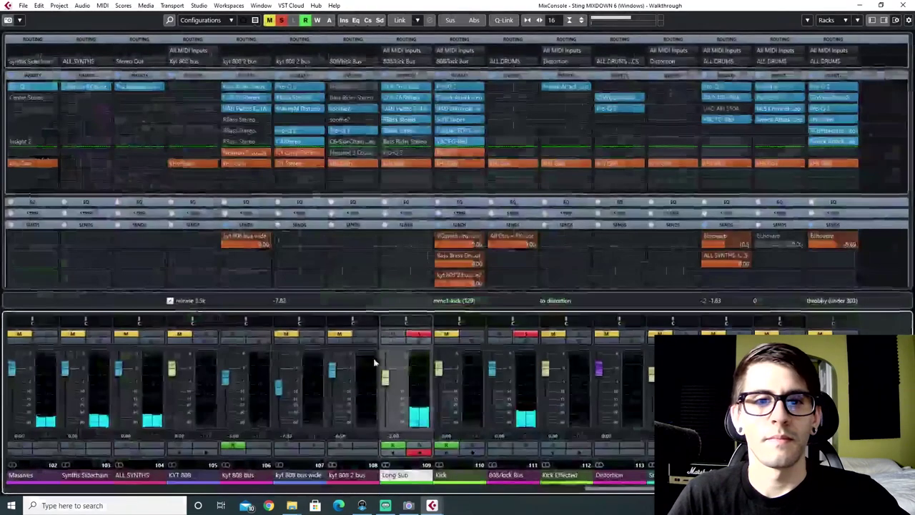
Open the two CLA-76 compressors and the Pultec EQ on Long Sub and examine their settings
click(401, 97)
click(508, 42)
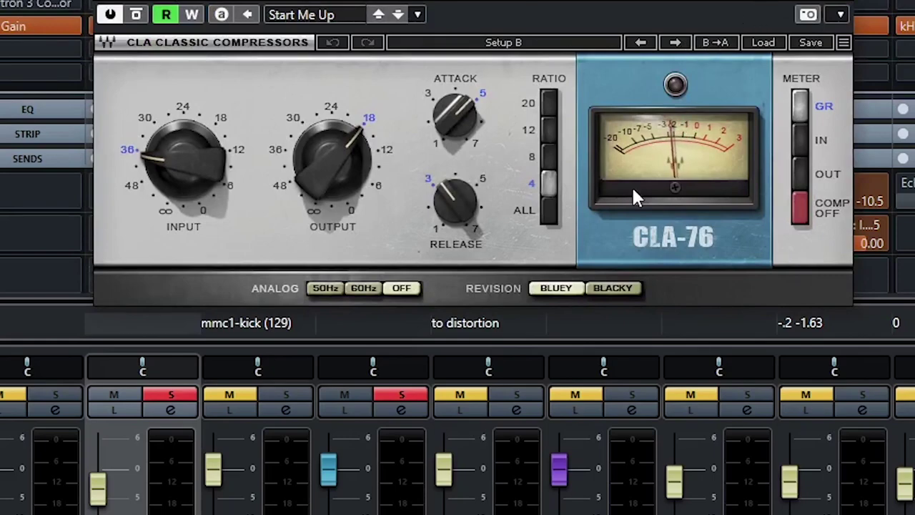
click(394, 97)
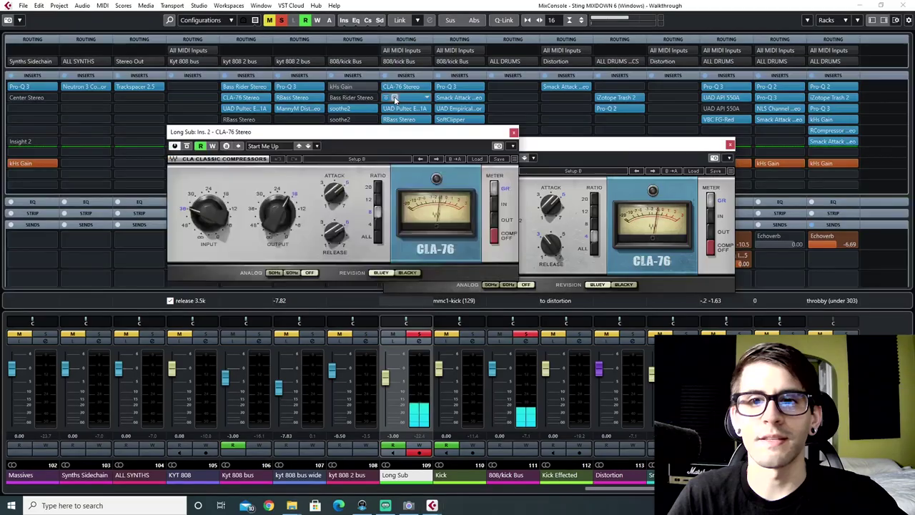
drag(418, 136, 634, 307)
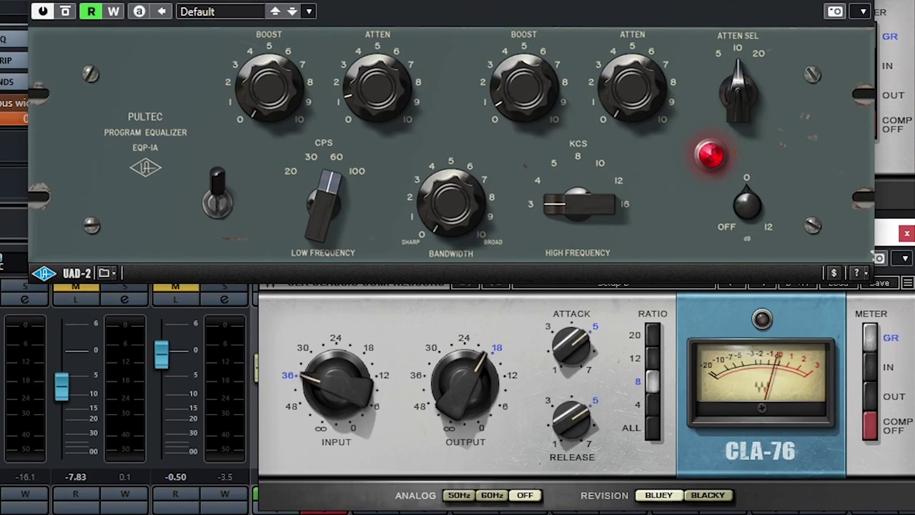
Open the first RBass on Long Sub and close the Pultec and both CLA-76 windows
click(395, 118)
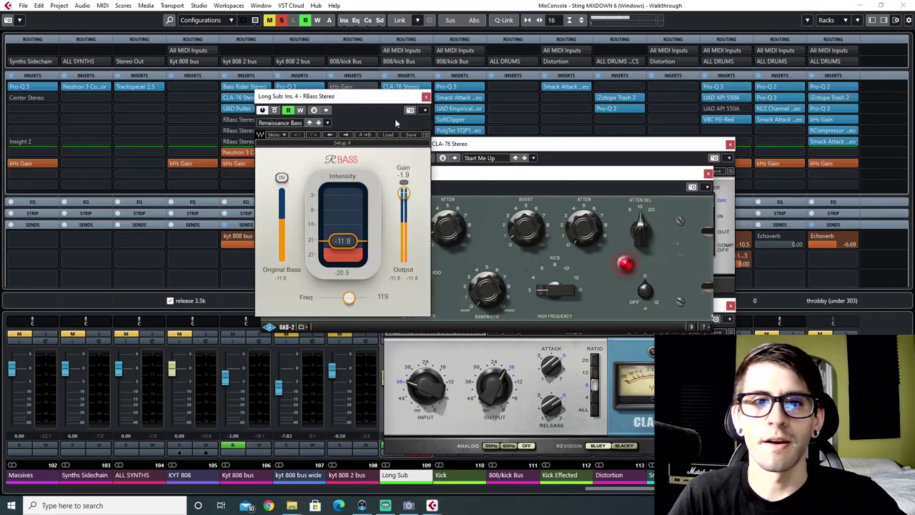
click(709, 173)
click(730, 145)
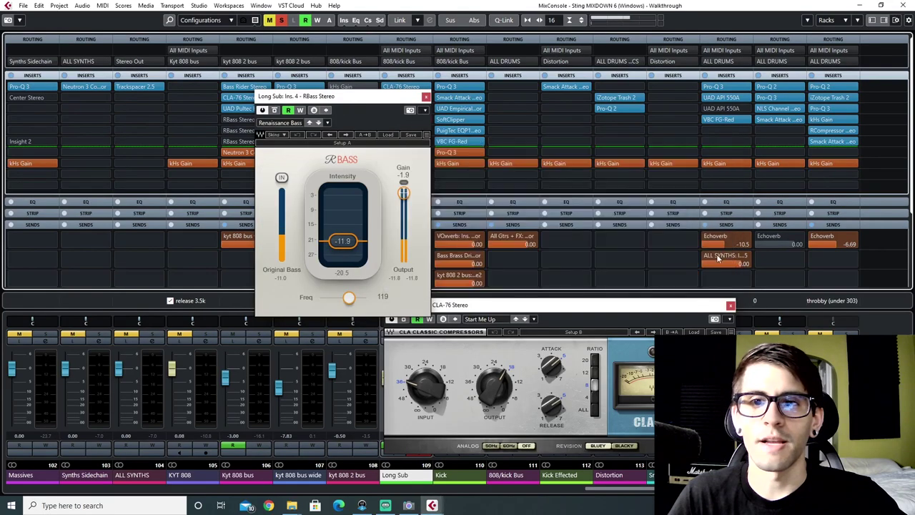
click(729, 305)
Open the second RBass on Long Sub and place it beside the first one for comparison
drag(336, 96, 226, 100)
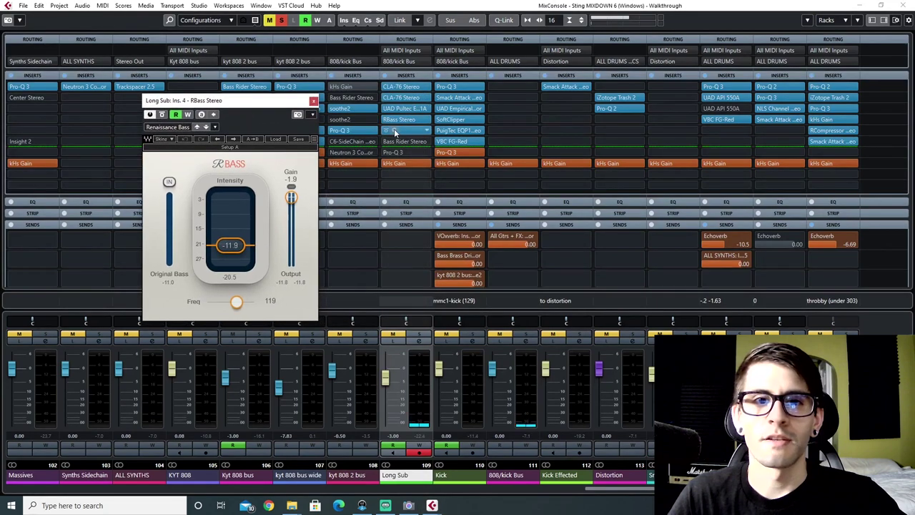
click(394, 131)
drag(429, 136, 572, 103)
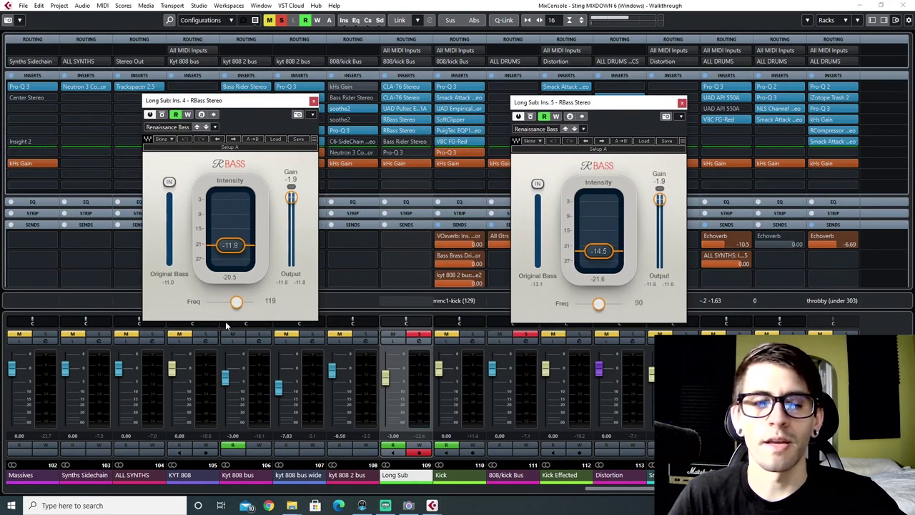
Set the cycle range from bar 10 to bar 16 in the project window, and rearrange the RBass windows over the mixer
key(F3)
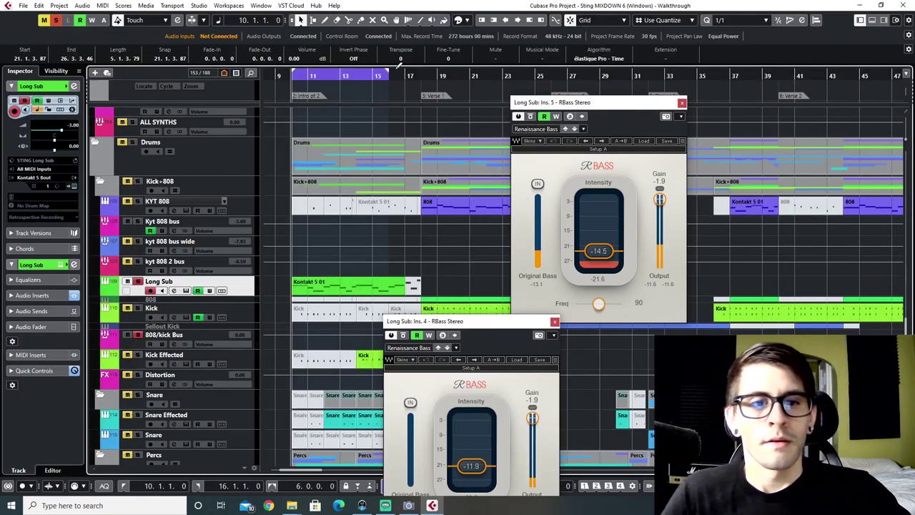
key(F3)
drag(450, 321, 231, 103)
Try raising the intensity on the first RBass and to 14.8 on the second, undo each change, and close both windows
drag(250, 241, 251, 196)
click(204, 135)
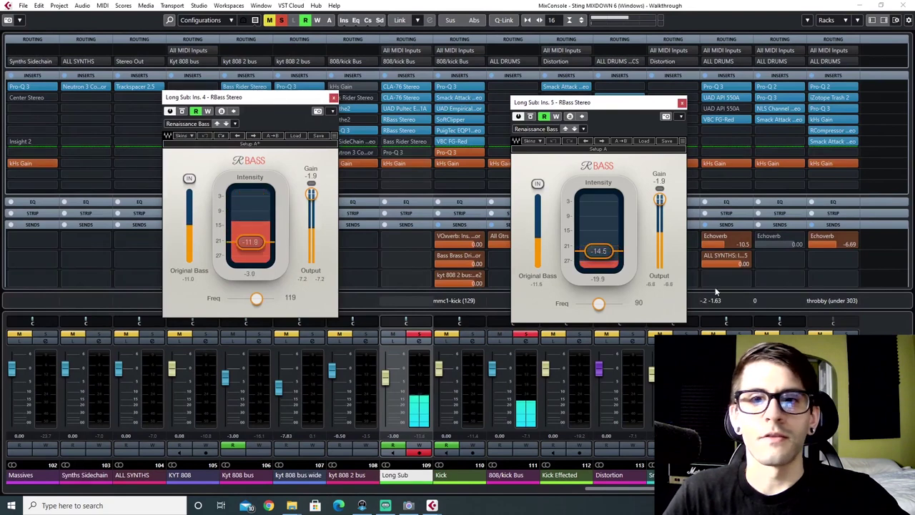
drag(598, 251, 598, 209)
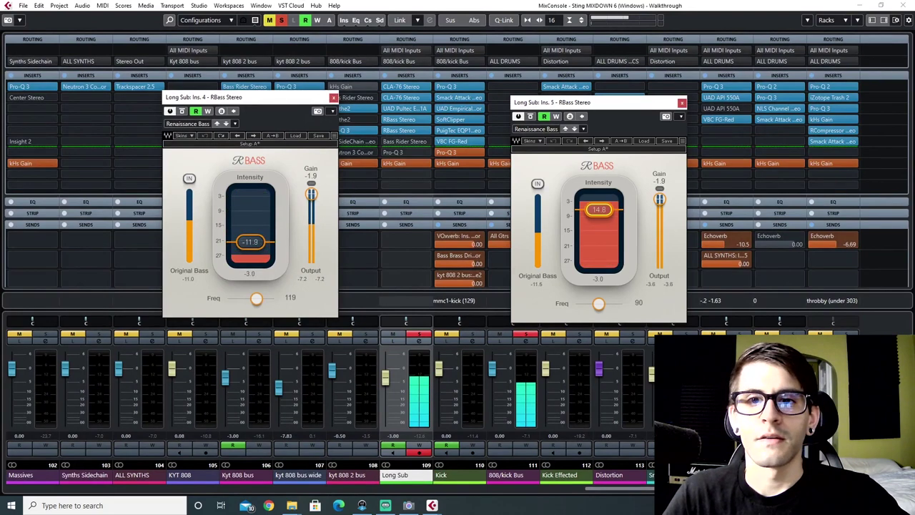
click(552, 140)
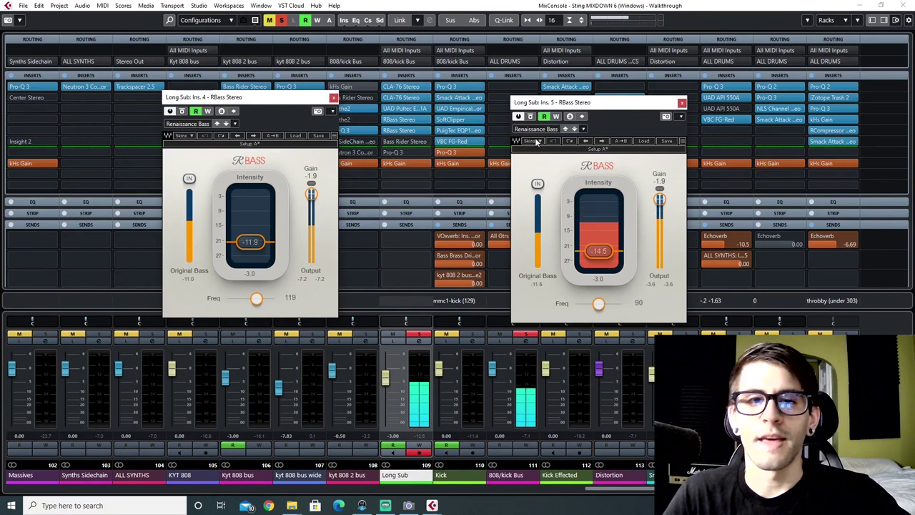
click(334, 97)
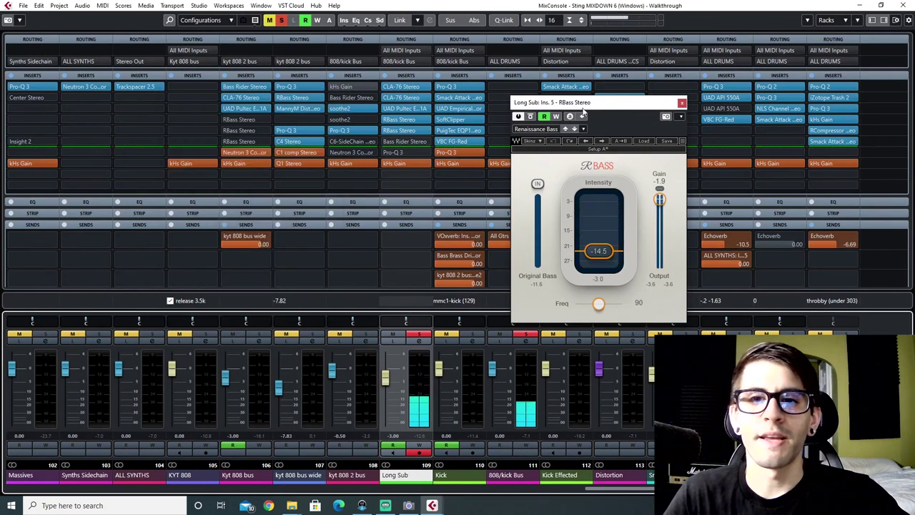
click(682, 105)
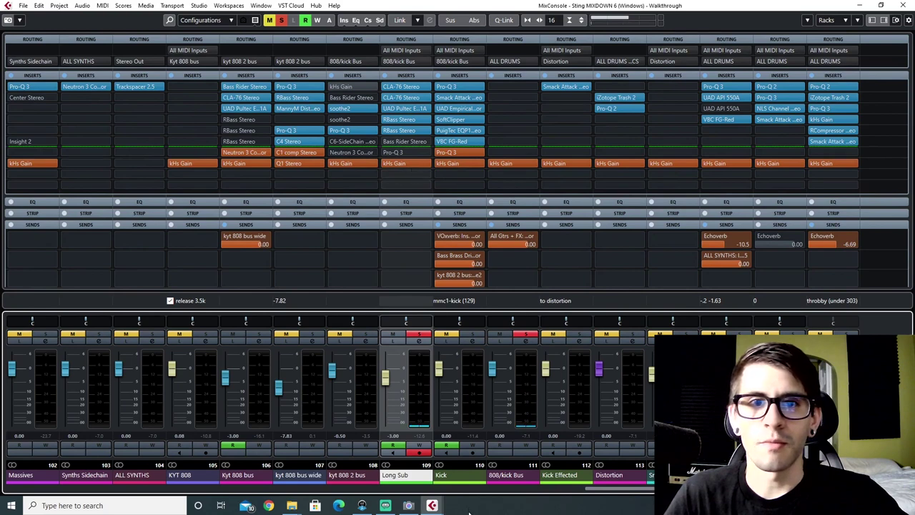
Select and solo the Kick channel, and open its Smack Attack insert clear of the Kick strip
click(456, 476)
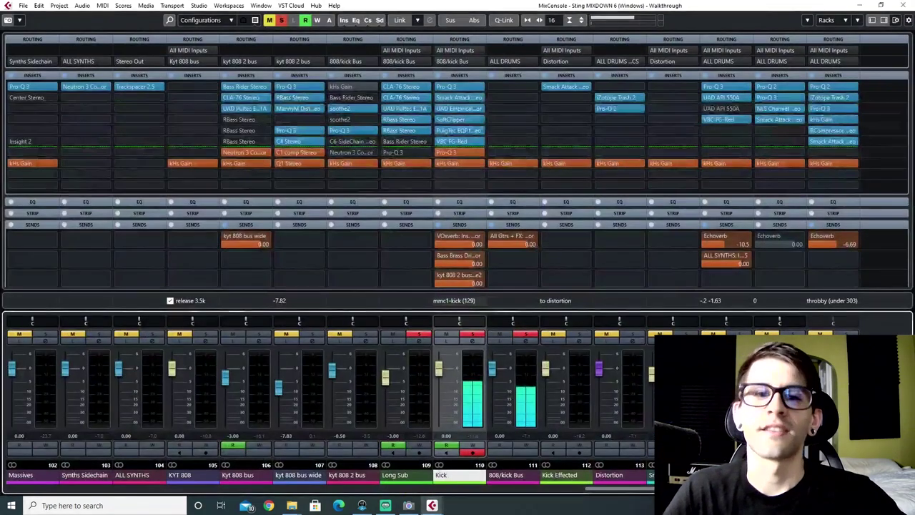
click(458, 97)
drag(108, 55, 272, 40)
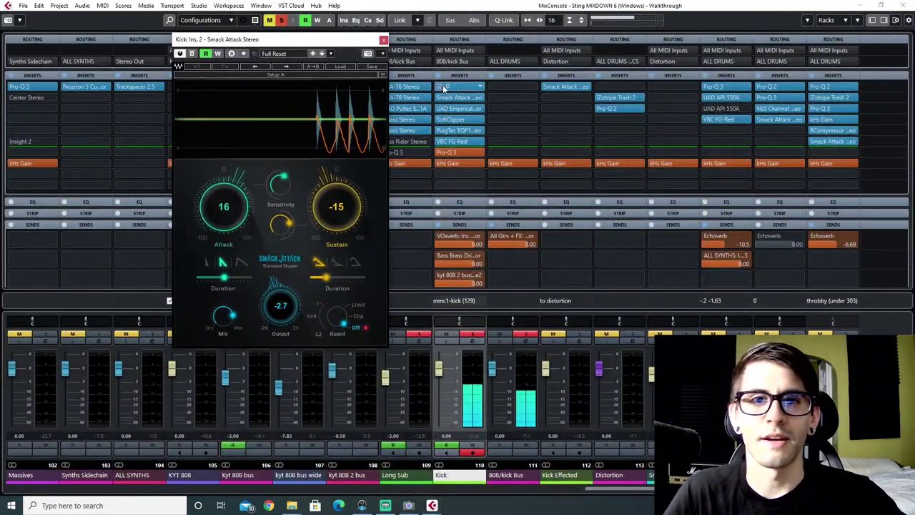
Inspect the Pro-Q 3 in the Kick channel's first insert slot, moving its window clear of the strip
click(465, 86)
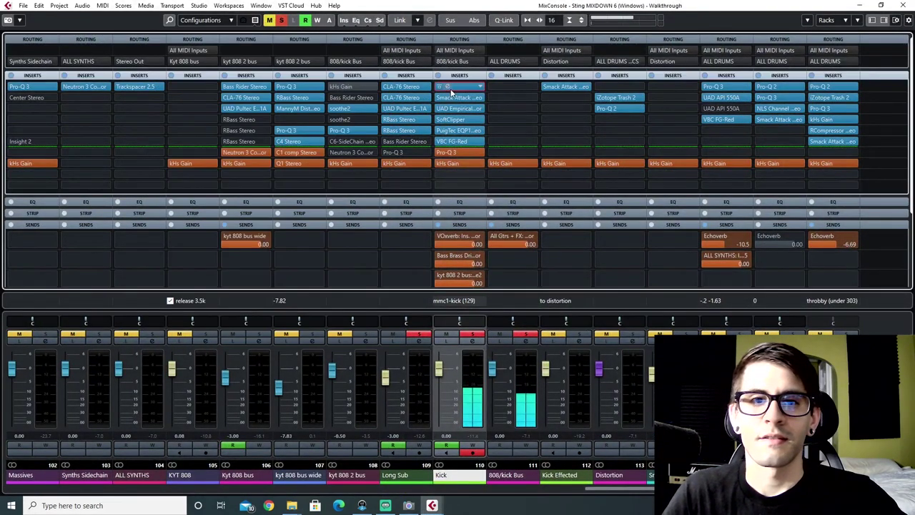
click(447, 88)
drag(448, 88, 355, 75)
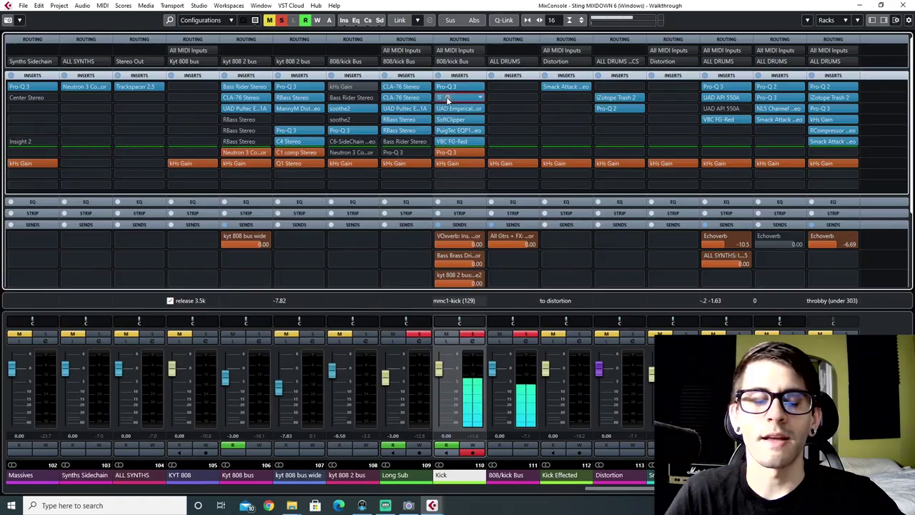
View the Kick channel's UAD Distressor and SoftClipper inserts, moving each plug-in window clear of the Kick strip
click(446, 97)
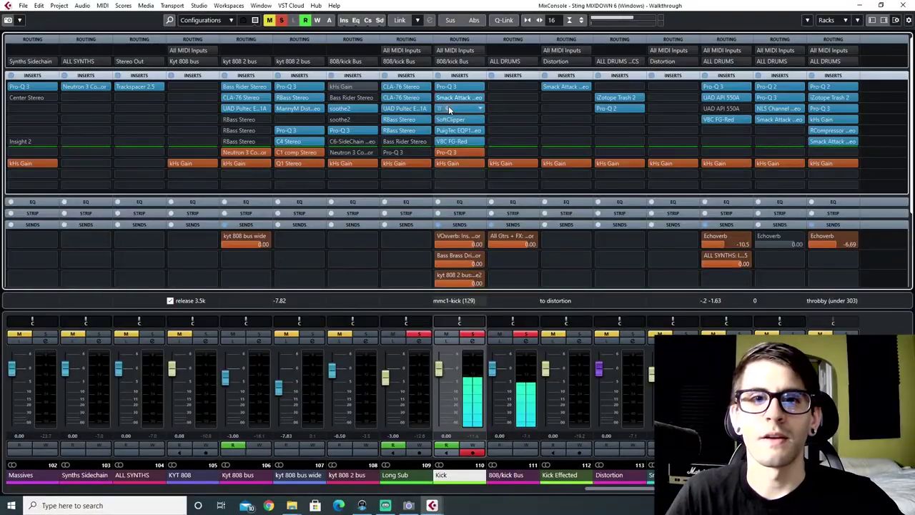
click(724, 101)
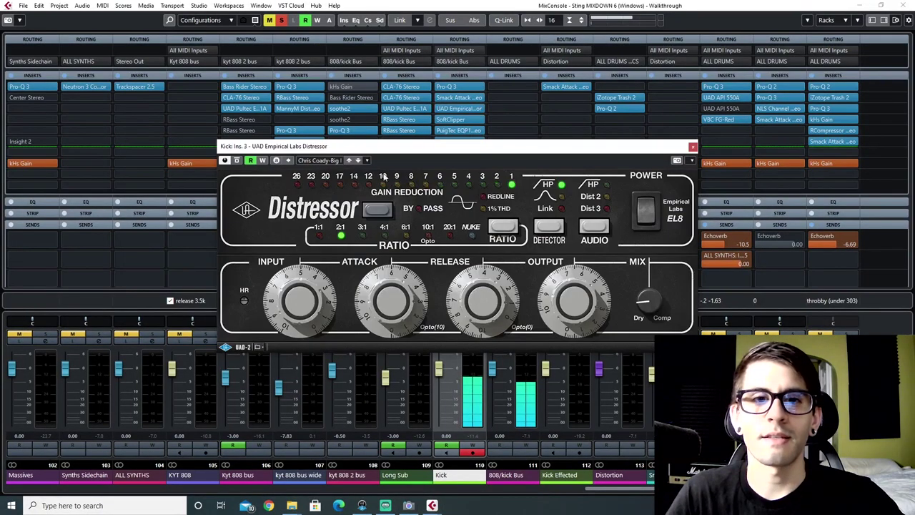
drag(368, 149, 236, 175)
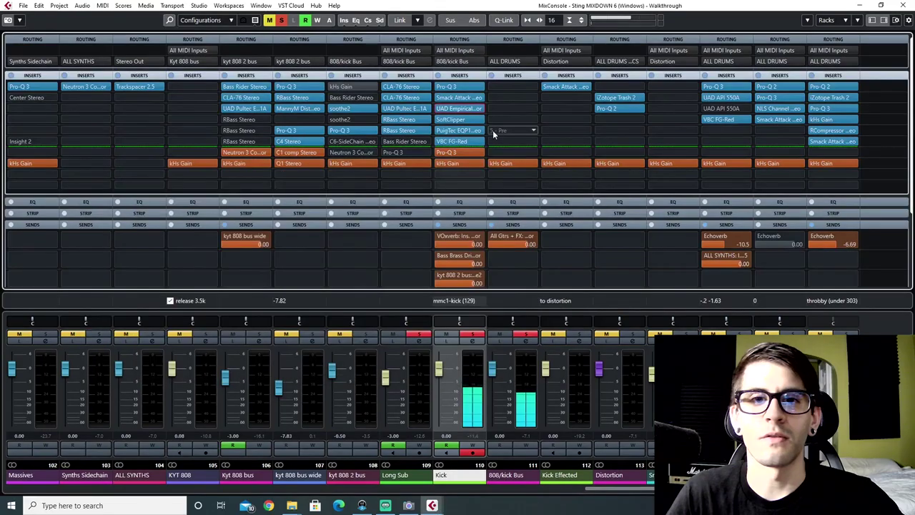
click(447, 119)
drag(458, 163, 298, 128)
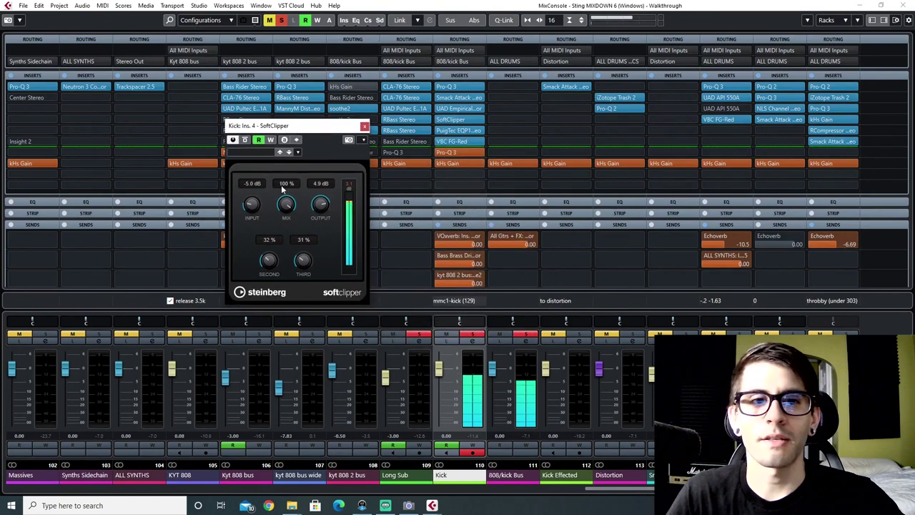
Open the Kick's PuigTec EQP1A, try raising its high-frequency boost to 8, and undo the change
click(447, 130)
drag(412, 56, 310, 180)
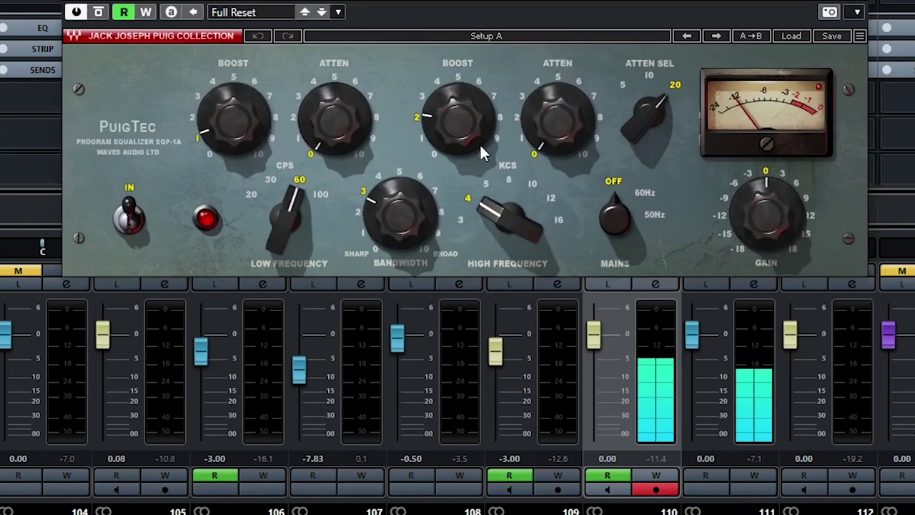
drag(444, 109, 444, 68)
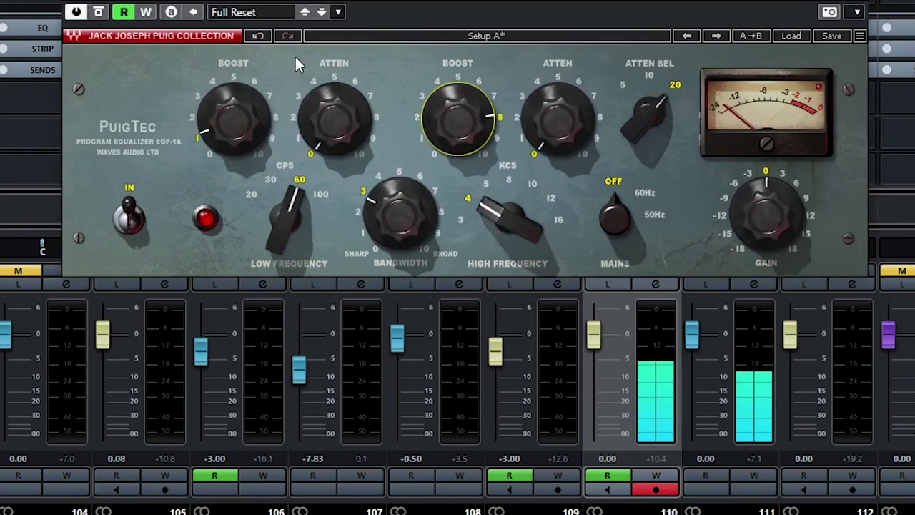
click(257, 35)
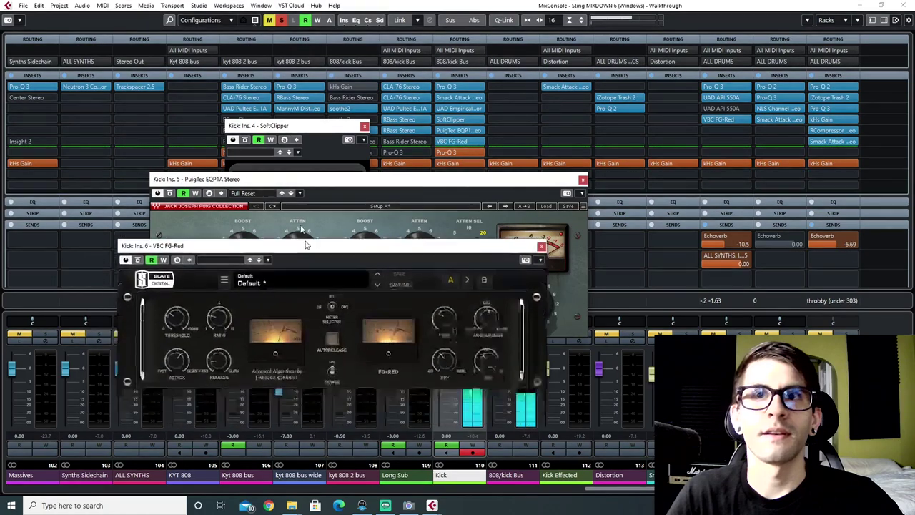
Examine the Kick's VBC FG-Red compressor, clearing away the PuigTec and SoftClipper windows, and close it
drag(305, 245, 328, 240)
click(582, 179)
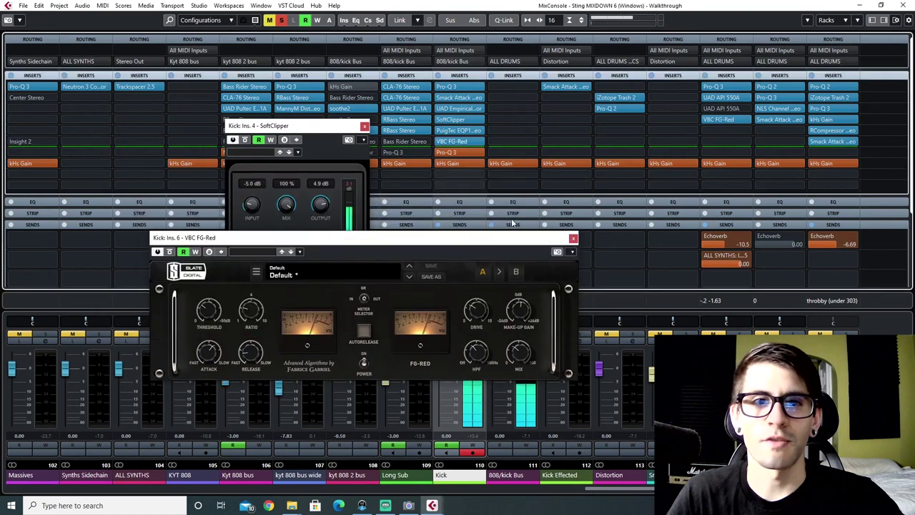
click(364, 126)
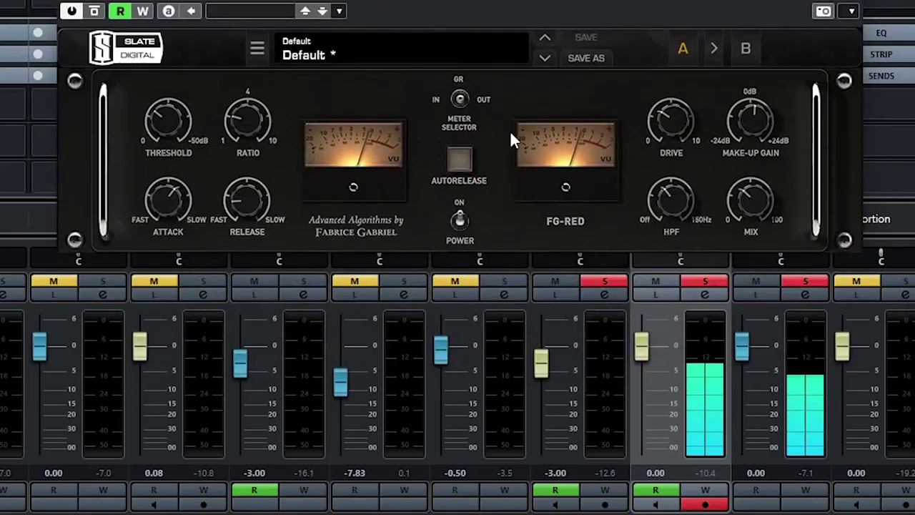
click(547, 174)
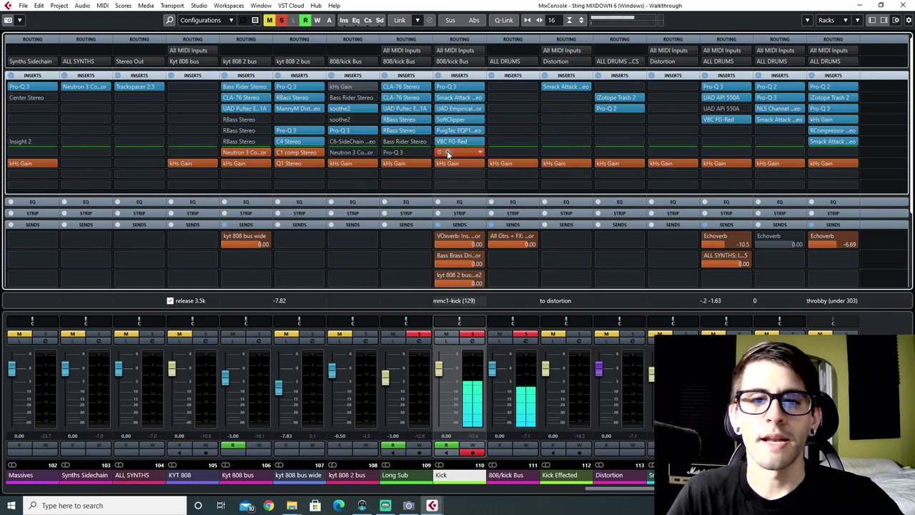
Open the Pro-Q 3 in the Kick's seventh insert slot and audition its 4479.8 Hz band in solo
click(447, 150)
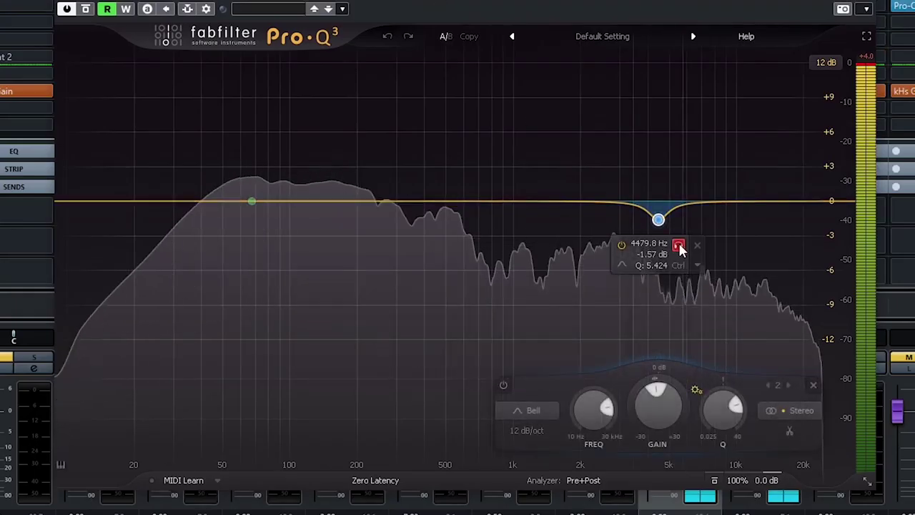
click(677, 245)
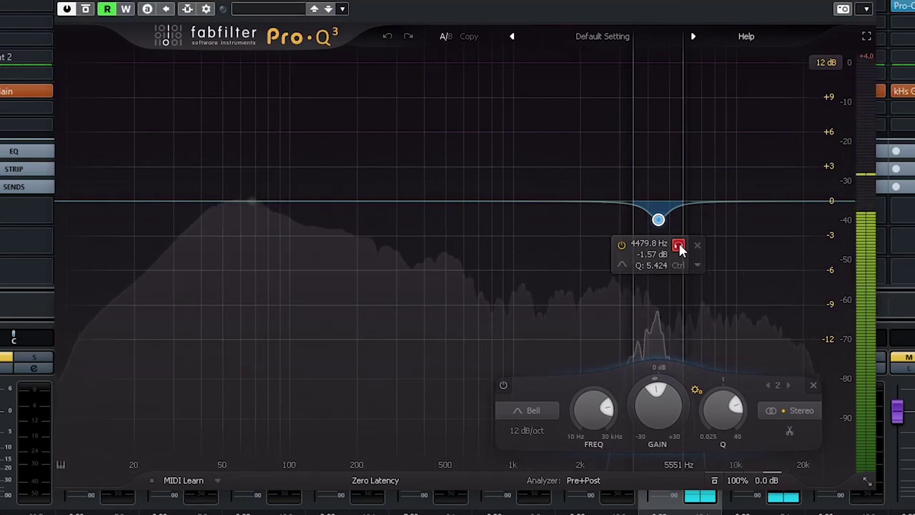
click(678, 245)
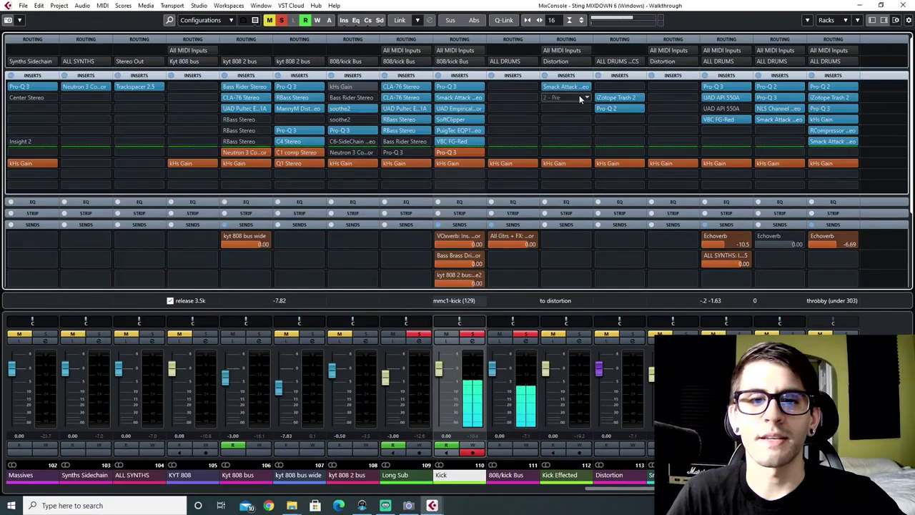
Select the 808/kick Bus channel, and check the destinations of the Kick's first and last sends without changing them
click(506, 476)
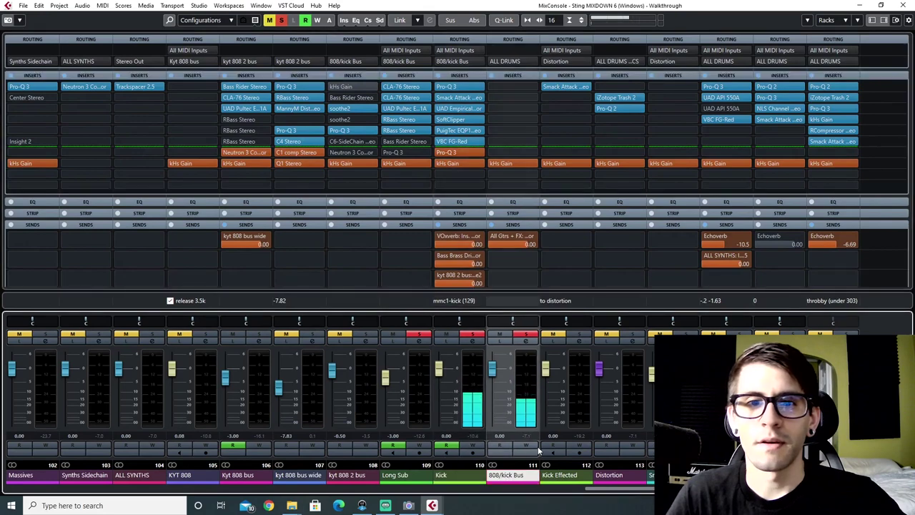
drag(628, 488, 656, 488)
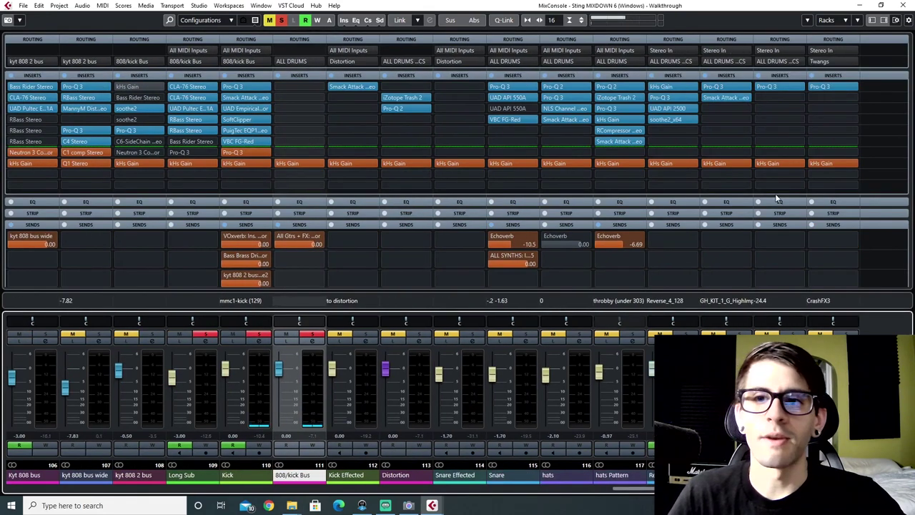
scroll(902, 178, down, 4)
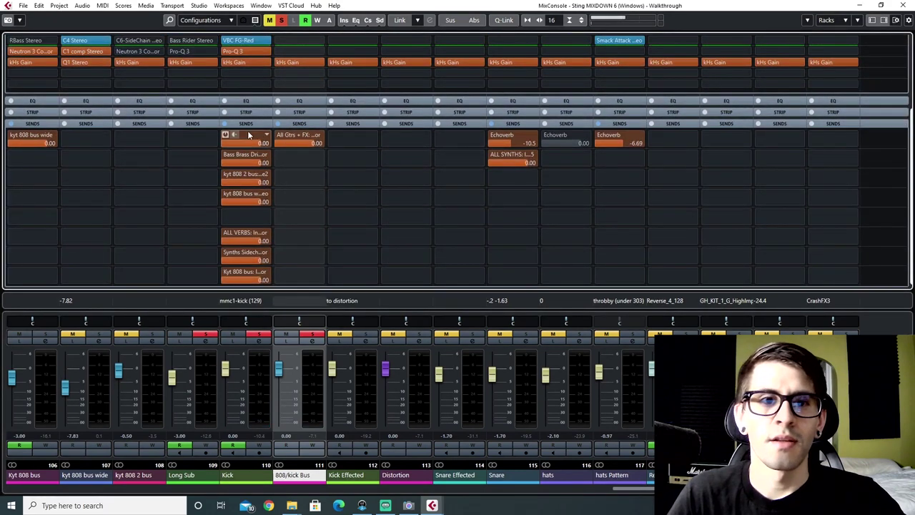
drag(265, 137, 210, 143)
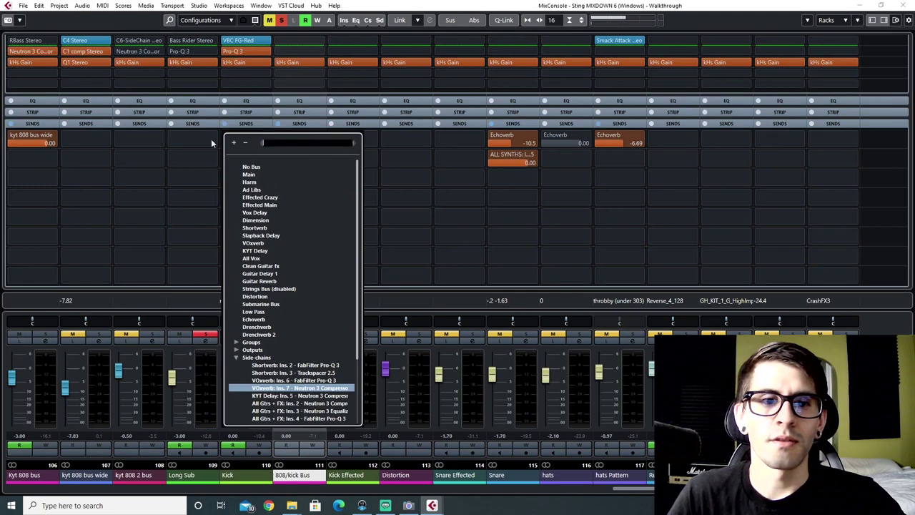
click(172, 162)
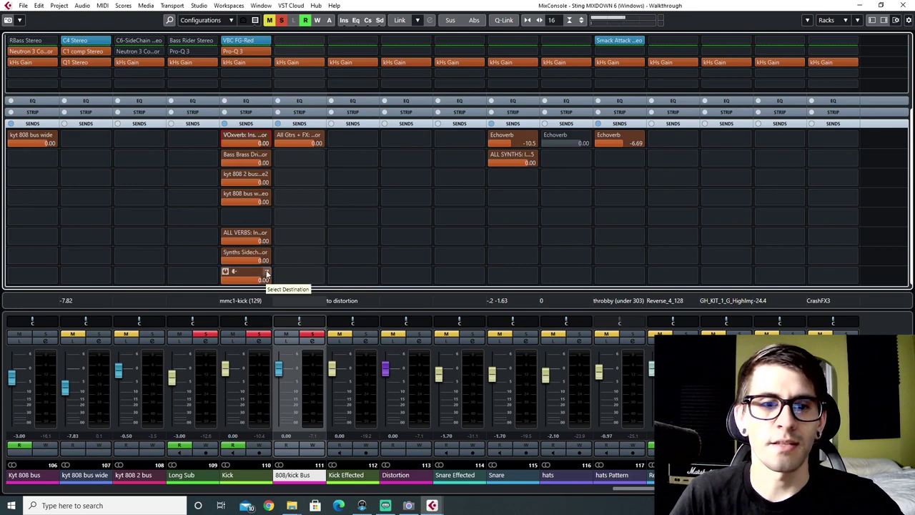
click(267, 273)
key(Return)
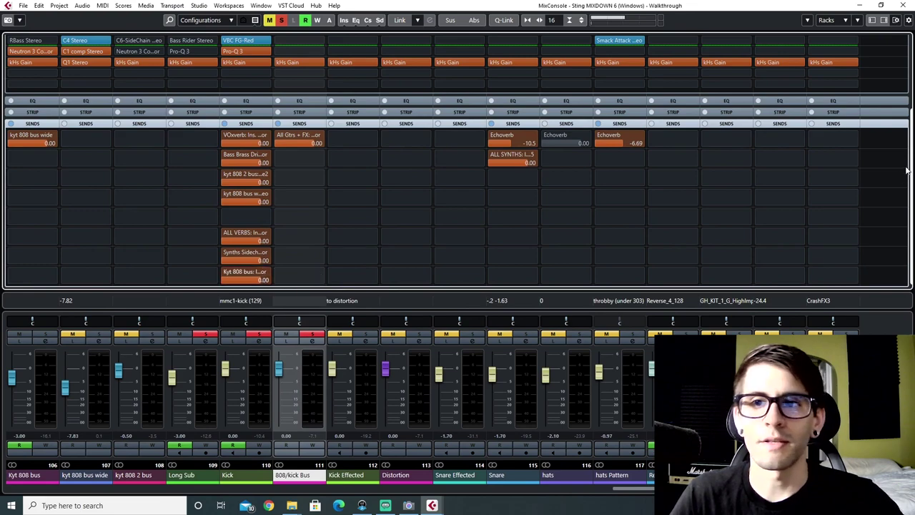
Bring the inserts back into view and go through the Kick Effected, Distortion and Snare Effected channels, ending with Distortion selected
drag(906, 170, 909, 63)
scroll(879, 87, down, 1)
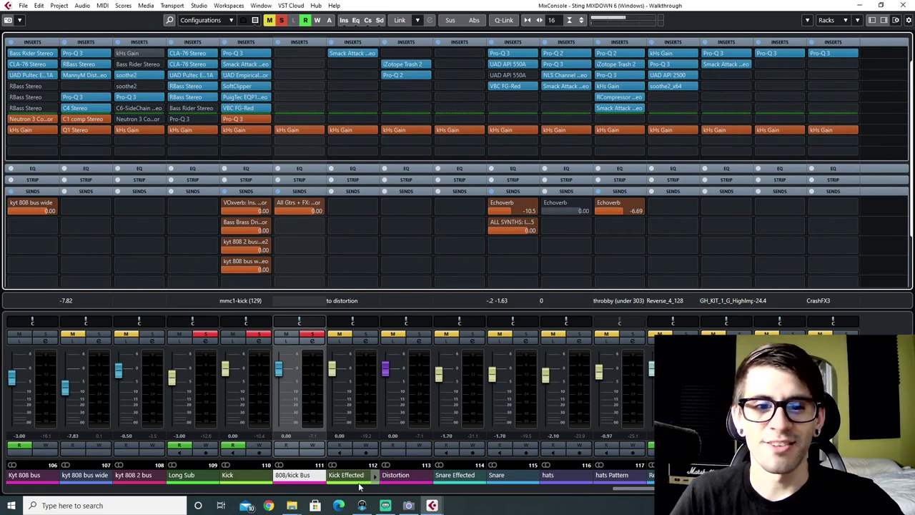
click(354, 476)
click(397, 475)
click(458, 475)
click(406, 478)
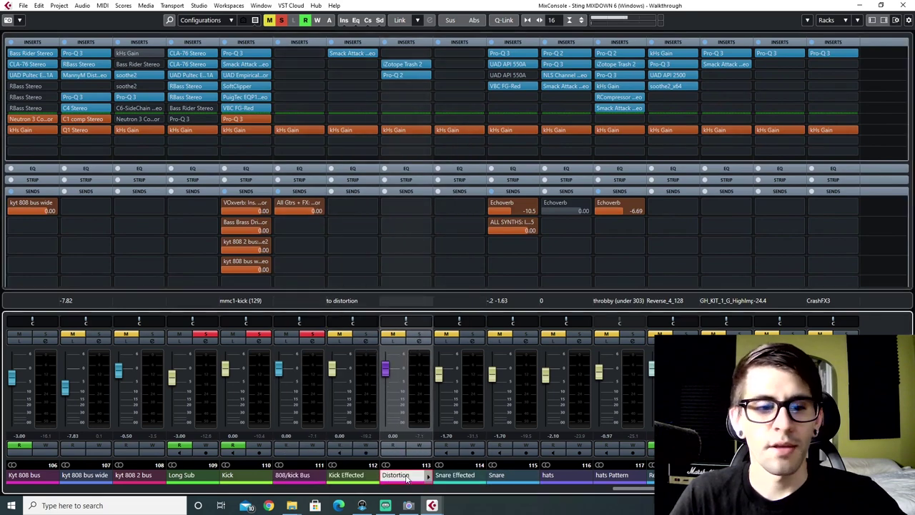
In the project window, play from bar 10 with Kick Effected, Distortion and the snares soloed, and jump playback ahead to about bar 14
key(F3)
scroll(422, 278, right, 1)
scroll(425, 279, left, 12)
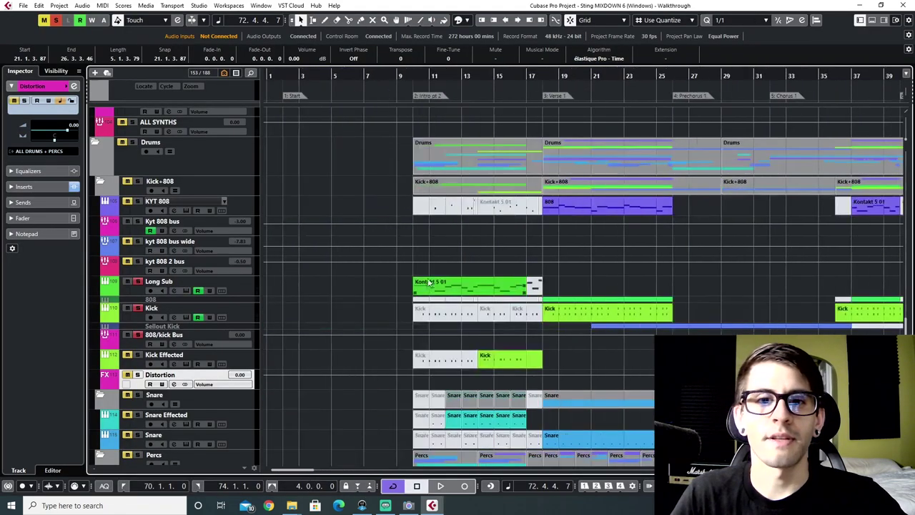
click(414, 75)
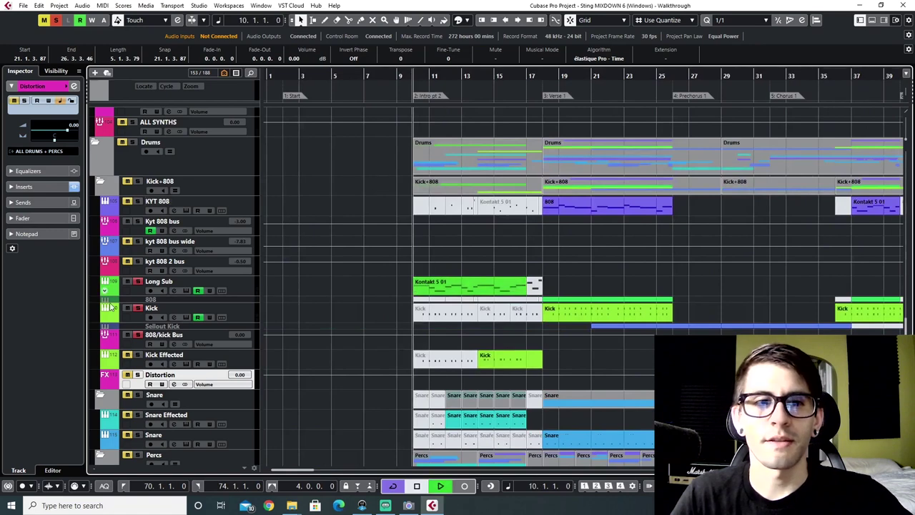
key(space)
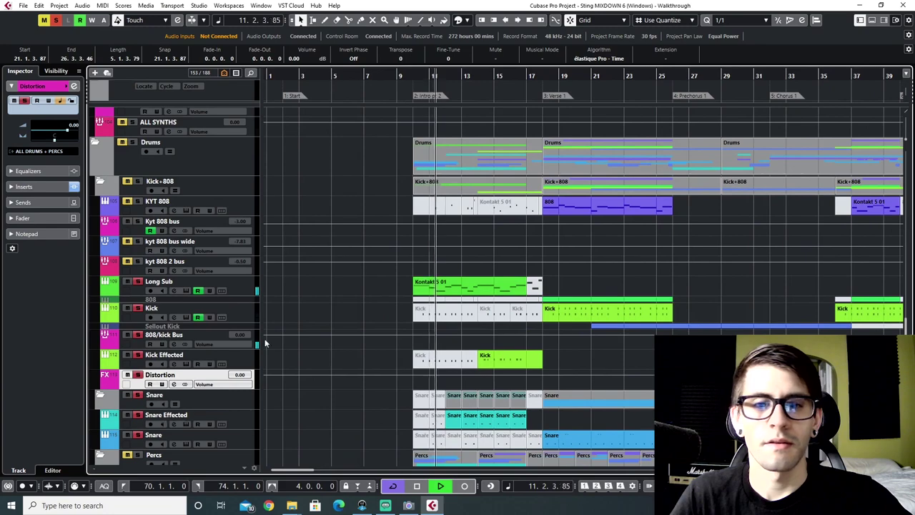
click(472, 75)
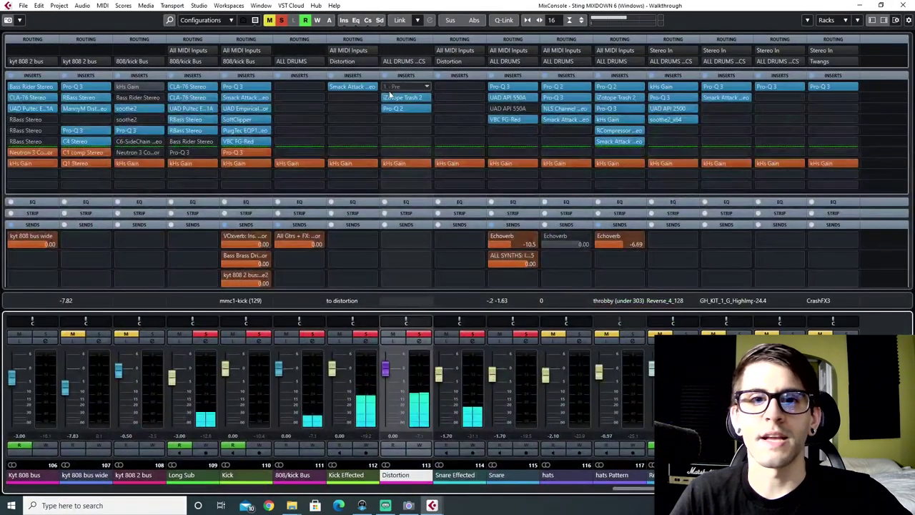
Open the Distortion channel's Pro-Q 2, and bypass and re-enable it to compare the sound
click(393, 108)
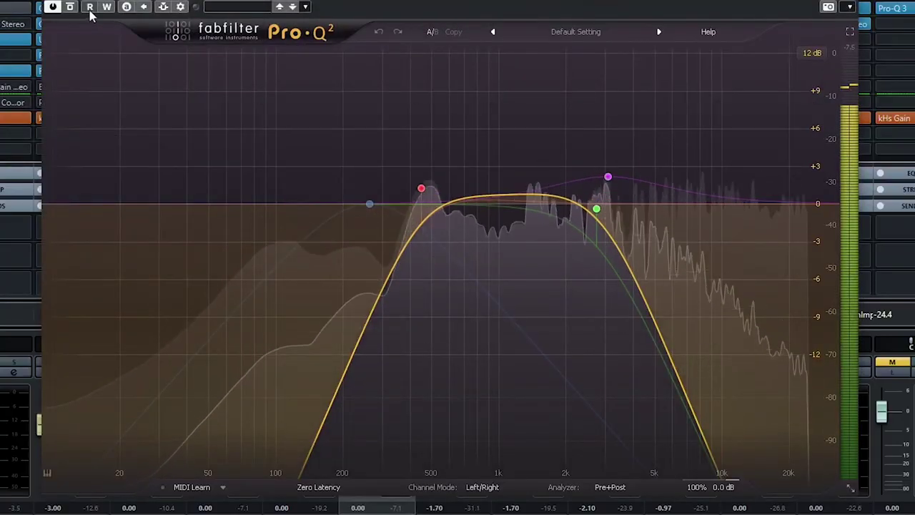
click(53, 7)
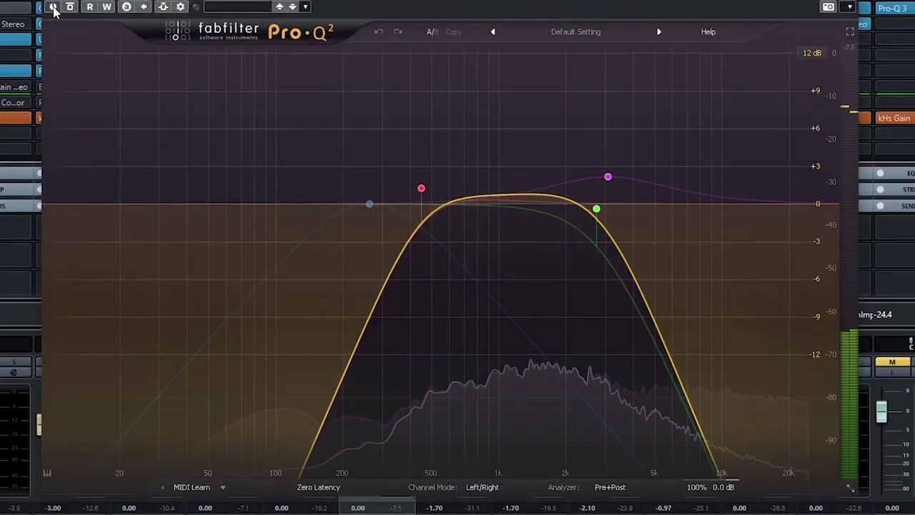
click(53, 7)
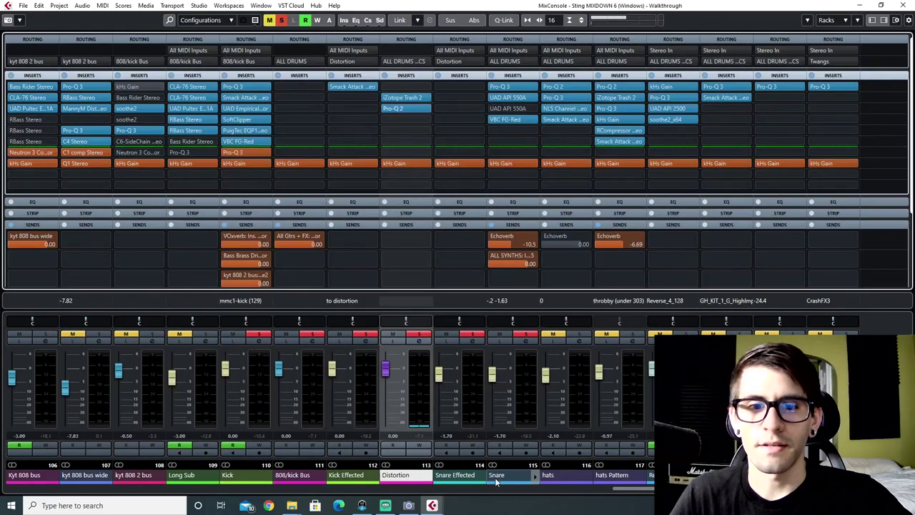
Select the Snare channel, set the cycle range from bar 18 to bar 26, and start playback before returning to the mixer
click(502, 476)
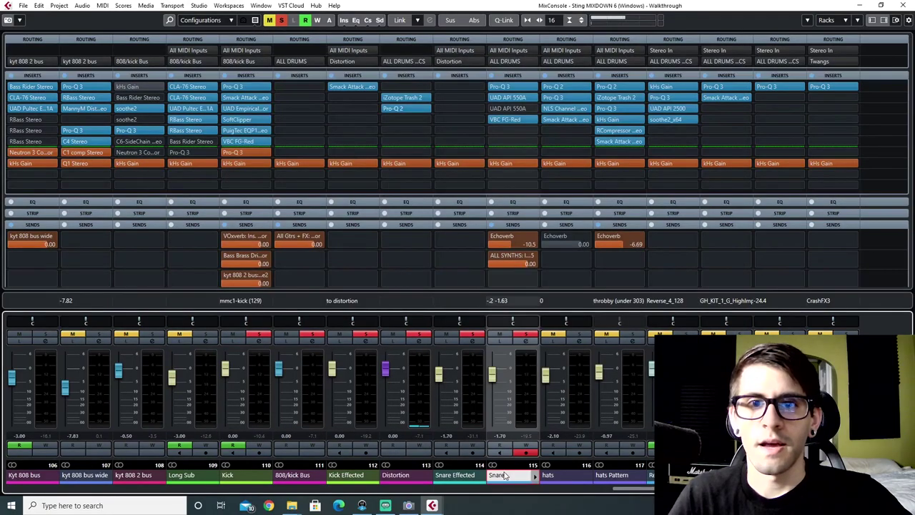
key(F3)
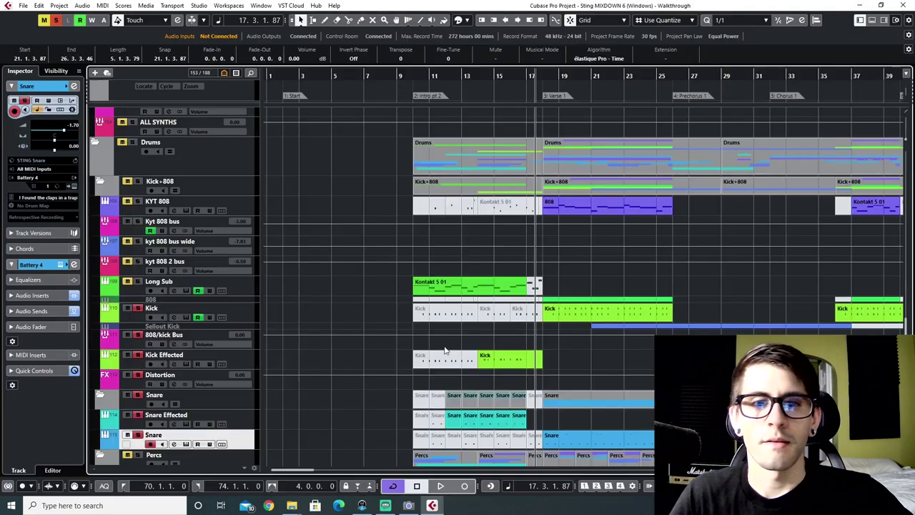
scroll(400, 368, down, 3)
scroll(560, 350, right, 4)
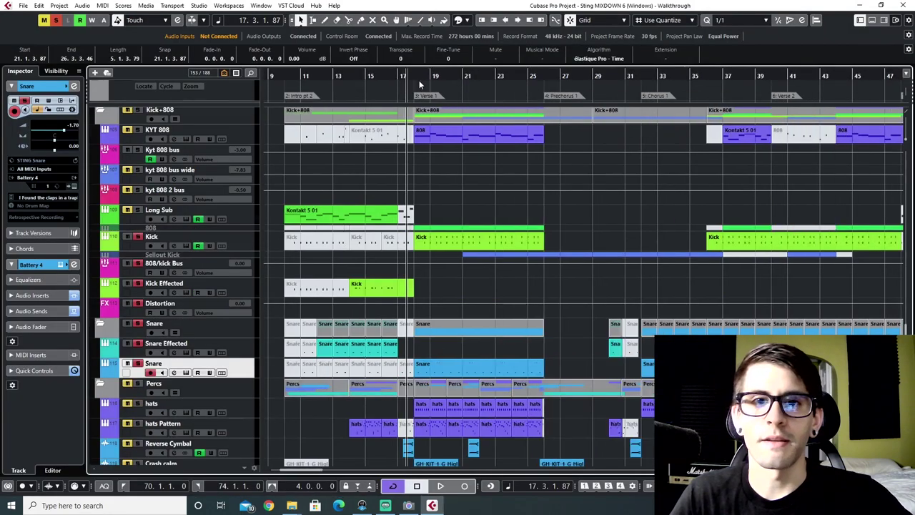
drag(416, 69, 544, 72)
key(space)
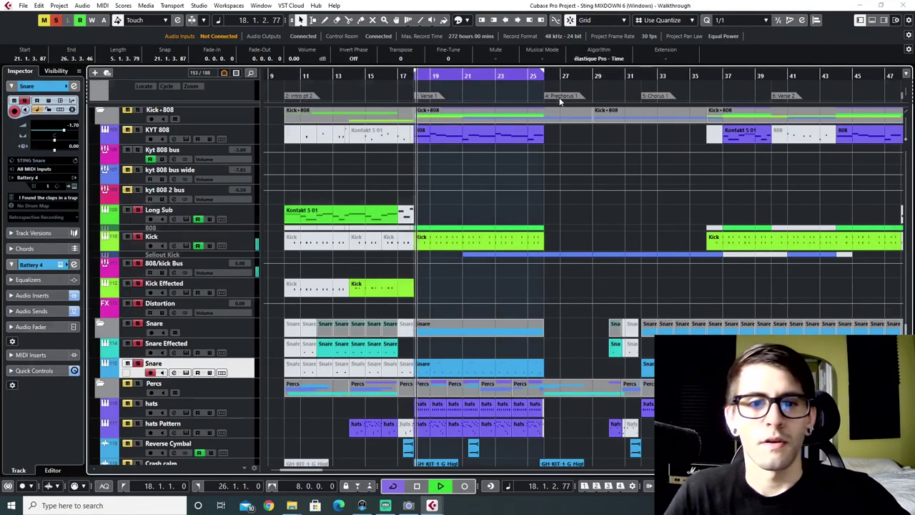
key(F3)
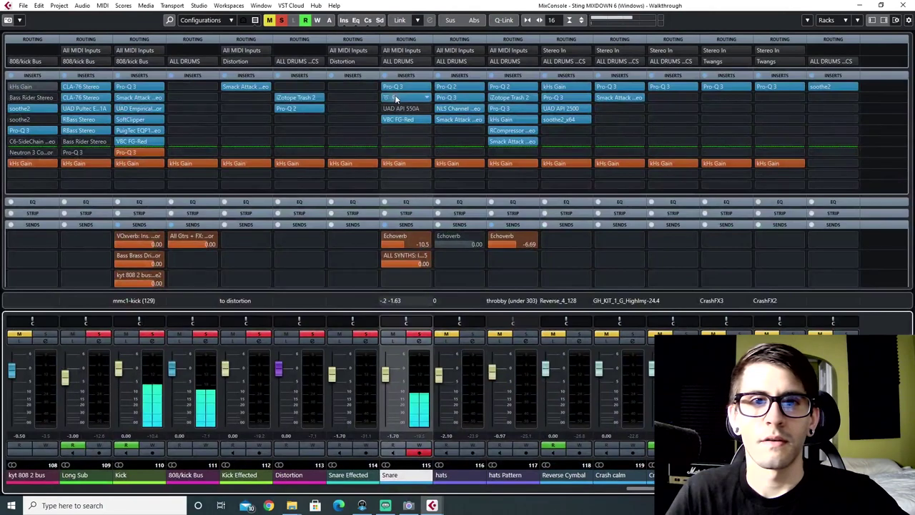
Go through the Snare channel's Pro-Q 3 and UAD API 550A inserts, opening each plug-in to review its EQ settings
click(395, 97)
click(523, 96)
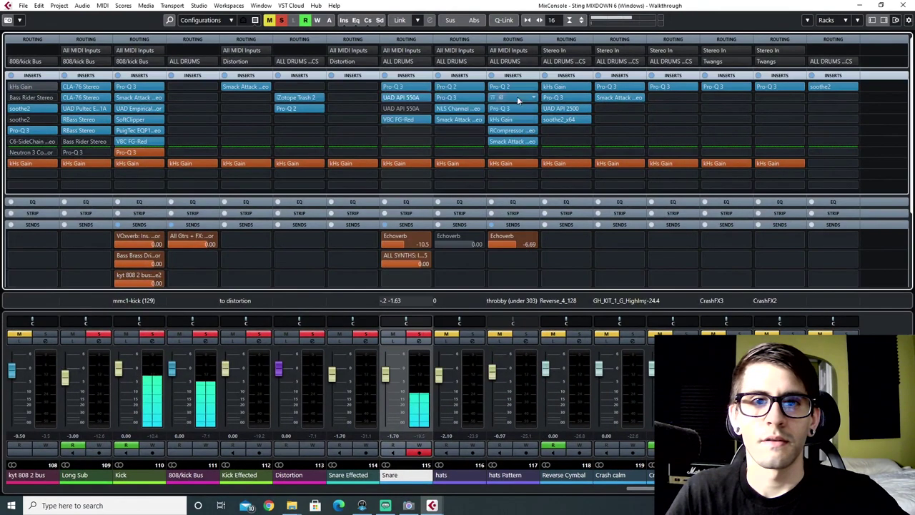
click(396, 87)
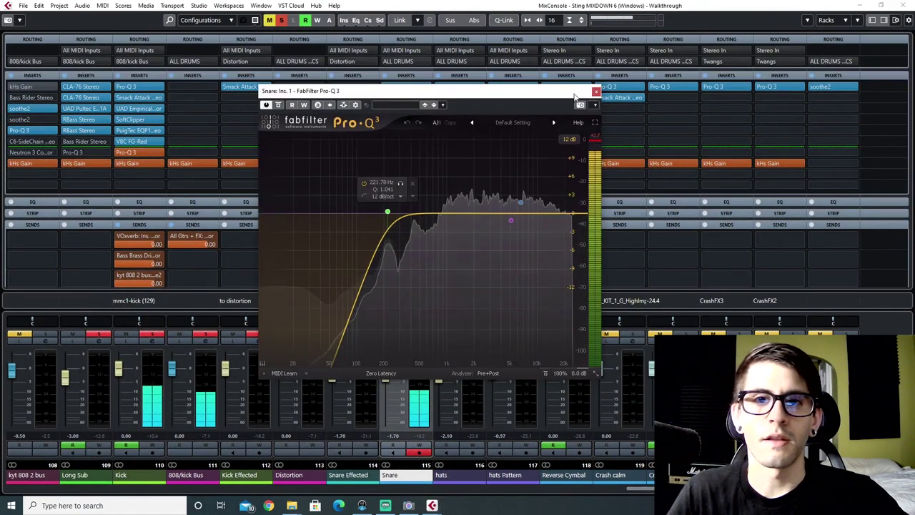
click(590, 93)
click(400, 108)
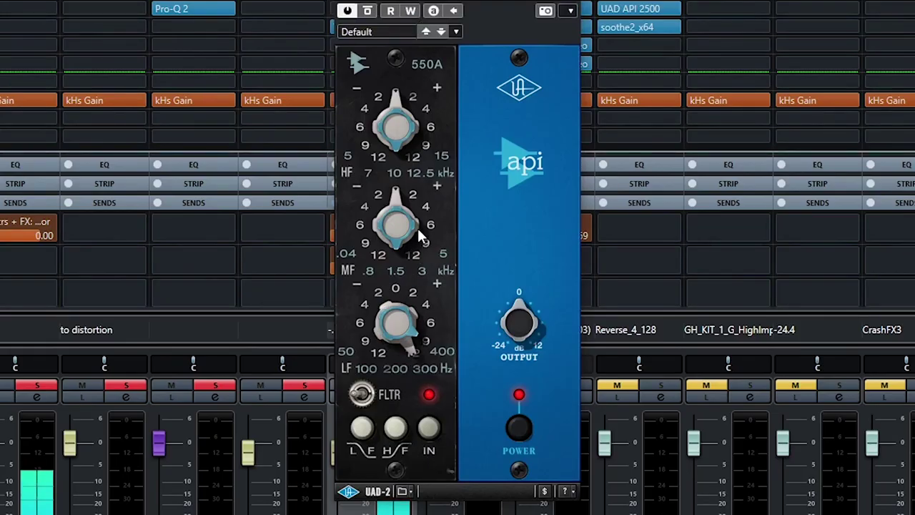
drag(417, 295, 421, 315)
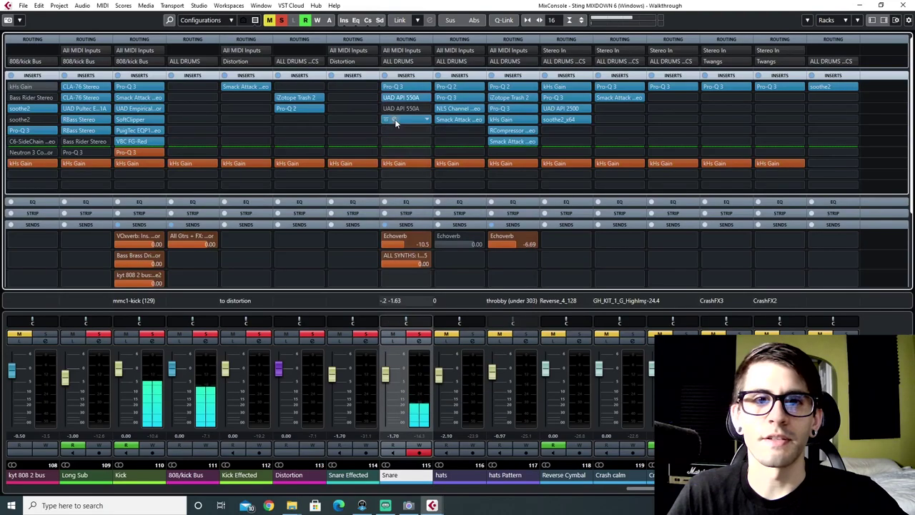
Open the Snare channel's VBC FG-Red compressor and switch its power off and on to compare the sound
click(392, 121)
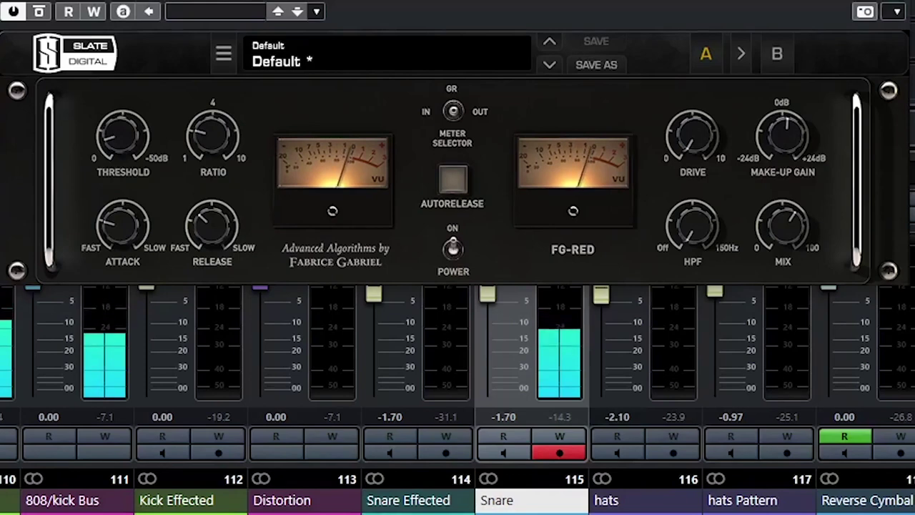
click(452, 250)
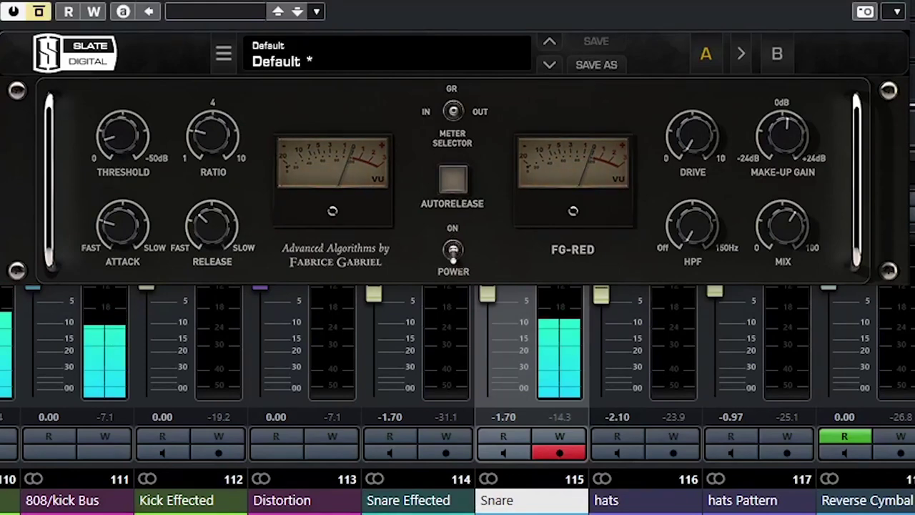
click(452, 250)
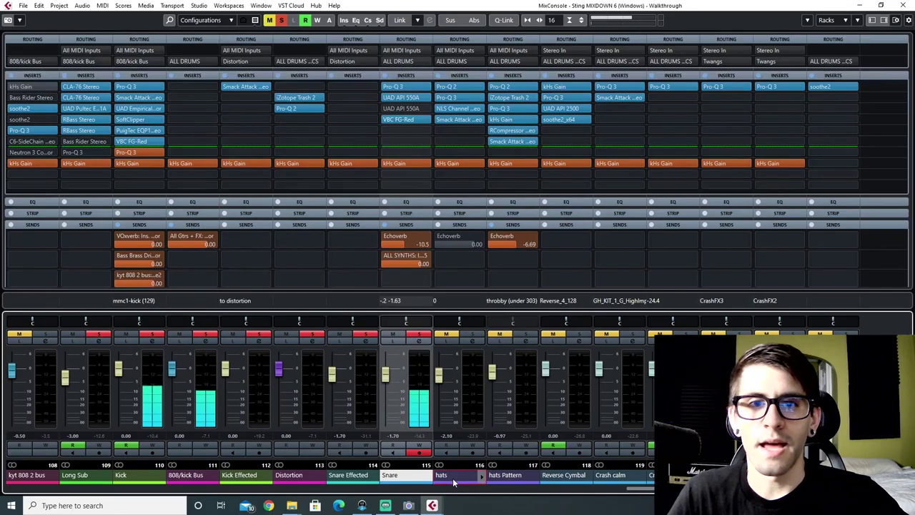
Select the hats channel, and go to the Echoverb FX channel to open its RVerb reverb
click(437, 466)
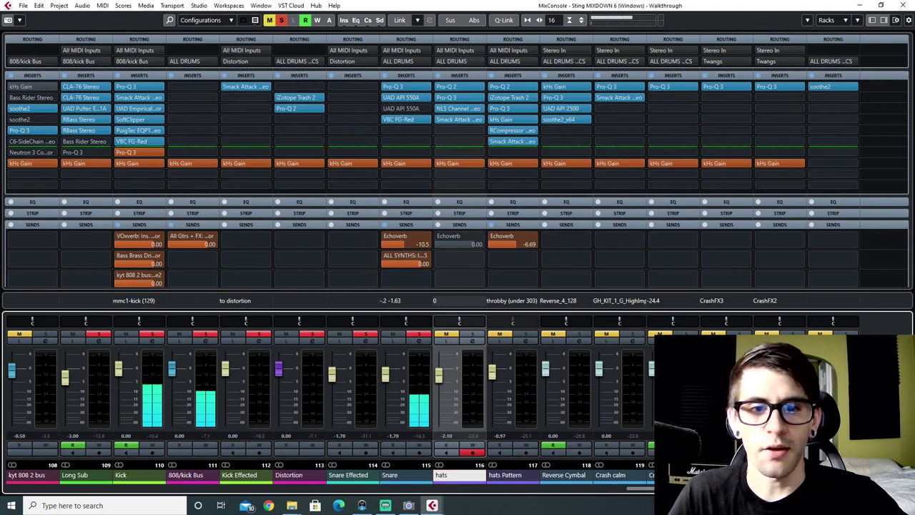
scroll(458, 400, right, 6)
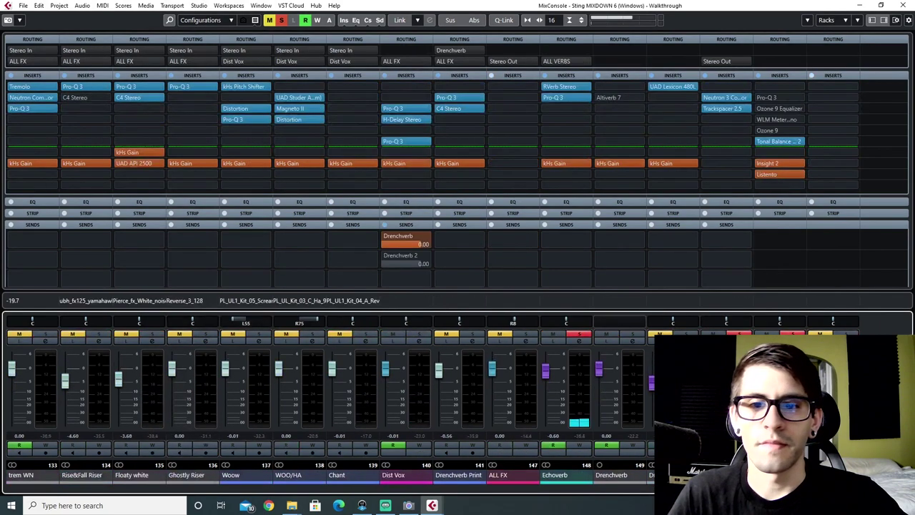
click(568, 476)
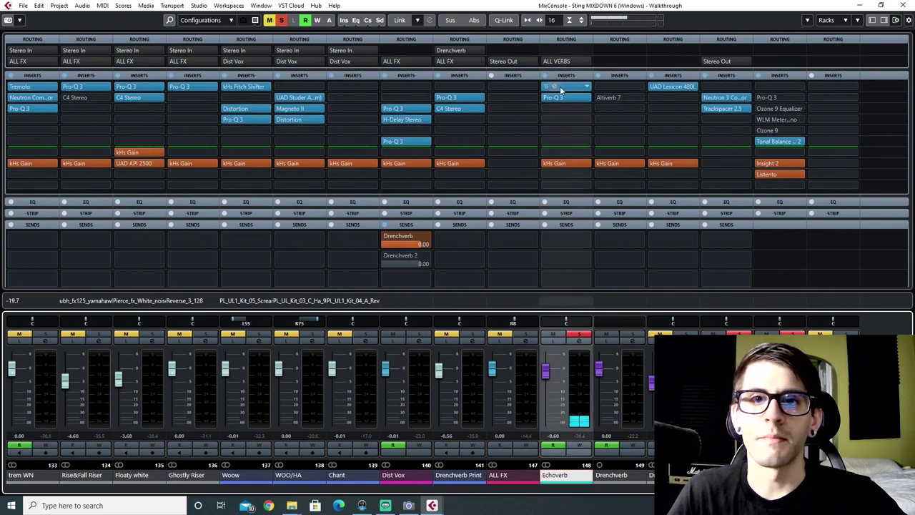
click(555, 86)
click(556, 87)
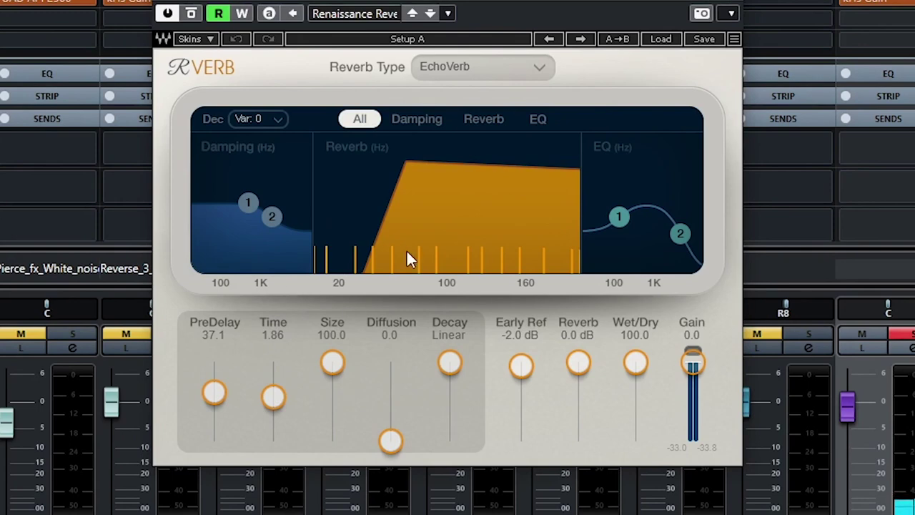
Try a reverb Time of 2.84 in the Echoverb's RVerb, bring it back to 1.85, and close the plug-in
drag(283, 404, 283, 388)
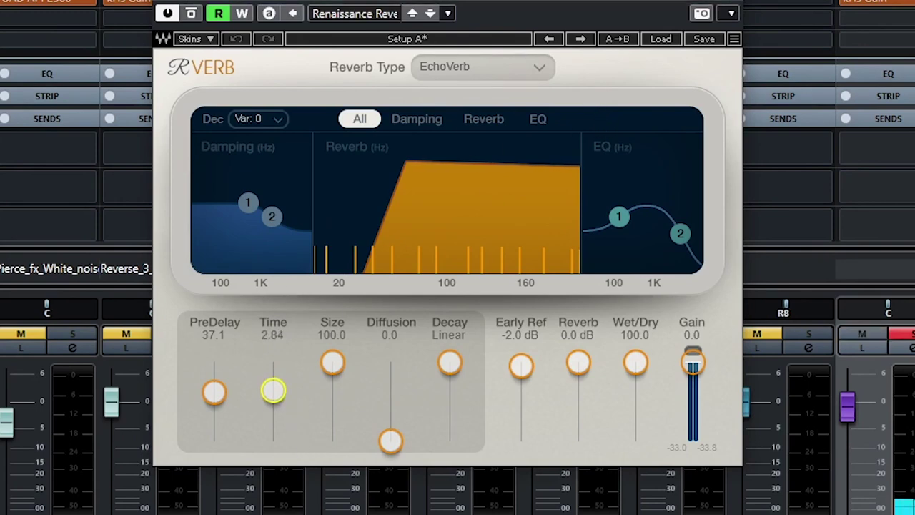
drag(273, 391, 273, 394)
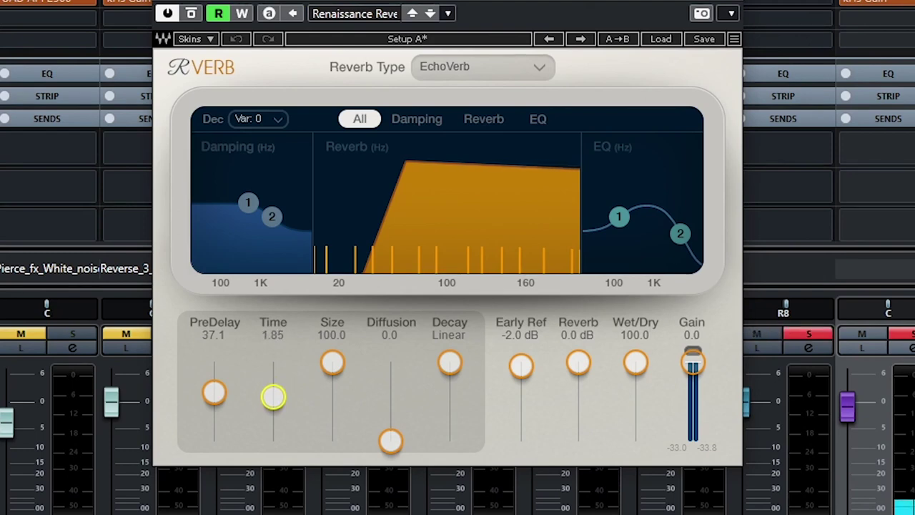
click(732, 2)
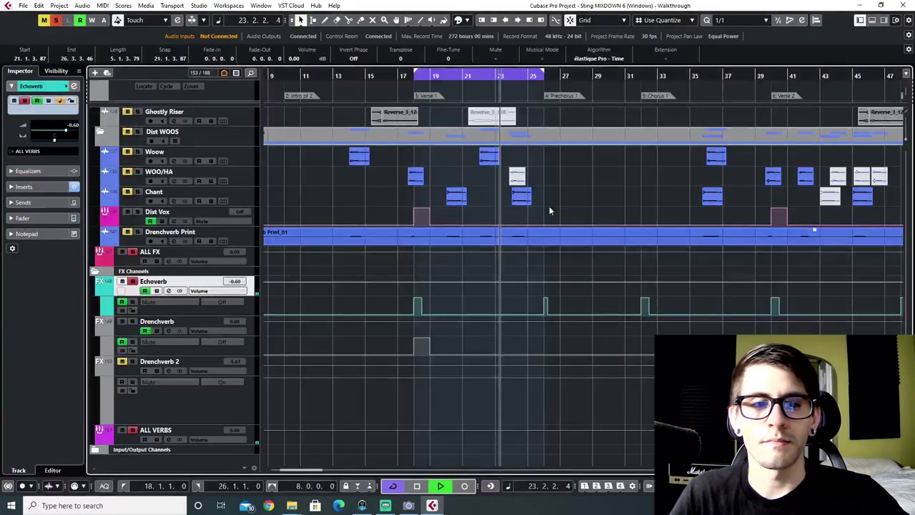
From the project window, add the hats and hats Pattern tracks to the solos, and select the hats channel in the mixer
scroll(516, 295, right, 1)
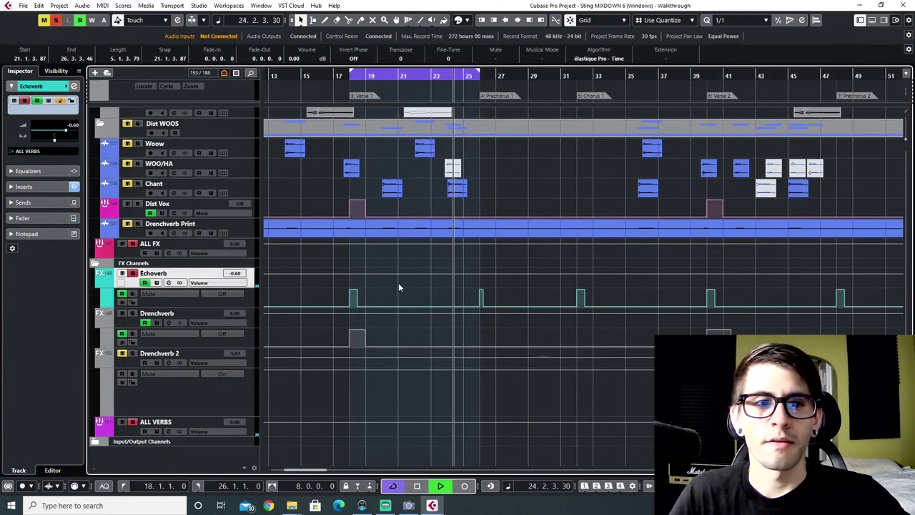
scroll(398, 282, up, 10)
scroll(399, 282, up, 6)
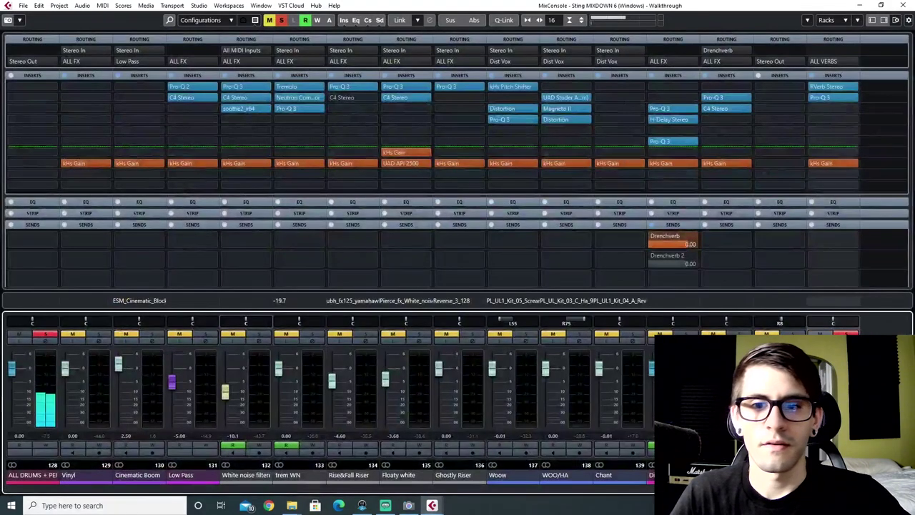
scroll(458, 285, left, 9)
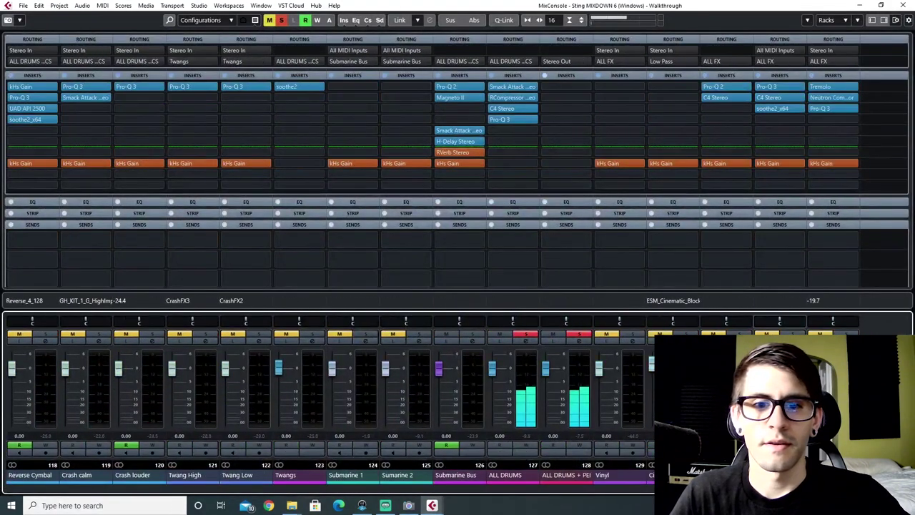
scroll(458, 286, left, 12)
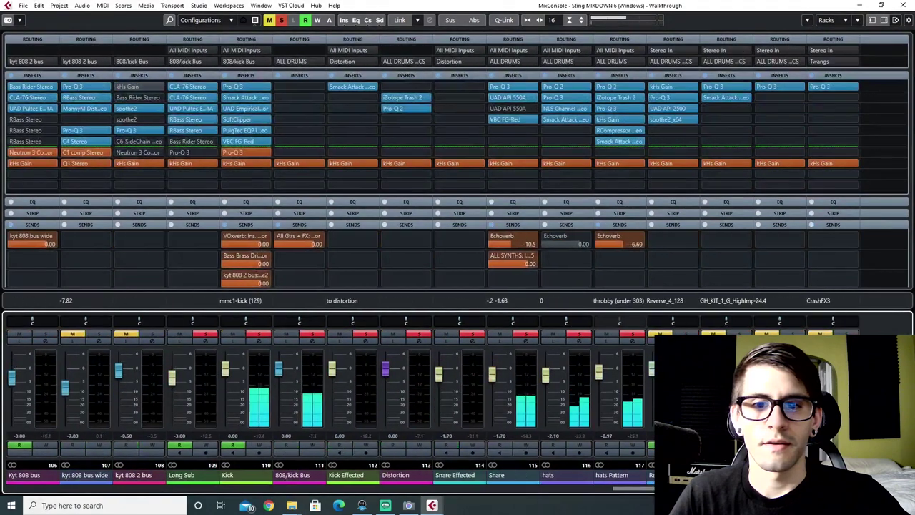
click(562, 475)
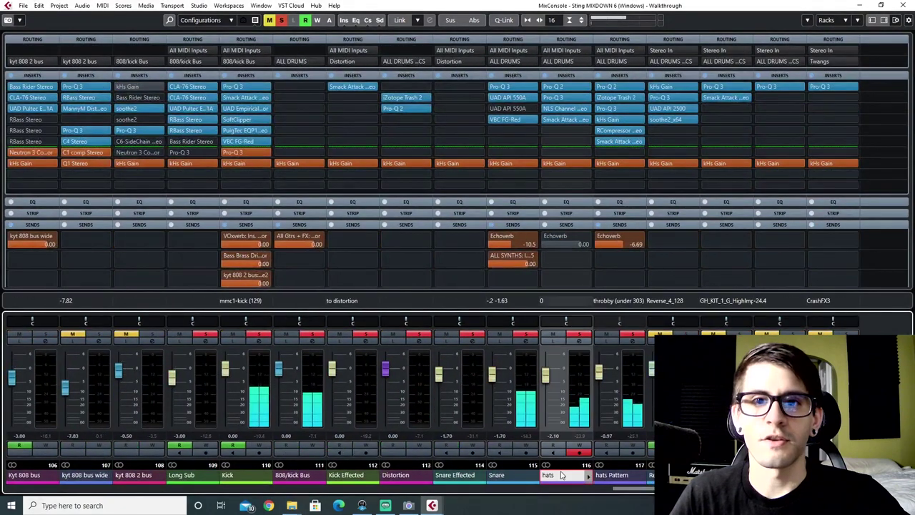
Check the hats channel's Pro-Q 2, and open its Pro-Q 3 to inspect the low-cut band at about 1262 Hz
click(554, 87)
click(736, 73)
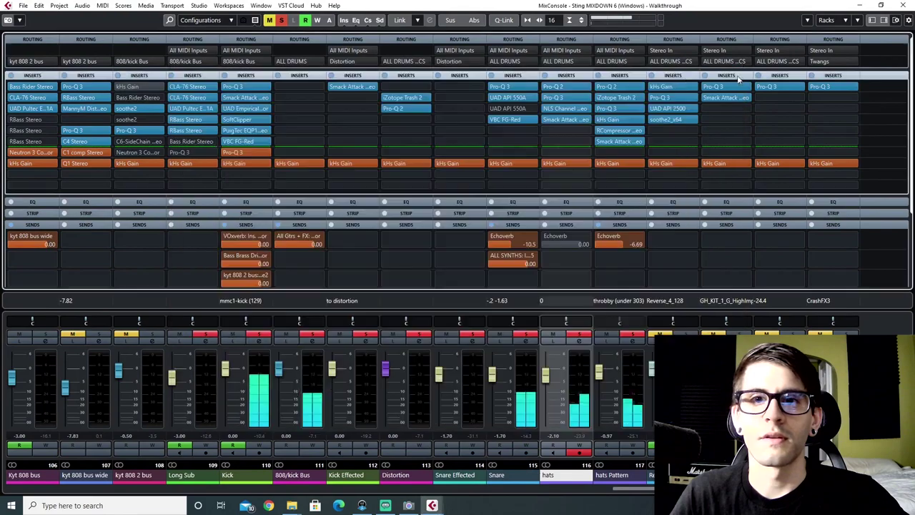
click(556, 99)
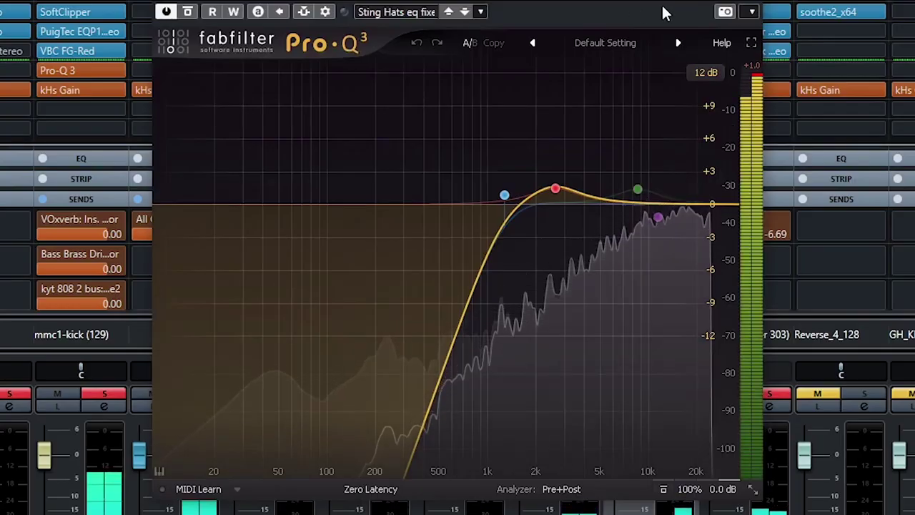
mouse_move(477, 247)
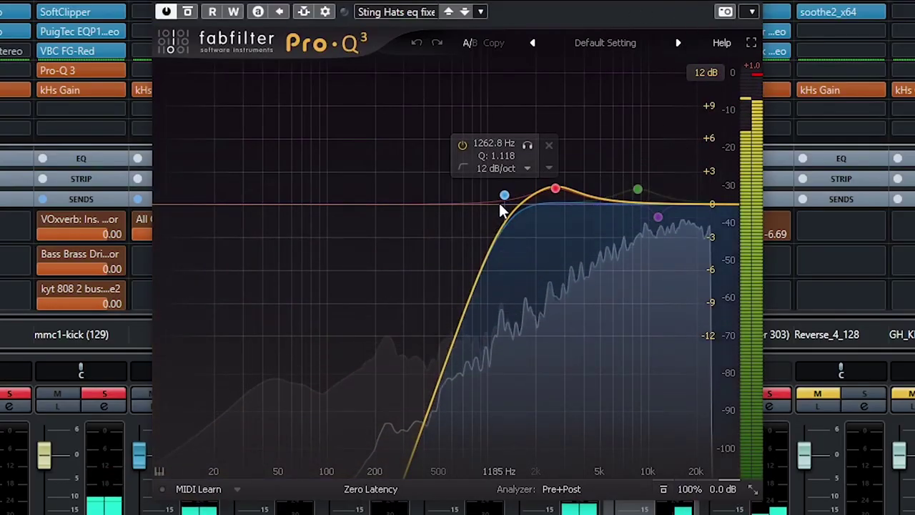
click(503, 194)
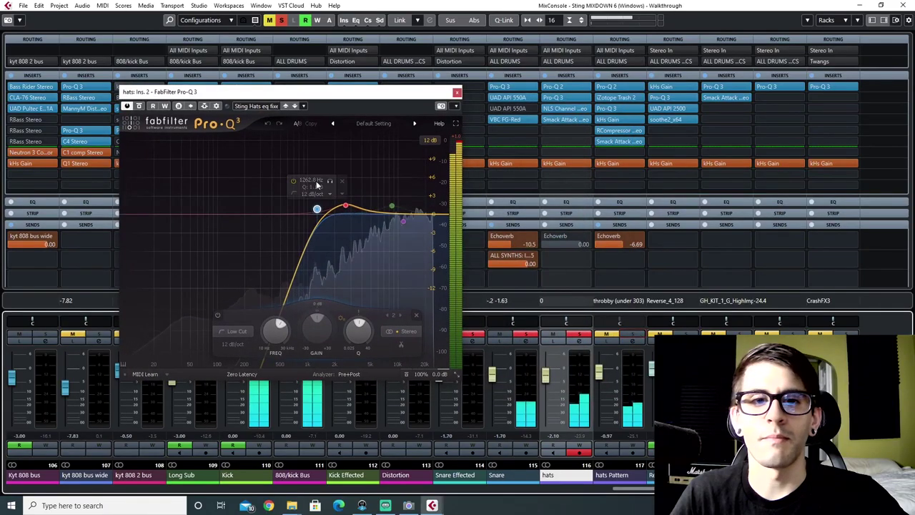
Audition the 2622.5 Hz bell band on its own in the hats Pro-Q 3, close the EQ and unsolo hats Pattern
click(346, 205)
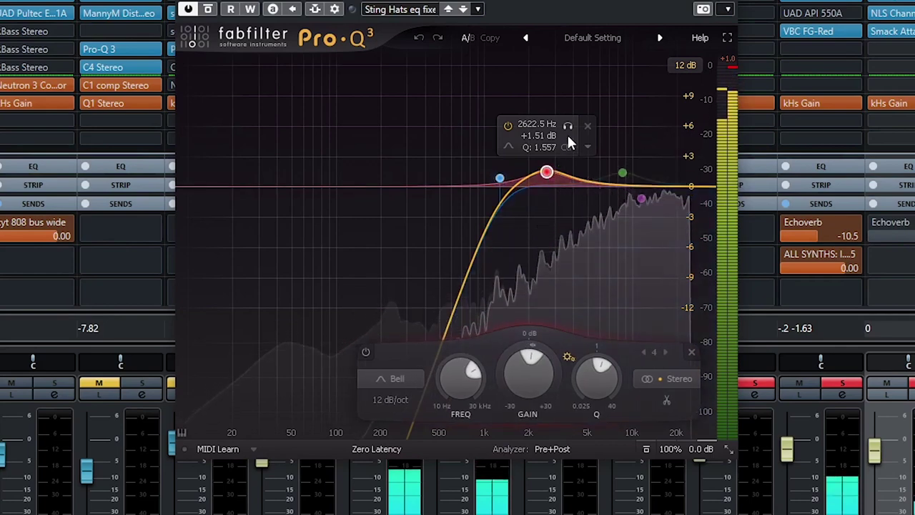
click(567, 126)
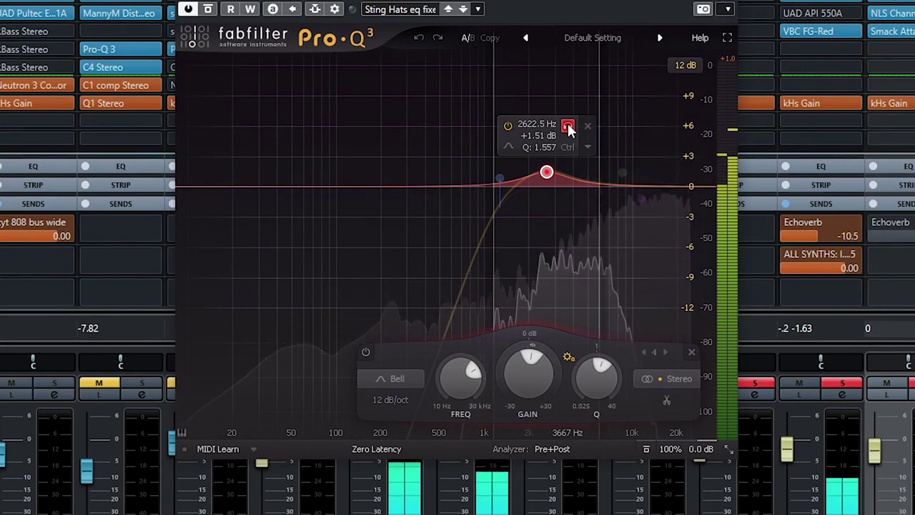
click(567, 127)
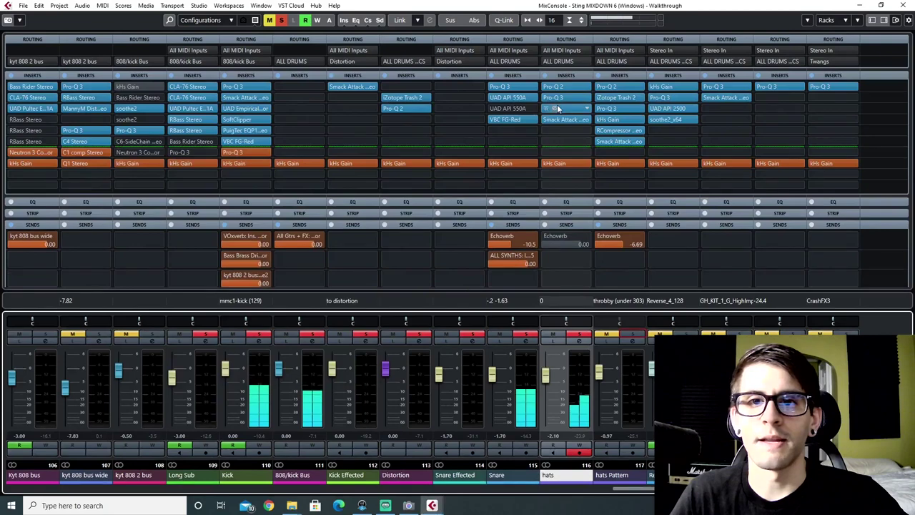
Open the hats channel's NLS Channel to go over its Drive control, and check the Smack Attack insert
click(561, 108)
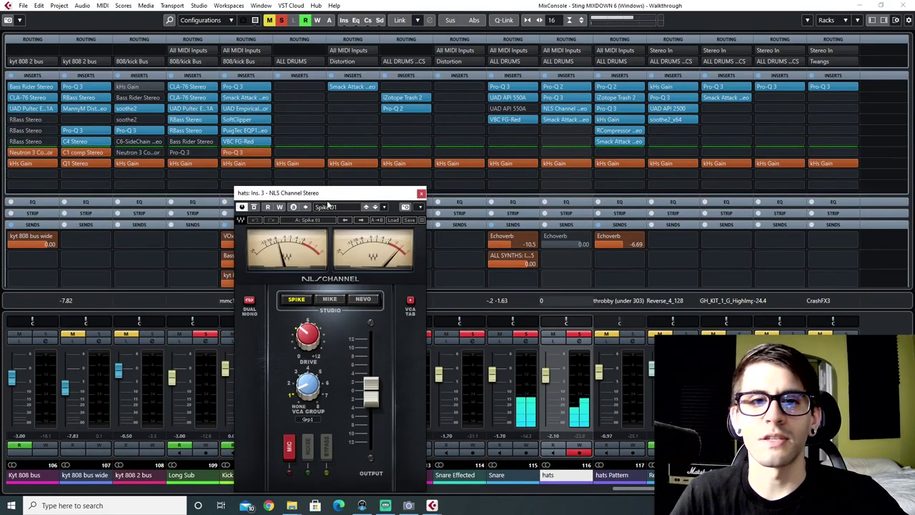
drag(324, 193, 348, 85)
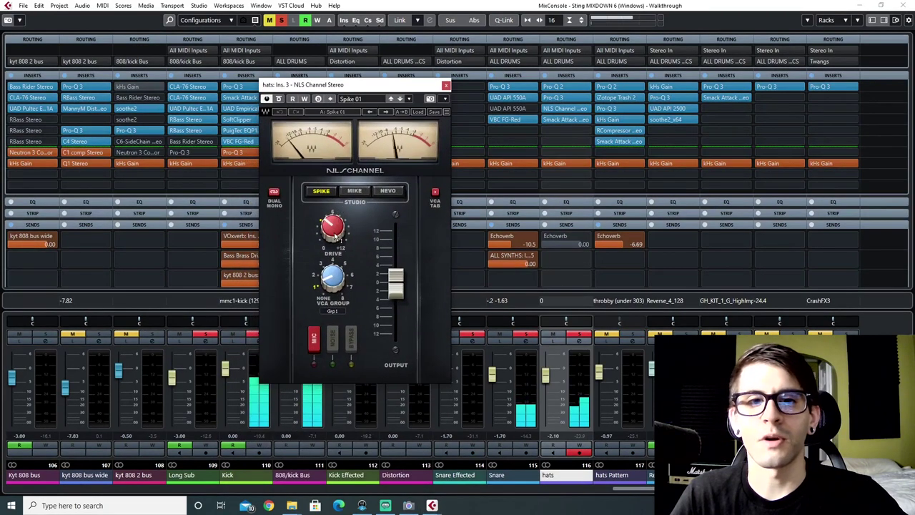
drag(332, 228, 332, 212)
drag(424, 236, 424, 203)
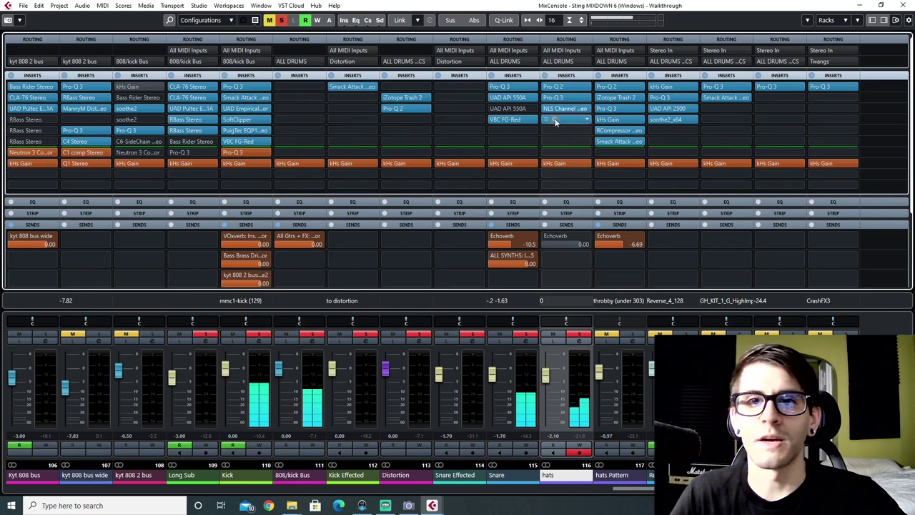
click(554, 119)
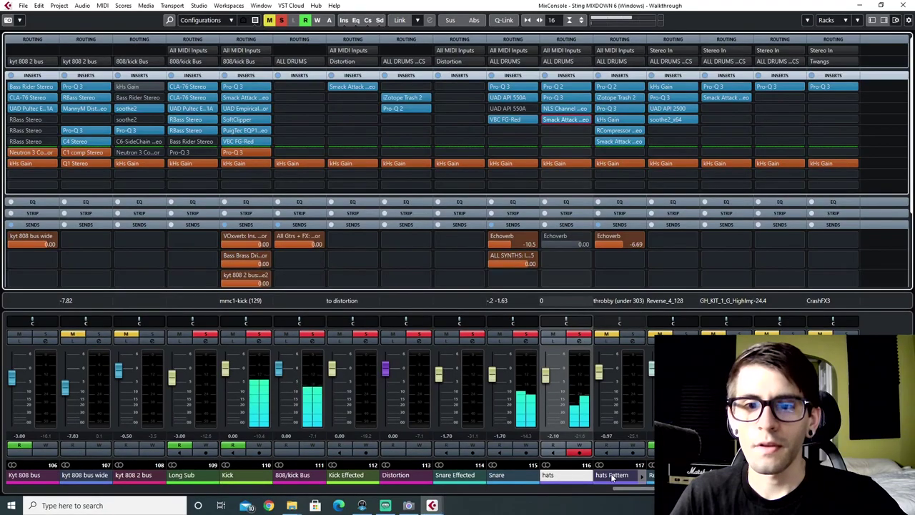
Select and solo the hats Pattern channel, and review its Pro-Q 2 and the high-shelf band in its Pro-Q 3
click(613, 476)
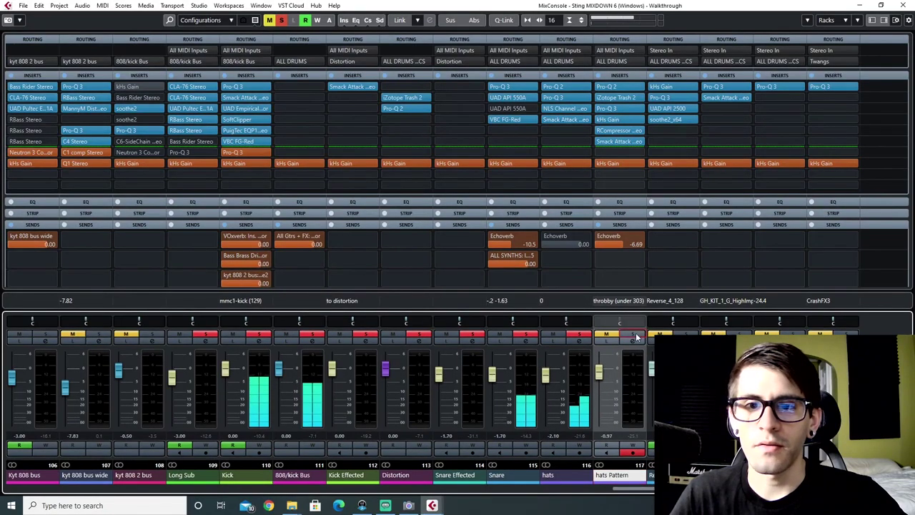
click(609, 87)
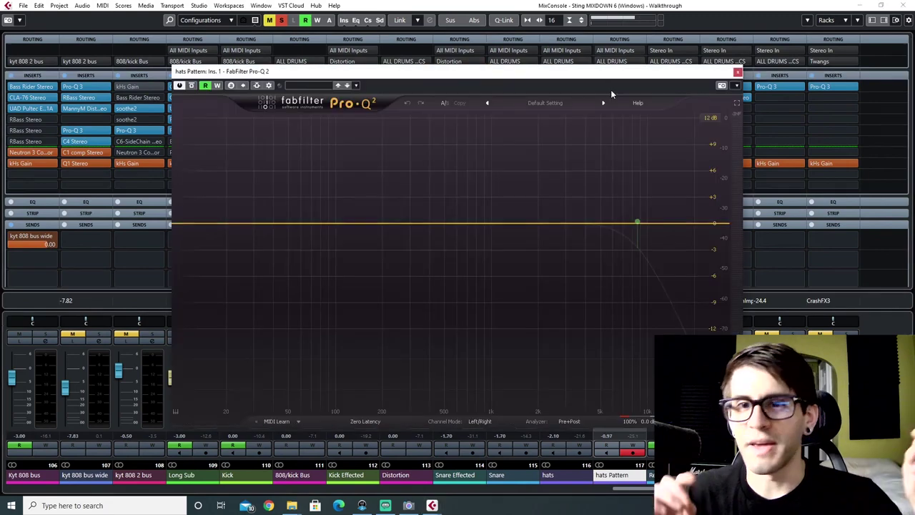
click(738, 72)
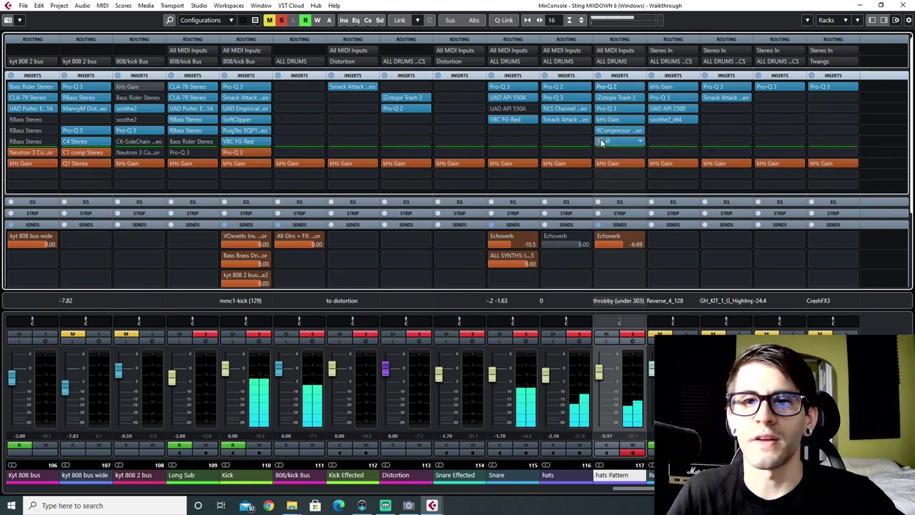
click(606, 110)
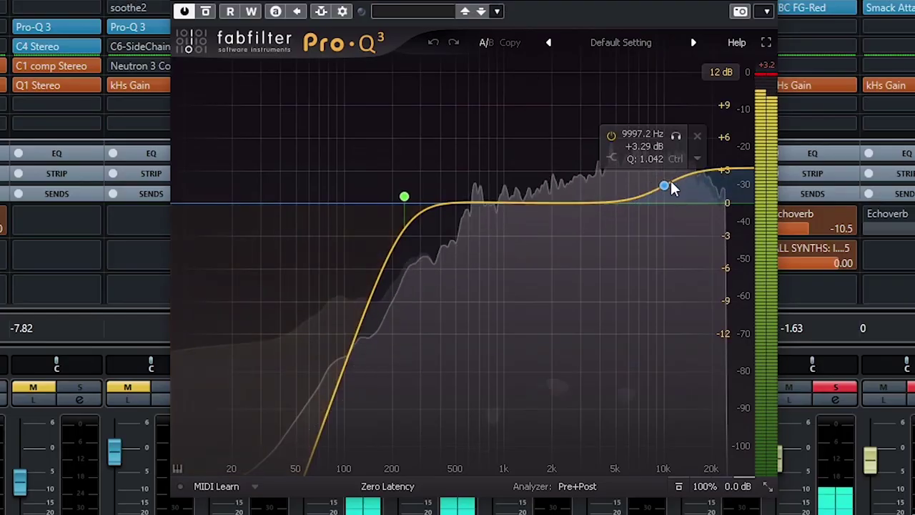
click(664, 186)
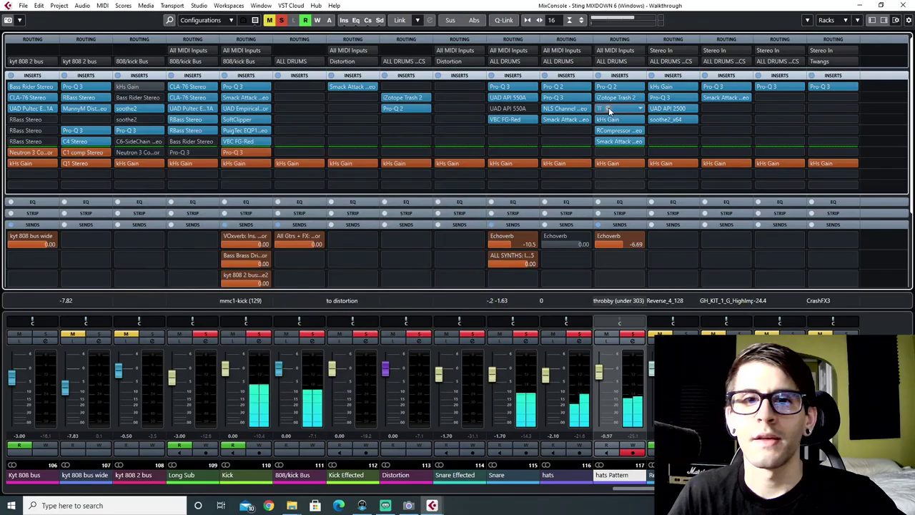
Review the hats Pattern channel's Pro-Q 3, RCompressor and Smack Attack inserts, and close their windows
click(608, 109)
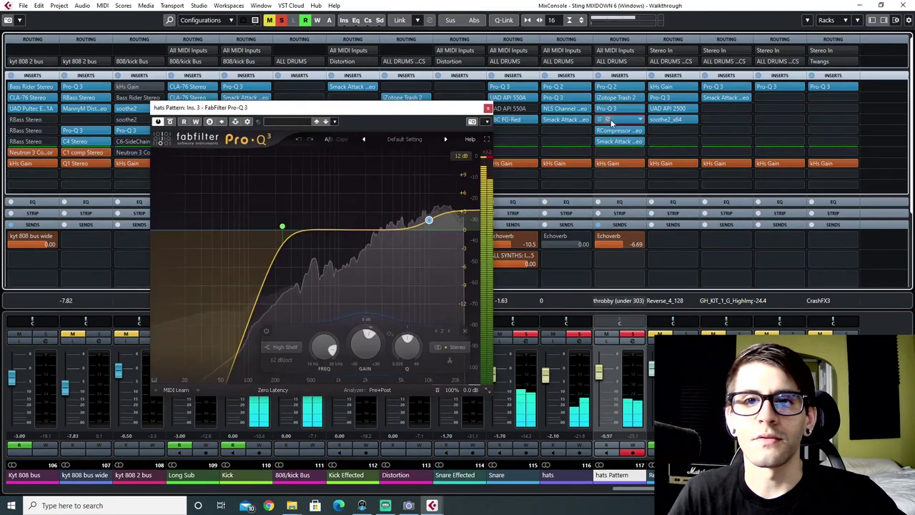
click(609, 130)
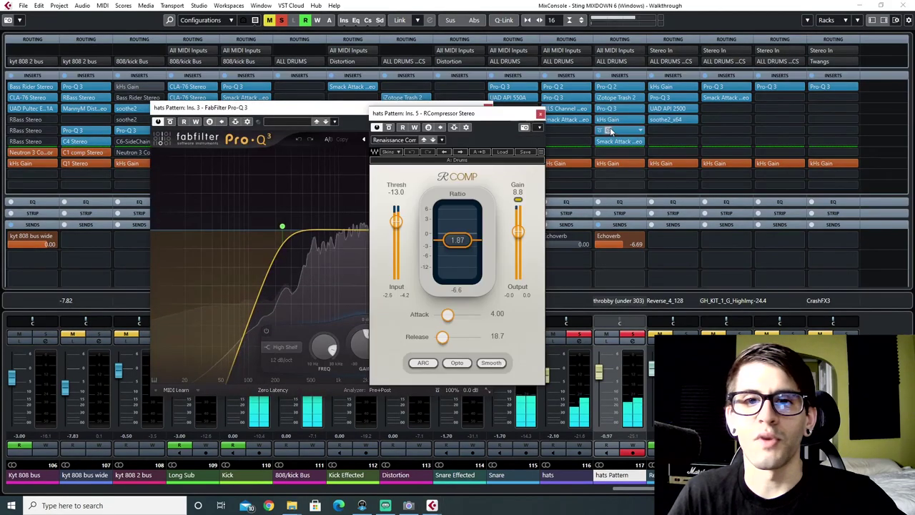
drag(488, 115, 445, 138)
click(487, 107)
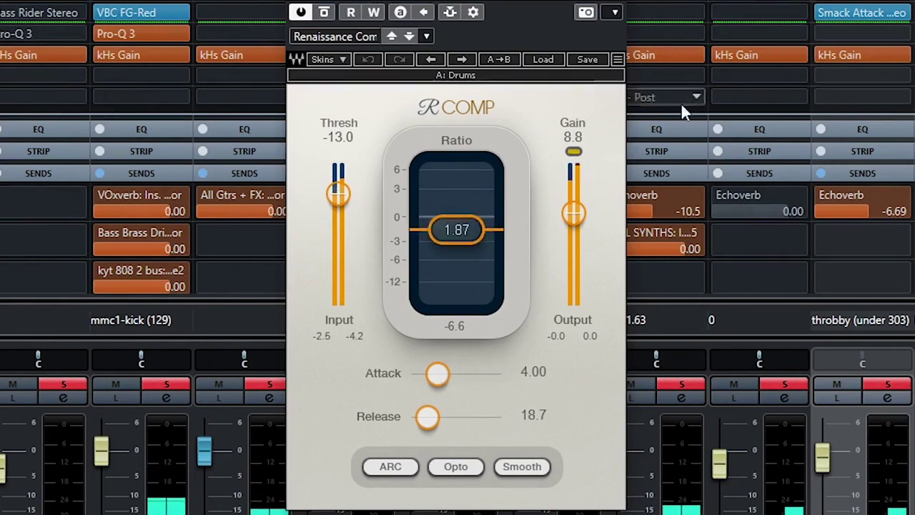
click(837, 13)
click(838, 13)
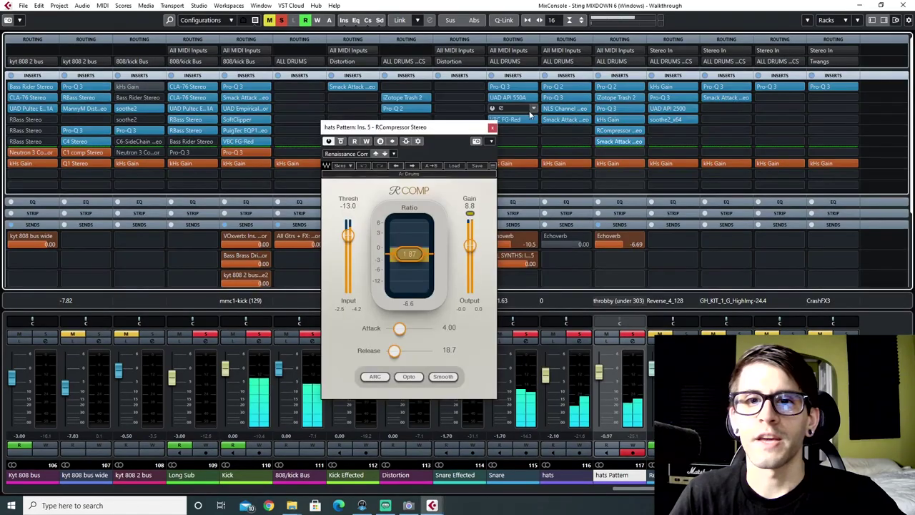
click(492, 128)
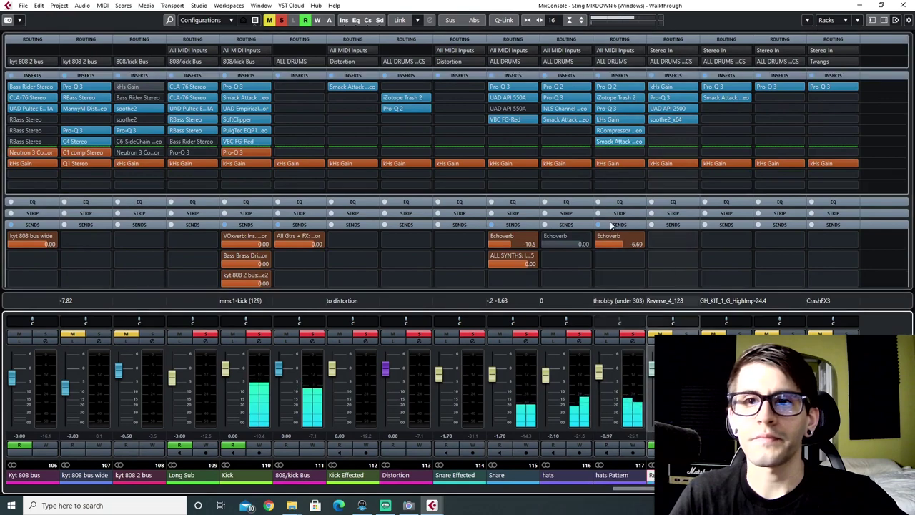
In the project window, place the playhead at bar 17 and extend the loop's start back to bar 17
key(F3)
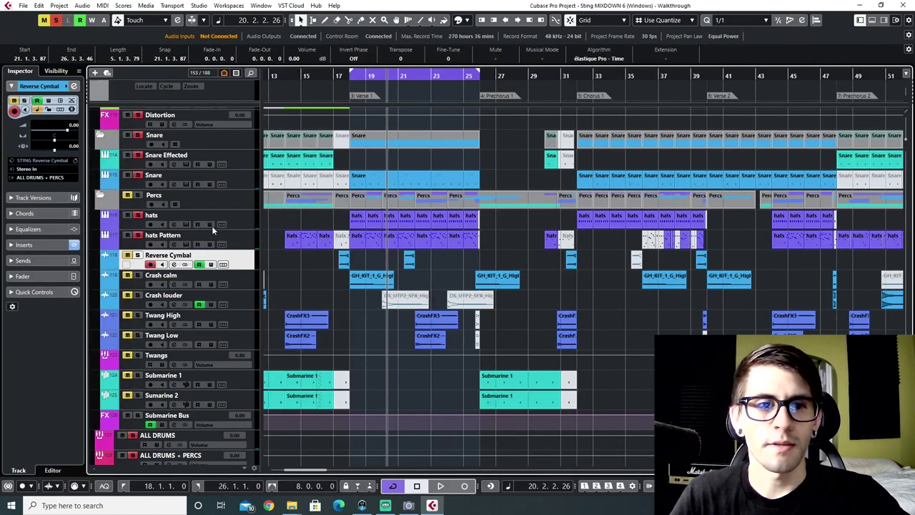
click(335, 76)
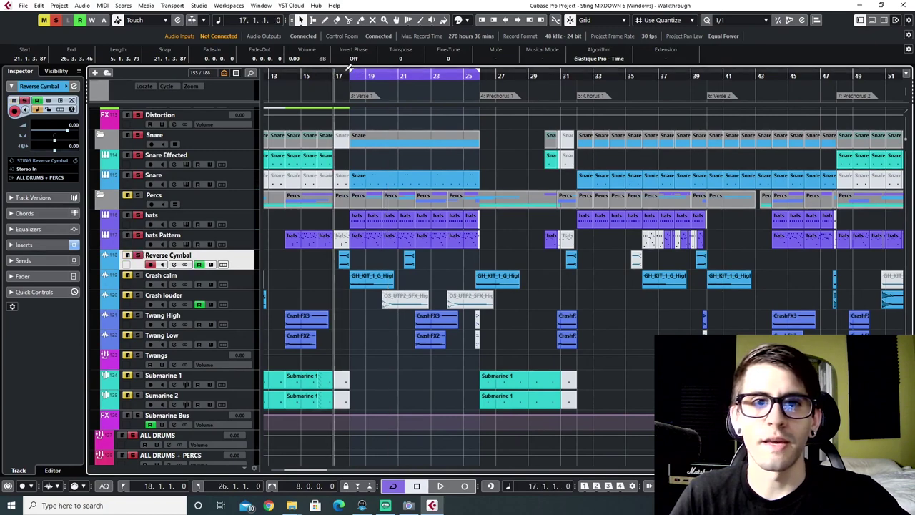
drag(351, 76, 326, 74)
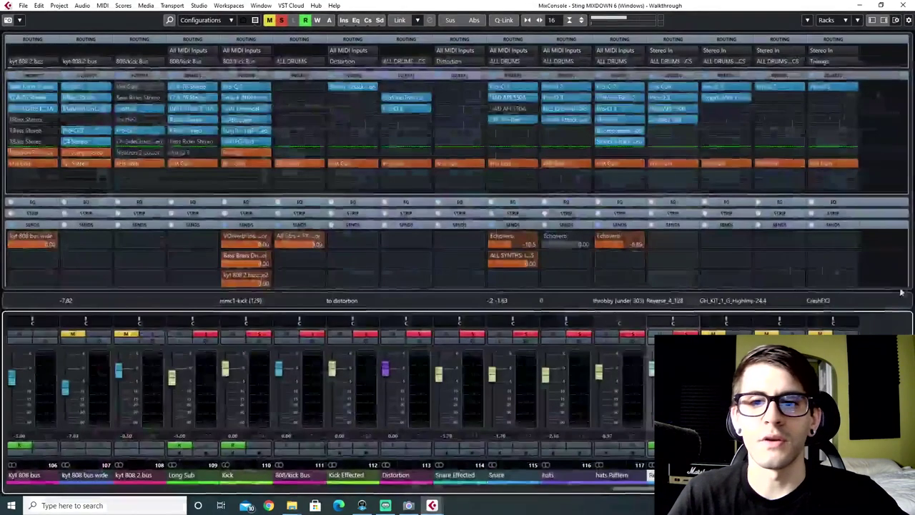
Inspect the low-cut band in the Reverse Cymbal's Pro-Q 3, and check its UAD API 2500 insert
click(661, 100)
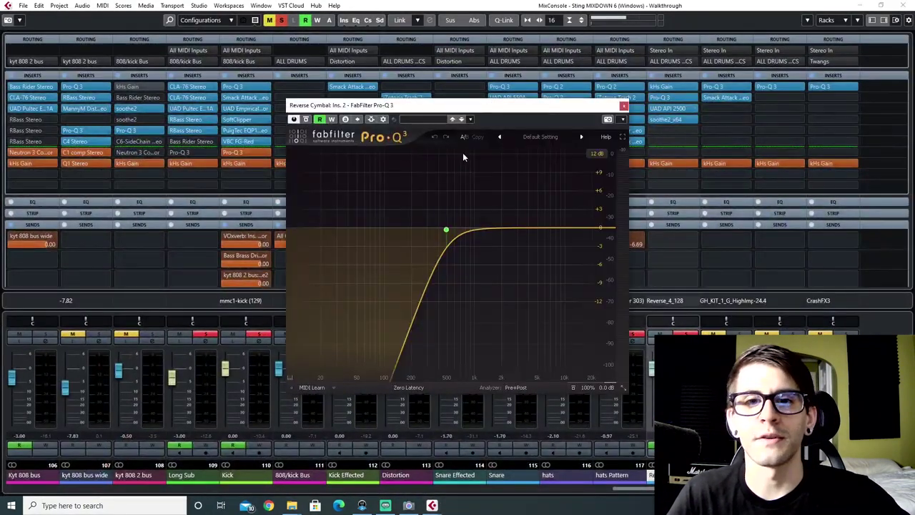
click(623, 102)
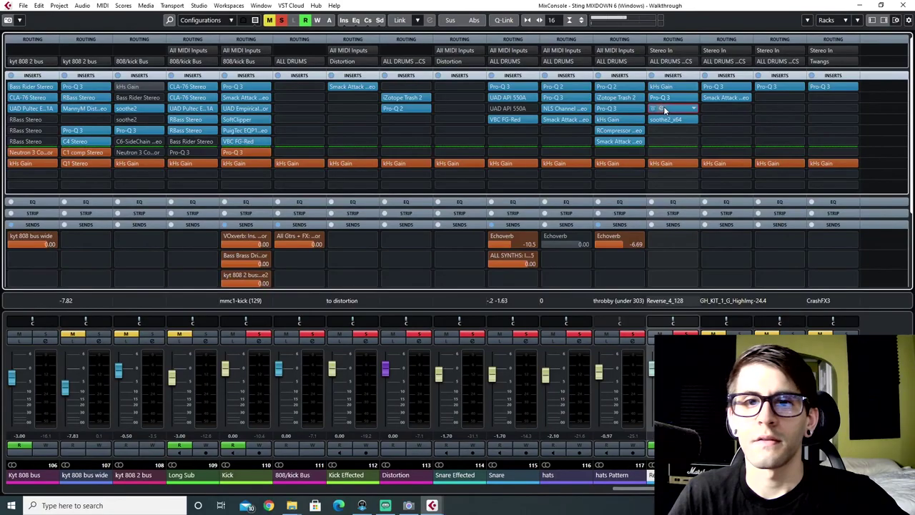
click(663, 106)
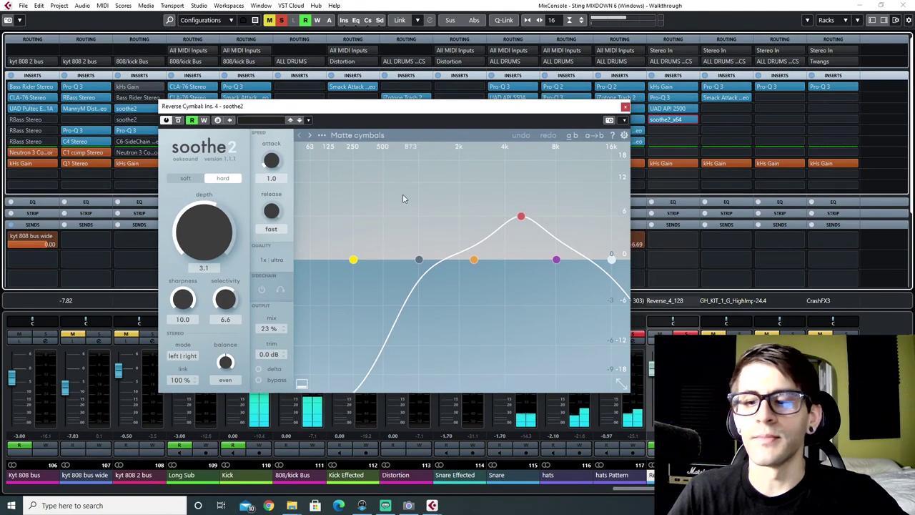
Try a depth of up to 14.7 in the Reverse Cymbal's soothe2, undo the changes and close the plugin
drag(202, 233, 195, 223)
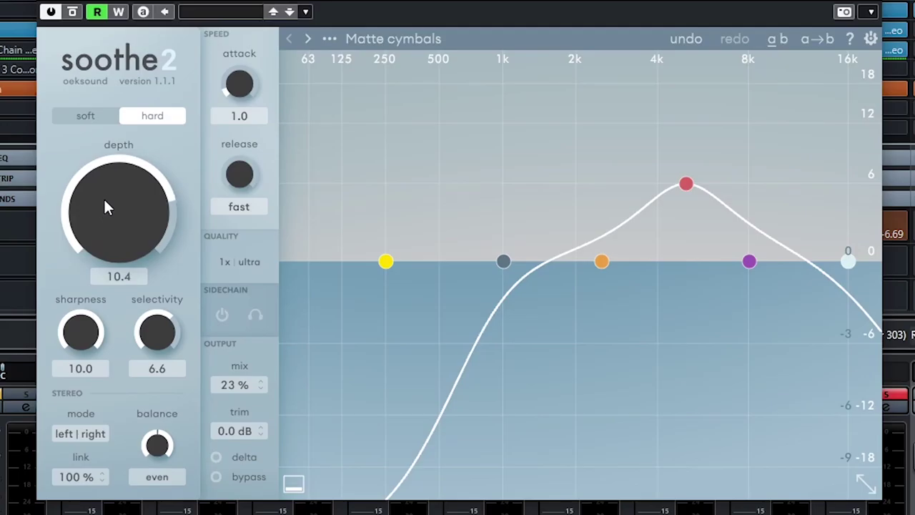
drag(110, 193, 112, 174)
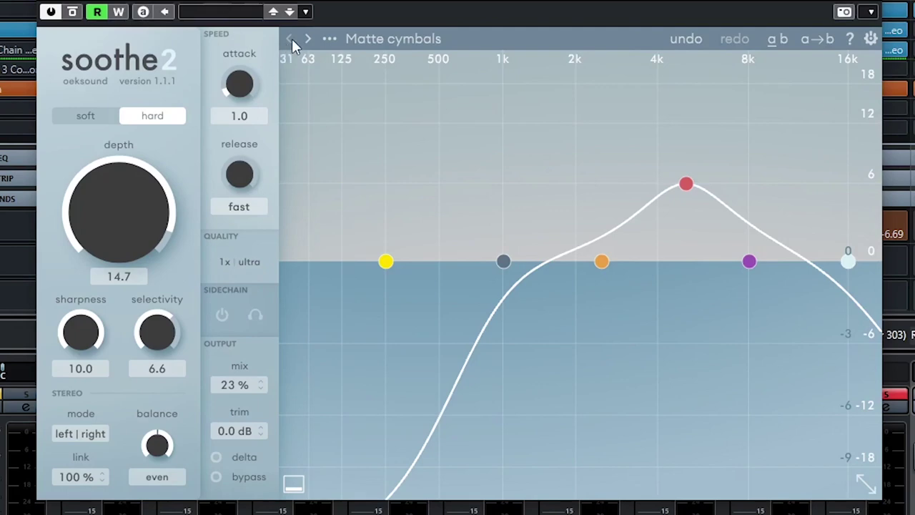
double_click(245, 391)
click(699, 39)
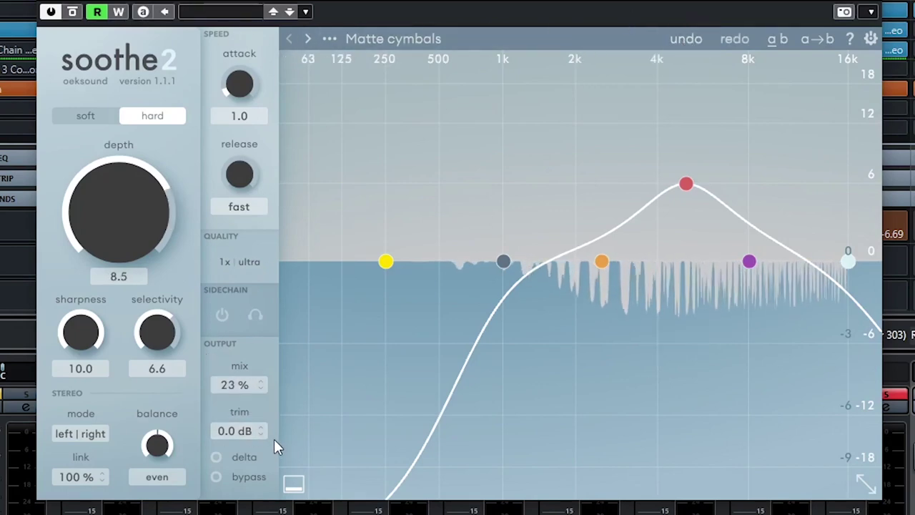
double_click(237, 385)
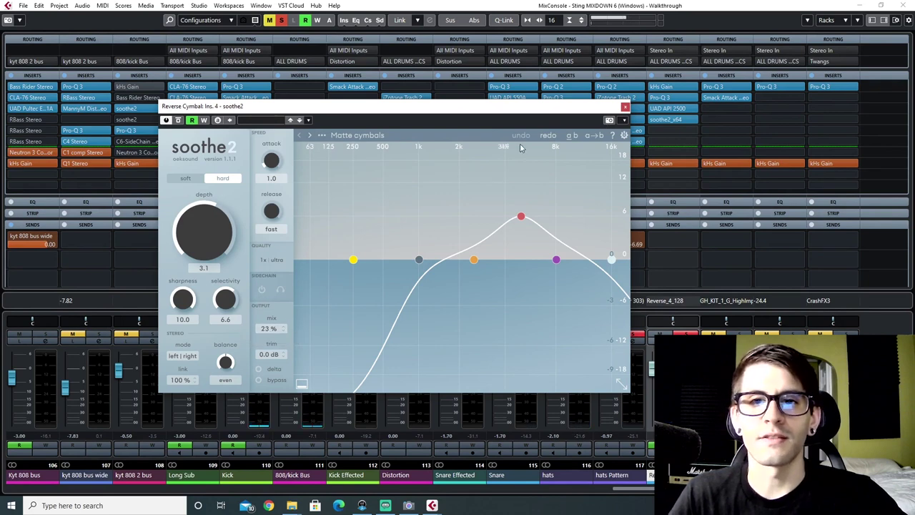
click(625, 107)
Go from Crash calm to the Twangs bus, and check its soothe2 and the Twang Low channel's Pro-Q 3
click(727, 474)
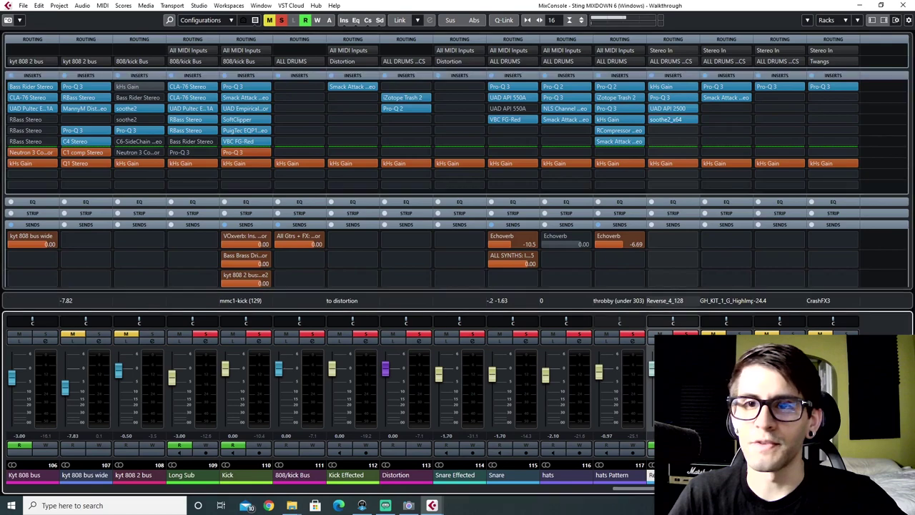
scroll(513, 481, right, 7)
scroll(458, 400, right, 6)
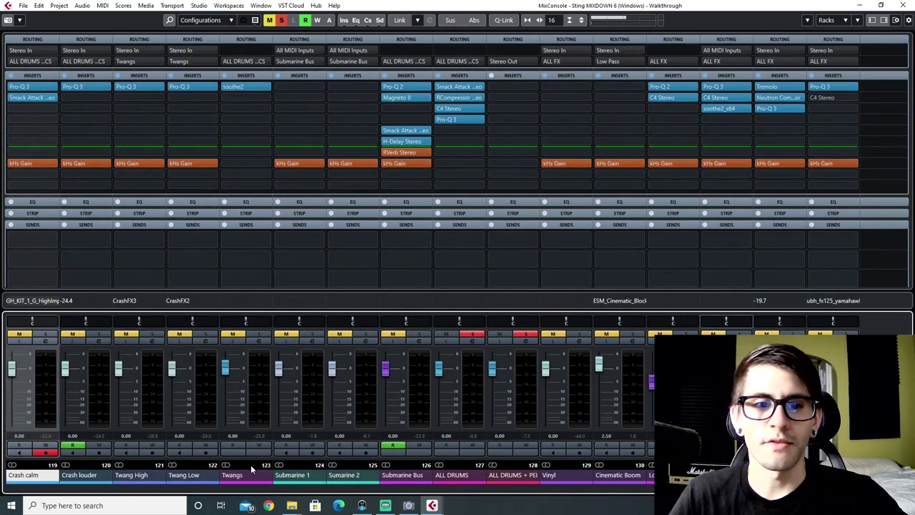
click(241, 475)
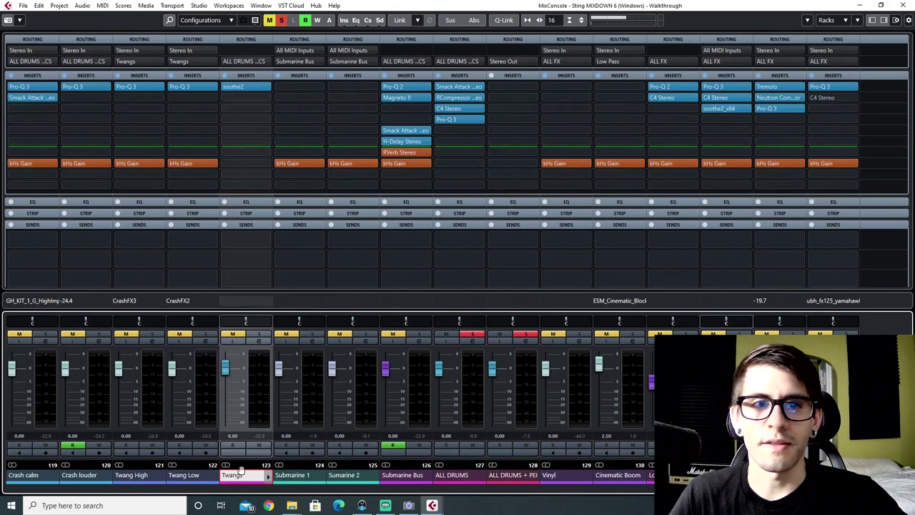
click(236, 86)
click(181, 86)
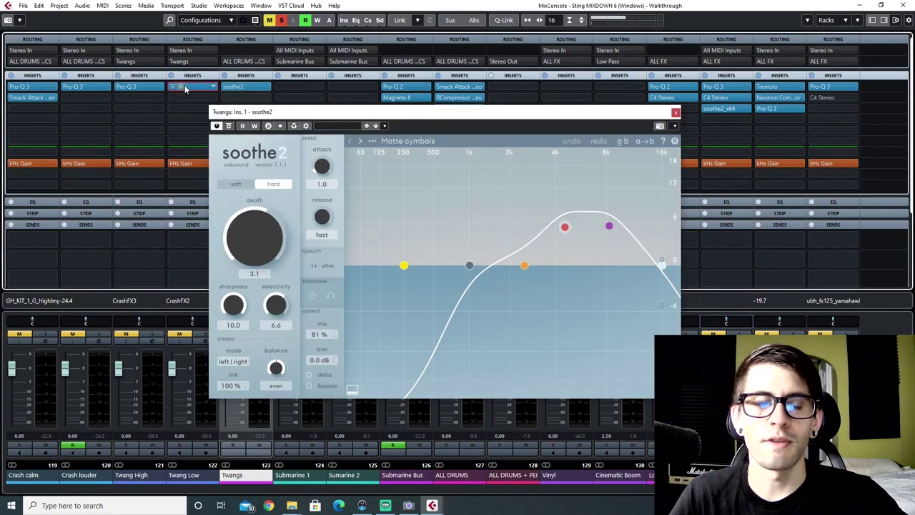
click(623, 106)
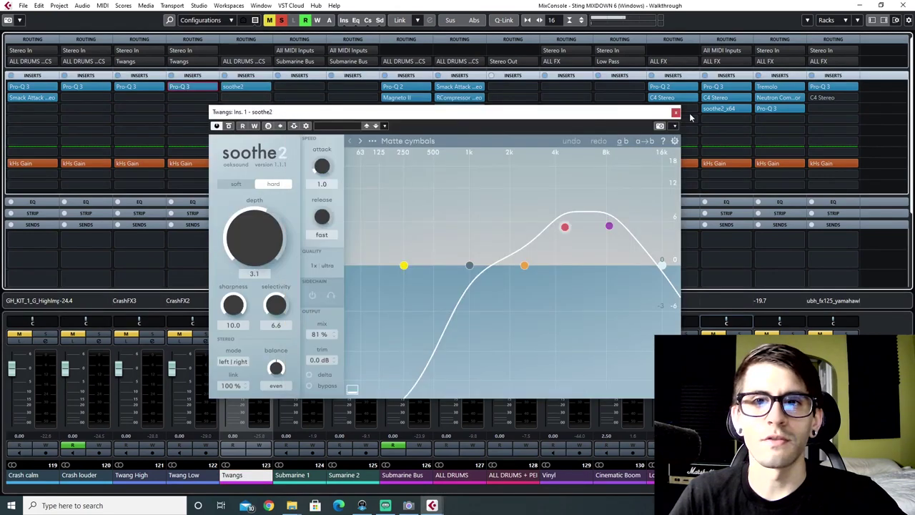
click(676, 113)
Select and solo the Submarine Bus, and set the loop over Prechorus 1 from bar 26 to bar 32
click(307, 476)
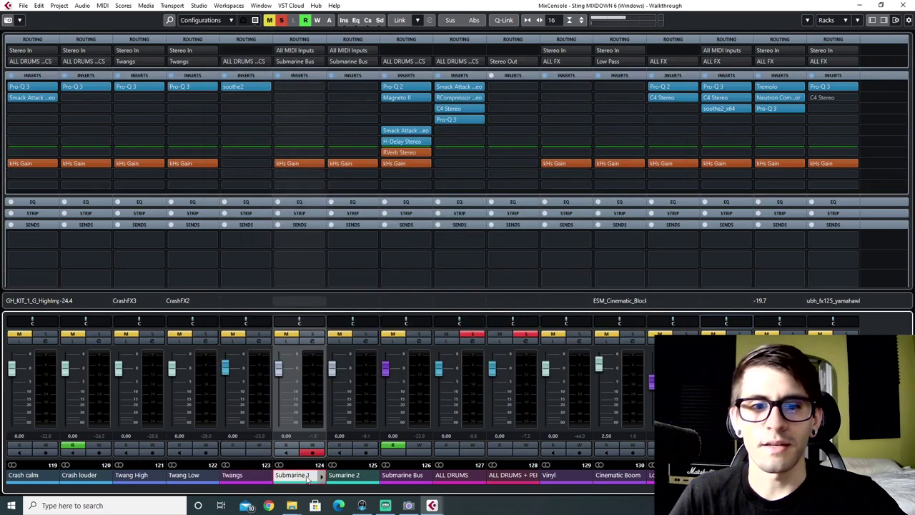
click(407, 476)
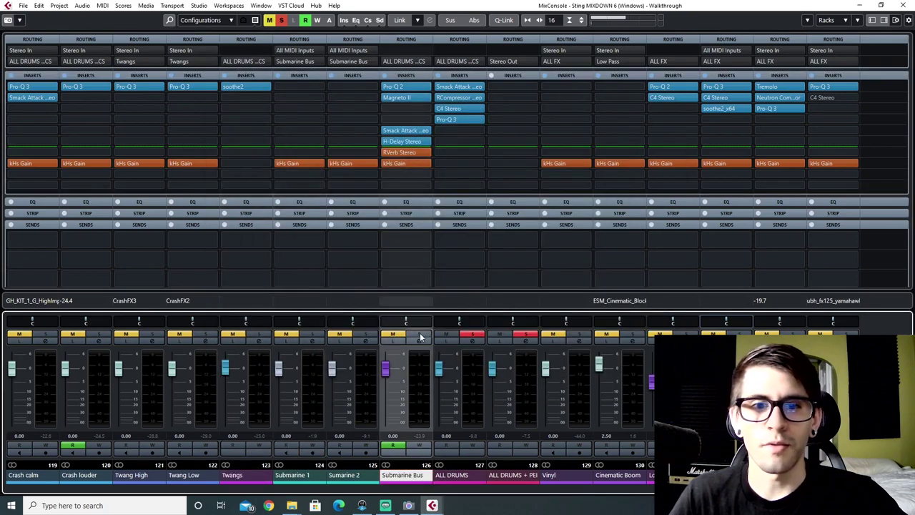
key(F3)
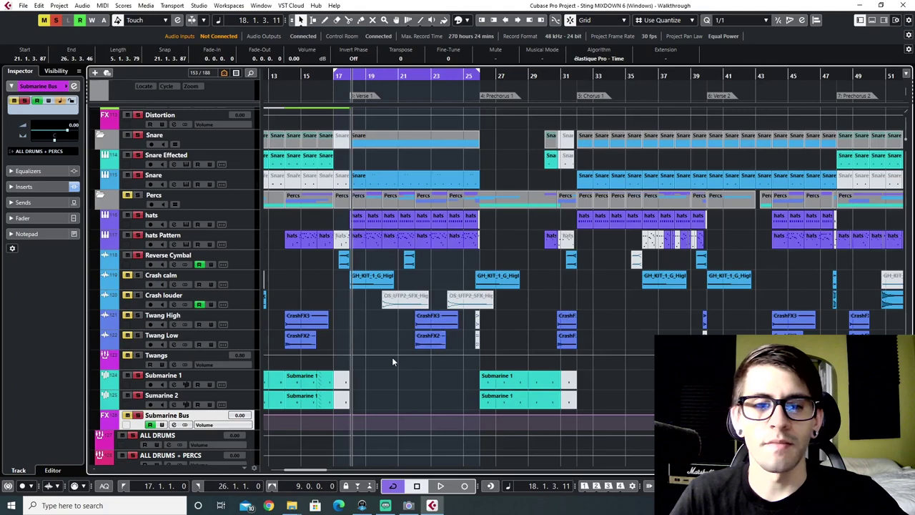
drag(458, 74, 563, 73)
key(F3)
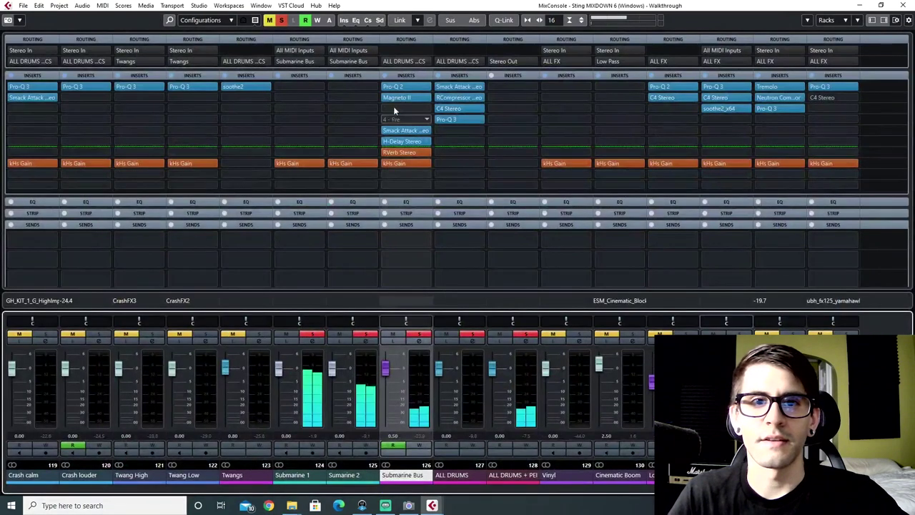
Compare the Submarine Bus sound with its Magneto II, Smack Attack and H-Delay inserts bypassed and active
click(398, 97)
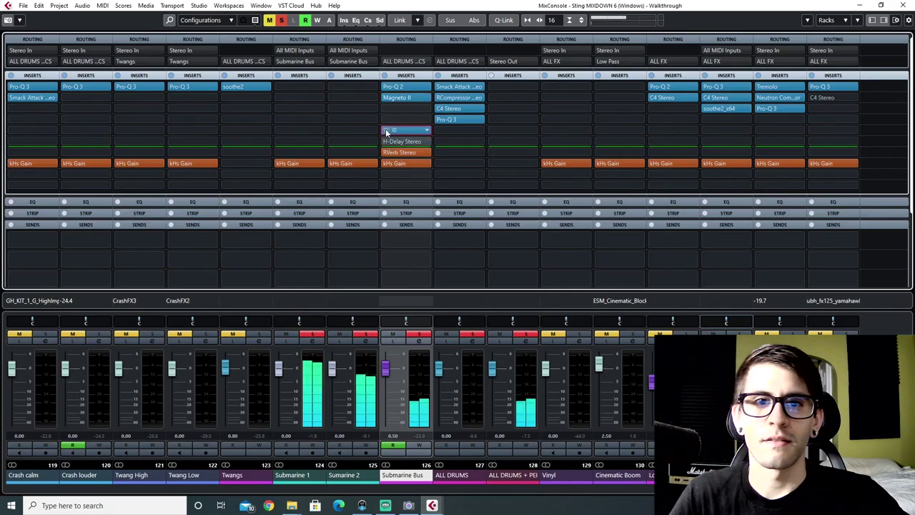
click(386, 131)
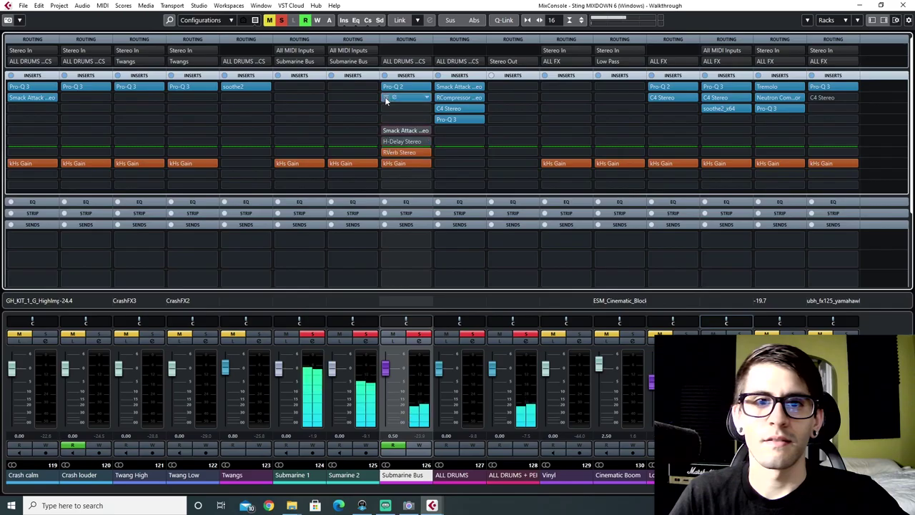
click(386, 97)
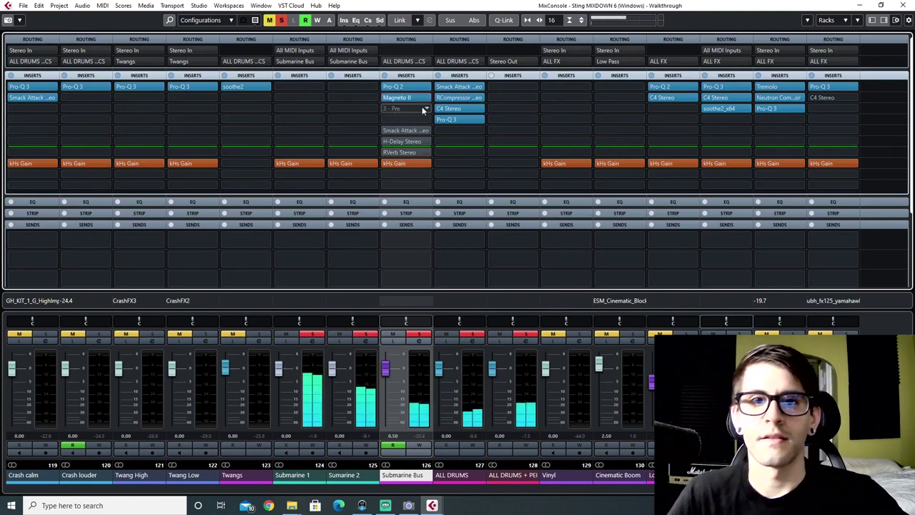
click(392, 97)
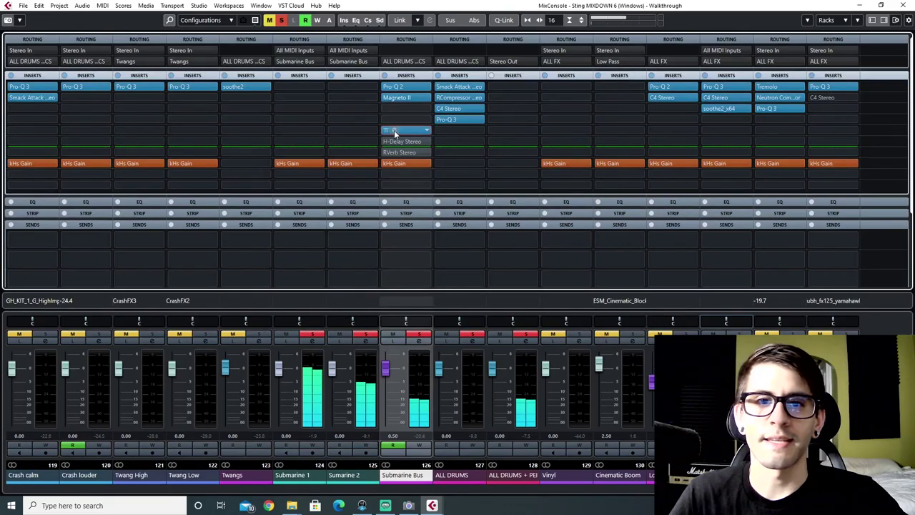
click(394, 130)
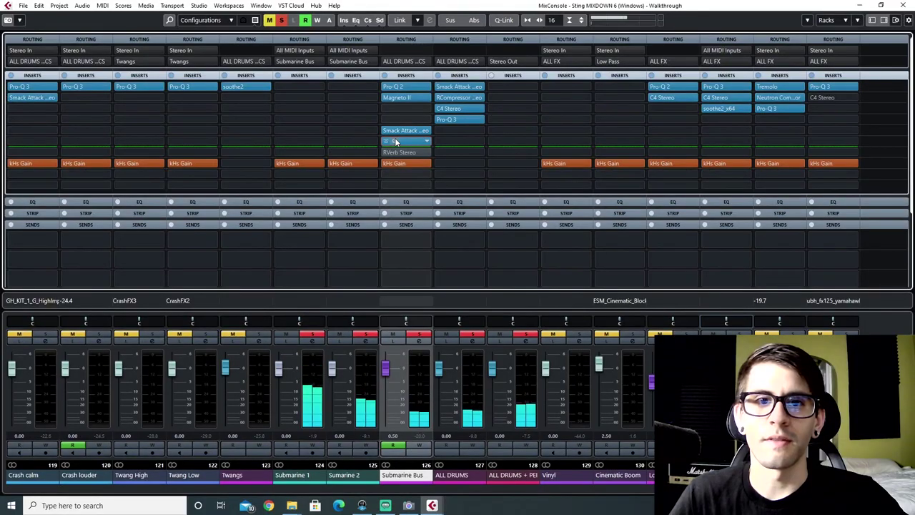
click(396, 142)
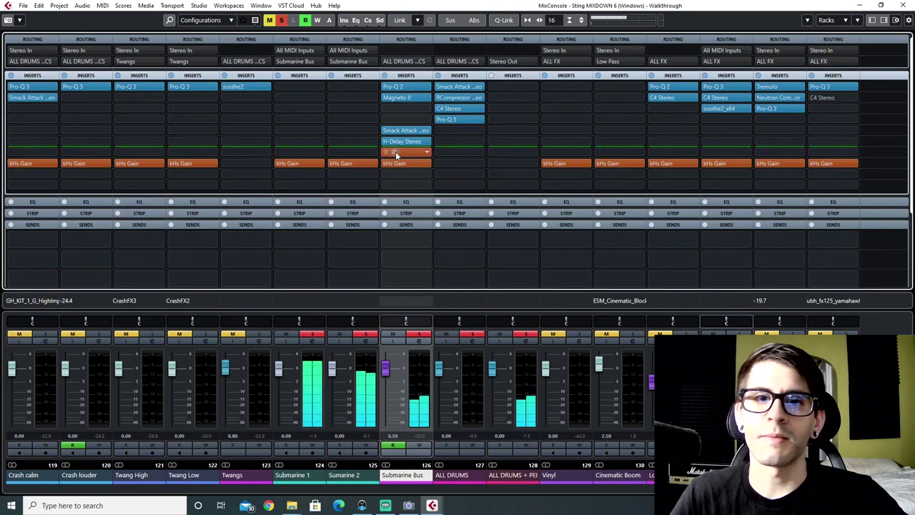
Open the Submarine Bus's RVerb to review its Hall 1 settings, and place the project playhead at bar 26
click(395, 151)
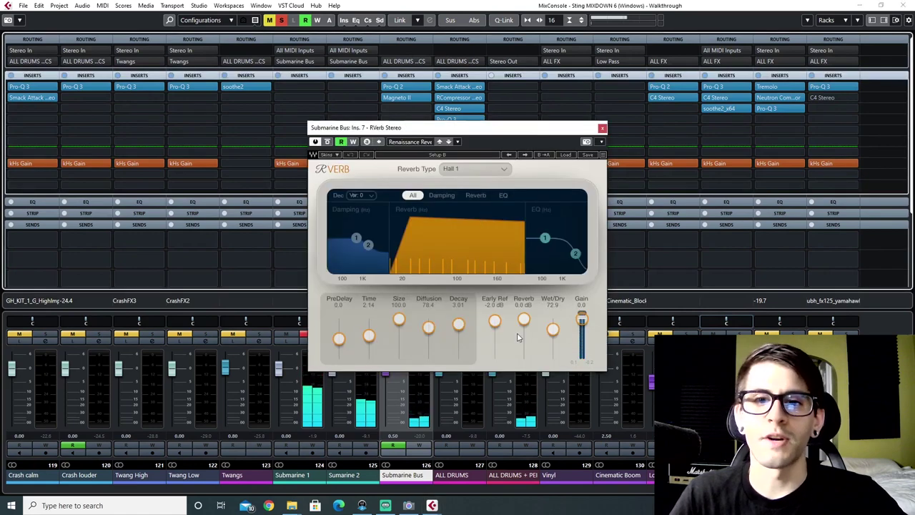
drag(554, 131, 484, 182)
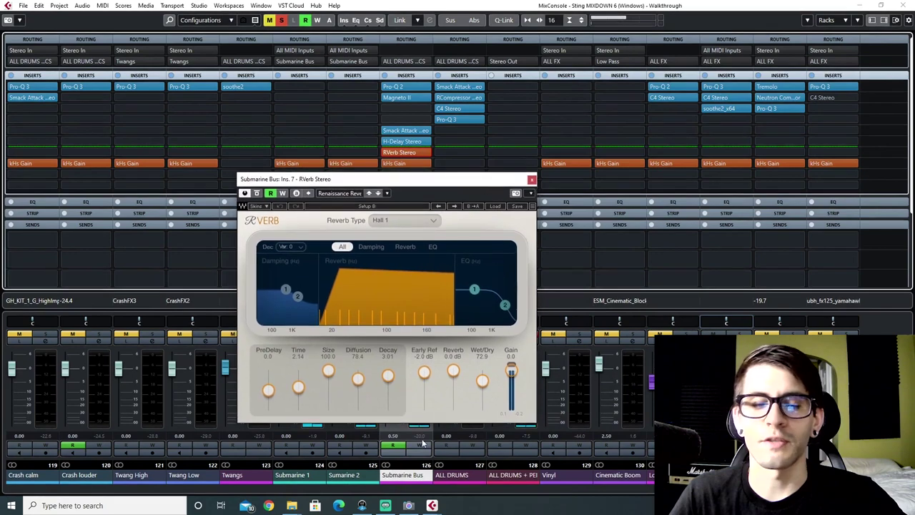
key(F3)
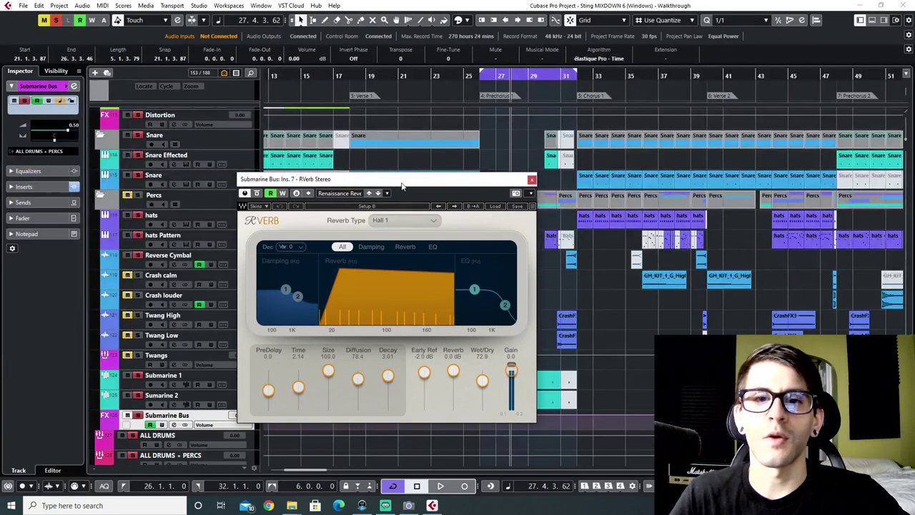
drag(401, 186, 342, 147)
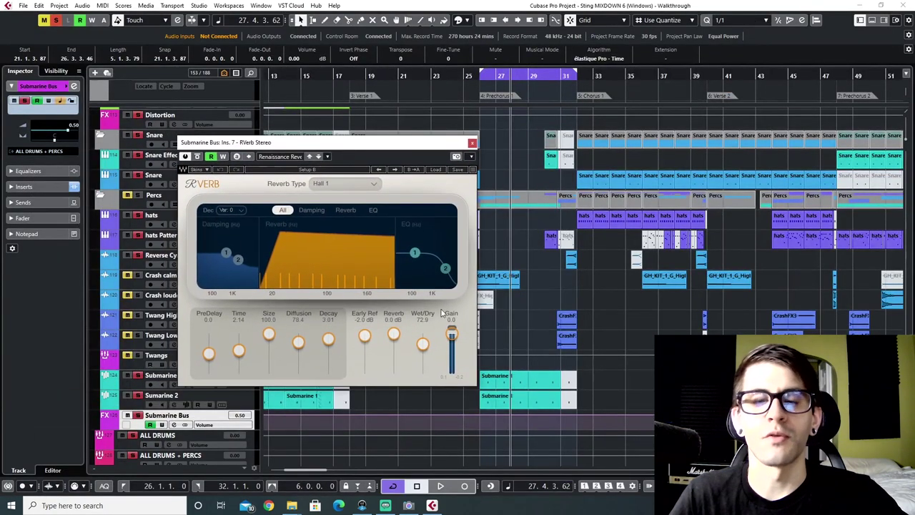
click(480, 76)
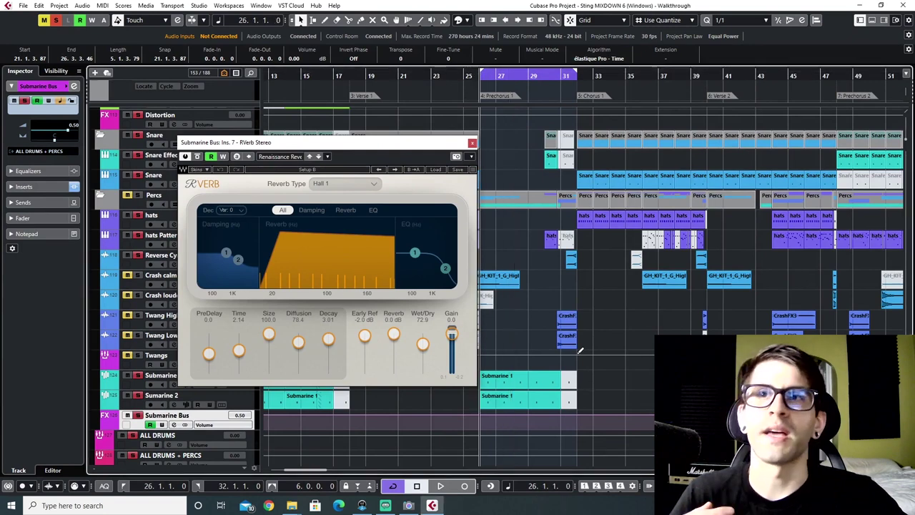
Close the Submarine Bus's RVerb and go to the ALL DRUMS group channel
click(472, 143)
scroll(231, 226, down, 5)
key(F3)
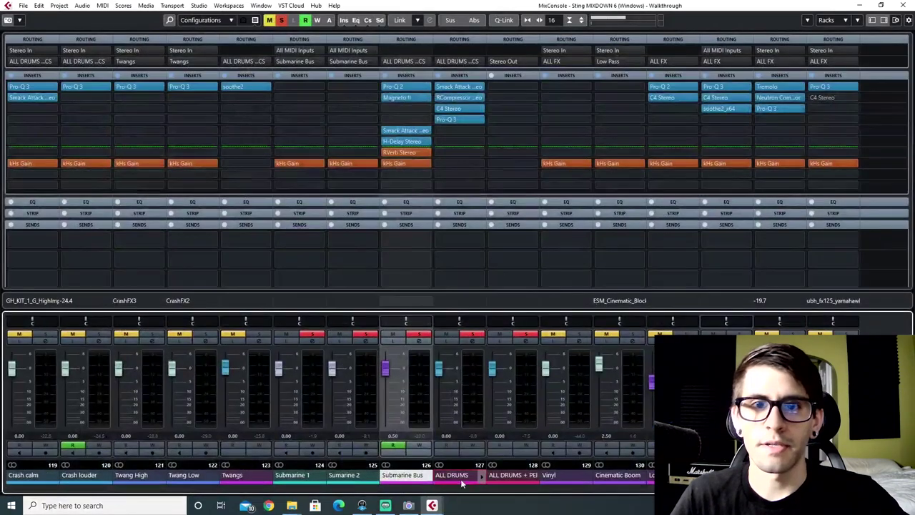
click(461, 482)
key(F3)
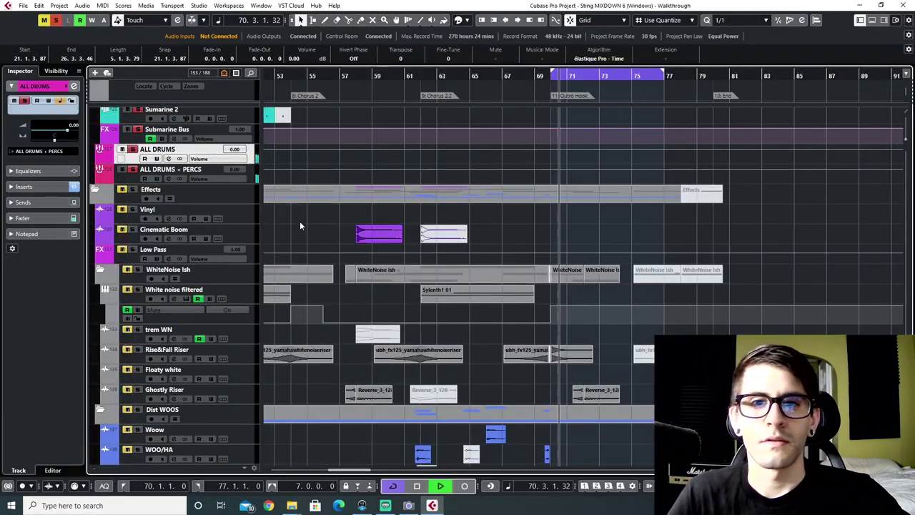
Look over the kick, 808, snare and percussion tracks in the project while the Outro Hook plays
scroll(301, 226, up, 15)
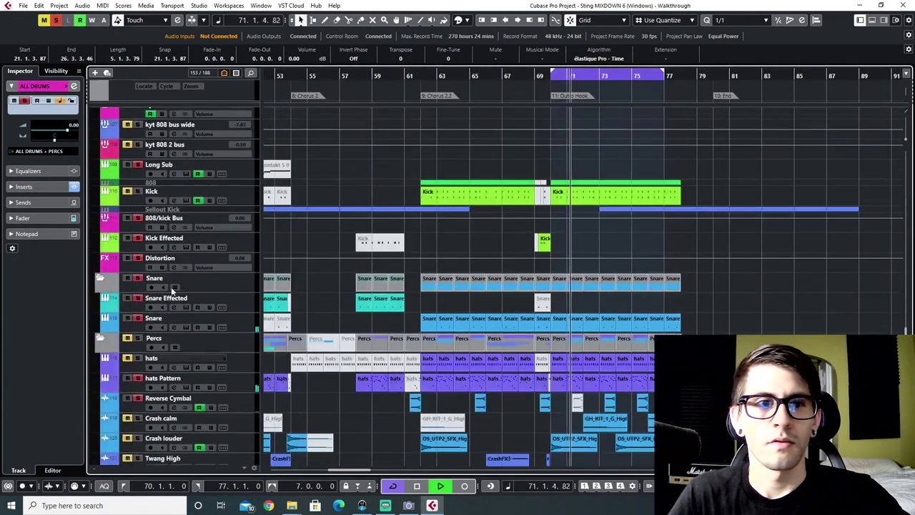
scroll(143, 271, up, 3)
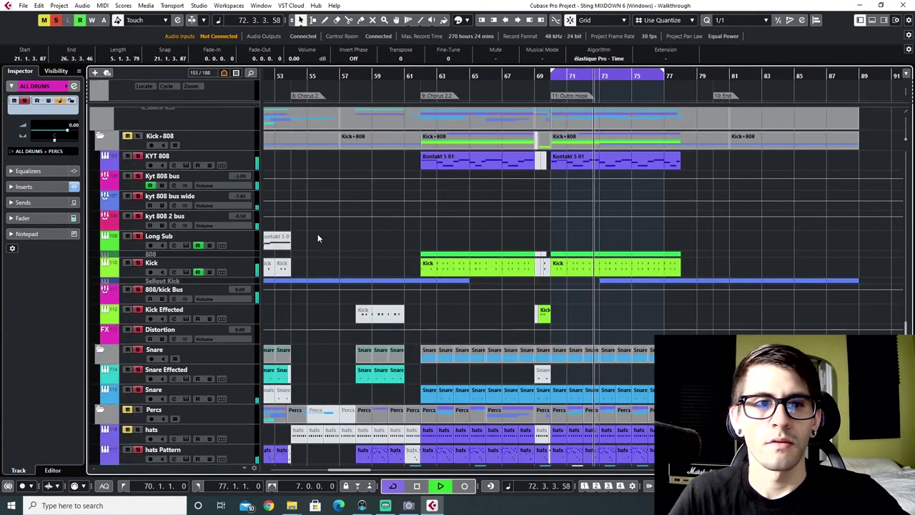
scroll(446, 306, up, 3)
scroll(446, 306, down, 12)
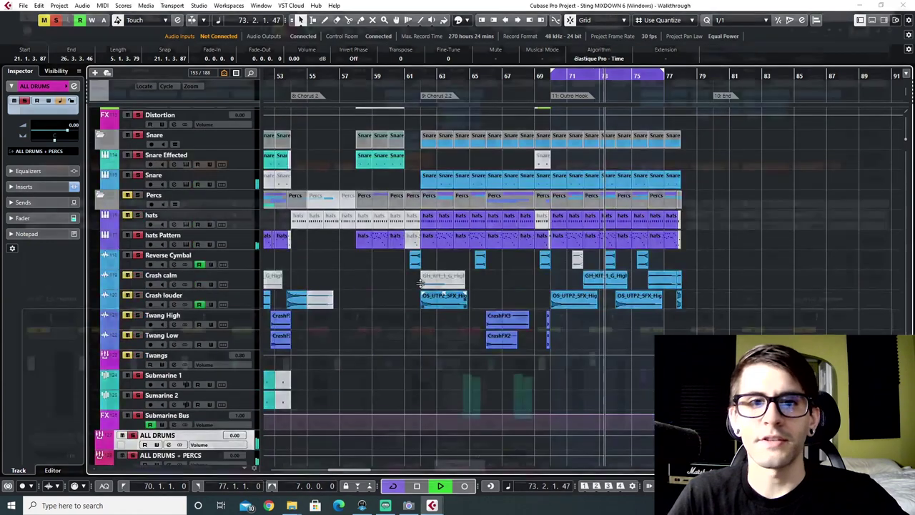
key(F3)
With the ALL DRUMS Pro-Q 3 bypassed, try Smack Attack's Attack at 54 and undo the change
click(438, 119)
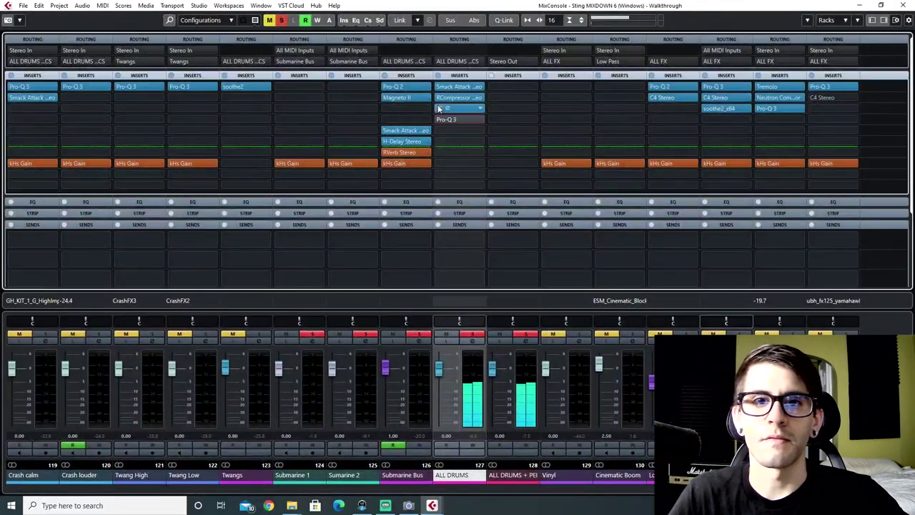
click(449, 87)
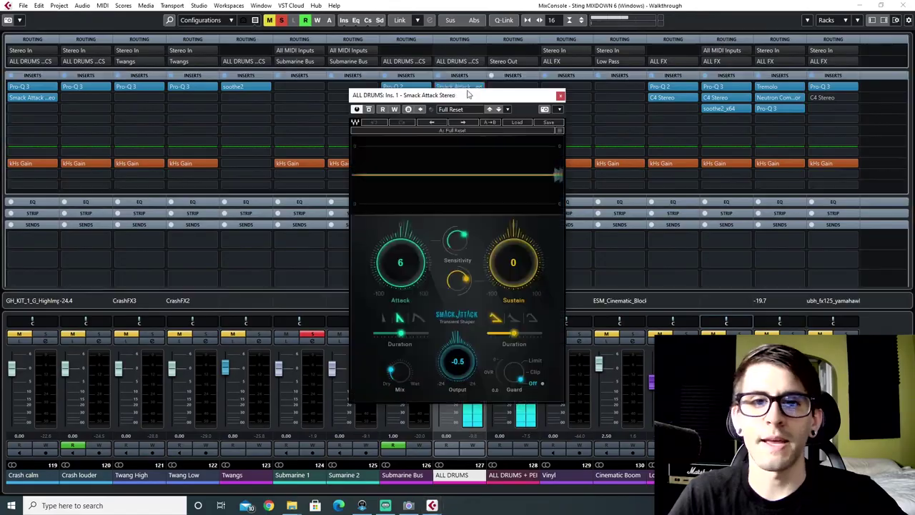
drag(467, 90, 304, 89)
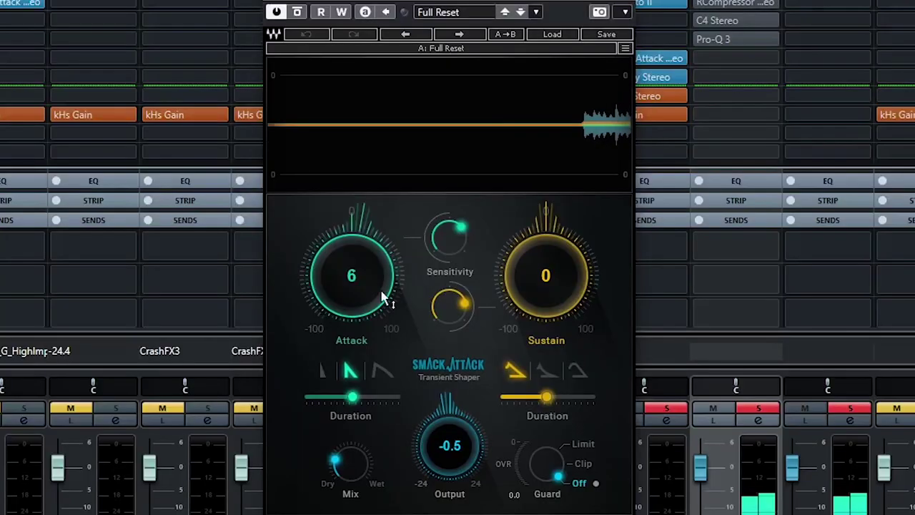
drag(384, 298, 384, 265)
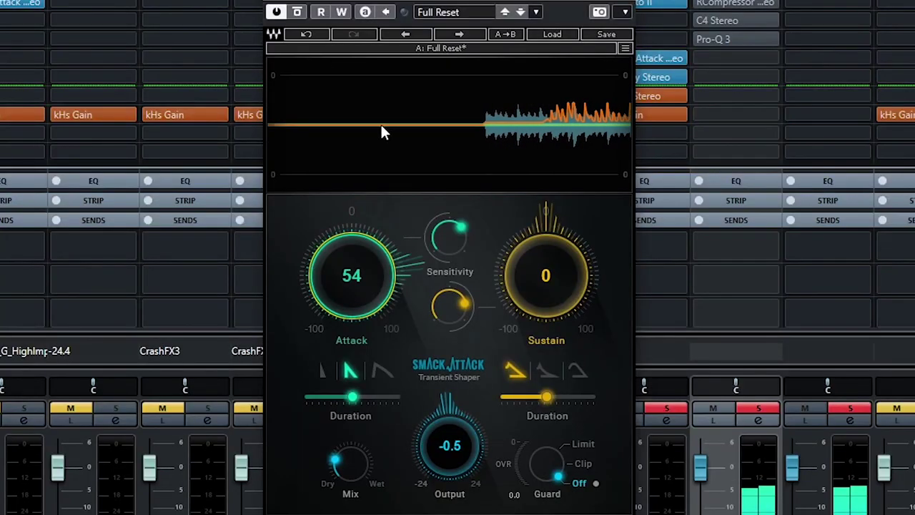
click(309, 33)
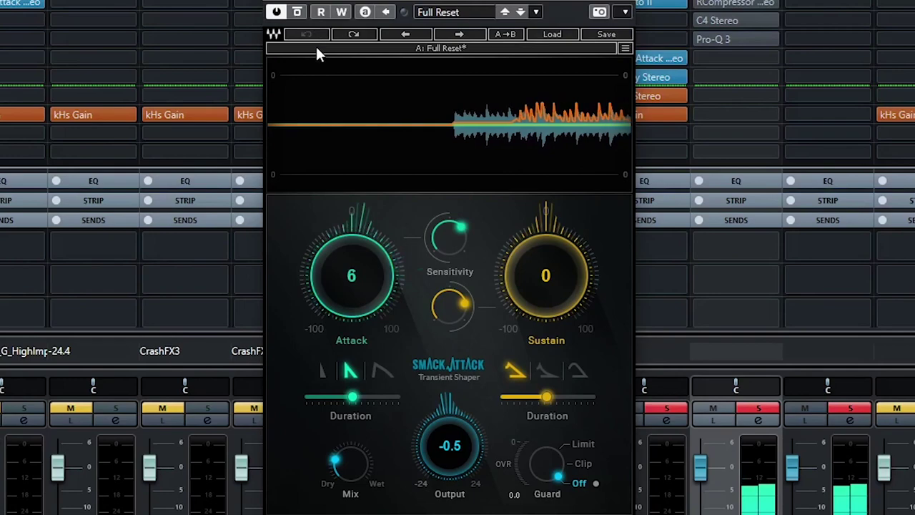
Review the ALL DRUMS RCompressor and C4 settings, briefly soloing the C4's highest band above 9243 Hz
click(717, 4)
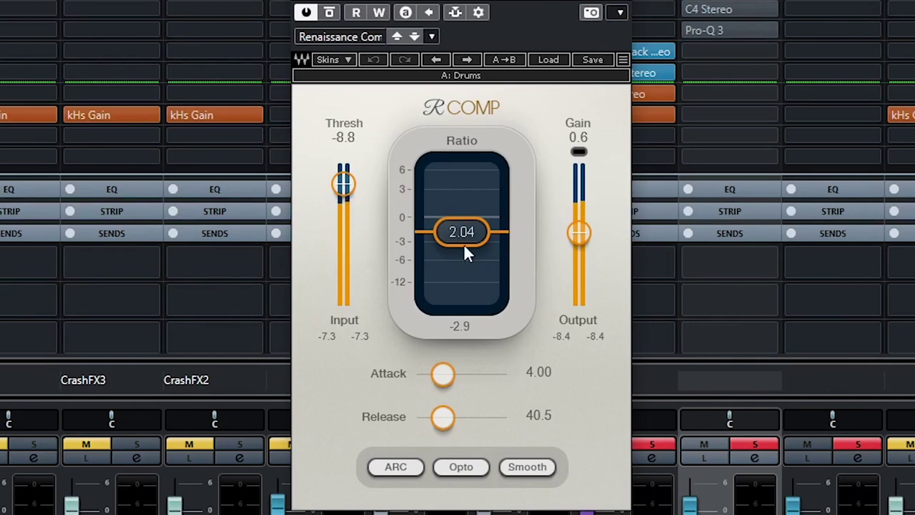
click(701, 9)
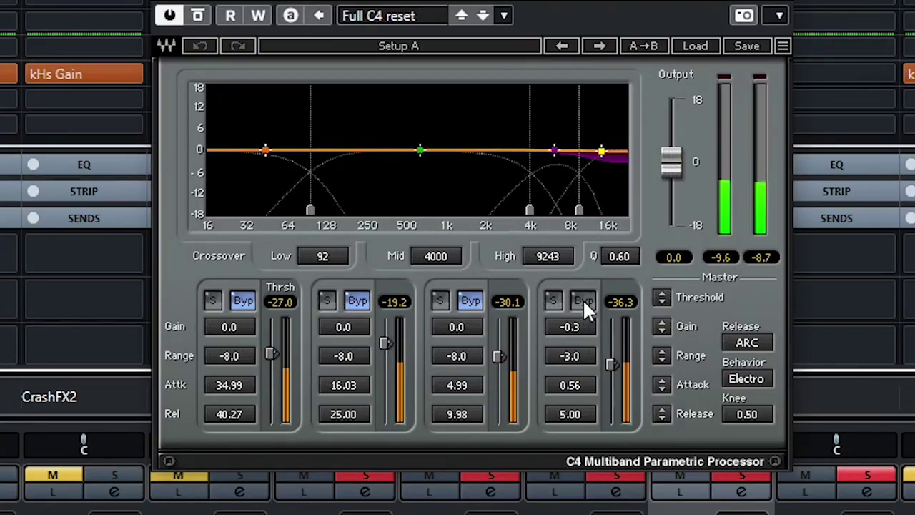
click(553, 301)
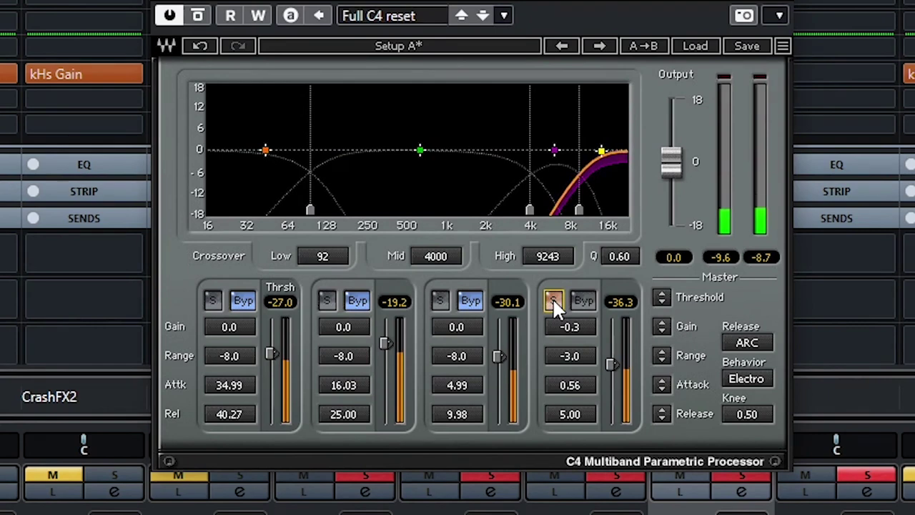
click(553, 301)
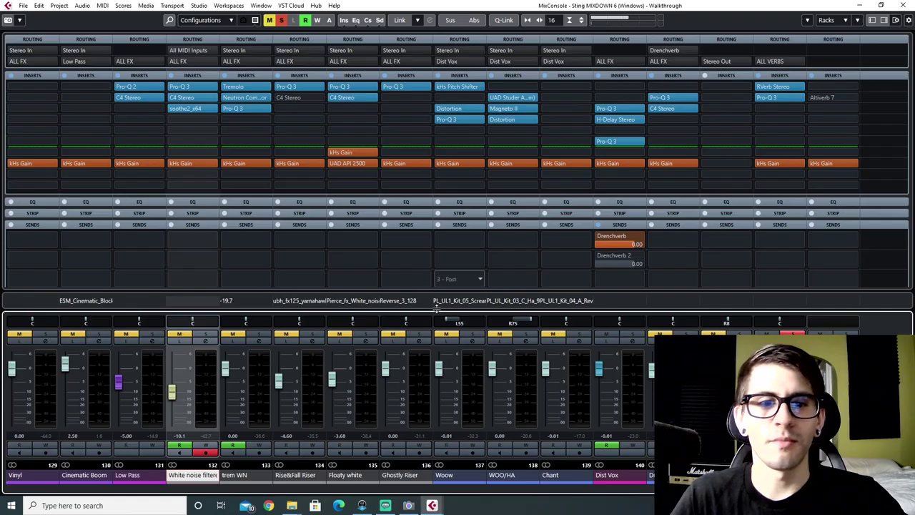
Open the Floaty white channel's C4 and audition the soloed track from the project timeline
click(351, 476)
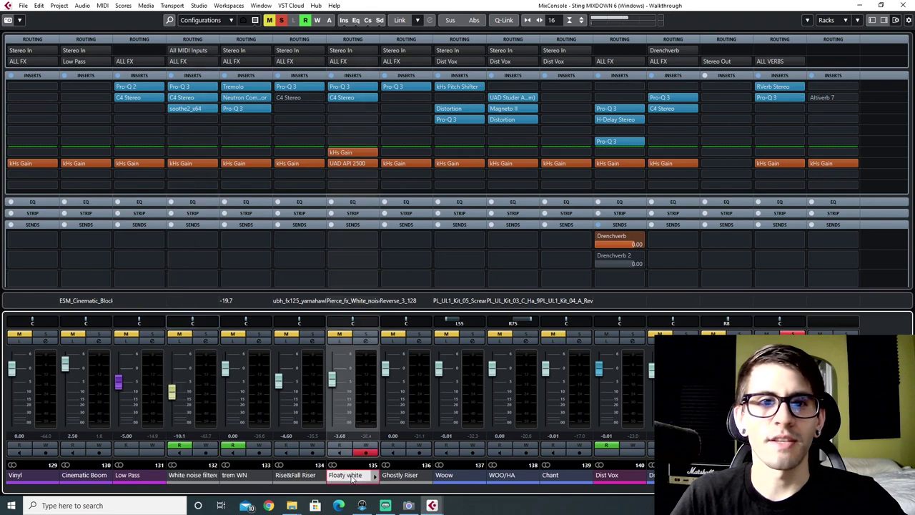
click(342, 99)
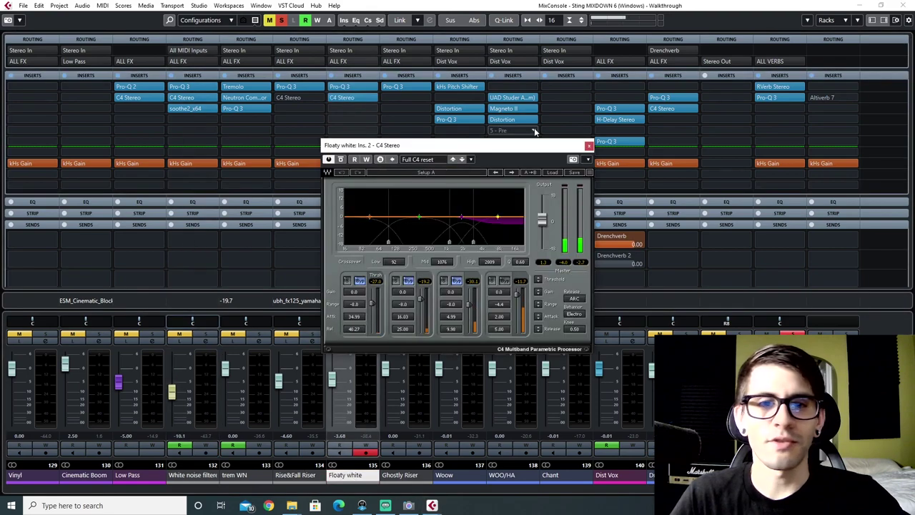
key(F3)
drag(491, 150, 405, 114)
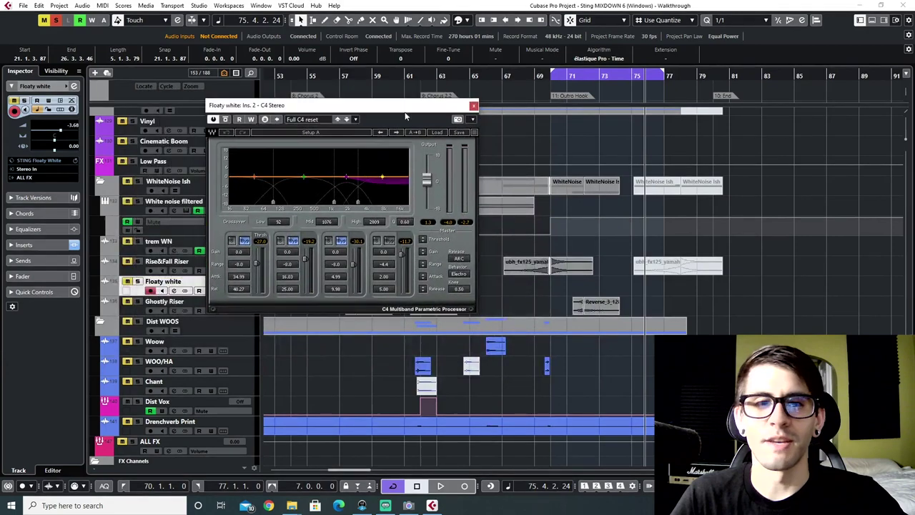
scroll(525, 288, down, 10)
scroll(536, 333, up, 8)
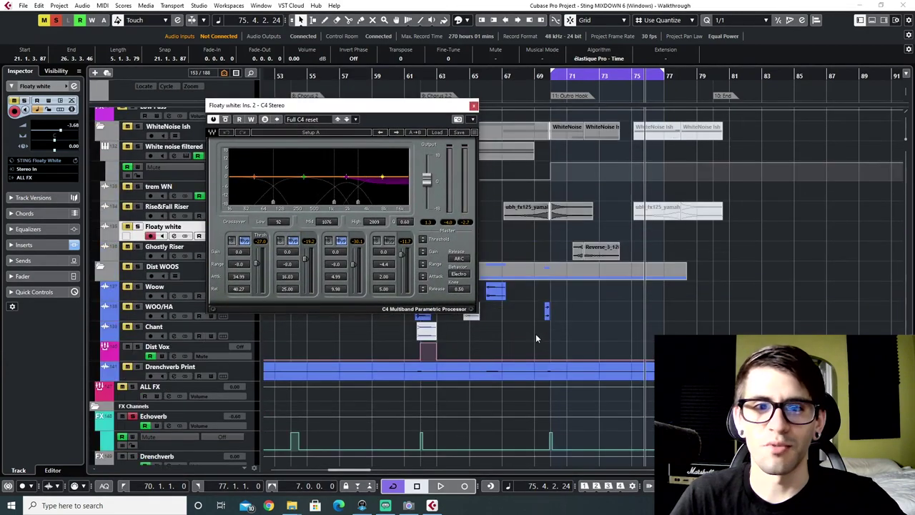
click(552, 79)
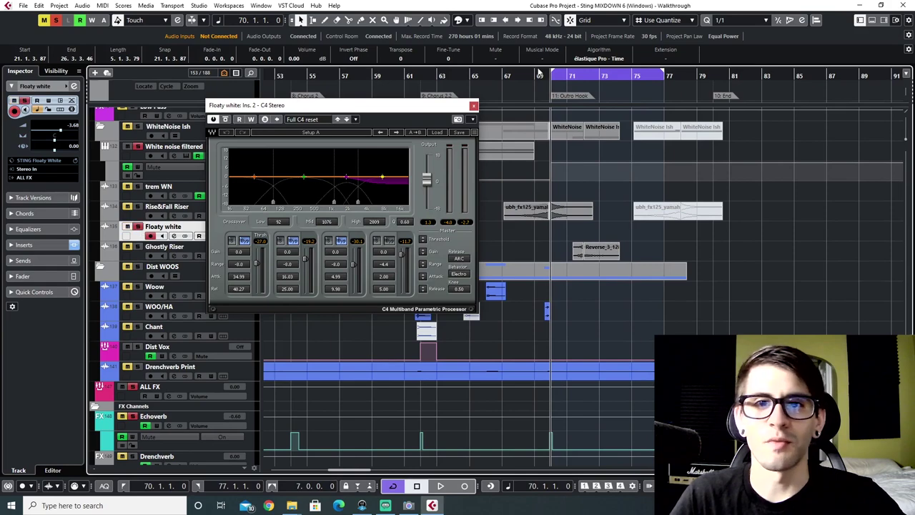
click(535, 77)
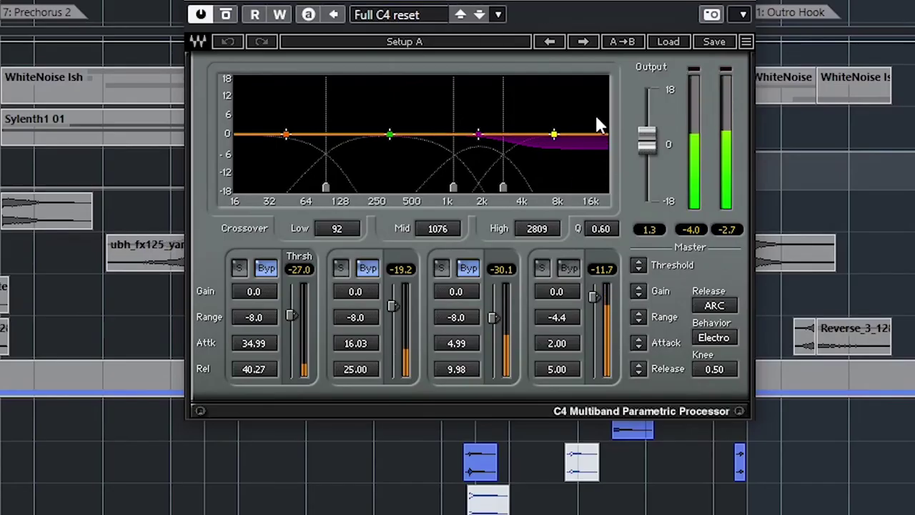
Go from Floaty white to the Woow channel and set the playback position for auditioning it in the project
key(F3)
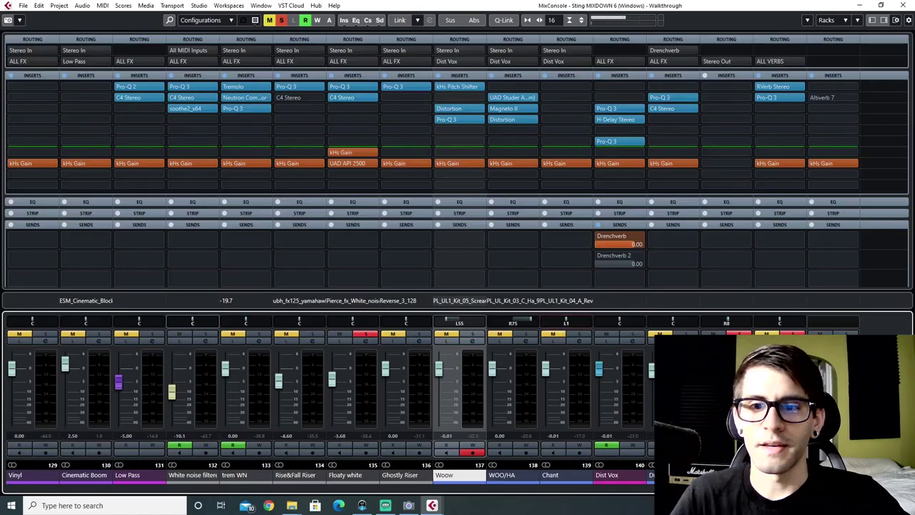
scroll(457, 265, right, 4)
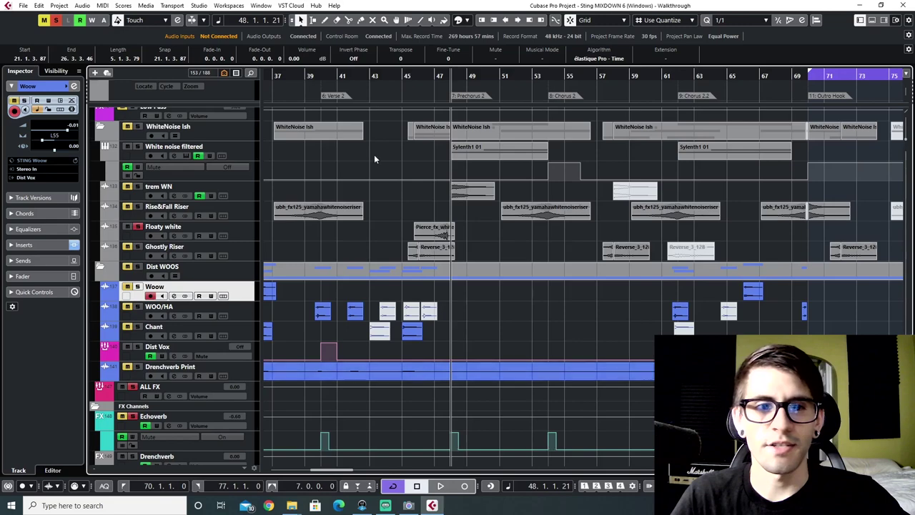
drag(408, 74, 402, 75)
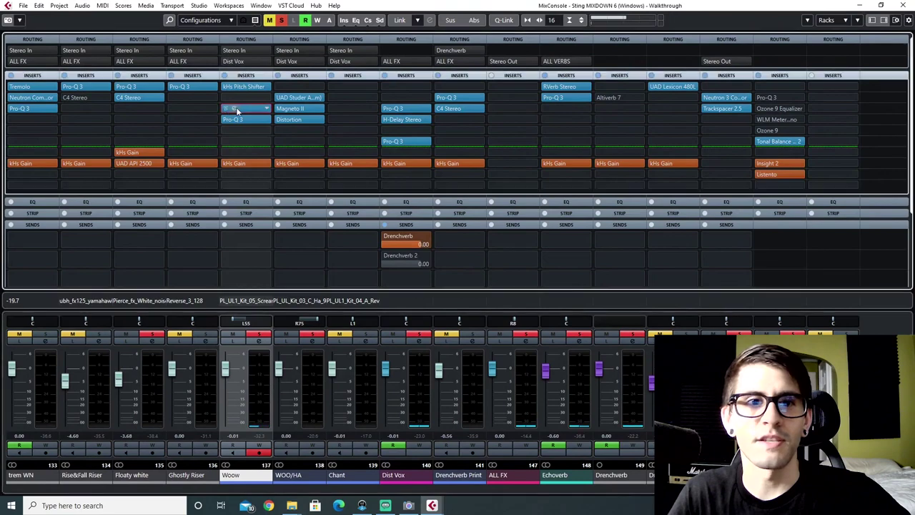
Compare the Woow channel's sound with its Distortion insert bypassed and active
click(236, 107)
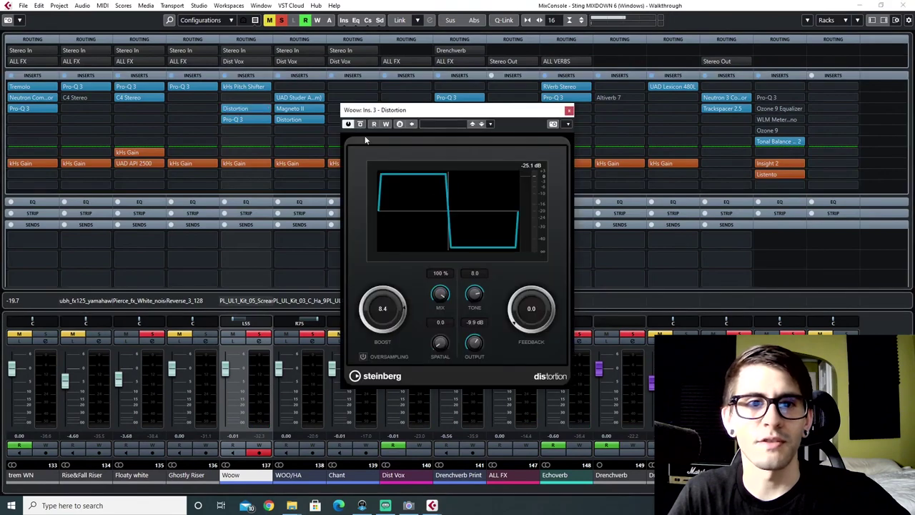
click(227, 108)
key(F3)
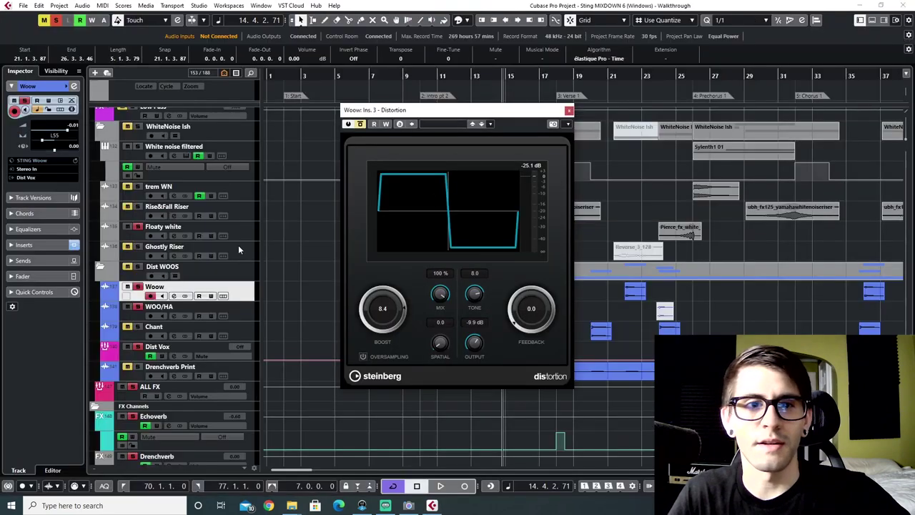
drag(432, 113, 261, 108)
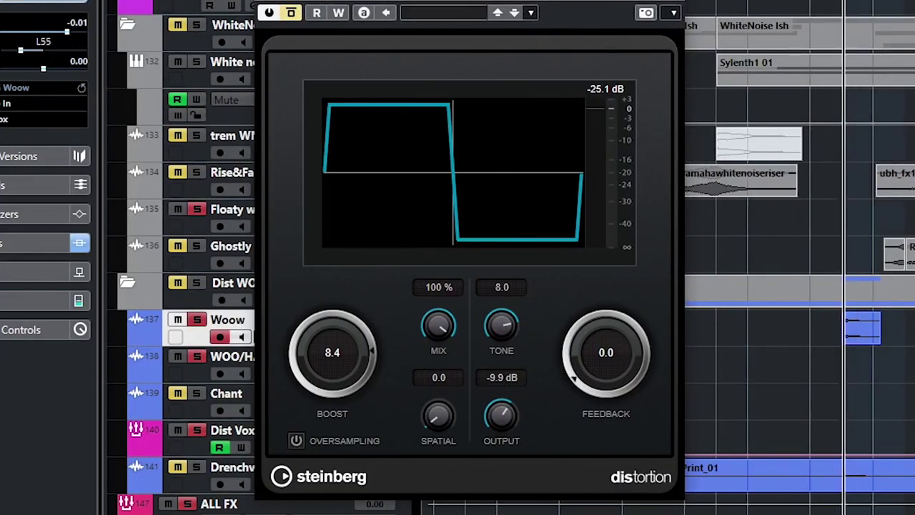
key(F3)
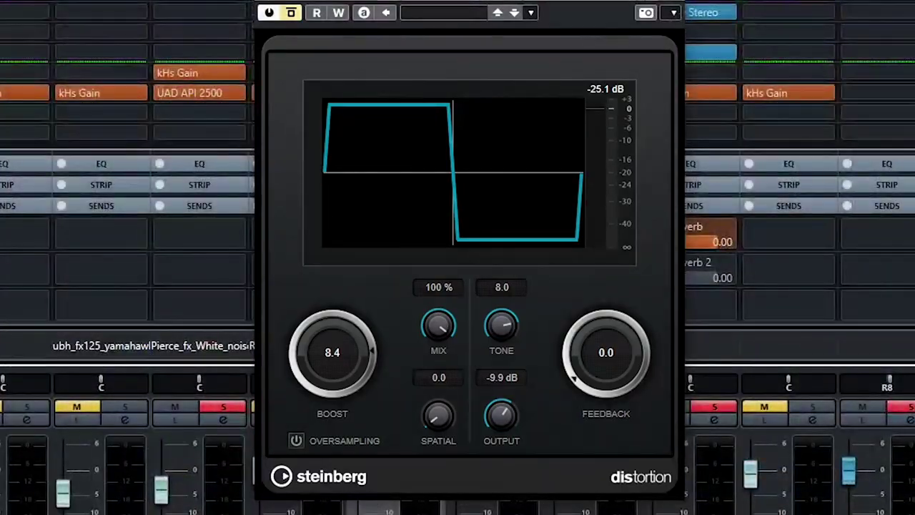
click(670, 2)
drag(272, 123, 284, 123)
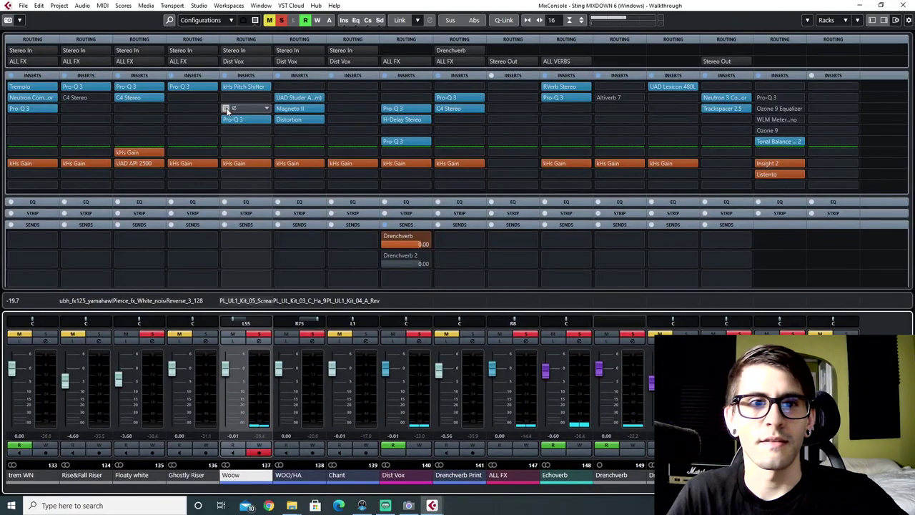
drag(227, 111, 227, 111)
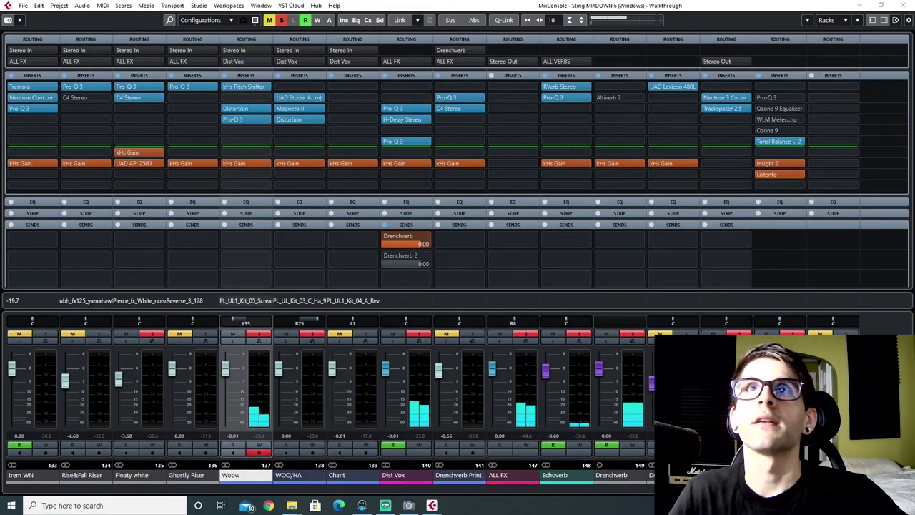
Open the Woow channel's Pro-Q 3 and listen in isolation to the band cut at 894.78 Hz
double_click(243, 119)
drag(328, 236, 523, 88)
mouse_move(523, 231)
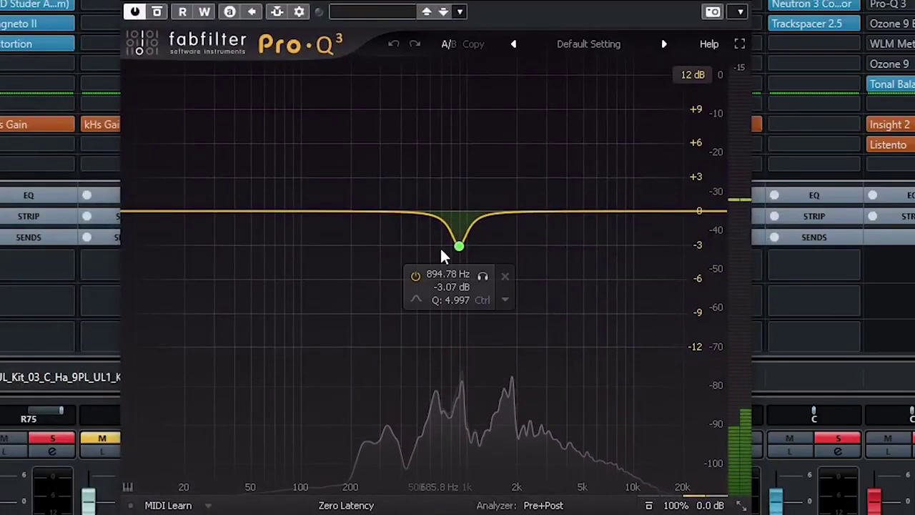
click(459, 246)
click(482, 278)
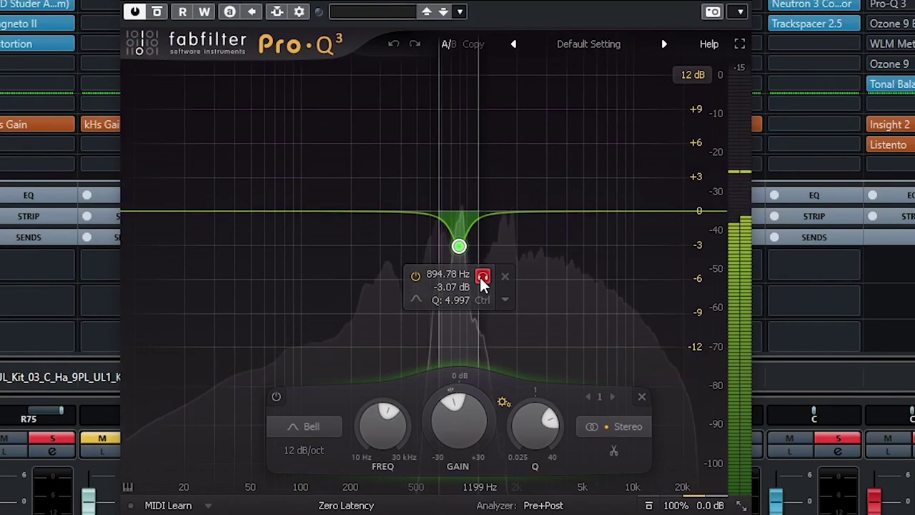
click(482, 278)
click(685, 88)
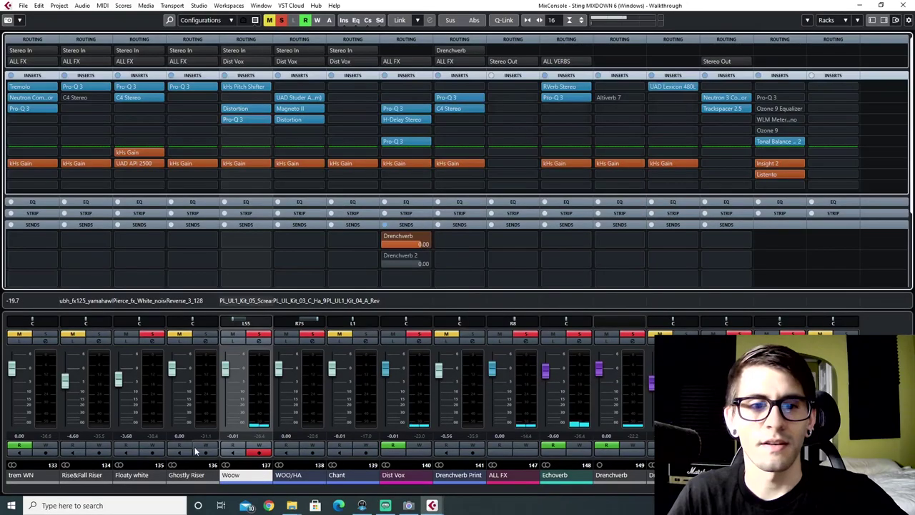
Go past the WOO/HA channel to the Dist Vox bus and open its H-Delay to review the settings
click(302, 476)
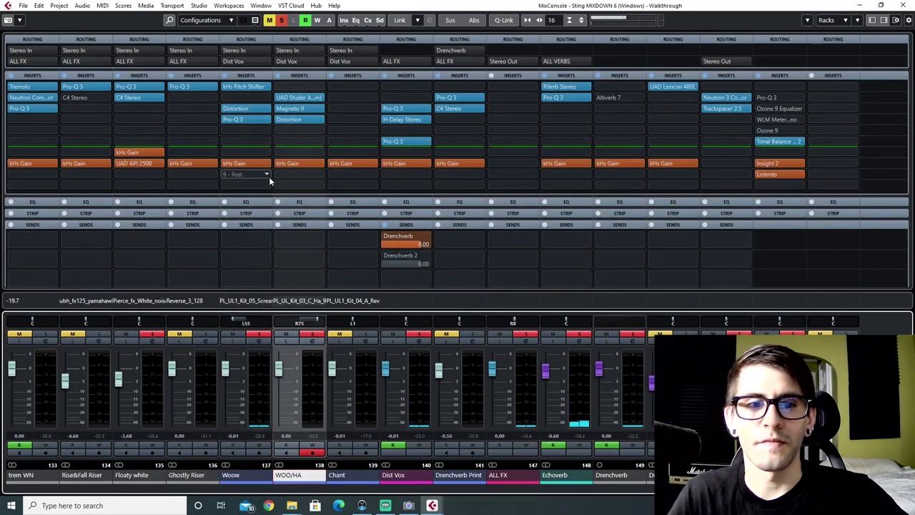
click(394, 475)
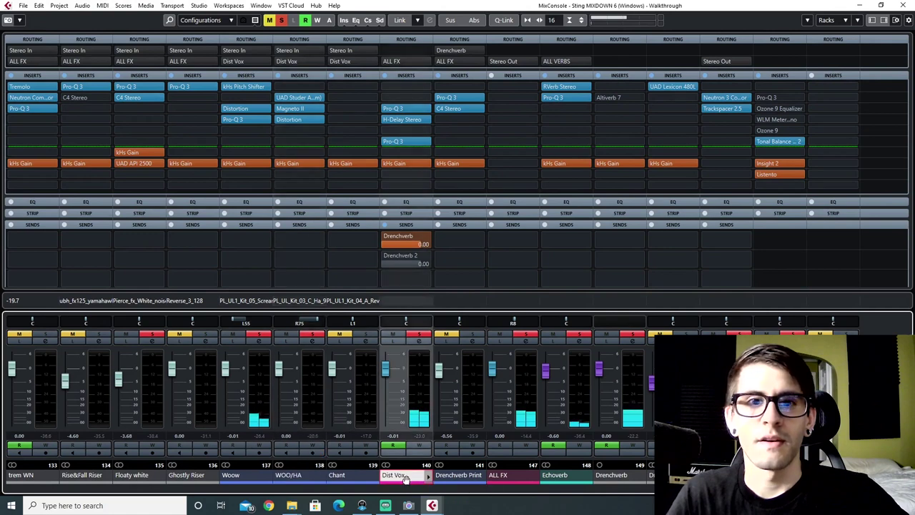
click(396, 121)
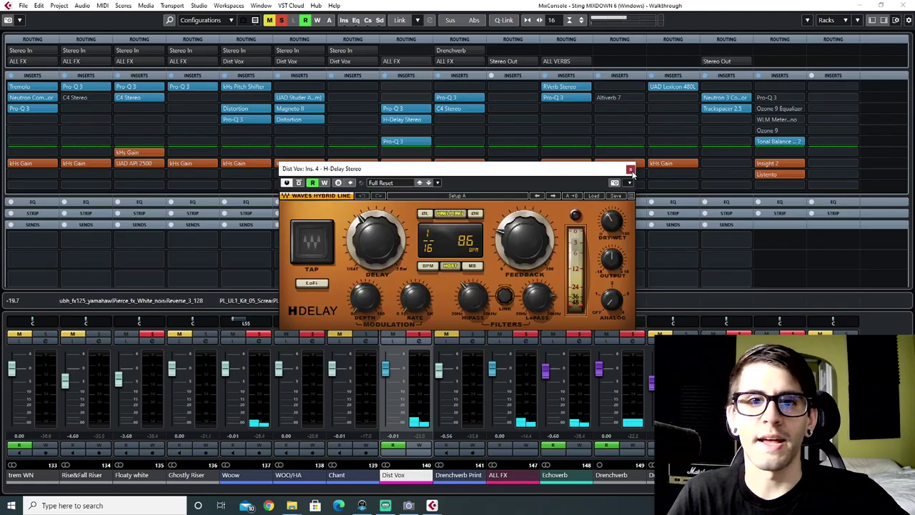
Close the H-Delay and go past the Drenchverb Print channel to the Drenchverb effects channel
click(630, 168)
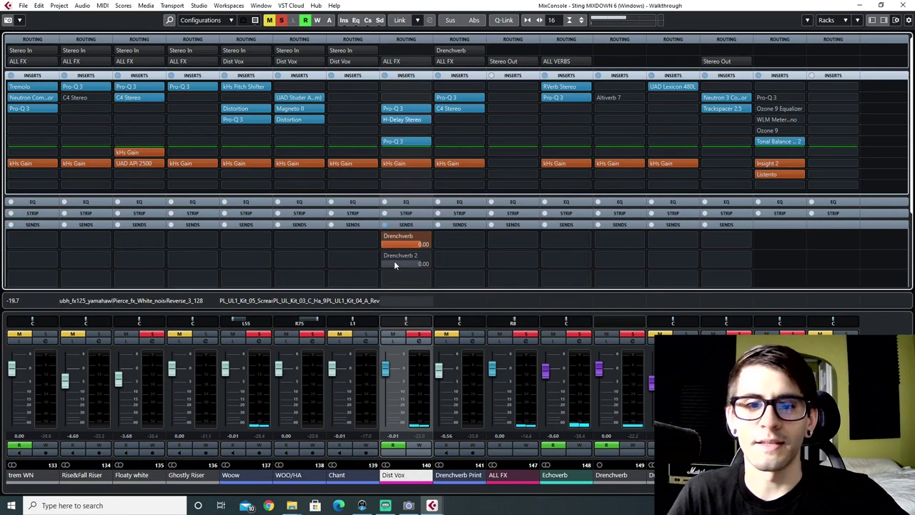
click(457, 475)
click(621, 480)
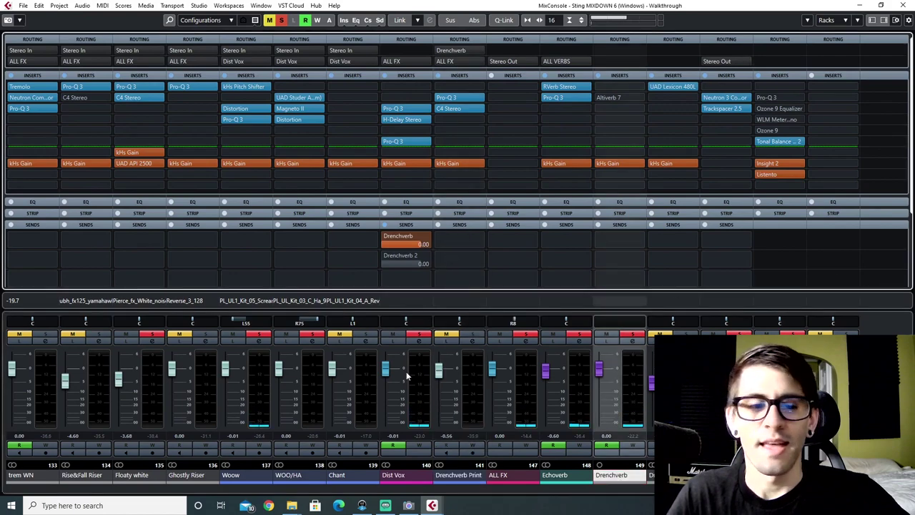
Audition the reverb on the Woow clip from bar 14 in the project, then return to the mixer
key(F3)
scroll(500, 307, right, 3)
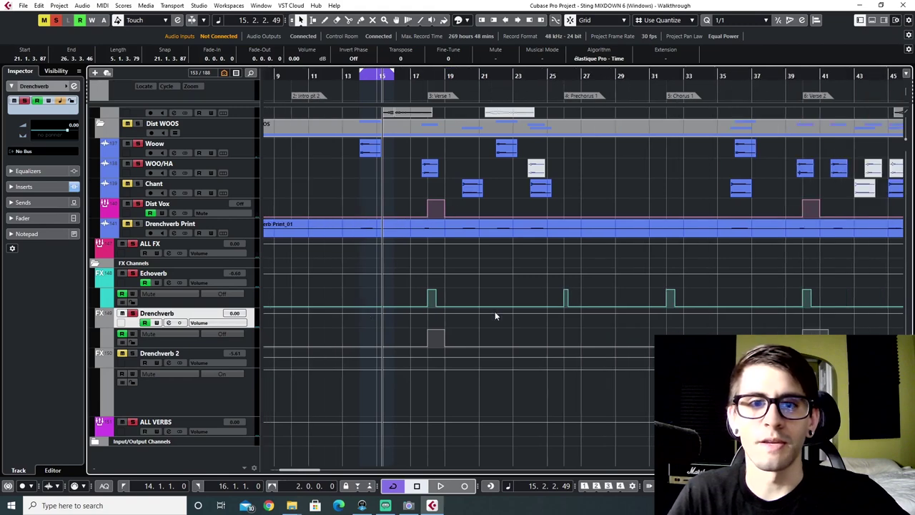
click(361, 71)
key(space)
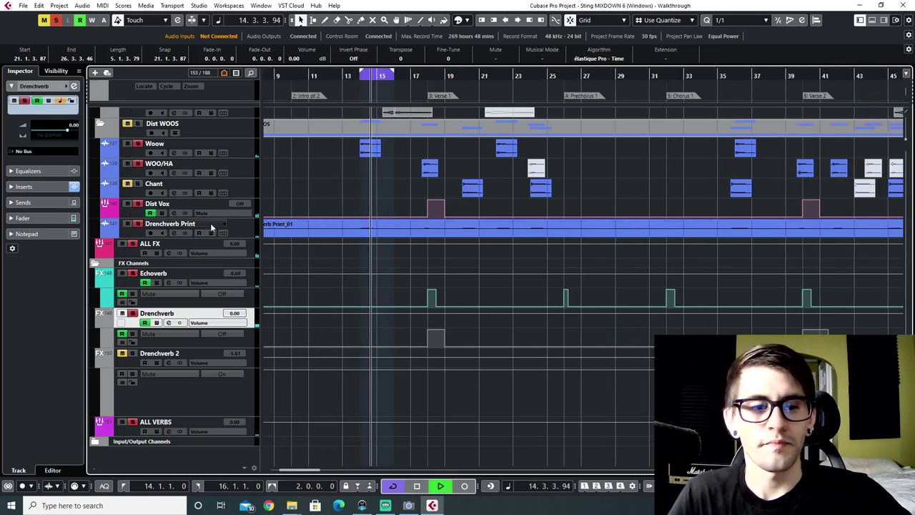
key(space)
key(F3)
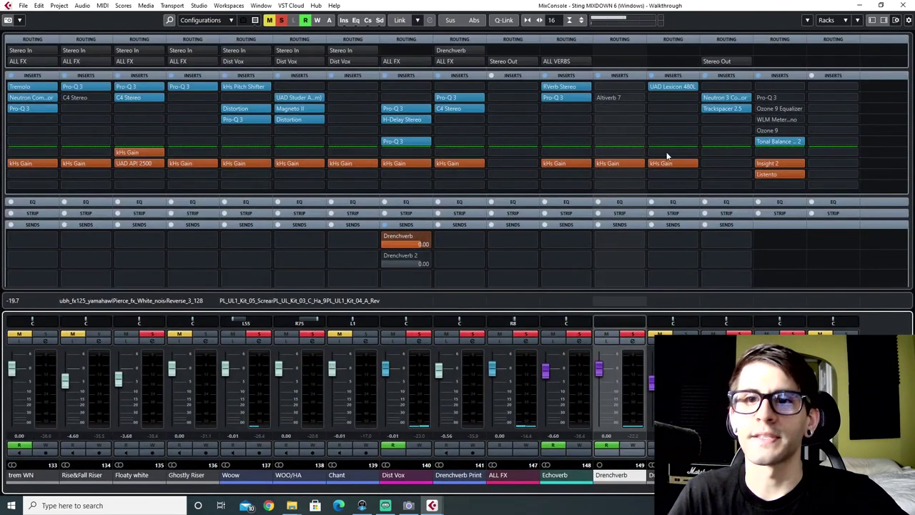
Open the ALL VERBS bus's Neutron 3 Compressor, clear all solos and start playback of the mix
click(720, 98)
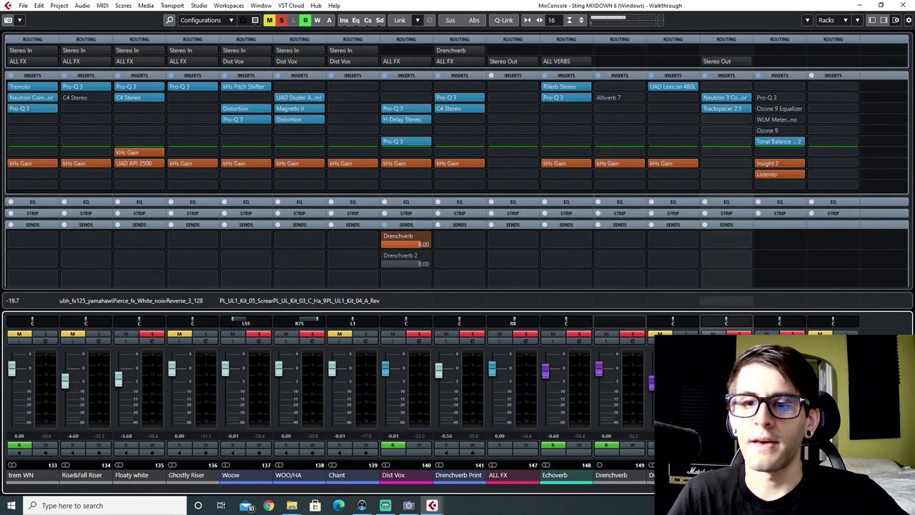
click(715, 97)
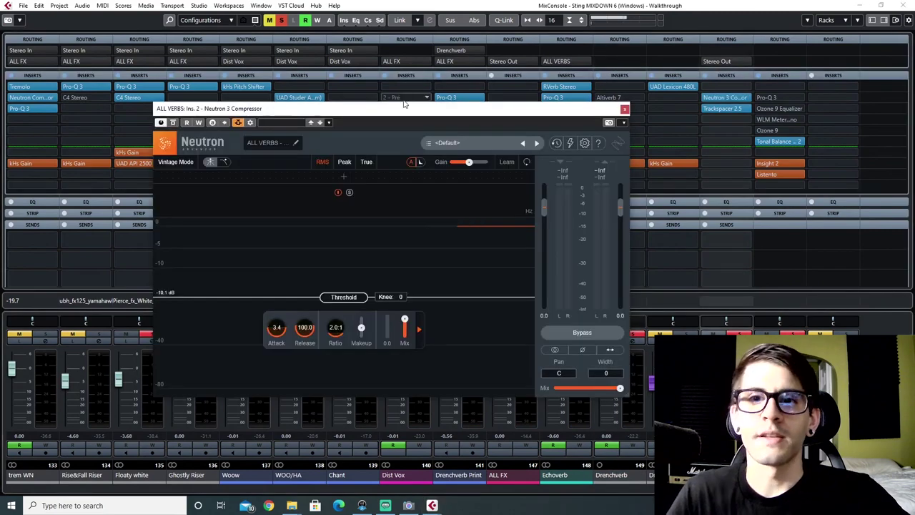
drag(412, 108, 397, 119)
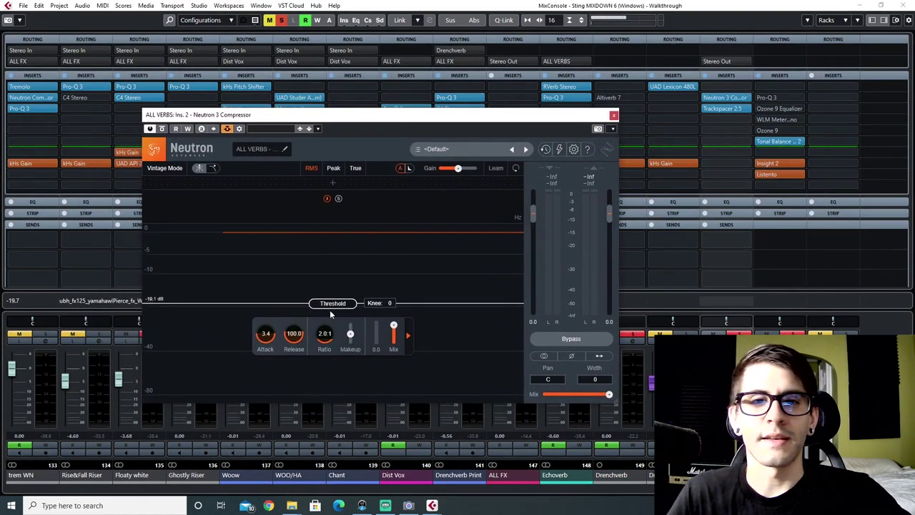
click(285, 23)
key(space)
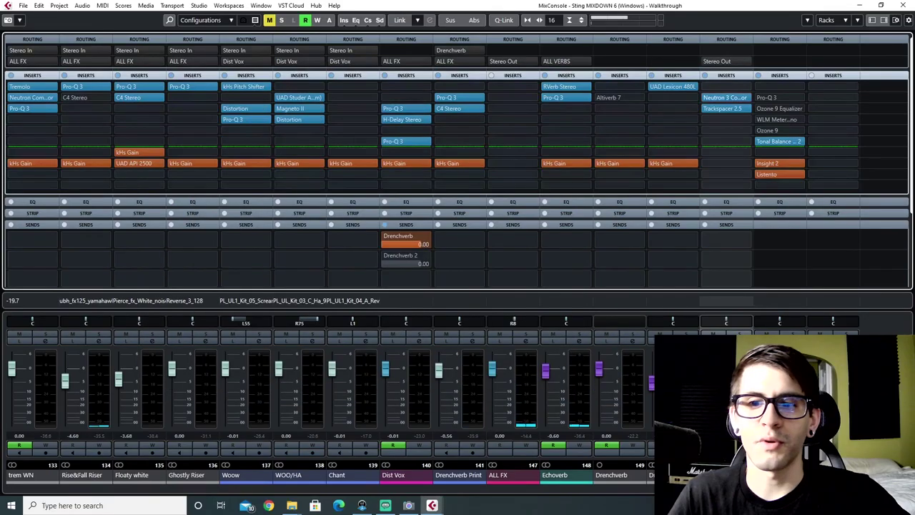
Review the Echoverb and Drenchverb sends on the strings, bells and bass synth channels
scroll(556, 478, left, 10)
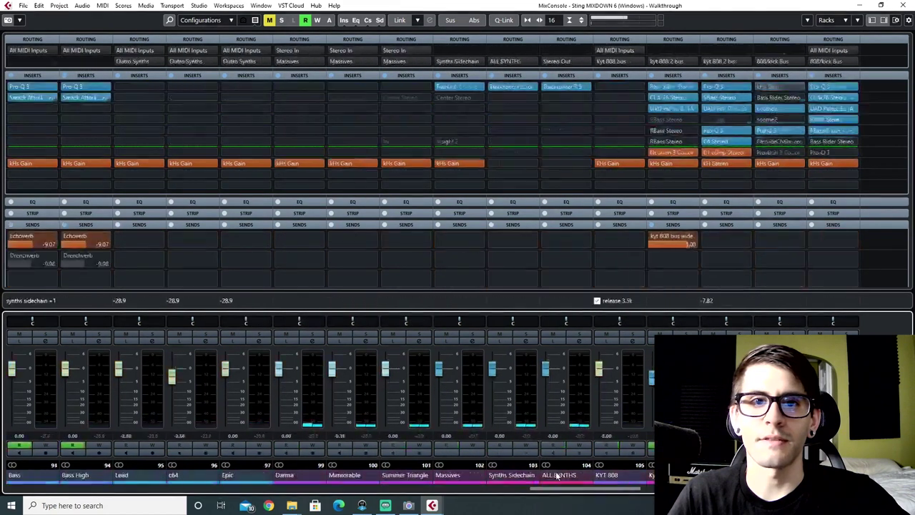
scroll(557, 478, left, 5)
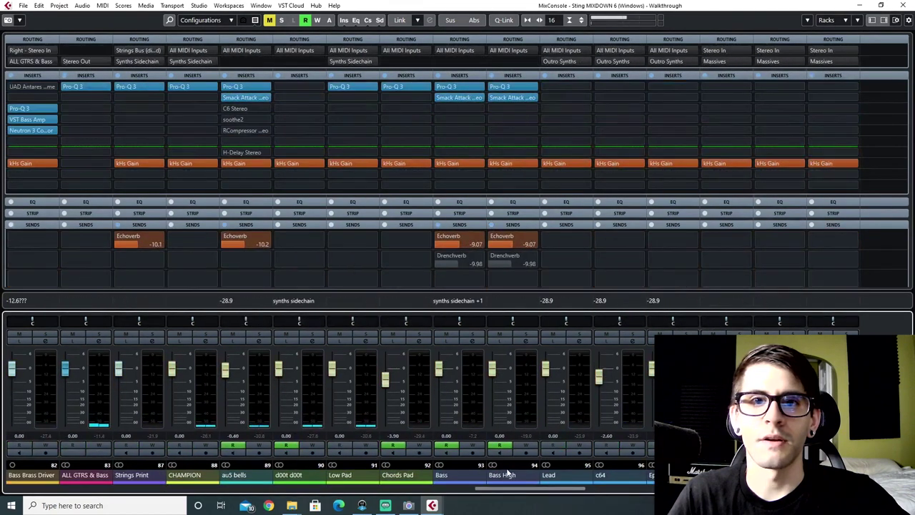
click(424, 61)
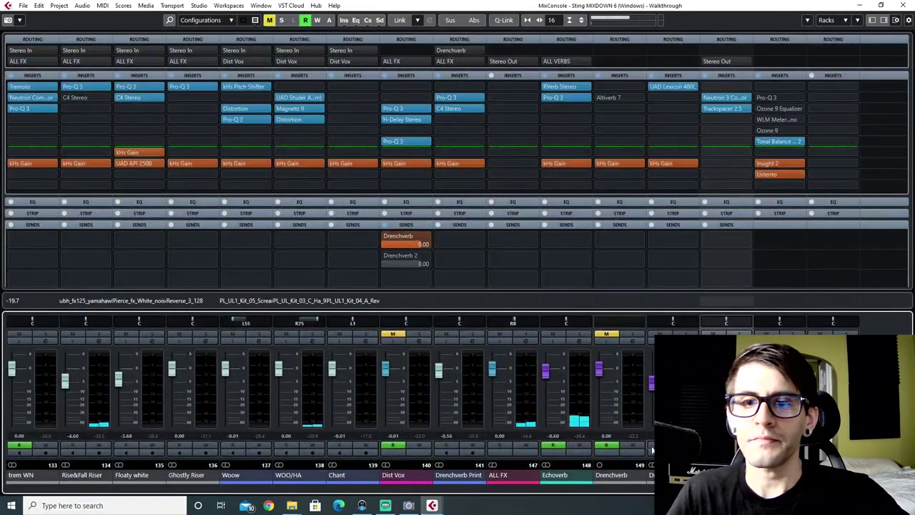
Go past Echoverb to the Drenchverb 2 channel and open its UAD Lexicon 480L to review the settings
click(651, 474)
click(563, 477)
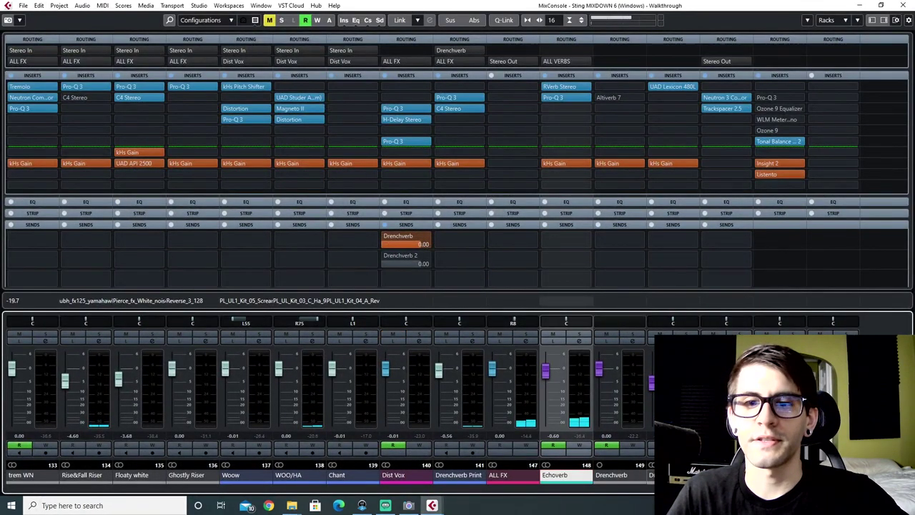
click(652, 475)
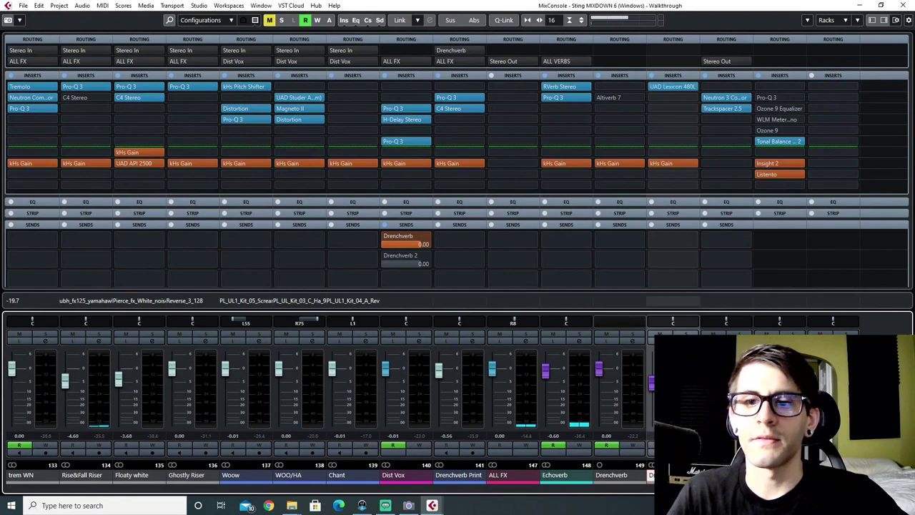
click(661, 84)
drag(445, 81, 361, 87)
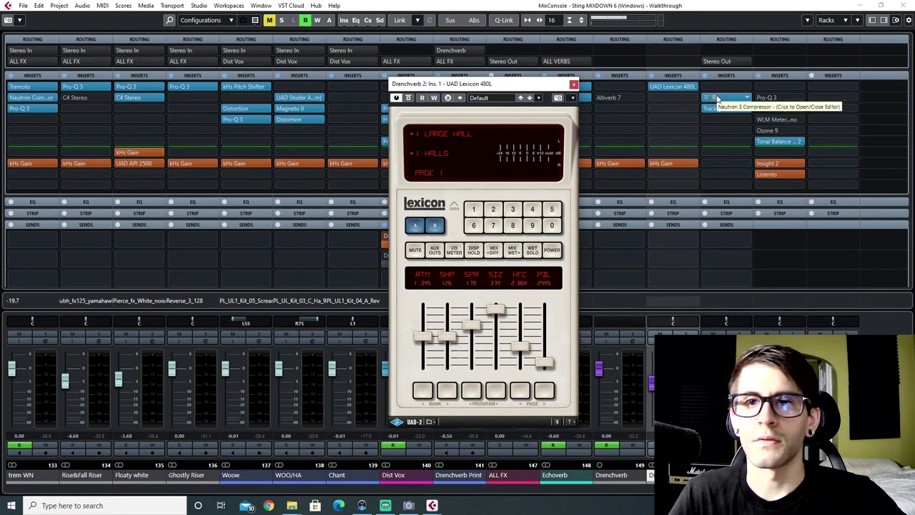
Reopen the ALL VERBS bus's Neutron 3 Compressor and play the mix to watch its gain reduction
click(716, 97)
drag(464, 114, 438, 123)
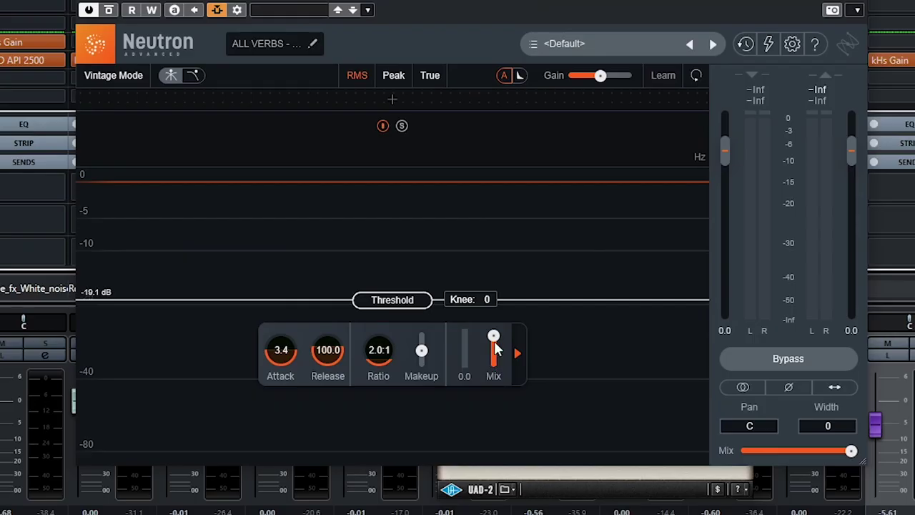
key(space)
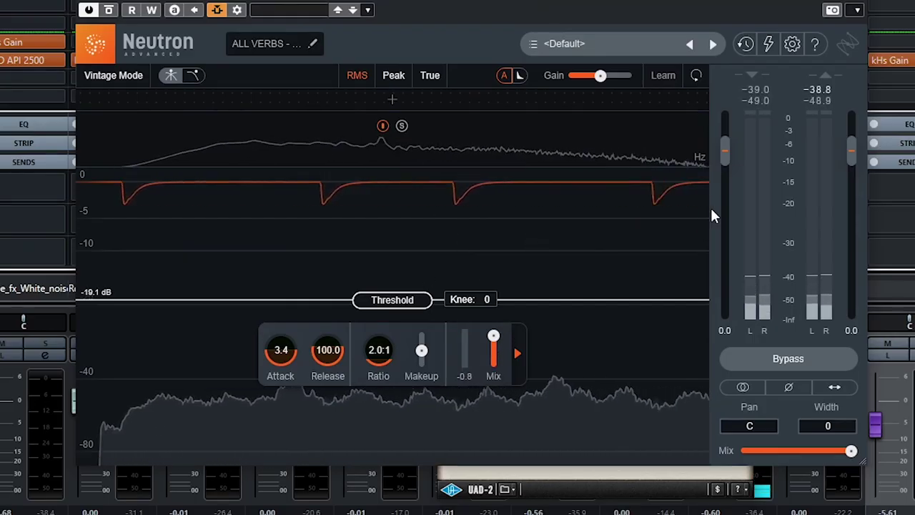
key(space)
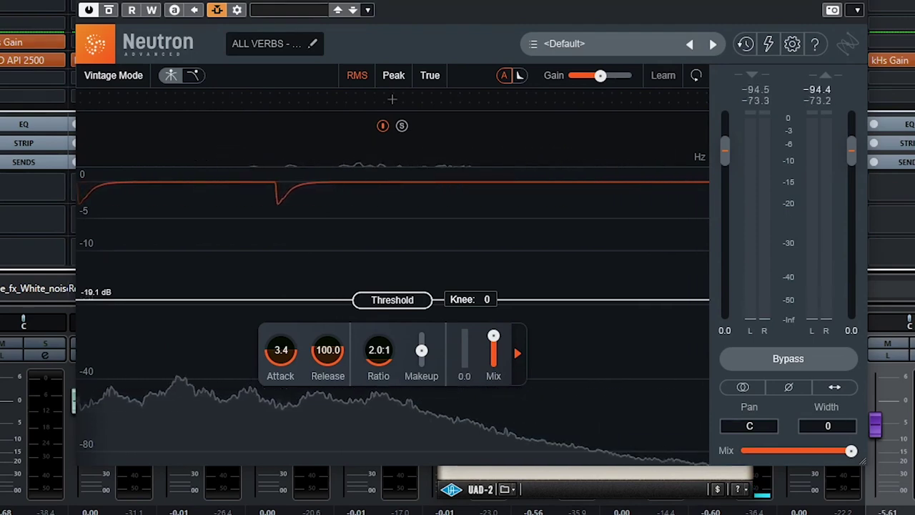
Open the ALL VERBS bus's Trackspacer 2.5 beside the compressor and play the mix to watch how it ducks the reverbs
click(715, 109)
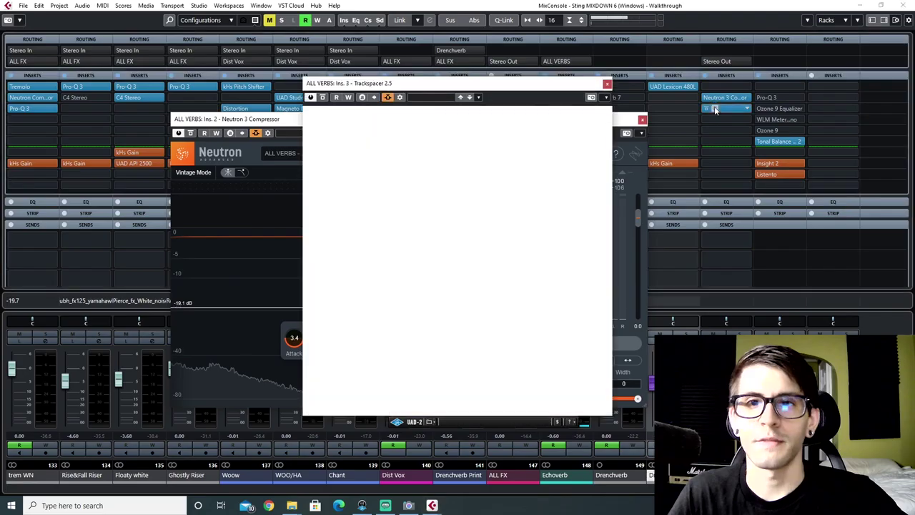
drag(530, 92, 537, 253)
click(496, 120)
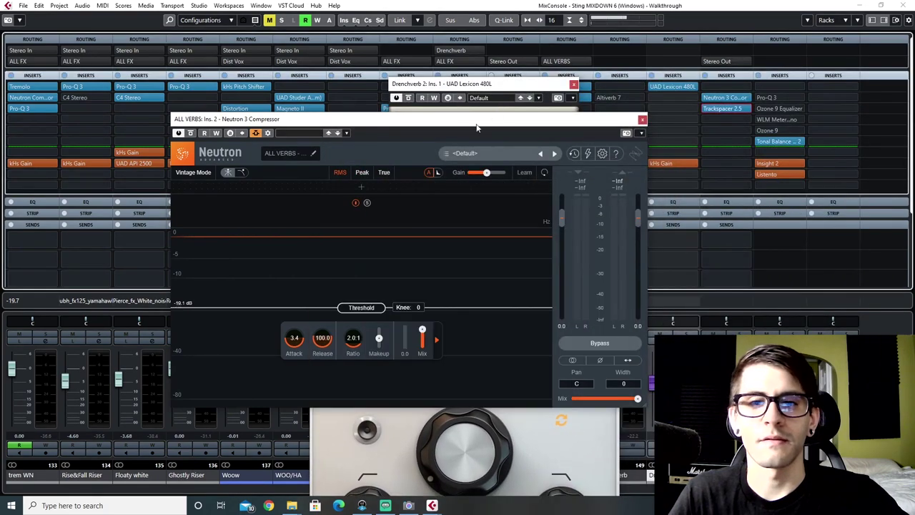
key(space)
click(503, 414)
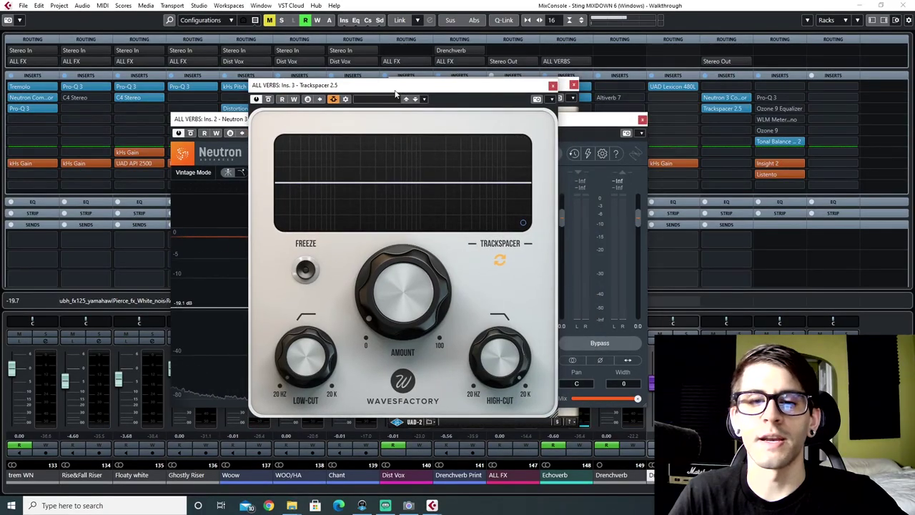
drag(396, 93, 375, 95)
key(space)
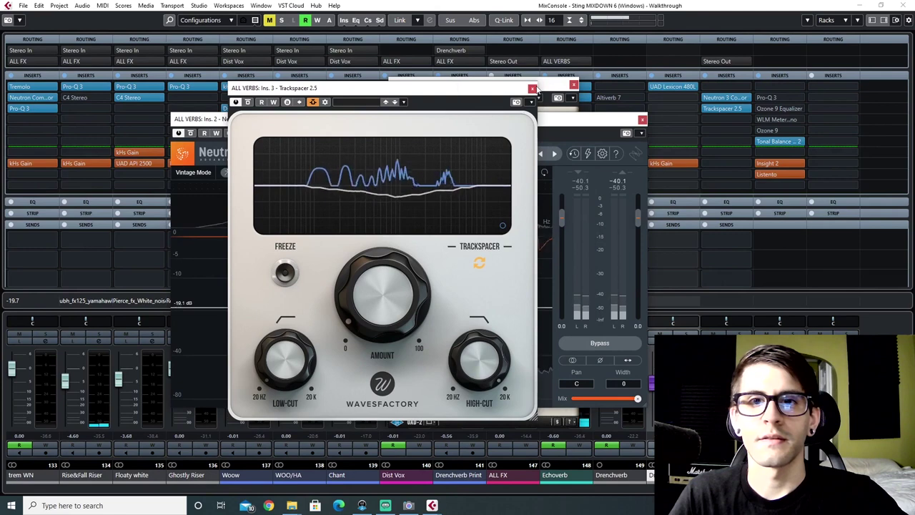
key(space)
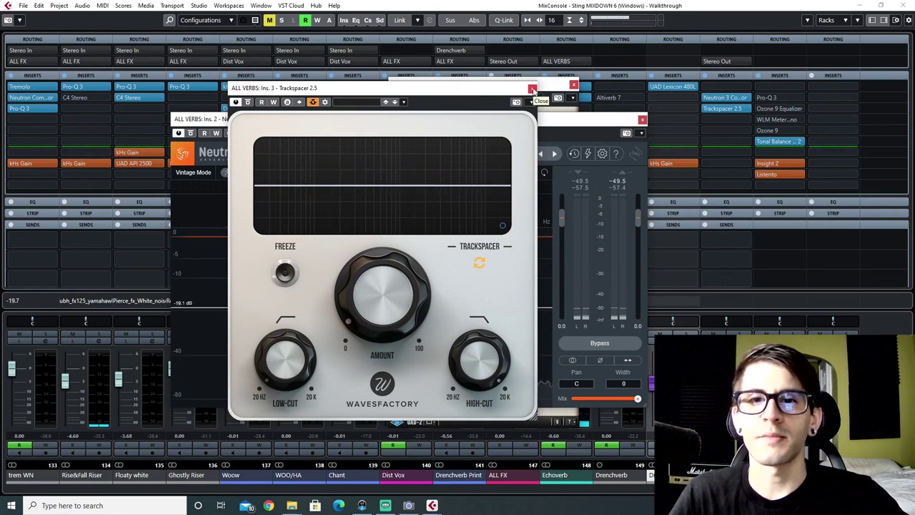